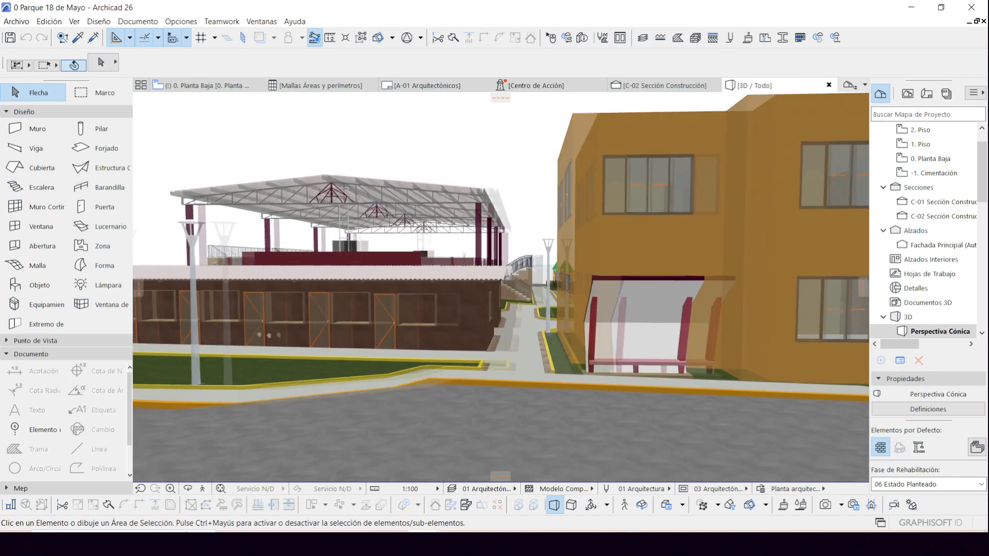
Switch to the untitled project and draw a rotated-rectangle mesh about 20.6 m wide from the origin on the ground floor plan.
shift+middle_drag(244, 352, 390, 344)
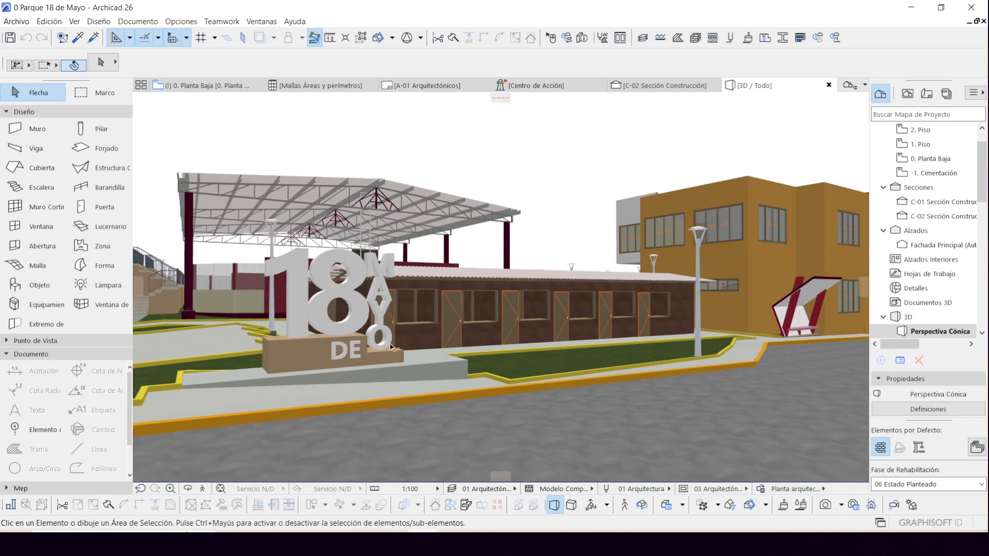
click(389, 508)
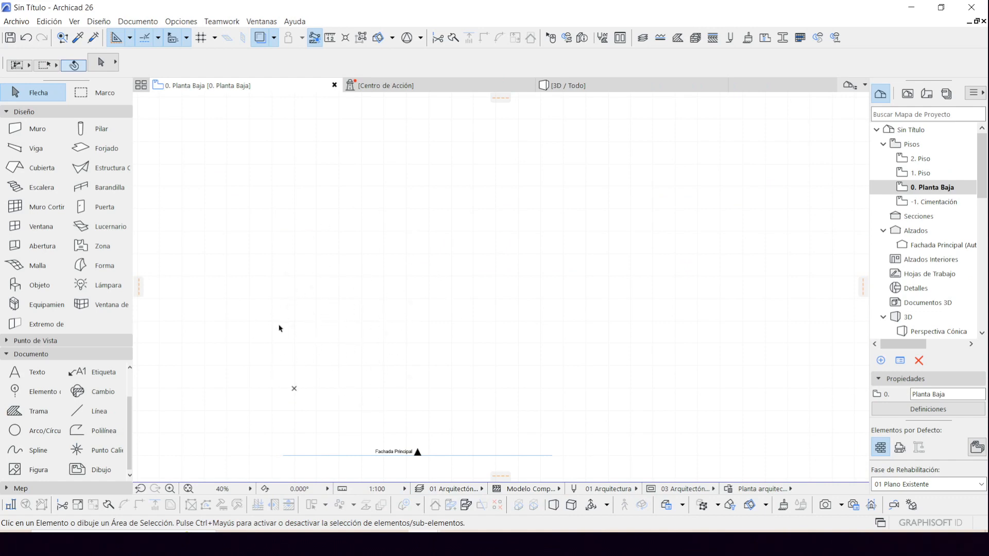
click(36, 265)
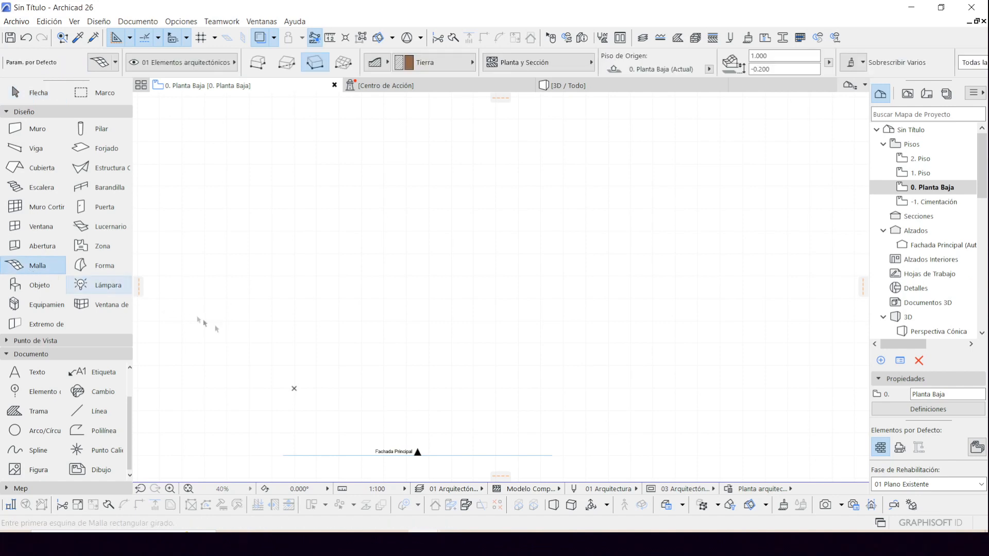
click(293, 388)
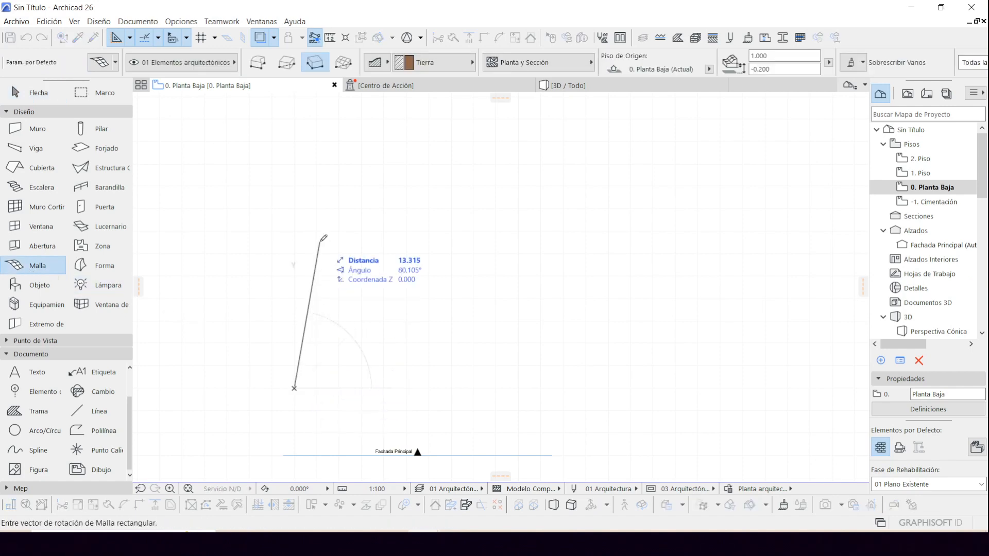
click(295, 200)
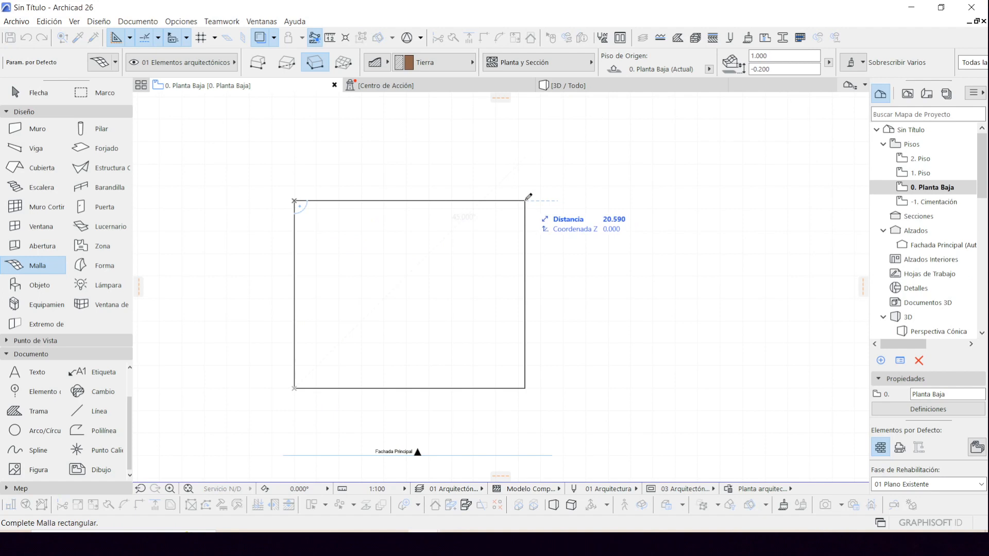
click(525, 200)
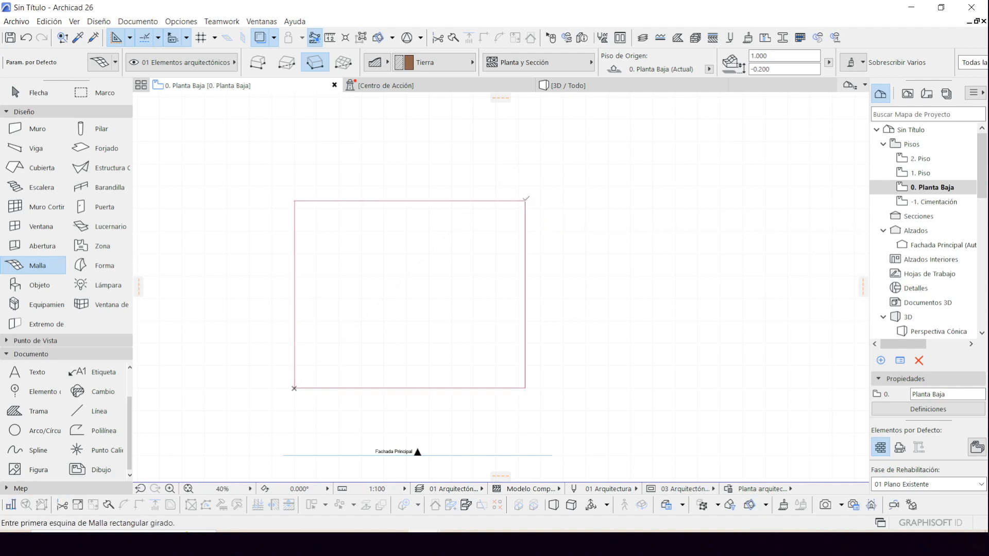
Draw a closed seven-sided polygonal mesh beside the rectangular mesh on the ground floor plan.
click(257, 63)
click(567, 281)
click(556, 206)
click(635, 170)
click(730, 212)
click(753, 283)
click(727, 348)
click(651, 327)
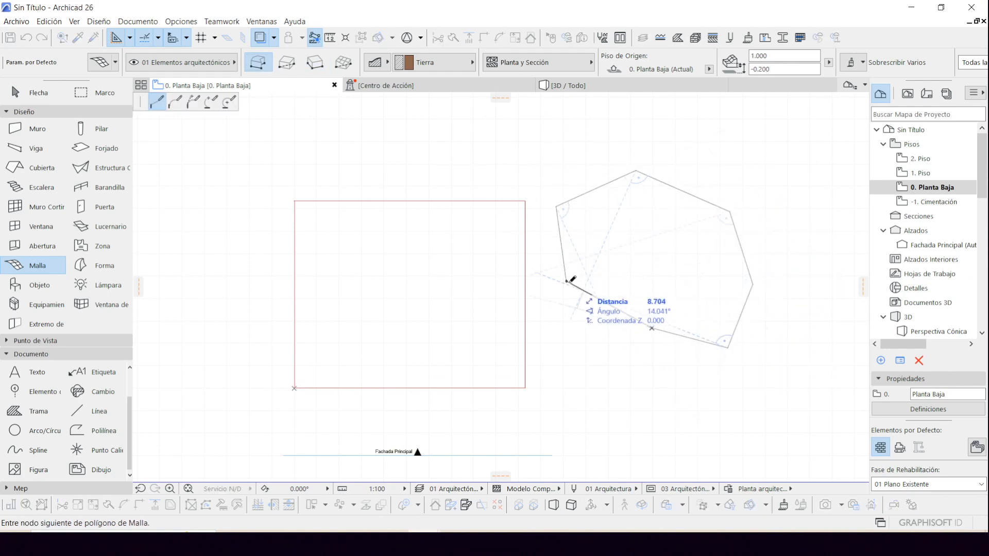
click(567, 281)
Curve the polygonal mesh's upper-right edge outward with a radius of about 7 m and its upper-left edge inward.
click(32, 93)
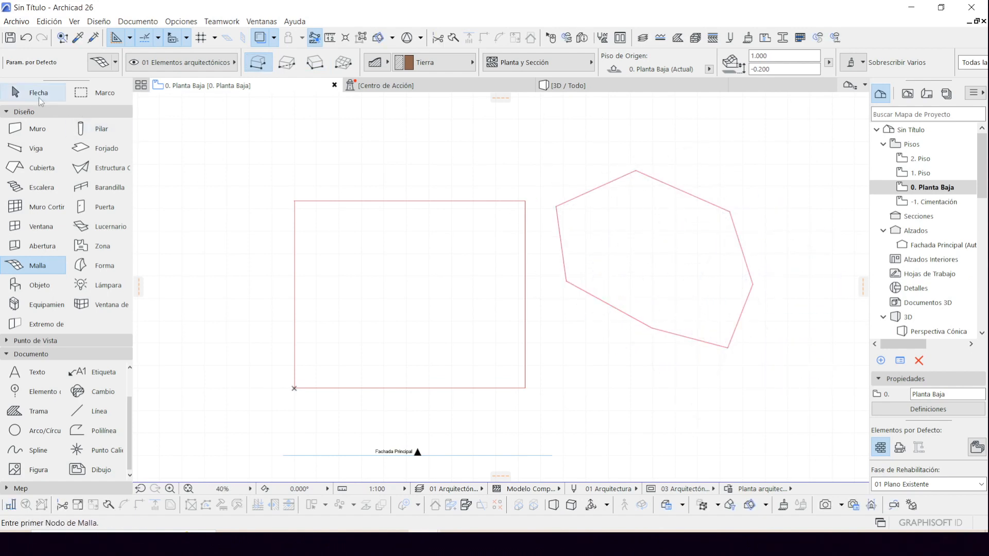
click(606, 309)
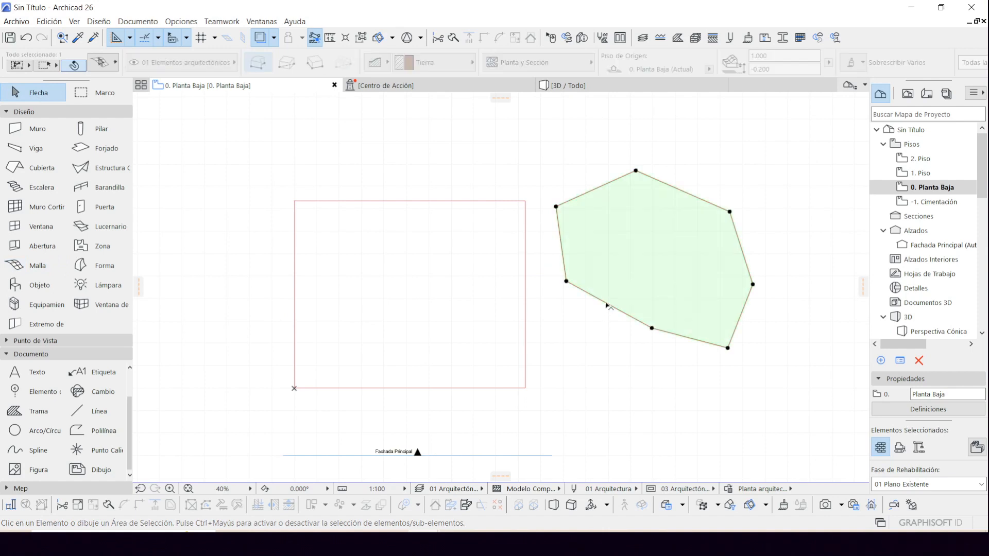
click(679, 188)
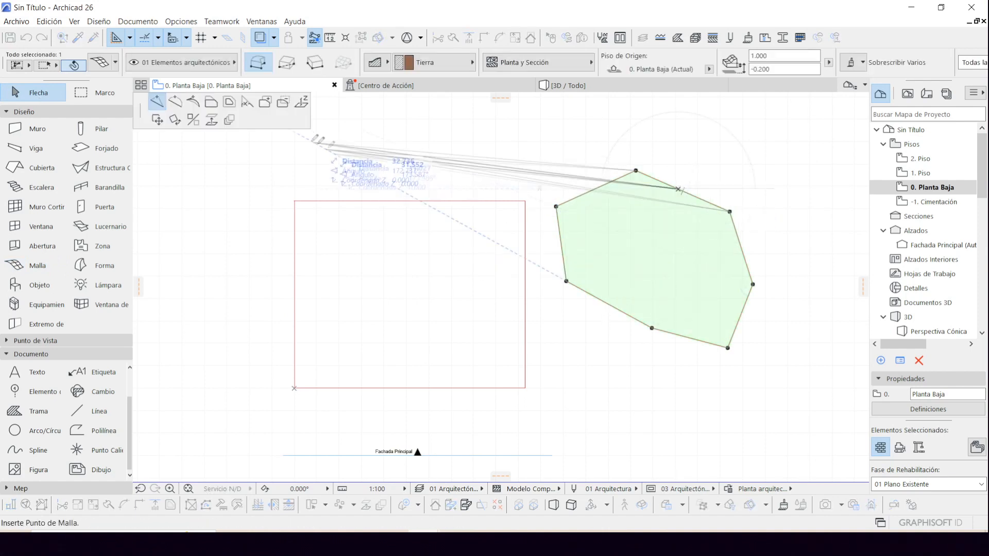
click(175, 102)
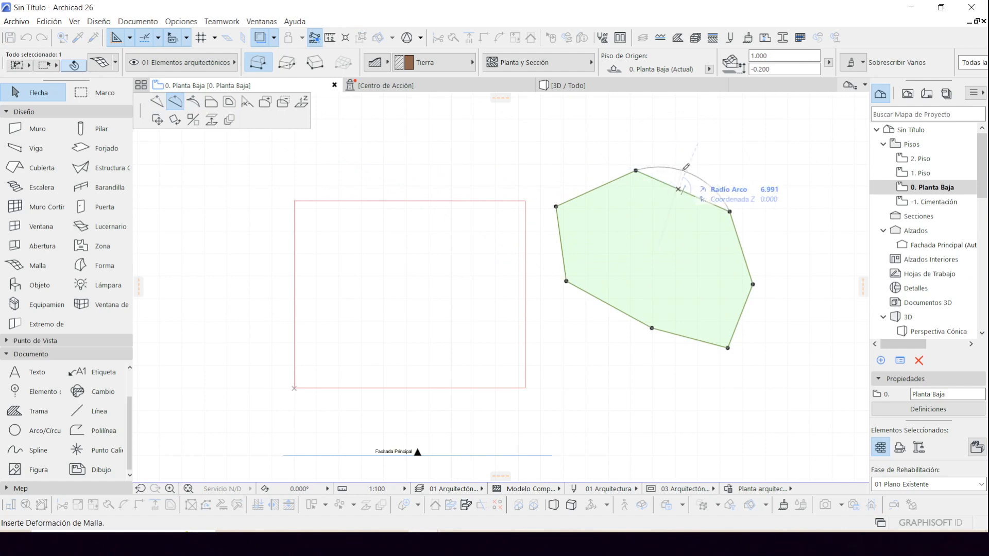
click(681, 172)
click(611, 182)
click(616, 197)
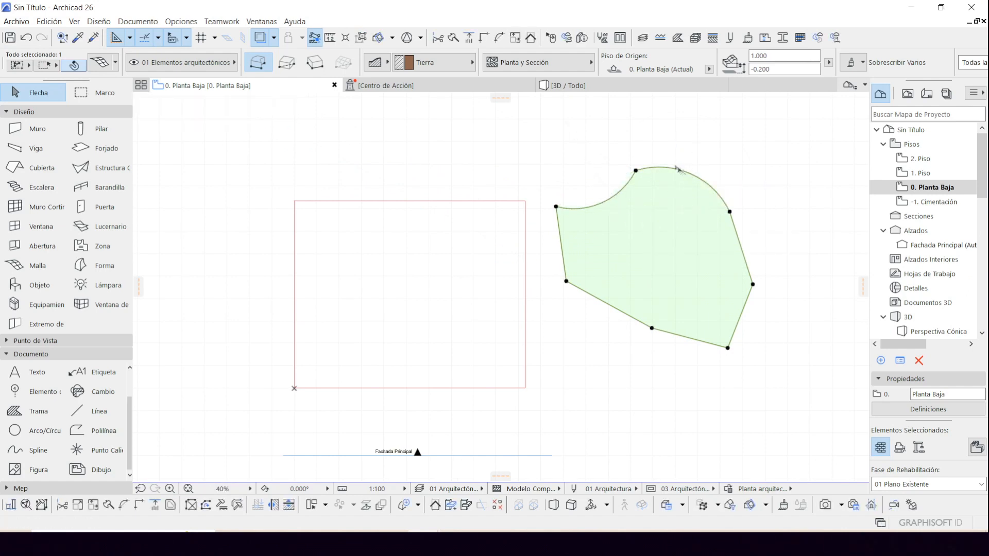
Round the polygonal mesh's bottom-right corner with a fillet radius of 2.000, without applying it to the other corners.
click(728, 184)
click(701, 248)
click(728, 348)
click(176, 102)
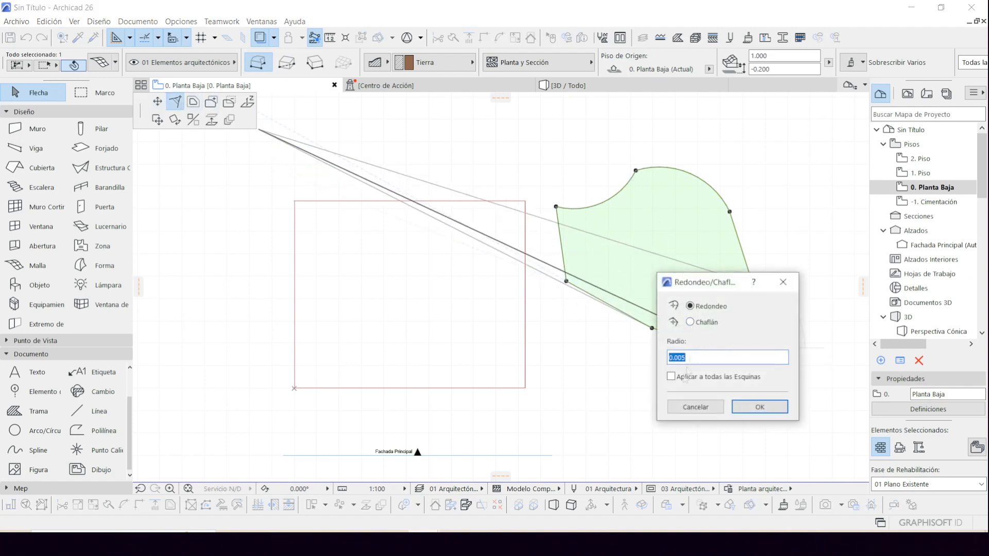
click(675, 358)
text(1)
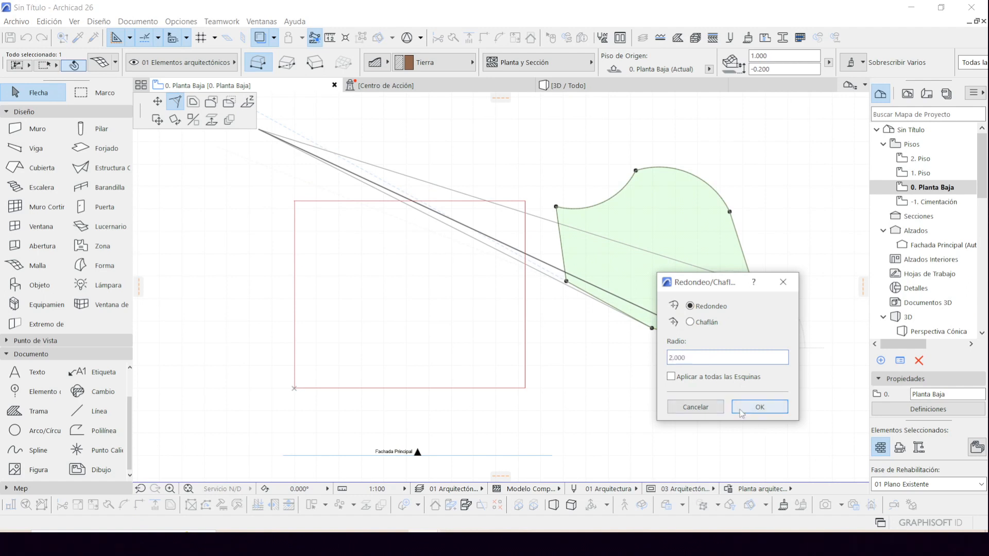
click(760, 407)
click(784, 254)
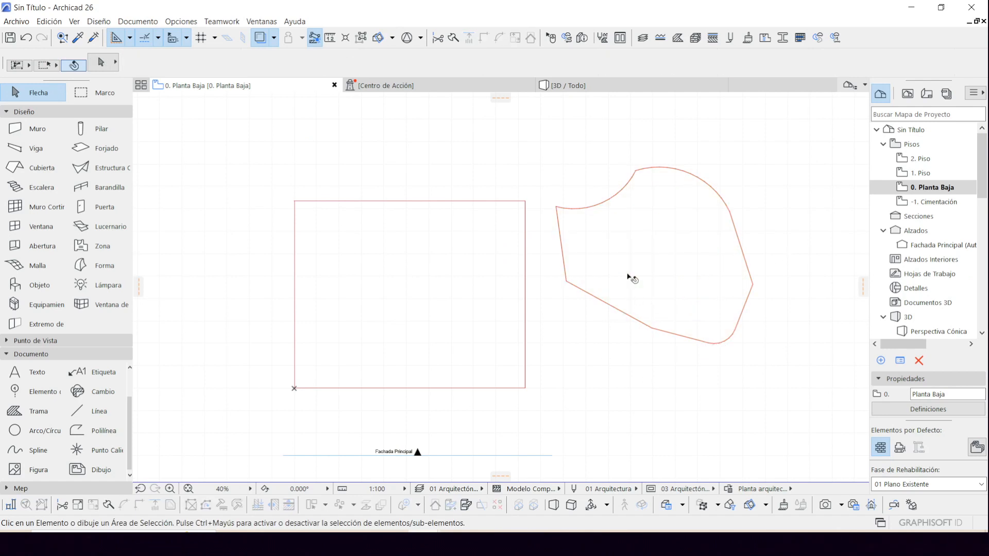
Delete the curved polygonal mesh beside the rectangular one.
click(570, 262)
key(Delete)
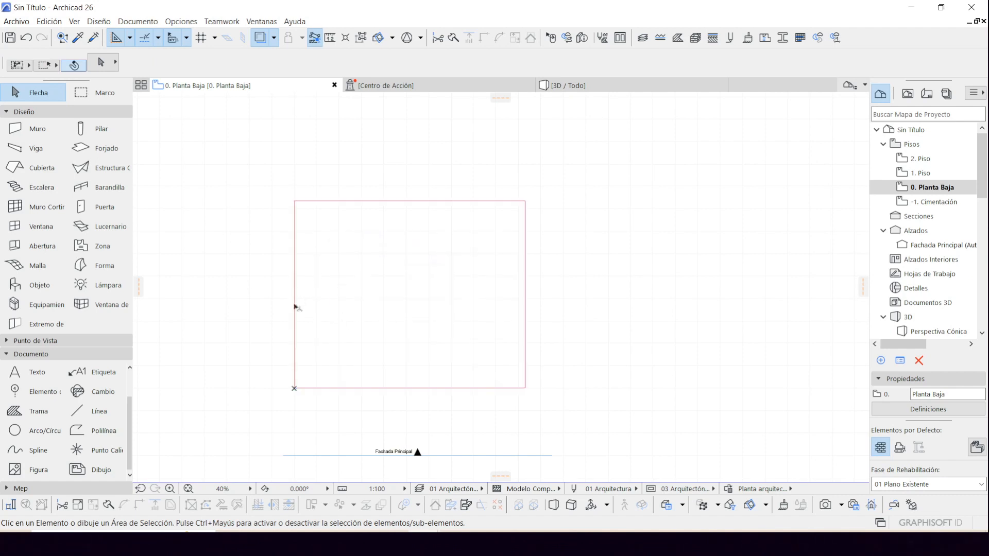
middle_drag(255, 302, 306, 305)
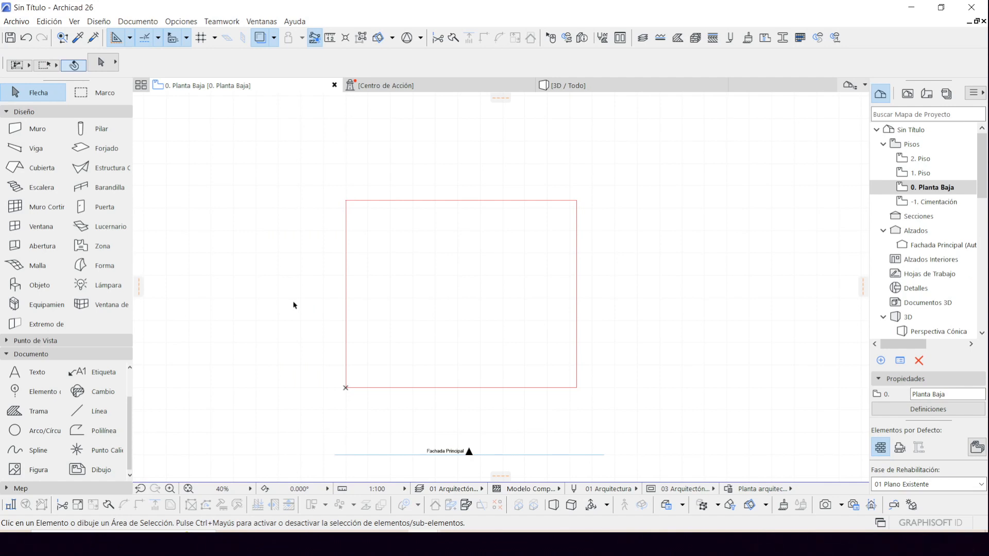
middle_drag(334, 314, 364, 312)
scroll(437, 283, up, 2)
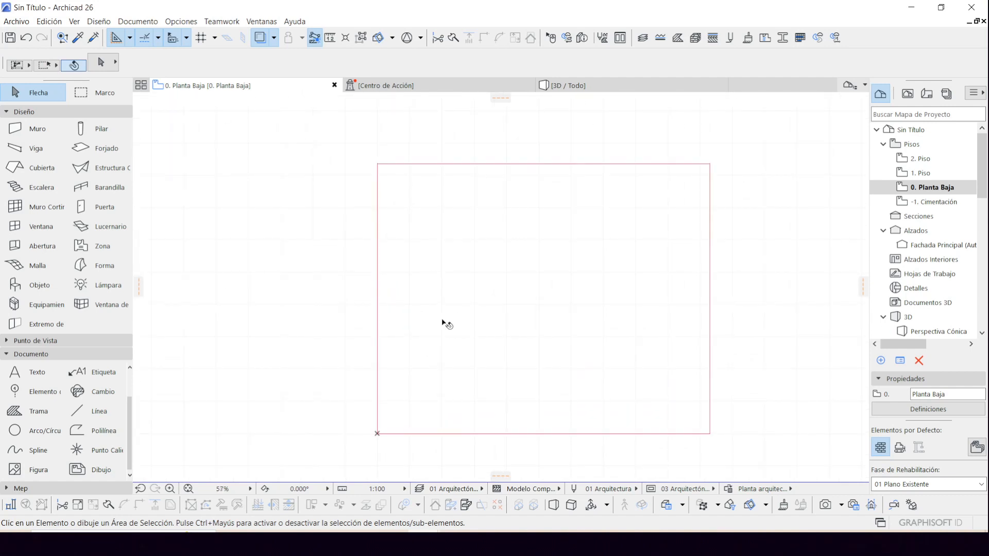
Switch to the Parque 18 de Mayo project and examine in 3D the path beside the yellow building towards the pergolas.
mouse_move(424, 543)
click(491, 491)
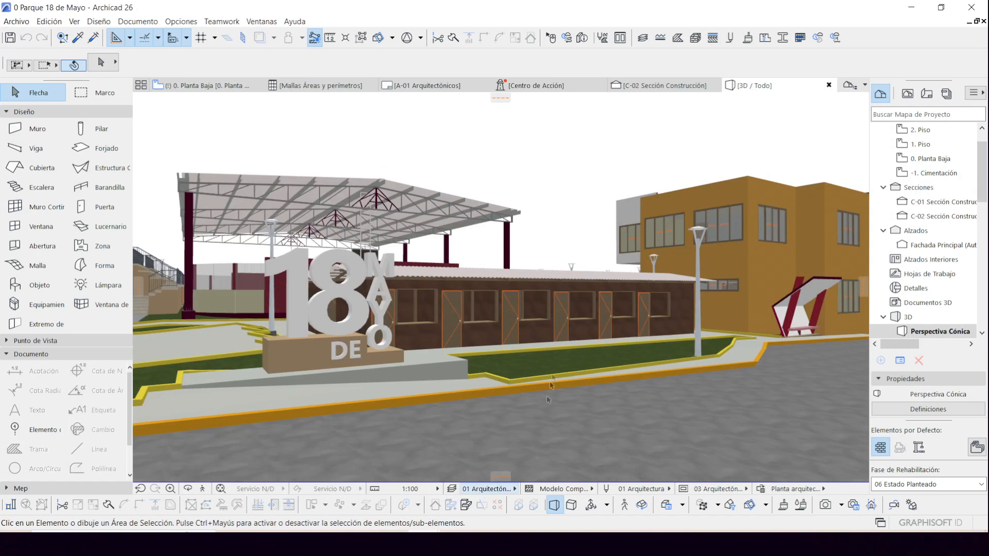
scroll(544, 337, up, 3)
middle_drag(658, 335, 431, 359)
shift+middle_drag(670, 332, 533, 330)
mouse_move(626, 337)
middle_down()
mouse_move(351, 348)
mouse_move(587, 348)
mouse_move(474, 353)
middle_up()
scroll(532, 358, up, 8)
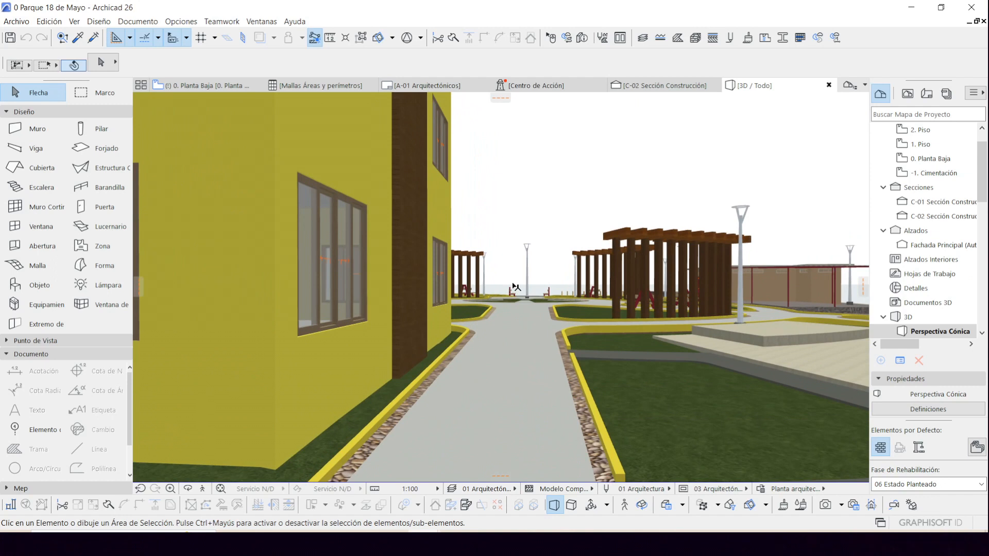
scroll(515, 287, up, 3)
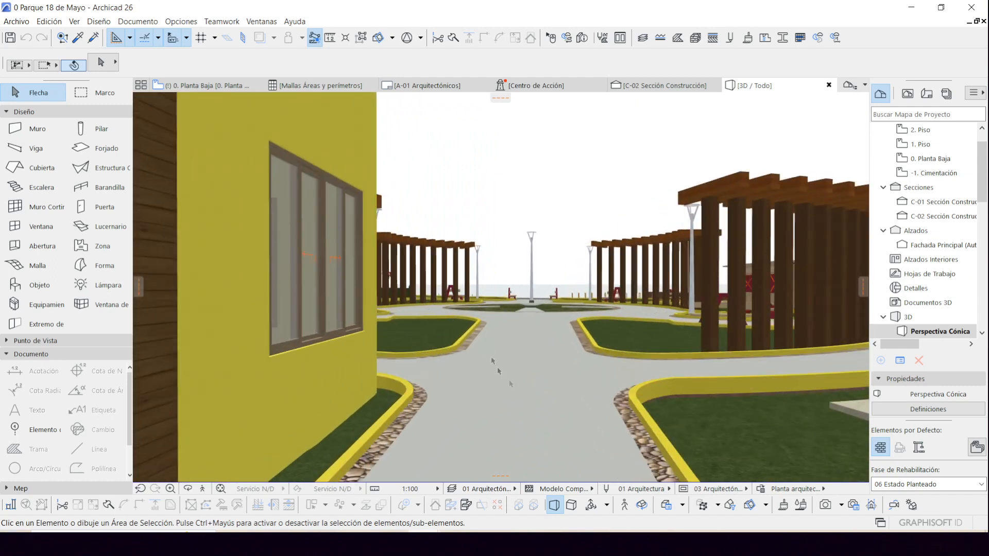
Examine the whole park in 3D from above, including the circular plaza, planted areas, buildings and surrounding streets.
scroll(541, 418, down, 10)
shift+middle_drag(539, 314, 366, 206)
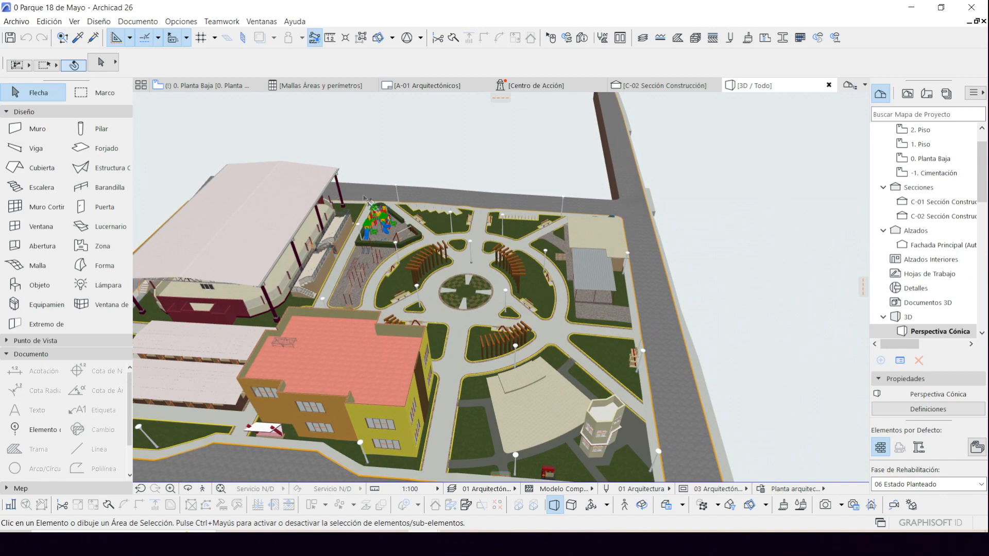
shift+middle_drag(365, 198, 415, 200)
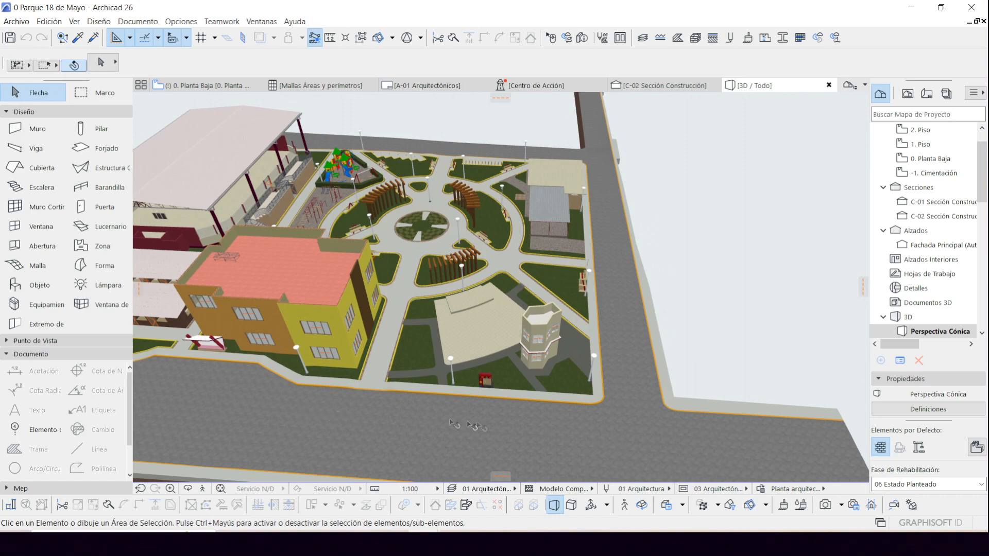
shift+middle_drag(534, 422, 518, 344)
scroll(409, 267, up, 5)
shift+middle_drag(410, 266, 447, 252)
scroll(346, 263, up, 2)
Examine the central plaza's planters and pergolas and the sidewalk and curb along the street front in 3D.
scroll(394, 294, up, 5)
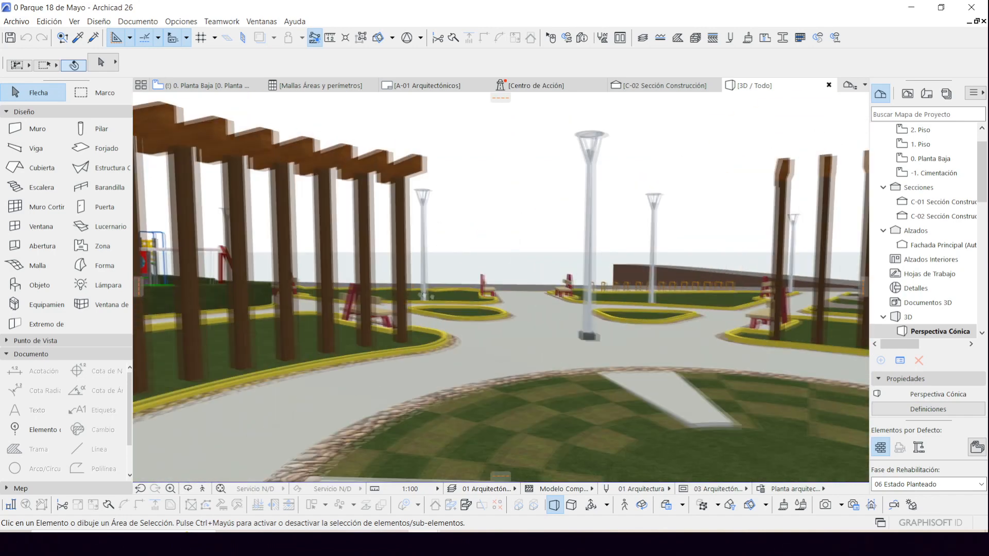
middle_drag(425, 296, 741, 329)
shift+middle_drag(395, 289, 321, 283)
shift+middle_drag(576, 336, 404, 335)
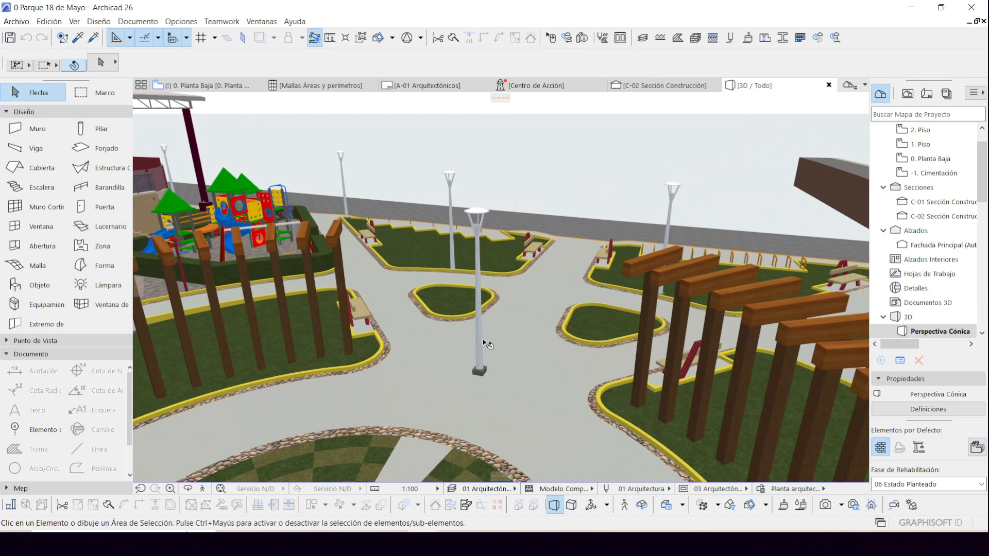
shift+middle_drag(466, 381, 403, 285)
shift+middle_drag(481, 253, 390, 325)
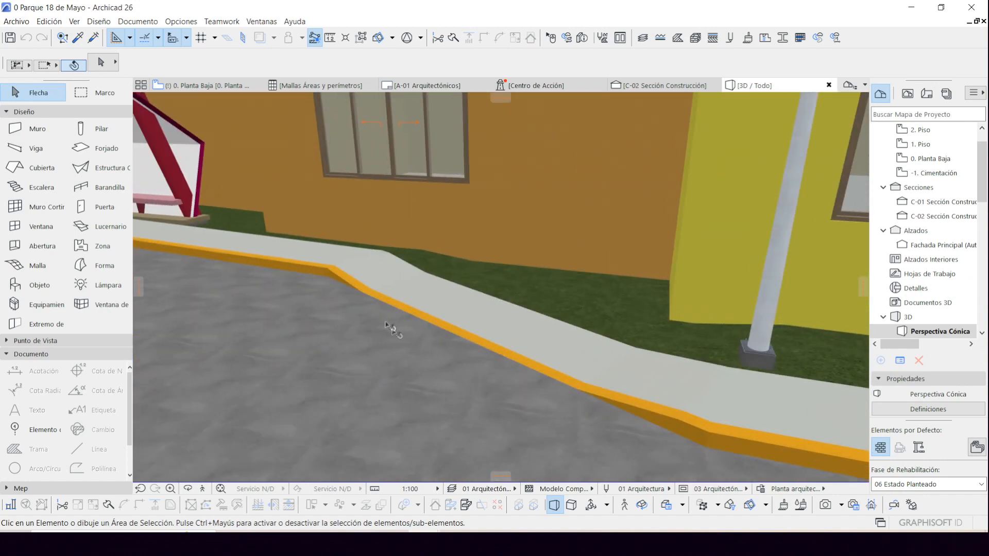
shift+middle_drag(320, 265, 577, 339)
shift+middle_drag(314, 306, 777, 379)
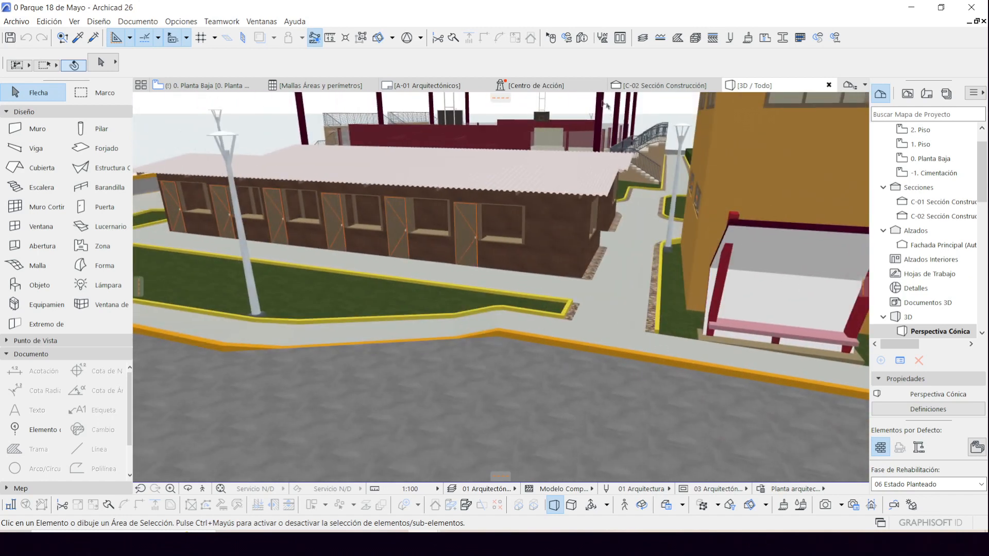
Open the C-02 construction section and examine the concrete path slab, its edge curbs and the adjoining terrain.
click(644, 85)
scroll(631, 380, up, 10)
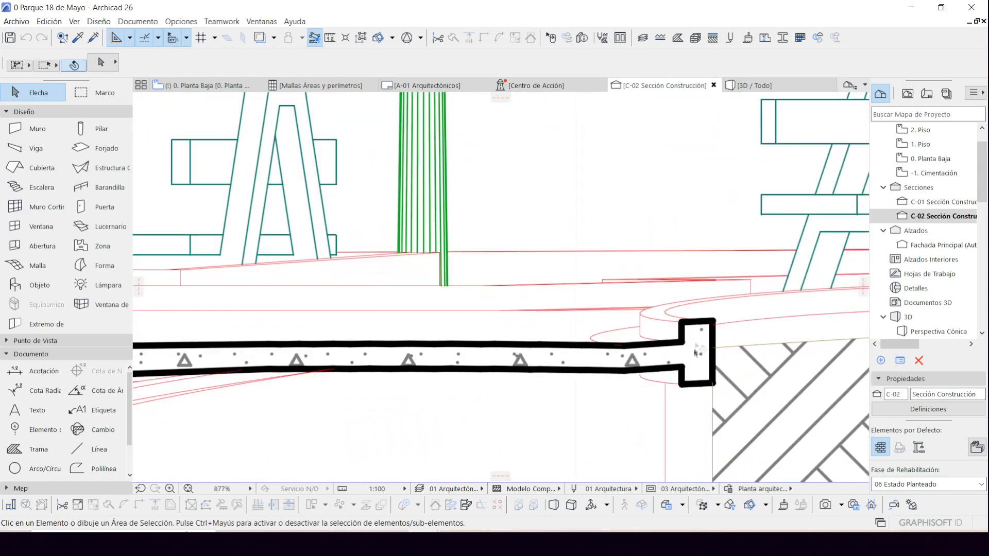
scroll(542, 355, down, 4)
middle_drag(264, 365, 469, 367)
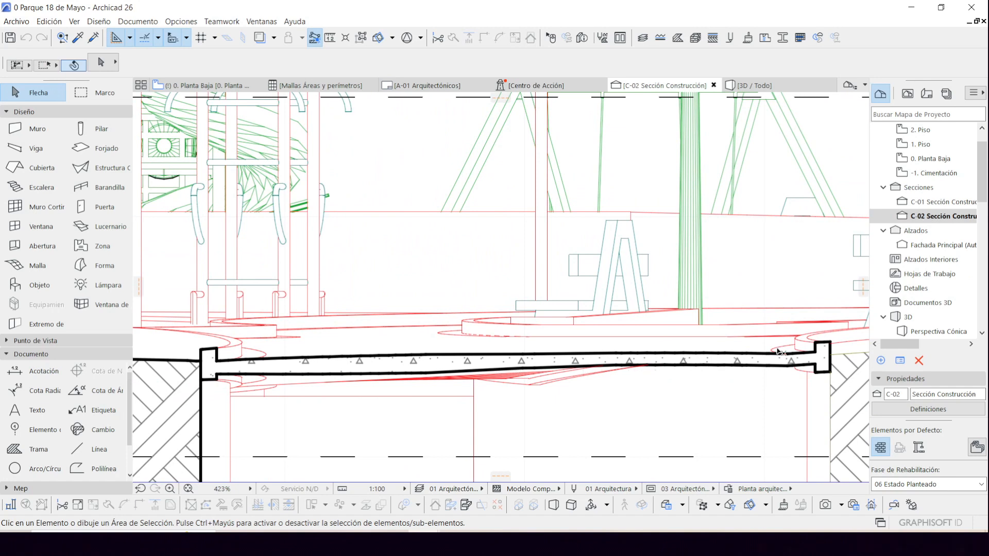
scroll(780, 352, up, 3)
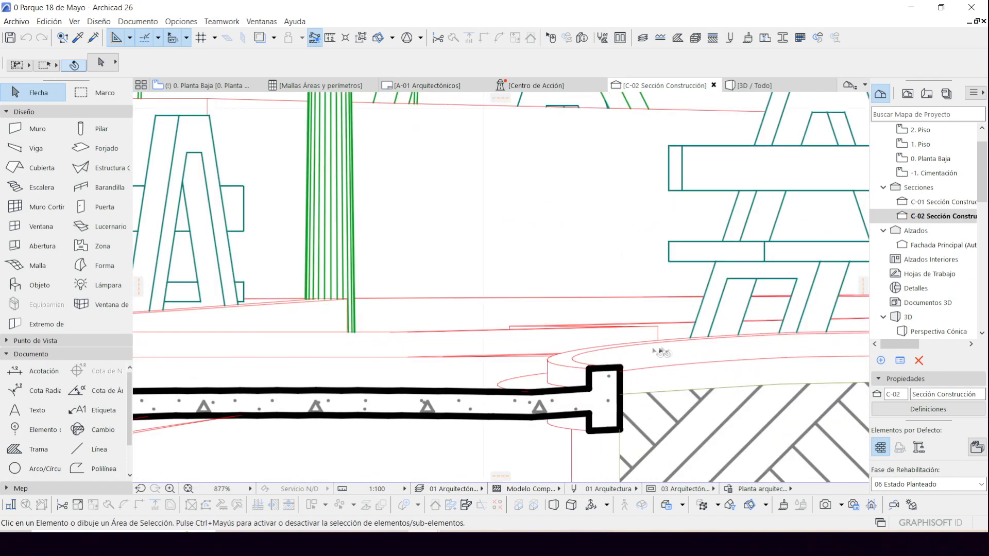
scroll(664, 348, down, 5)
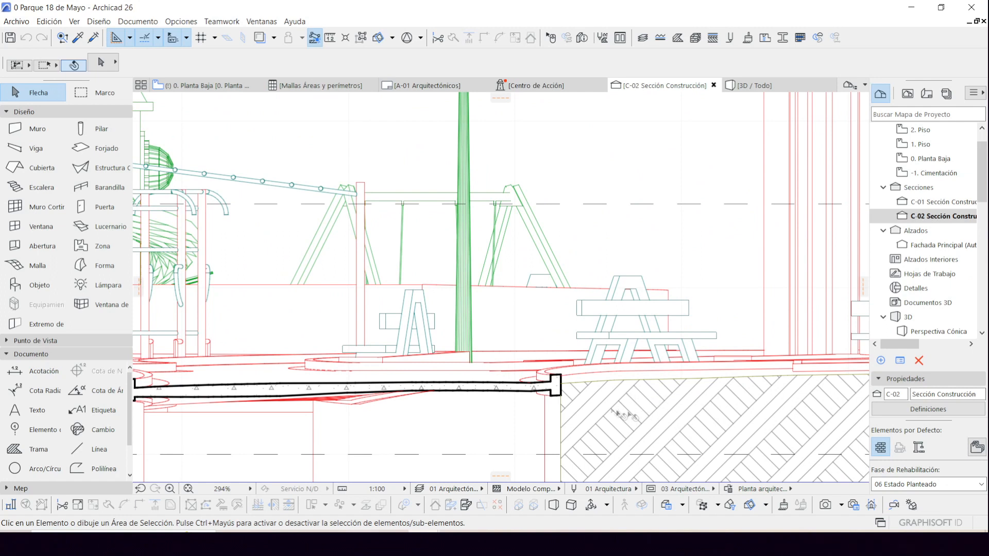
scroll(508, 367, down, 2)
mouse_move(257, 380)
middle_down()
mouse_move(592, 375)
mouse_move(434, 386)
mouse_move(574, 385)
middle_up()
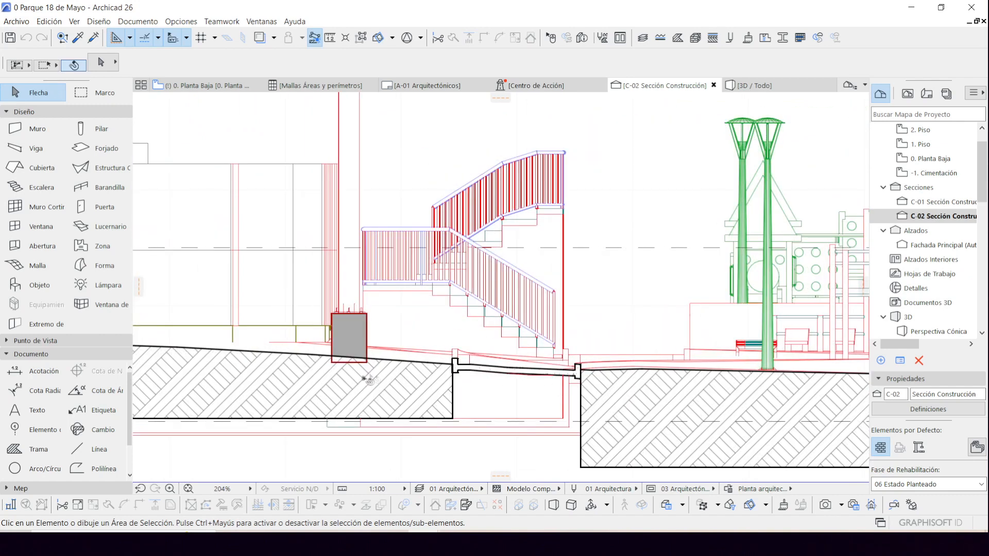
Examine the cut terrain profile along the C-02 section, from the roofed court and stairs to the playground and pergolas.
middle_drag(233, 362, 578, 376)
scroll(373, 355, down, 1)
scroll(375, 355, down, 3)
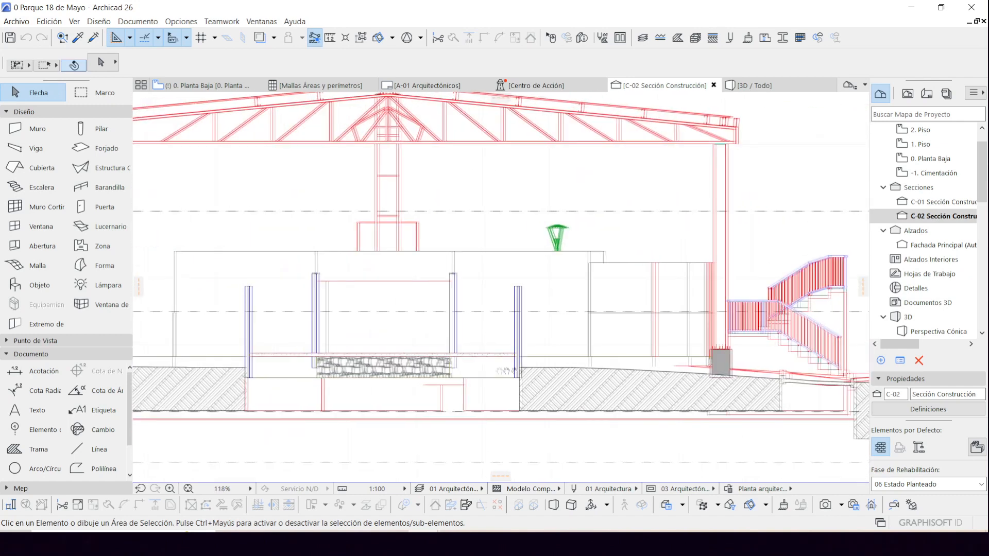
middle_drag(242, 382, 394, 384)
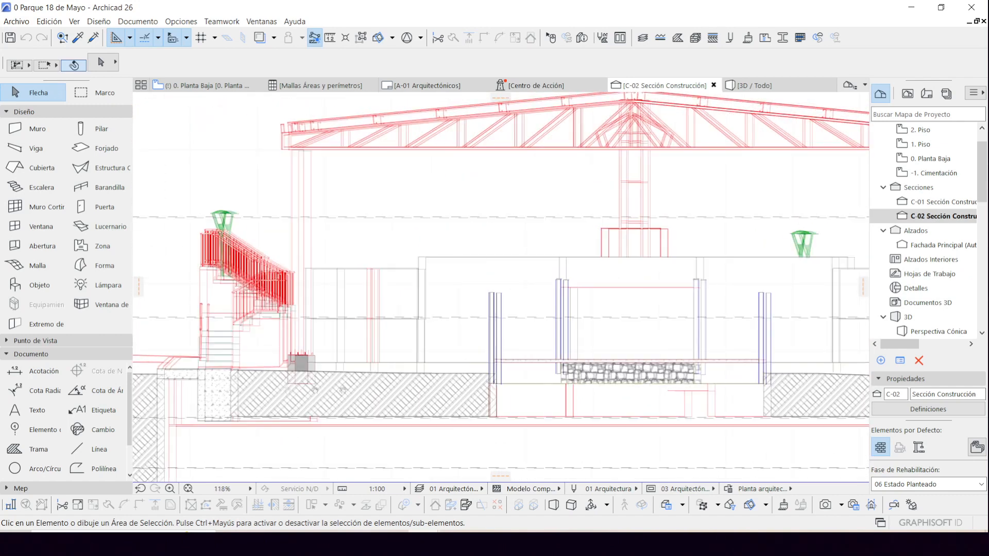
middle_drag(272, 391, 461, 397)
middle_drag(662, 400, 385, 379)
middle_drag(852, 338, 571, 413)
middle_drag(744, 398, 472, 380)
middle_drag(721, 415, 394, 343)
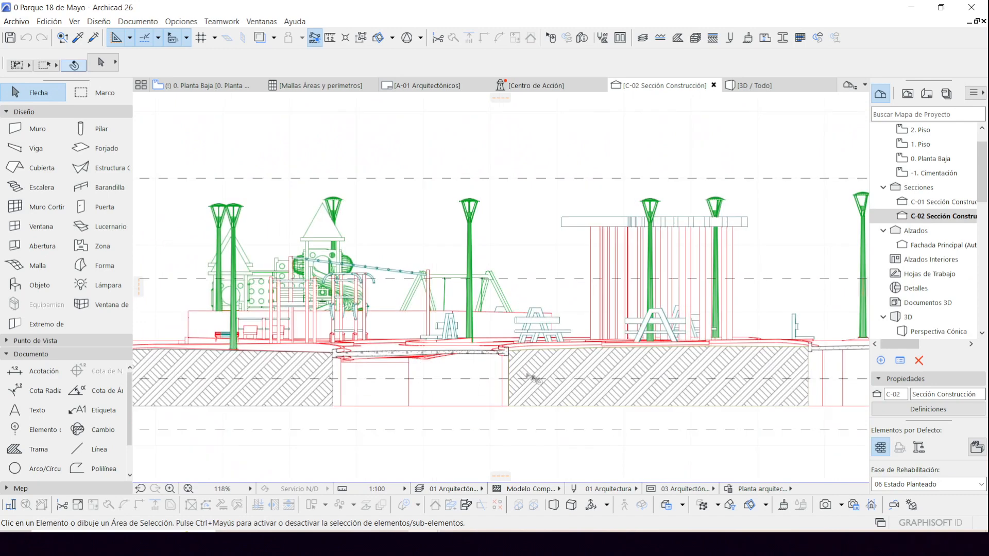
Examine the rest of the C-02 section's terrain profile, from the pergolas and picnic tables to the roofed shelter and street edge.
middle_drag(695, 373, 563, 380)
middle_drag(676, 370, 634, 366)
scroll(628, 366, down, 2)
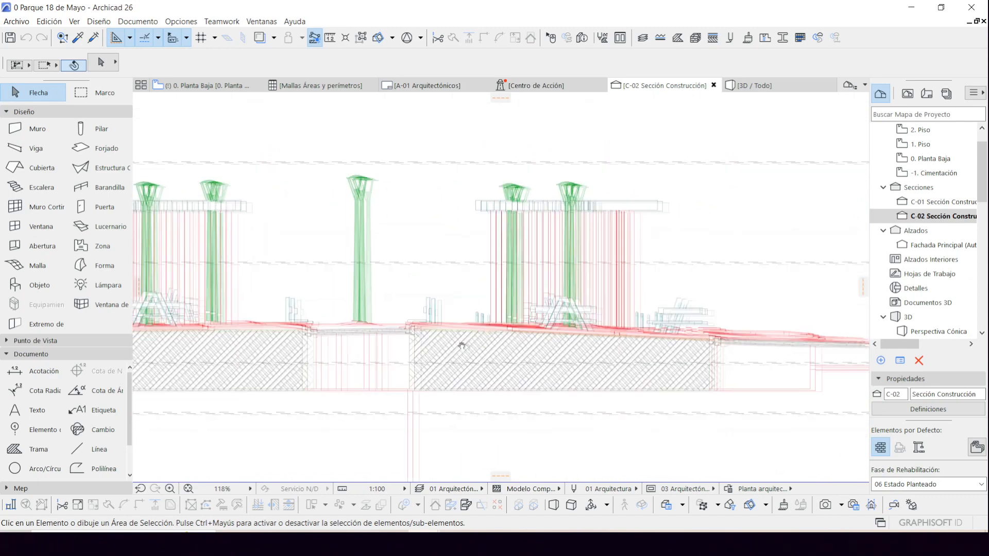
middle_drag(836, 378, 619, 389)
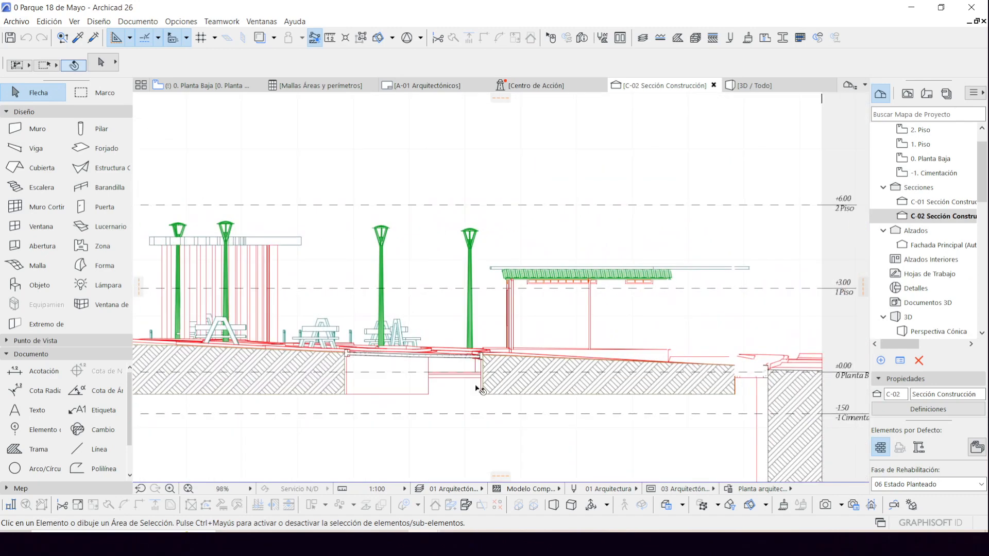
middle_drag(726, 379, 702, 378)
middle_drag(491, 235, 430, 242)
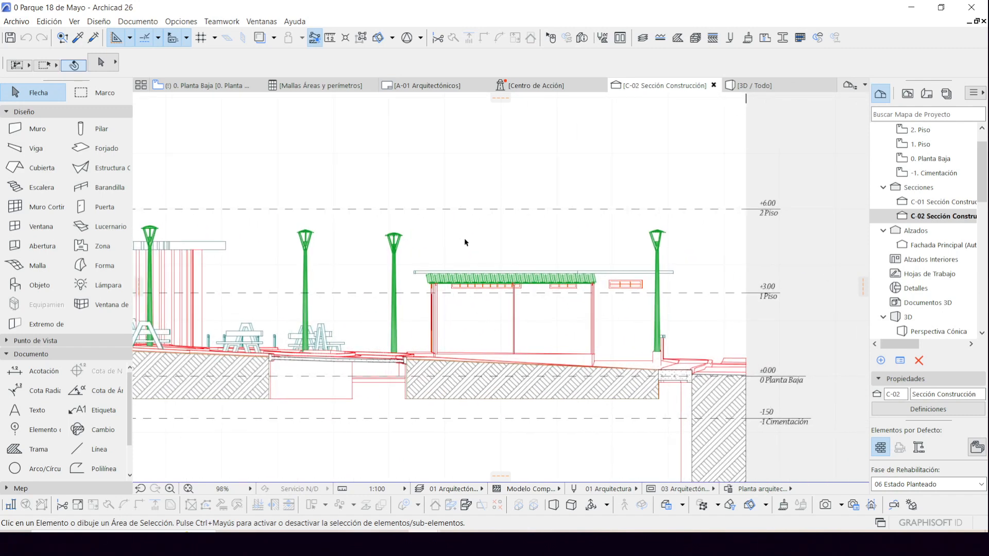
middle_drag(414, 241, 580, 236)
middle_drag(415, 275, 581, 280)
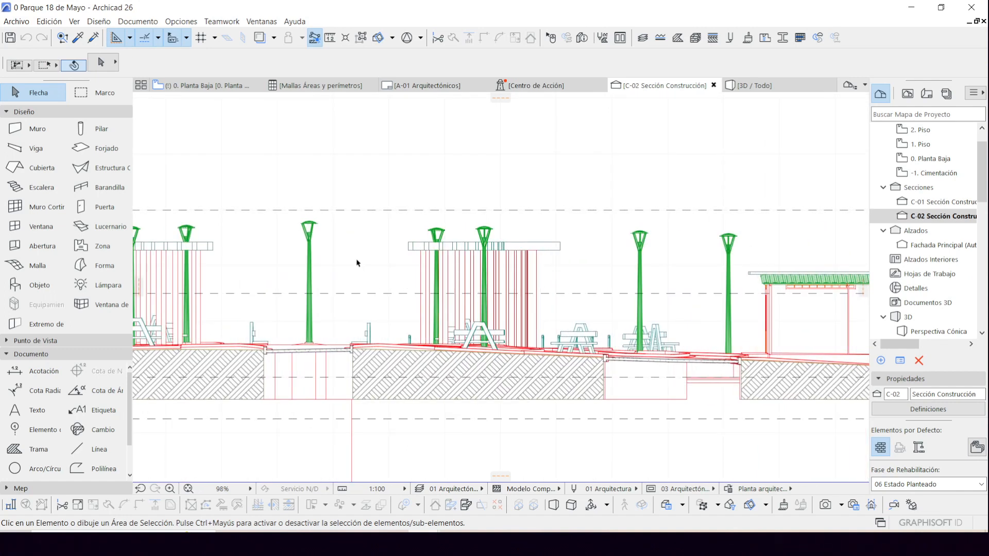
middle_drag(332, 292, 542, 297)
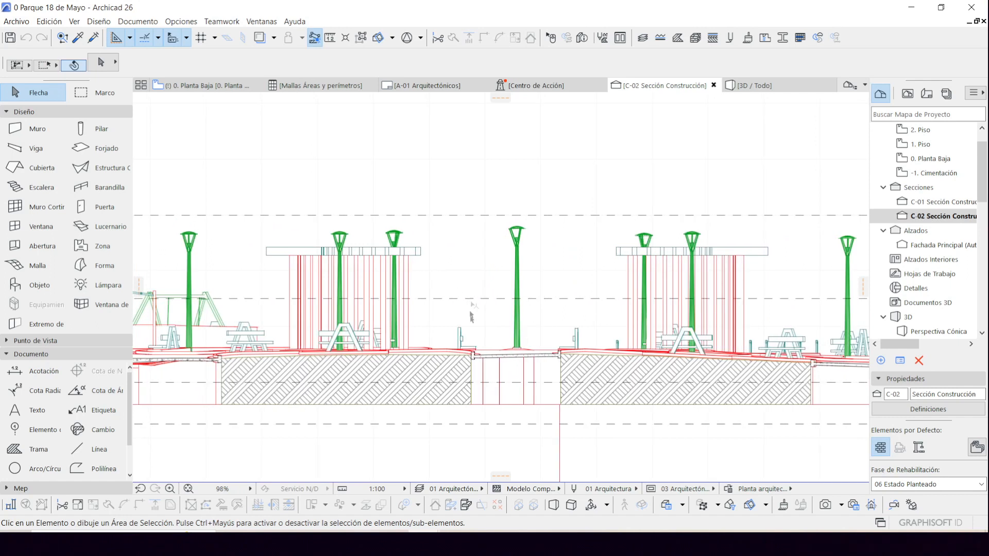
Return to the 3D view and examine the park's paths, curbs and planted areas from the plaza to the street side.
click(751, 85)
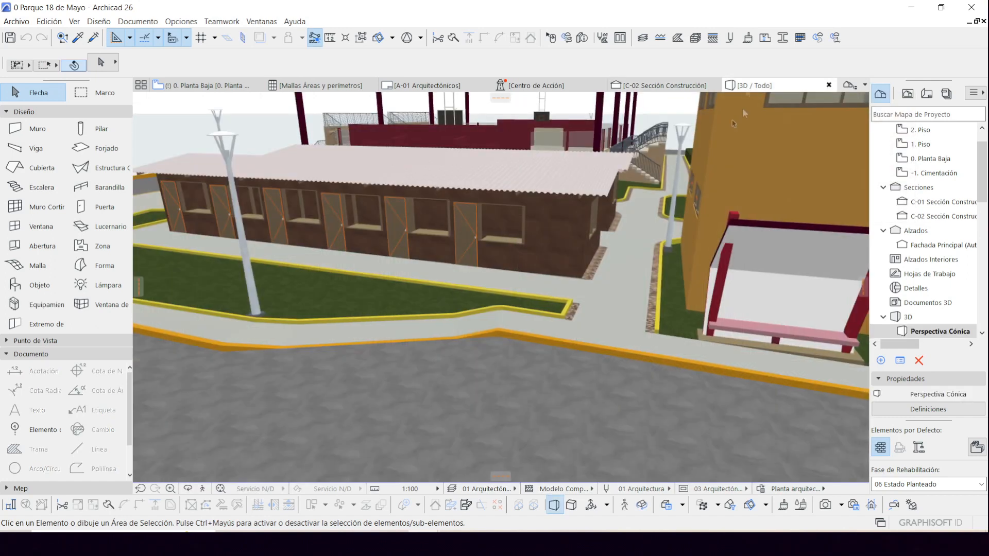
scroll(541, 303, up, 5)
middle_drag(541, 303, 77, 467)
scroll(77, 467, down, 3)
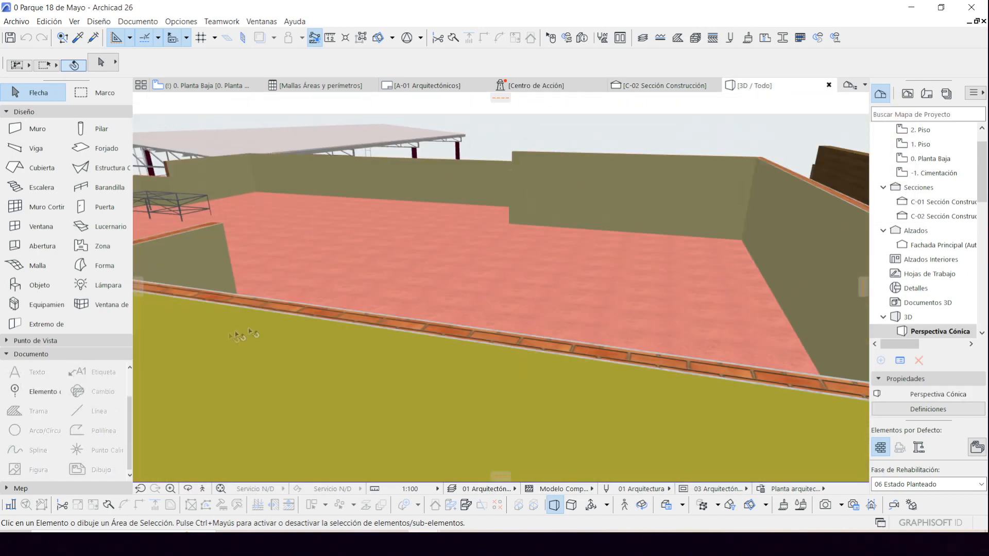
scroll(364, 325, down, 5)
middle_drag(597, 298, 330, 339)
scroll(332, 329, up, 3)
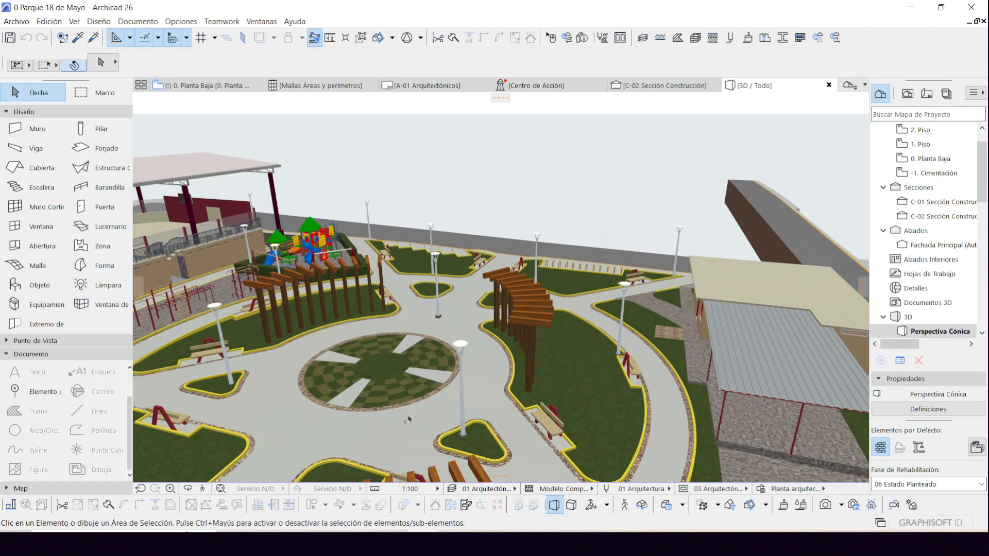
drag(376, 375, 163, 166)
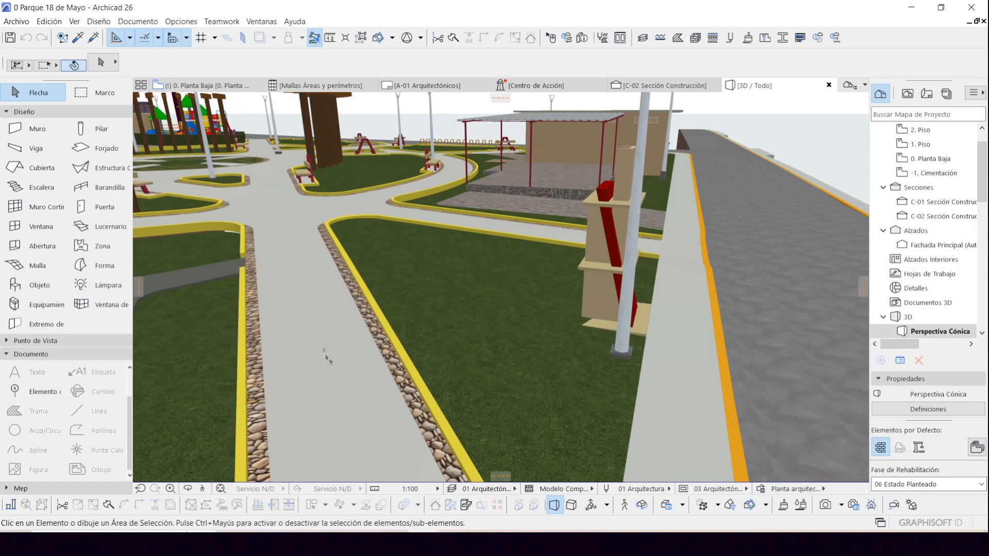
middle_drag(248, 277, 260, 354)
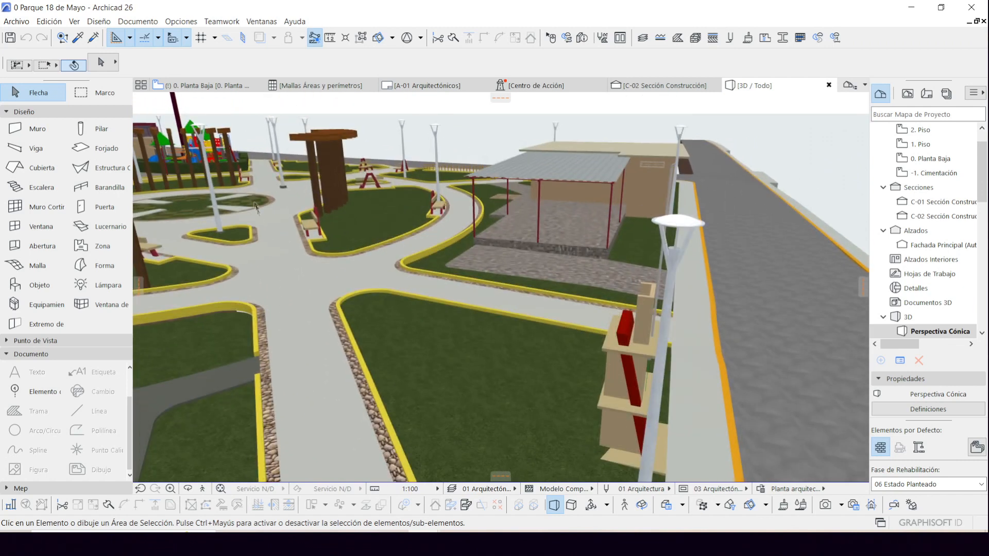
Examine the circular checkered plaza and the surrounding pergolas, planters and benches in 3D.
scroll(257, 202, up, 6)
middle_drag(258, 201, 552, 326)
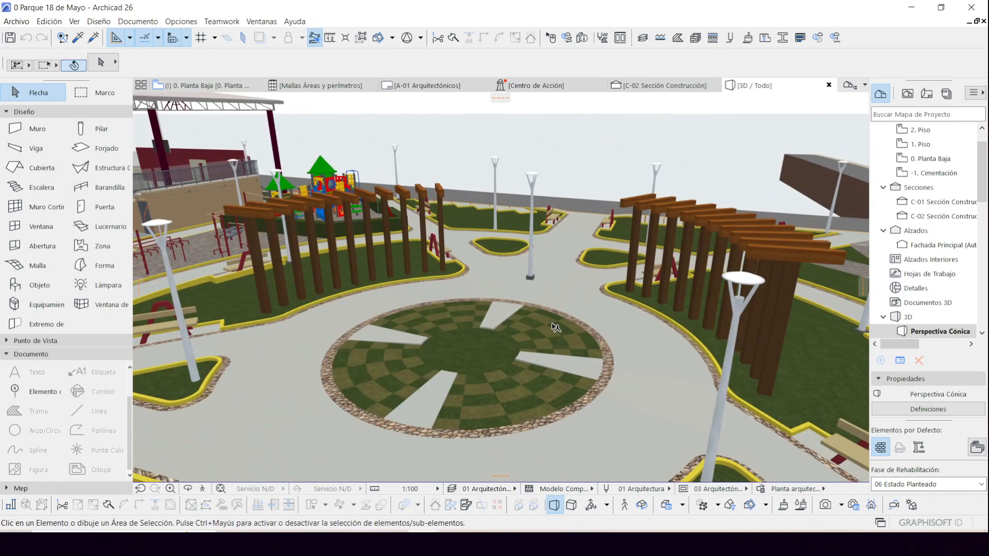
middle_drag(371, 312, 600, 360)
middle_drag(665, 368, 381, 334)
middle_drag(570, 353, 536, 364)
middle_drag(415, 305, 565, 302)
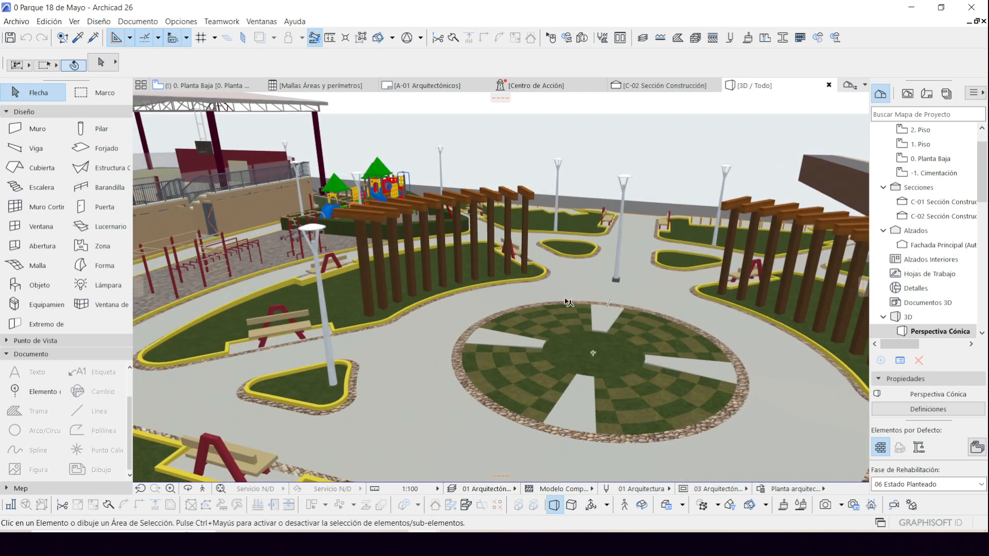
Examine the outer paths, the row of small shops and the 18 de Mayo sign along the street front in 3D.
scroll(484, 233, down, 6)
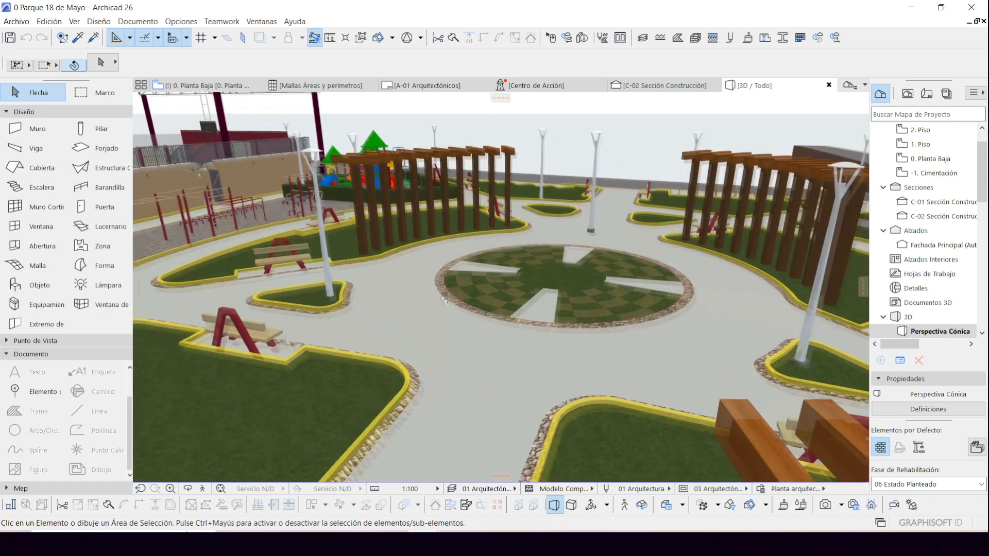
scroll(484, 240, down, 6)
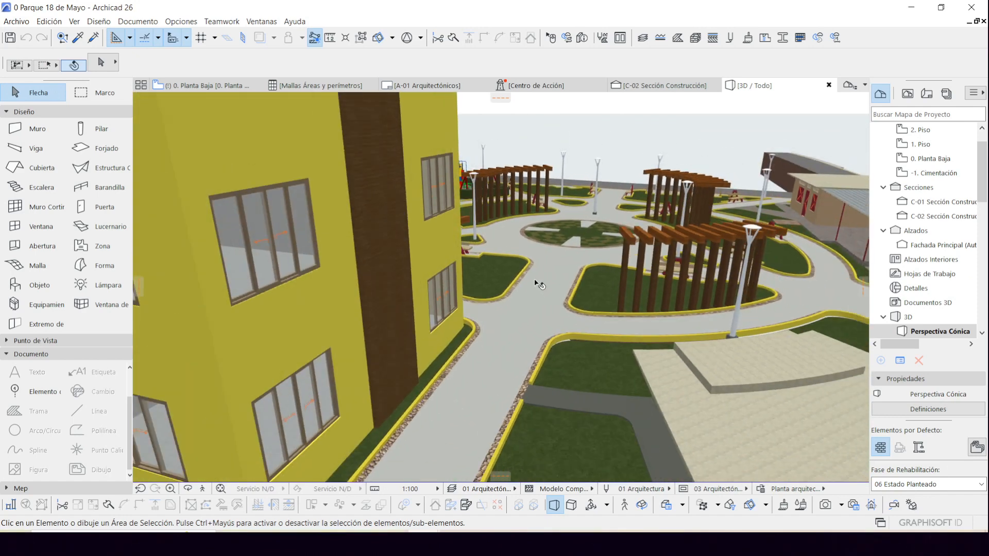
middle_drag(507, 366, 747, 304)
mouse_move(284, 312)
middle_down()
mouse_move(572, 375)
mouse_move(433, 348)
mouse_move(473, 359)
middle_up()
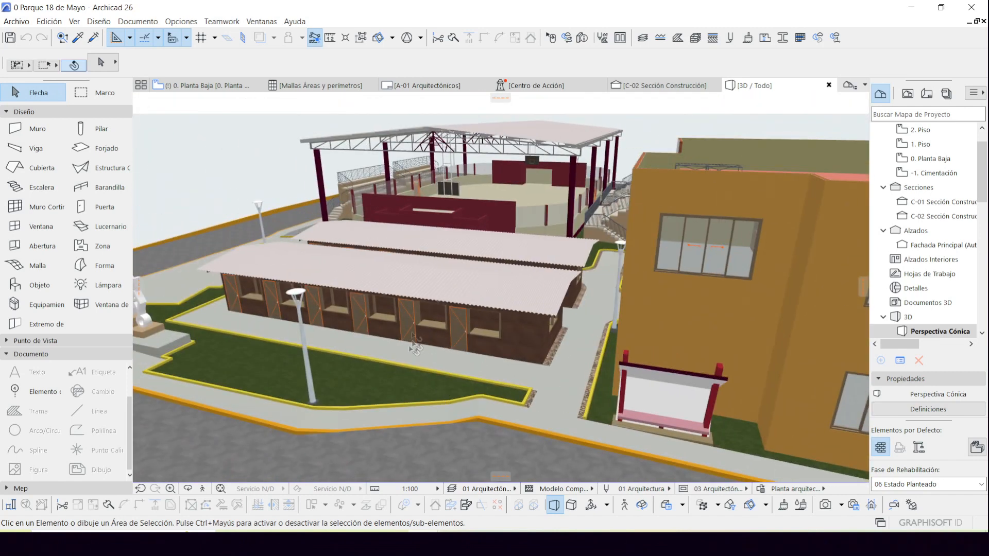
shift+middle_drag(391, 359, 558, 320)
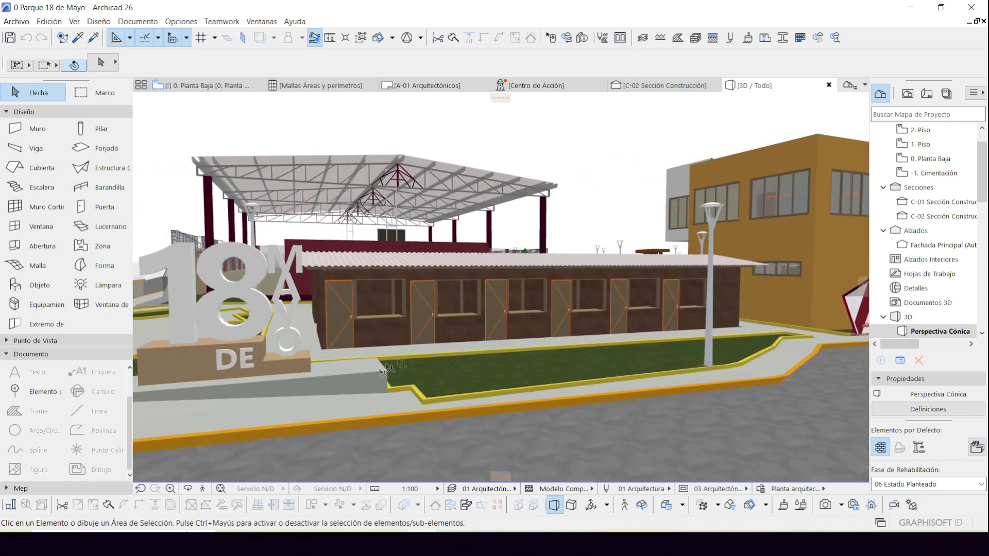
middle_drag(381, 370, 602, 340)
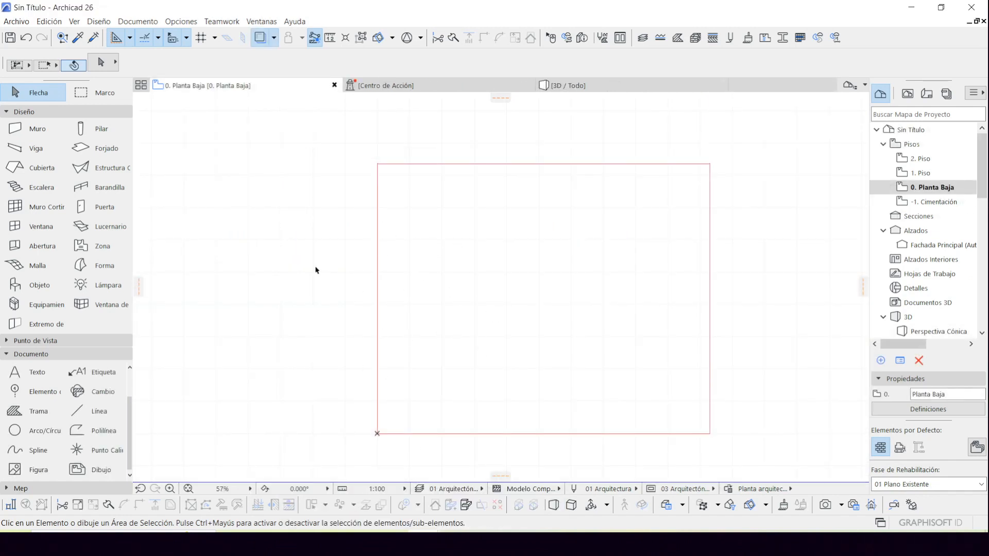
In the new untitled project, set the rectangular earth mesh's elevation relative to the ground floor to 0.000.
click(416, 278)
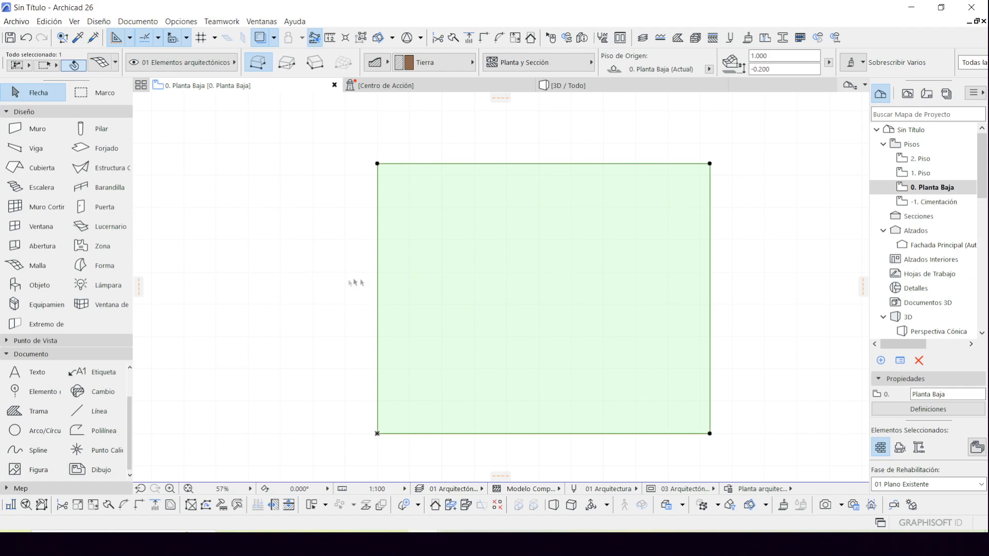
click(777, 69)
text(0.000)
click(253, 289)
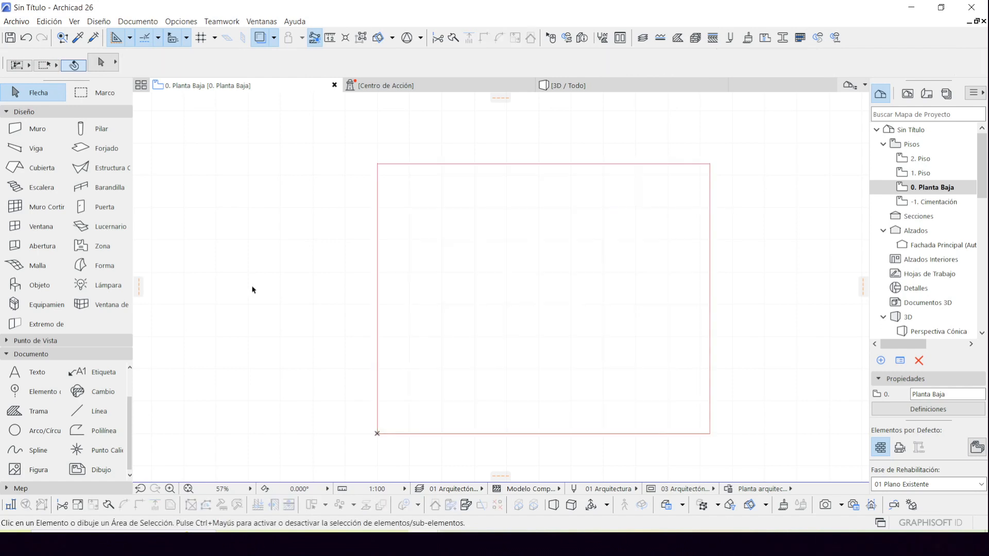
Draw an S-shaped spline across the mesh's upper-left corner, starting beyond its left edge and ending above its top edge.
click(47, 107)
click(24, 270)
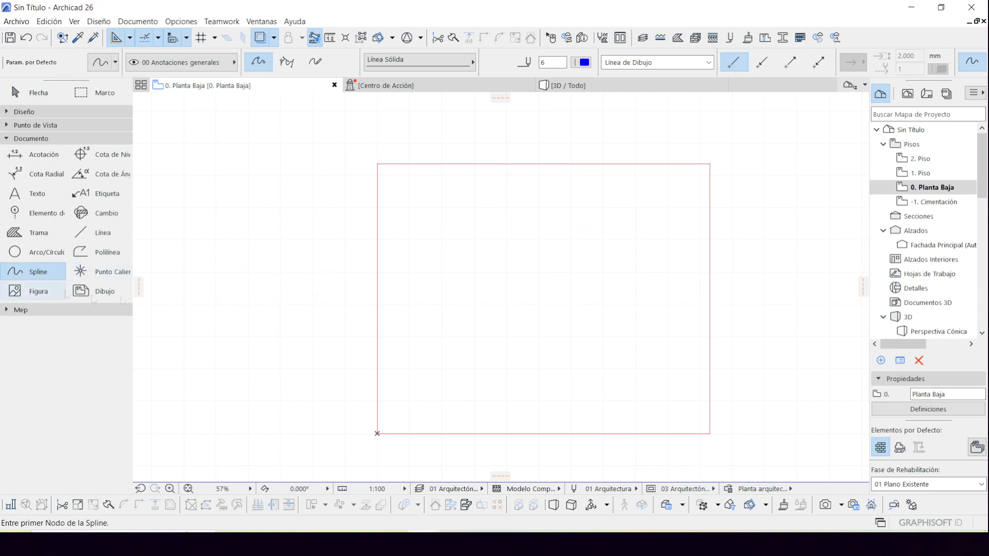
click(335, 278)
click(466, 234)
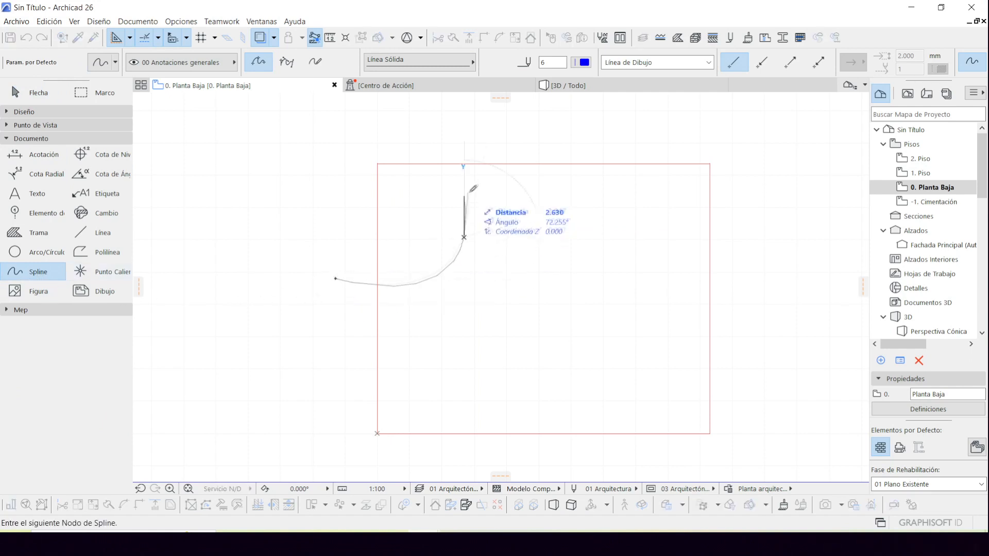
click(533, 144)
click(534, 145)
Draw a second S-shaped spline diagonally through the mesh's middle, from beyond its lower-left edge to above its upper-right edge.
click(364, 395)
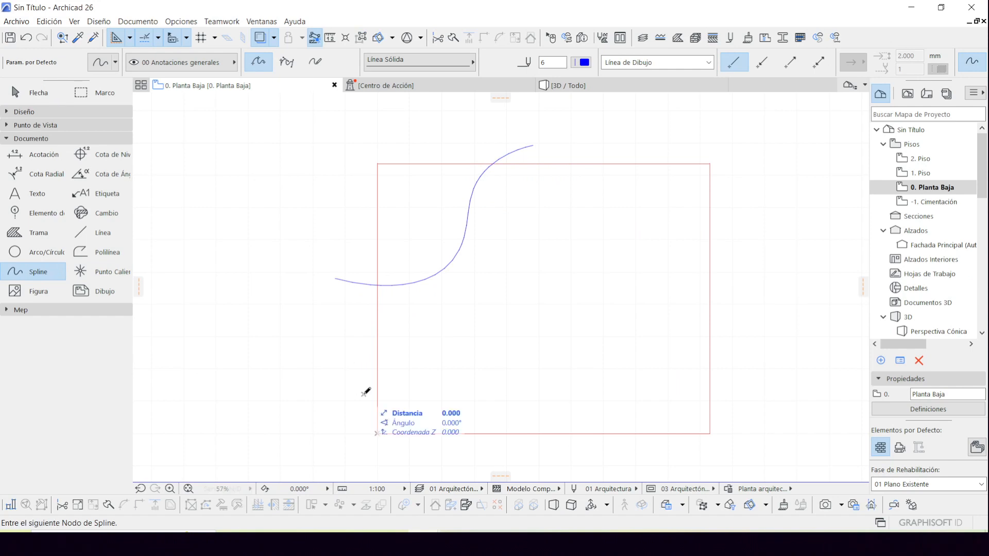
click(472, 372)
click(545, 270)
click(611, 169)
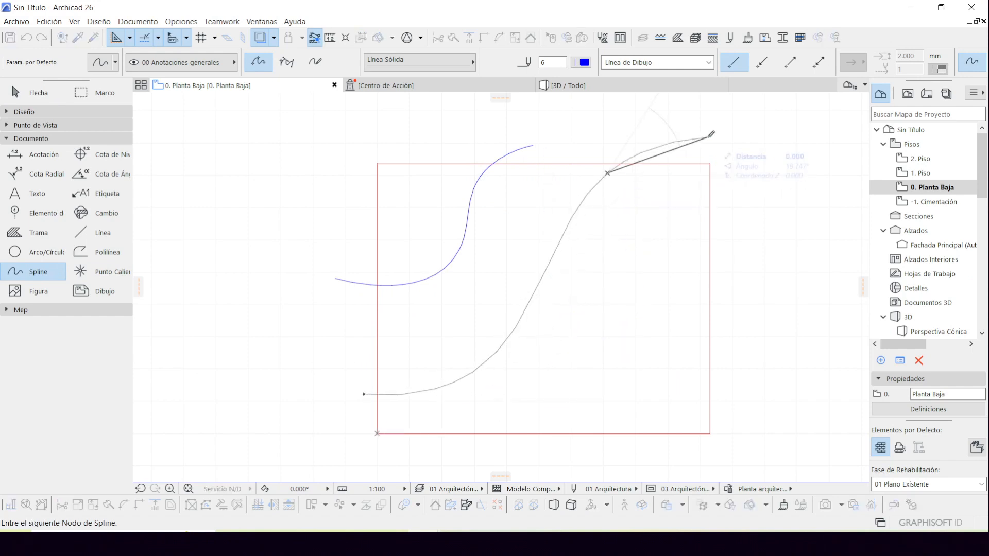
double_click(708, 137)
Draw a third S-shaped spline across the mesh's lower-right part, from below its bottom edge to beyond its right edge.
click(525, 454)
click(621, 375)
click(665, 309)
double_click(731, 269)
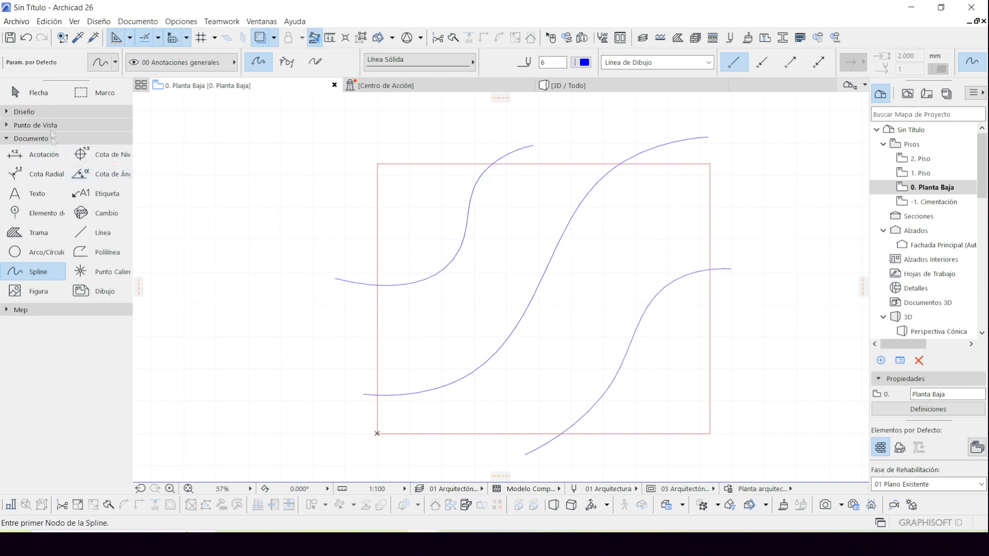
Add new points to the mesh along the upper-left spline, with the option Ajustar a aristas de Usuario.
click(38, 92)
click(464, 249)
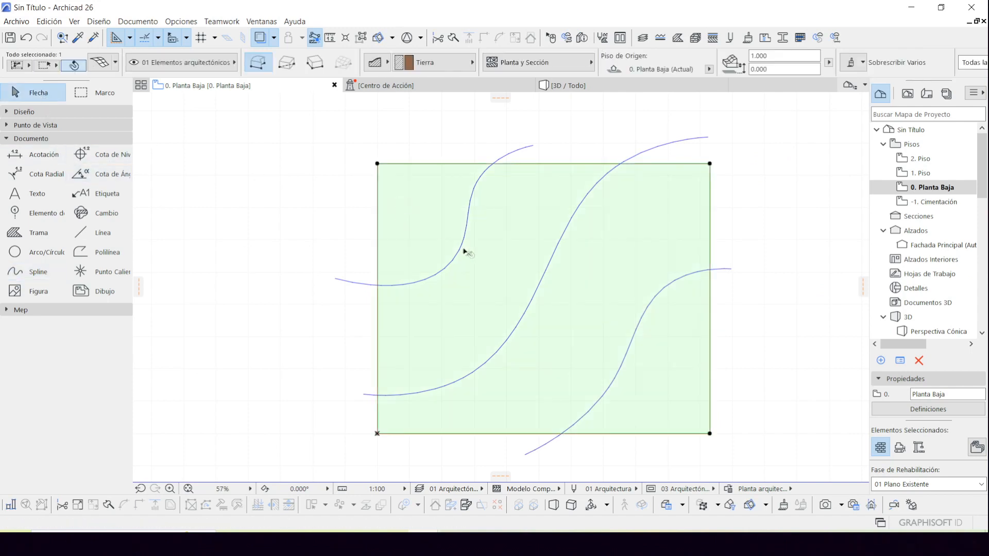
click(378, 164)
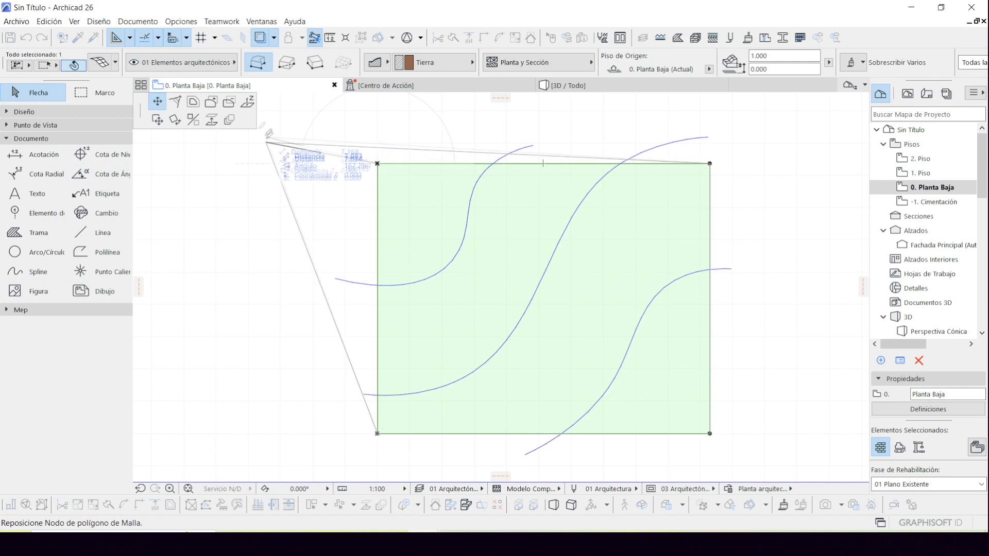
key(Escape)
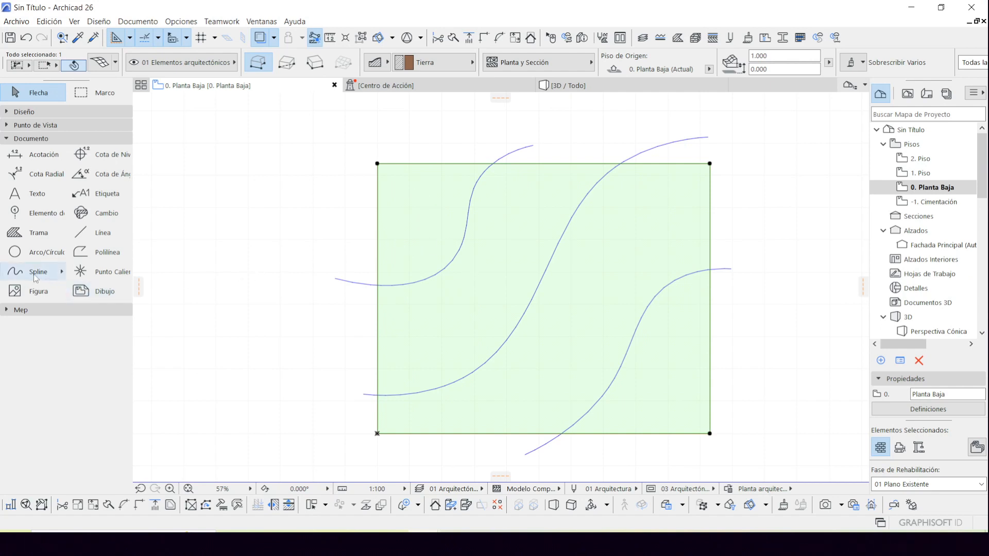
click(45, 113)
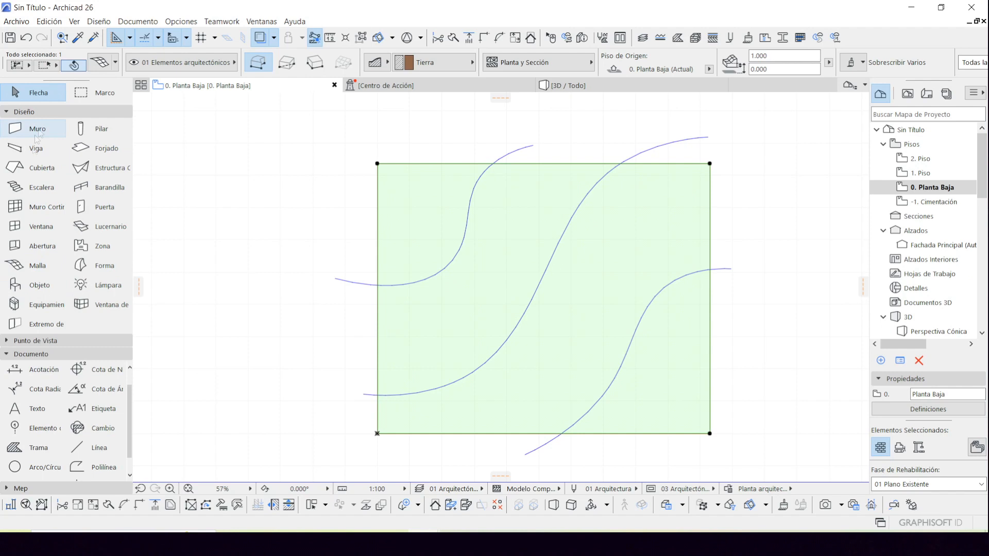
click(36, 265)
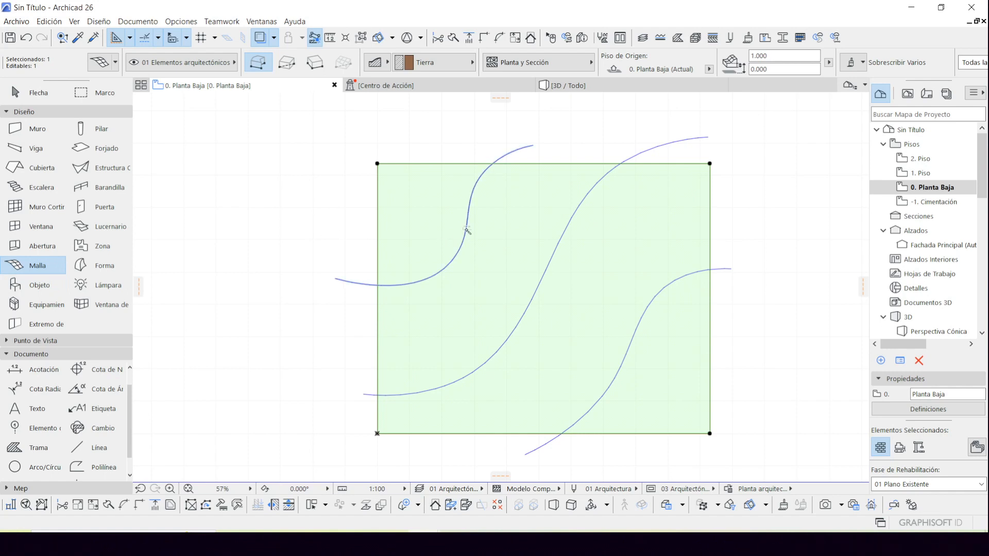
click(472, 195)
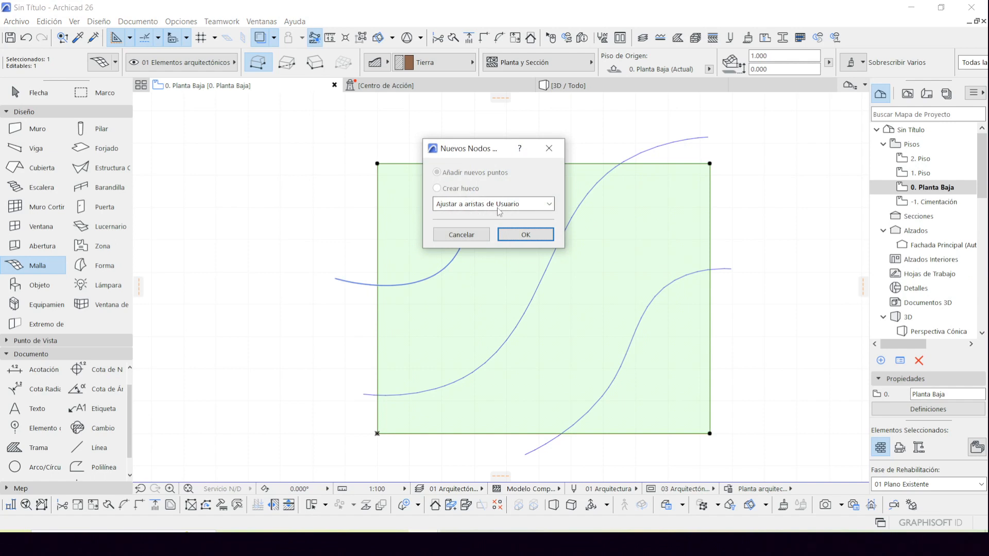
click(526, 234)
scroll(489, 187, up, 5)
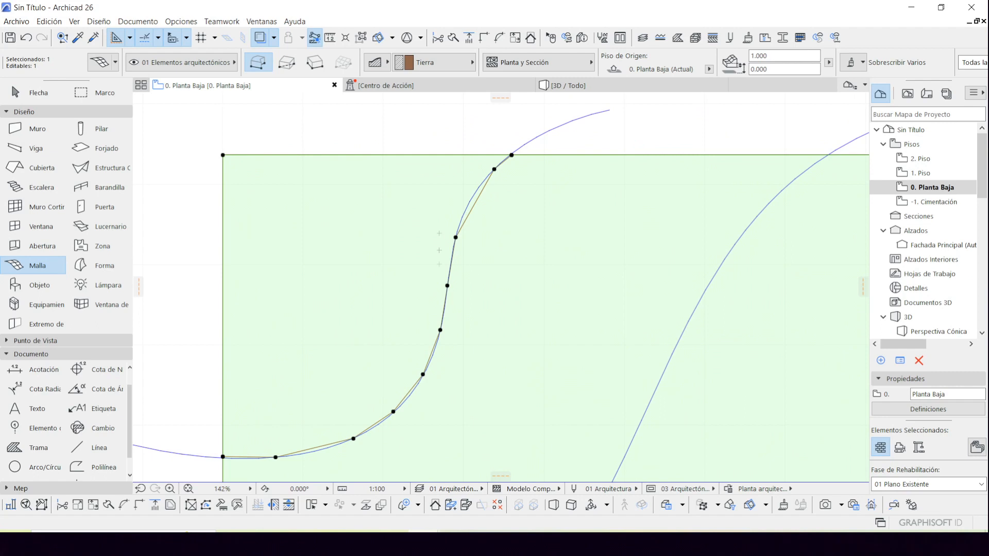
Check the 3D view for the edited mesh and return to the 0. Planta Baja floor plan.
click(41, 94)
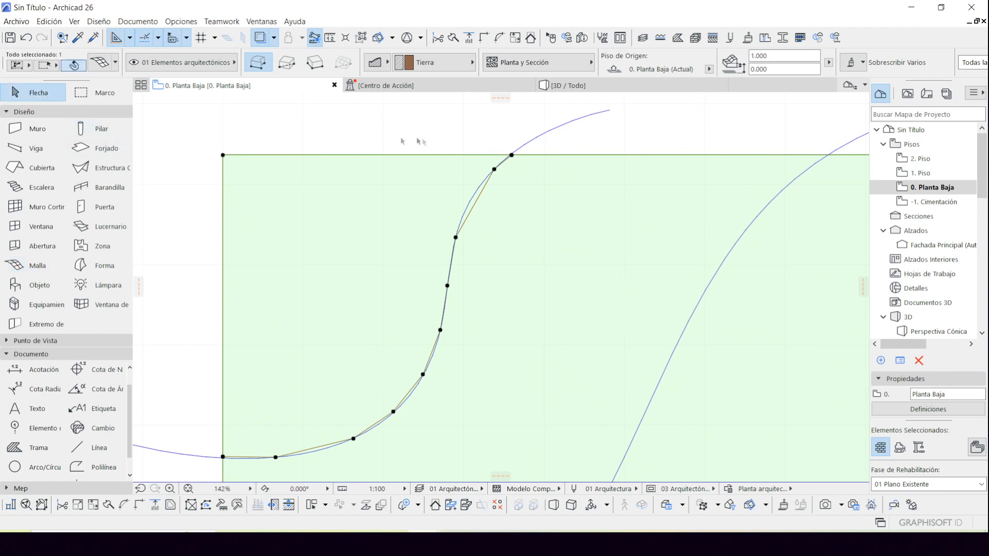
scroll(392, 206, down, 3)
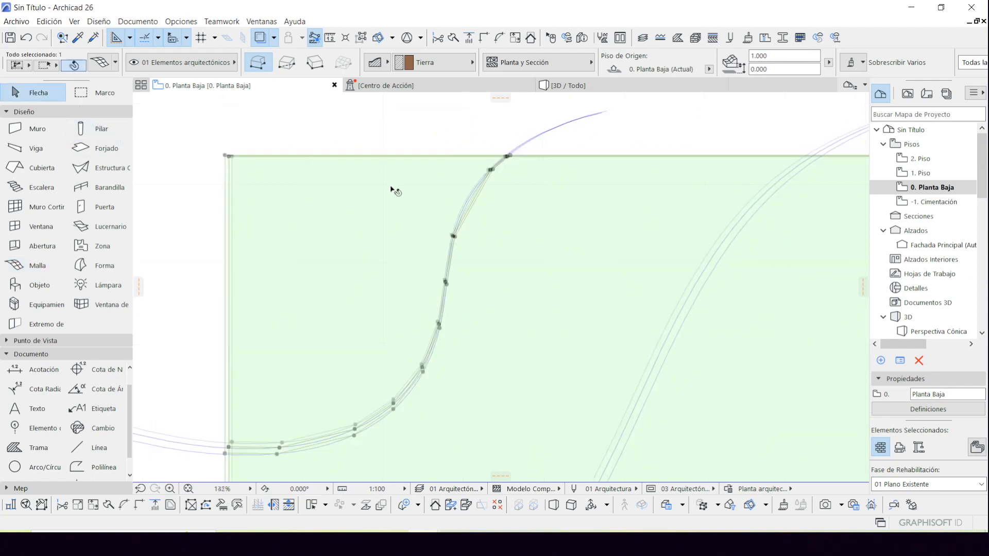
click(566, 85)
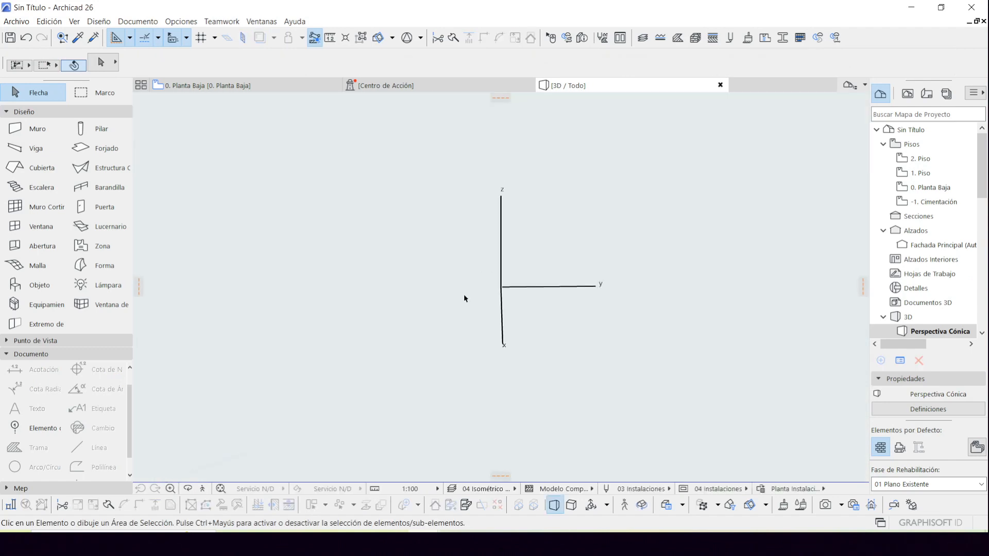
click(288, 88)
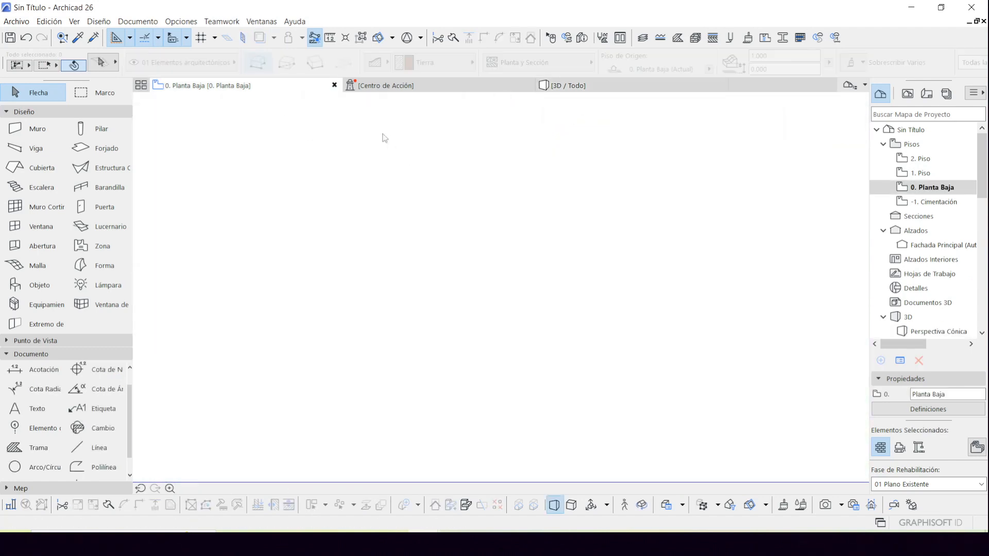
Select the mesh in the 3D view and raise the elevation of its corner behind the upper-left contour line.
key(F3)
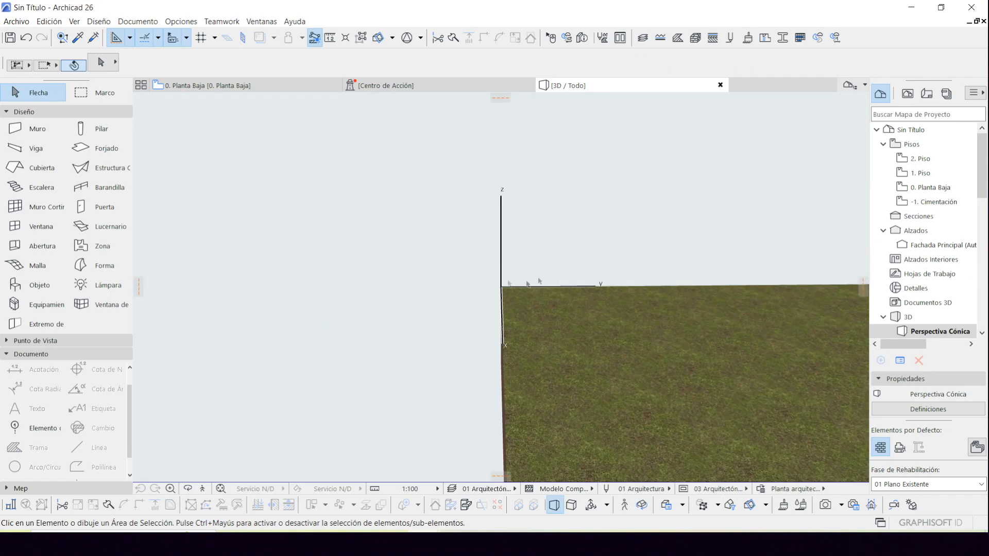
shift+middle_drag(637, 369, 557, 325)
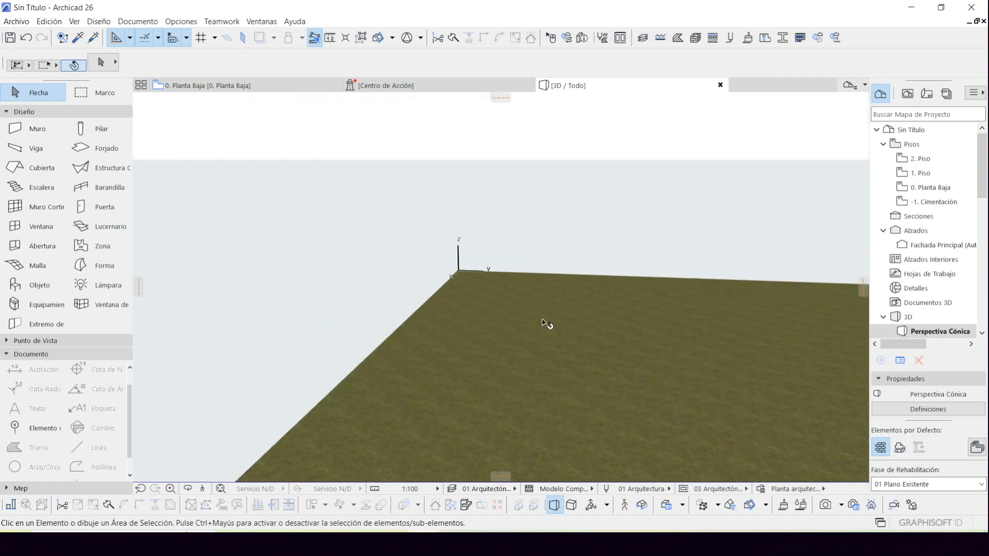
click(546, 318)
middle_drag(616, 300, 356, 311)
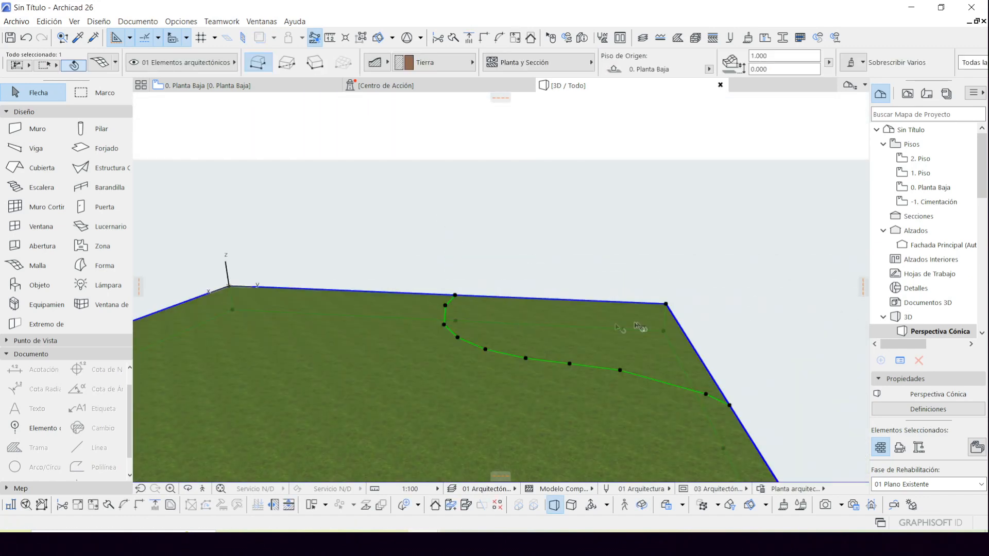
click(666, 303)
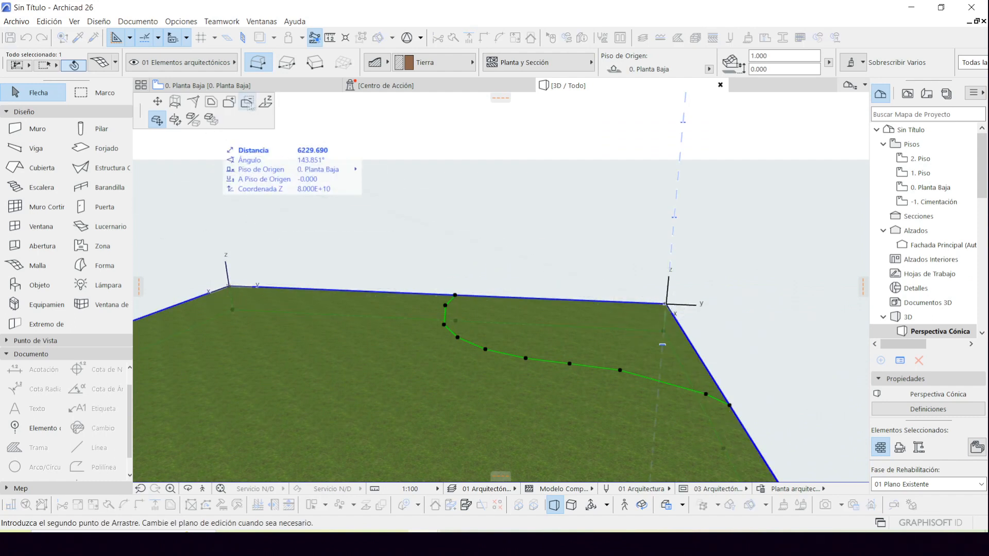
click(265, 103)
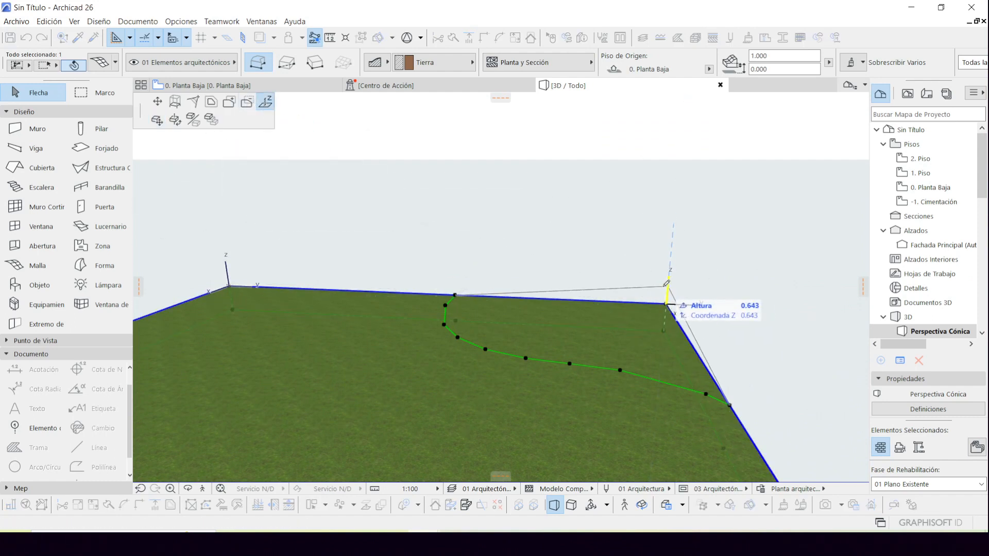
click(667, 283)
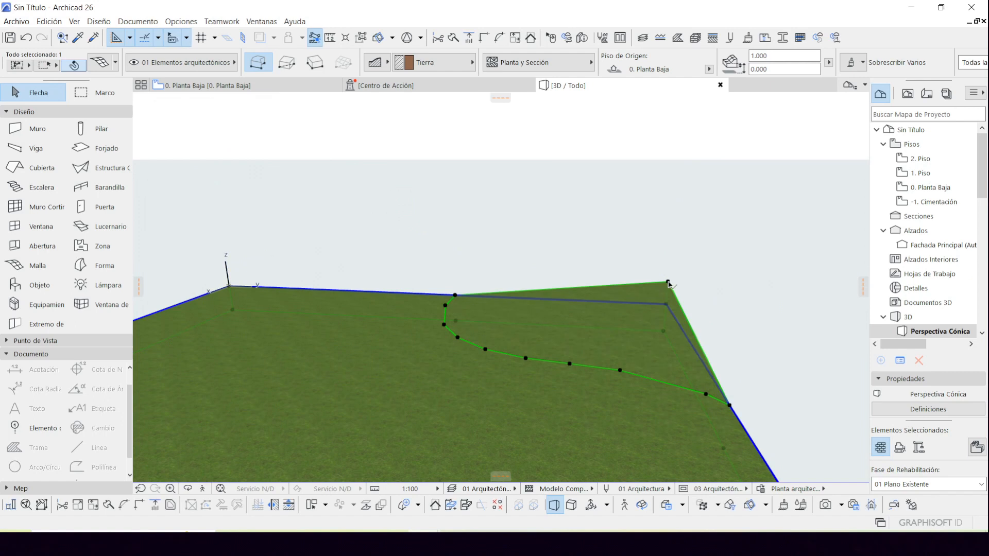
Raise the far edge point where the upper-left contour meets the mesh boundary by 0.75, and raise the adjacent contour point too.
click(455, 295)
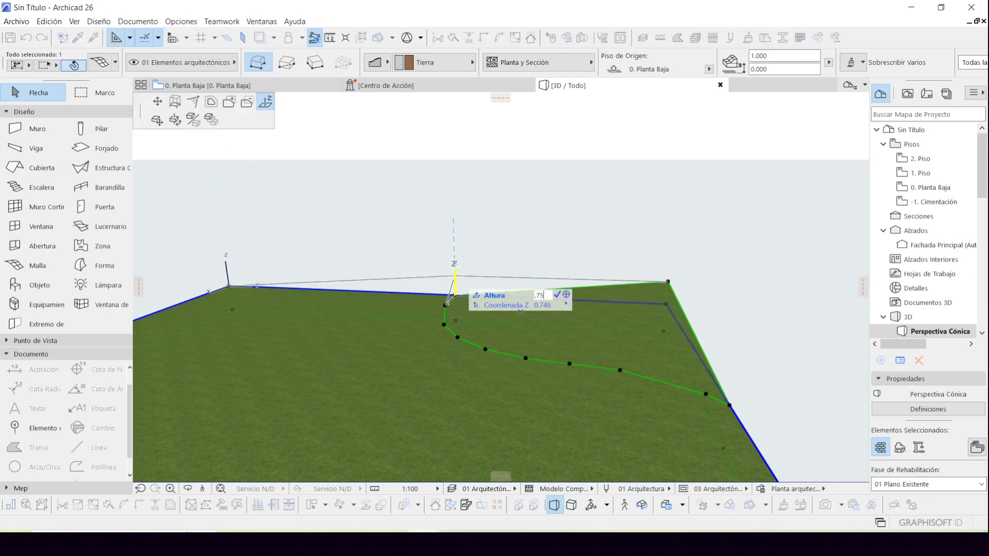
click(455, 275)
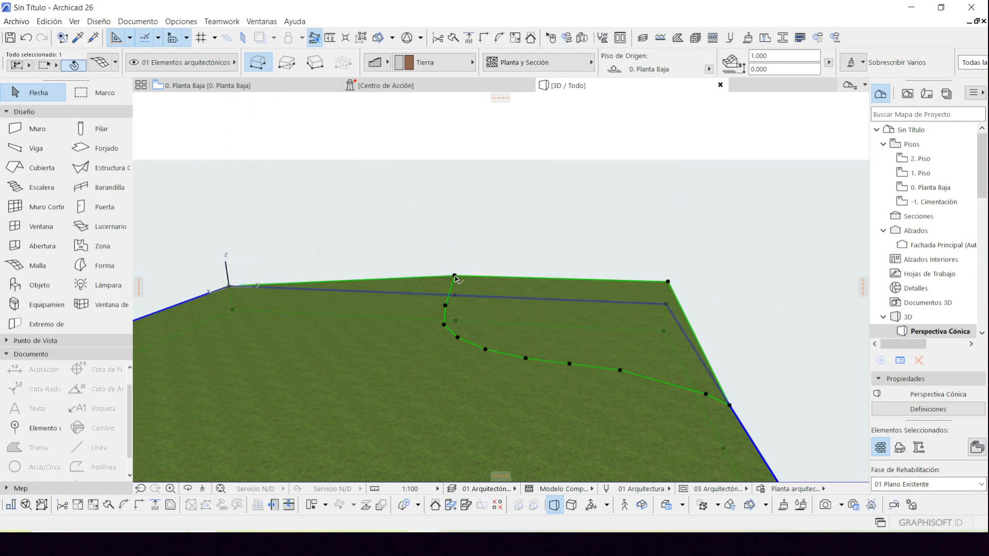
click(445, 308)
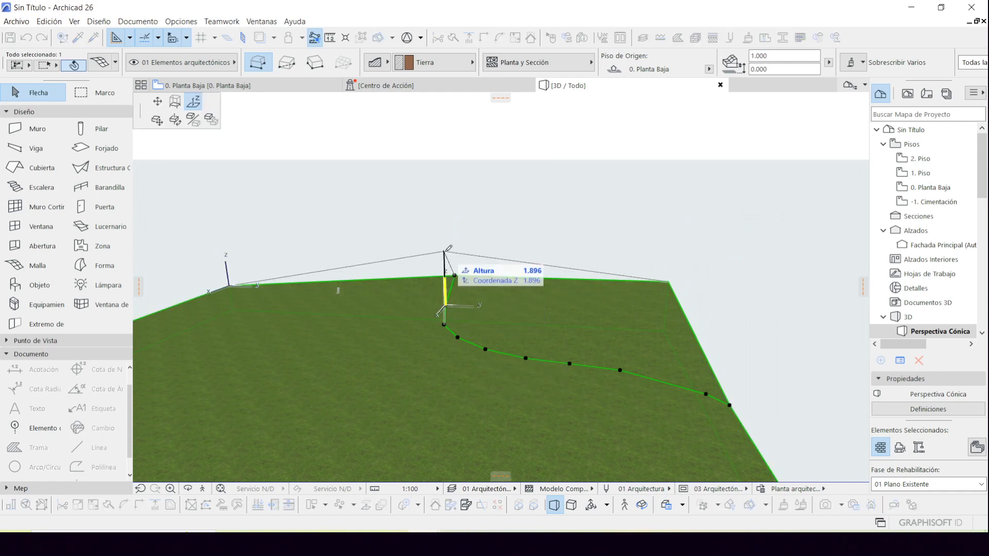
click(446, 252)
right_click(520, 342)
key(Escape)
Raise the contour's middle point and its neighbour toward the far bend, giving the neighbour a height of 0.54.
click(525, 359)
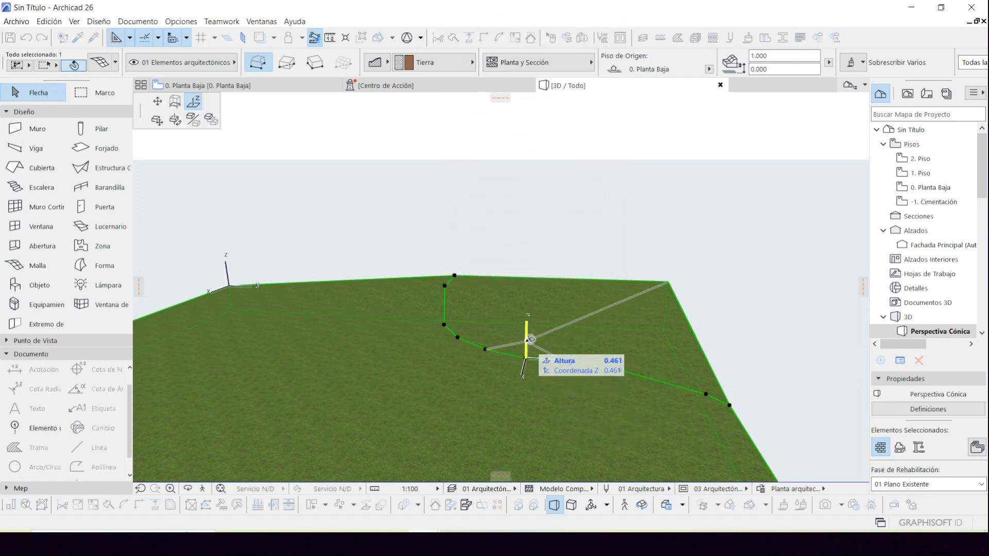
text(.)
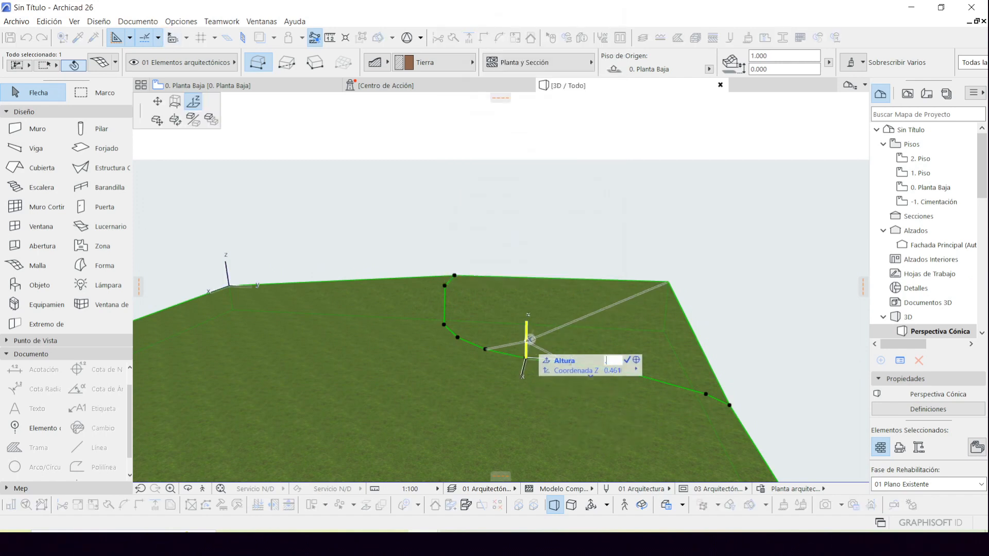
key(Return)
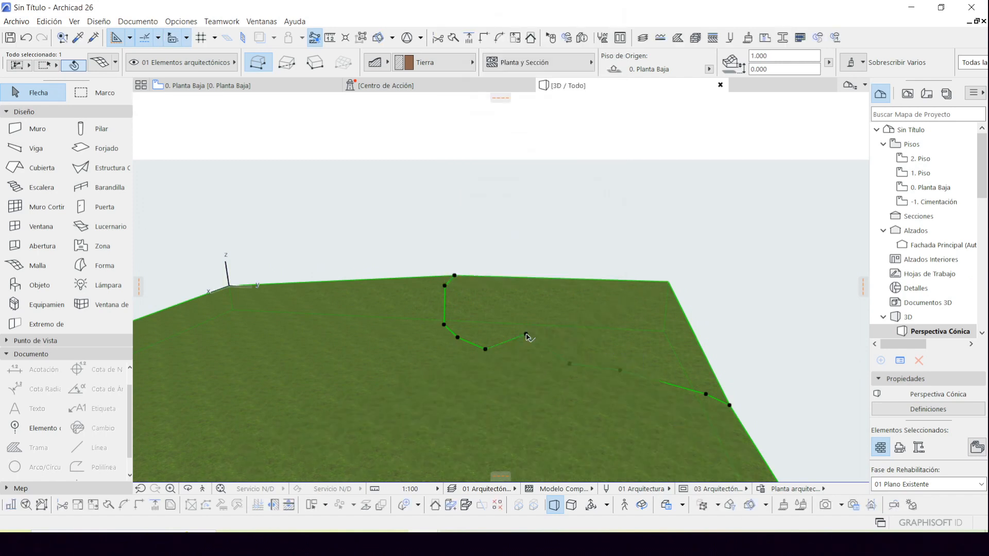
click(484, 350)
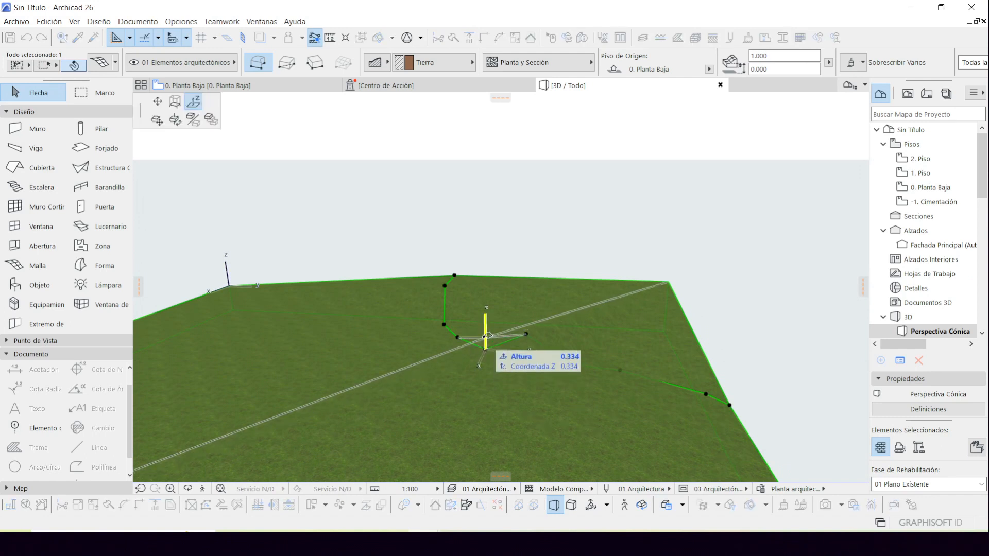
text(.54)
key(Return)
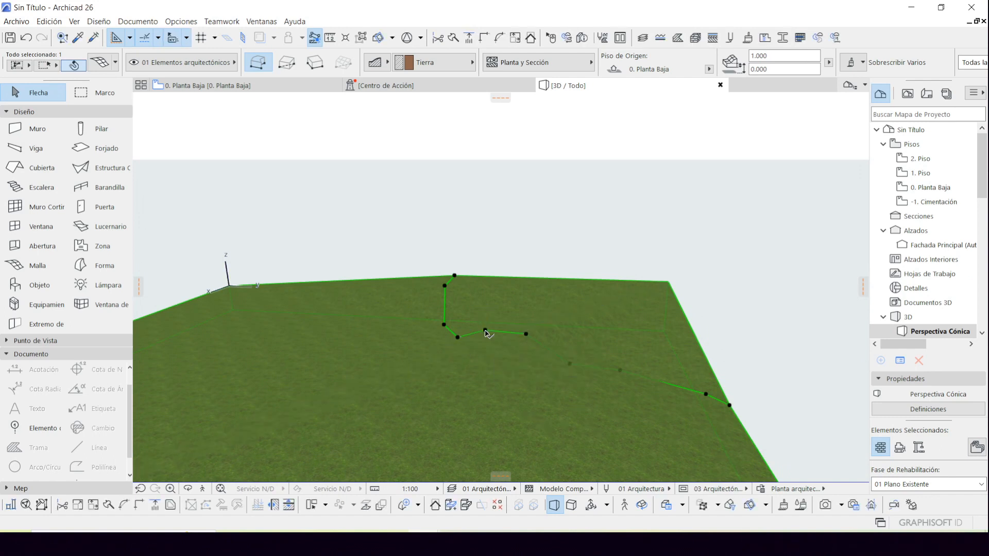
Raise the contour's two remaining bend points by 0.8 and about 0.85, and the point just past its middle by about 0.25.
click(458, 338)
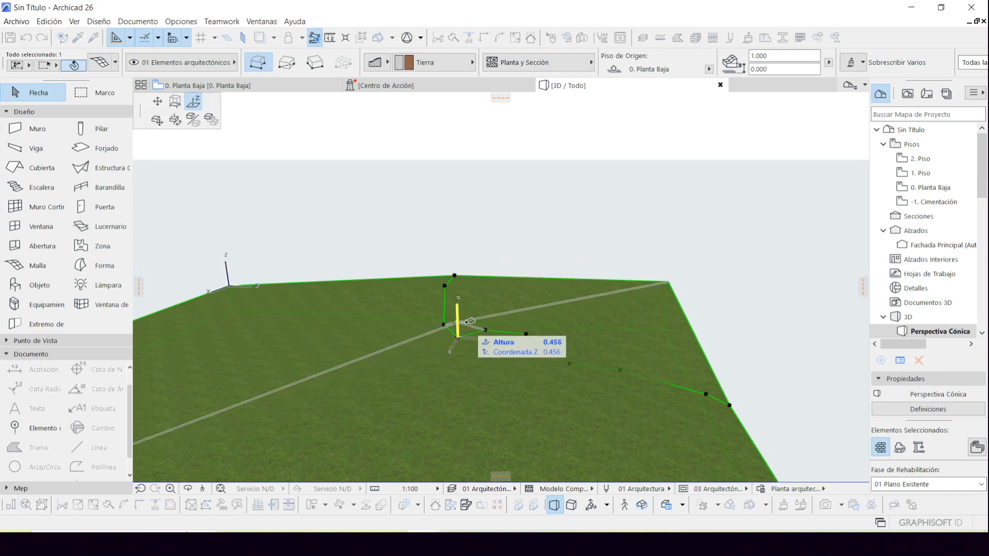
text(.8)
key(Return)
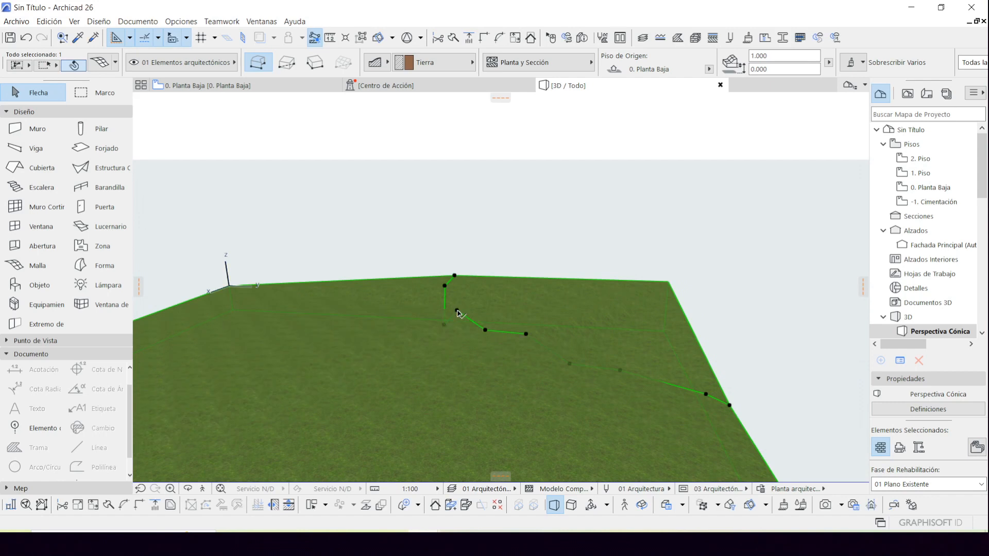
click(444, 328)
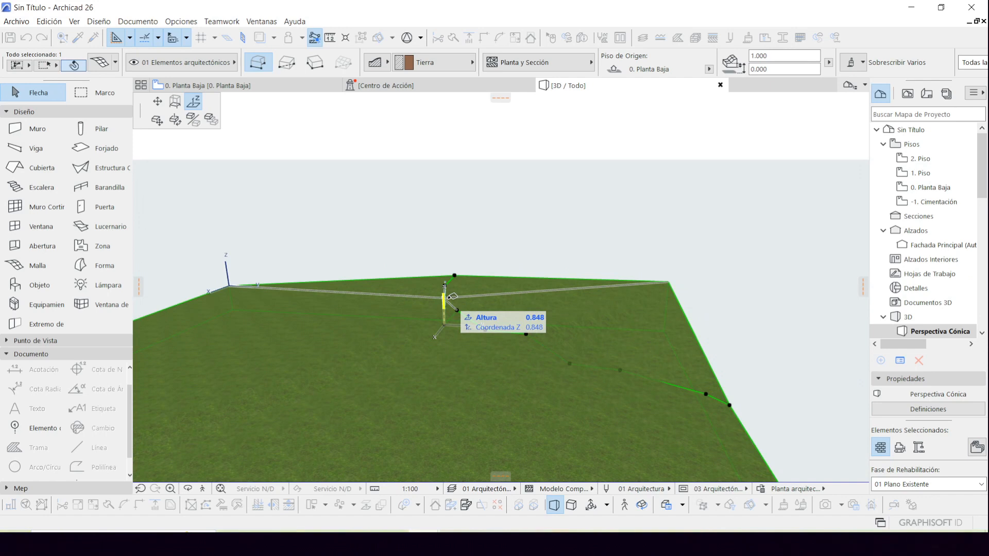
click(453, 297)
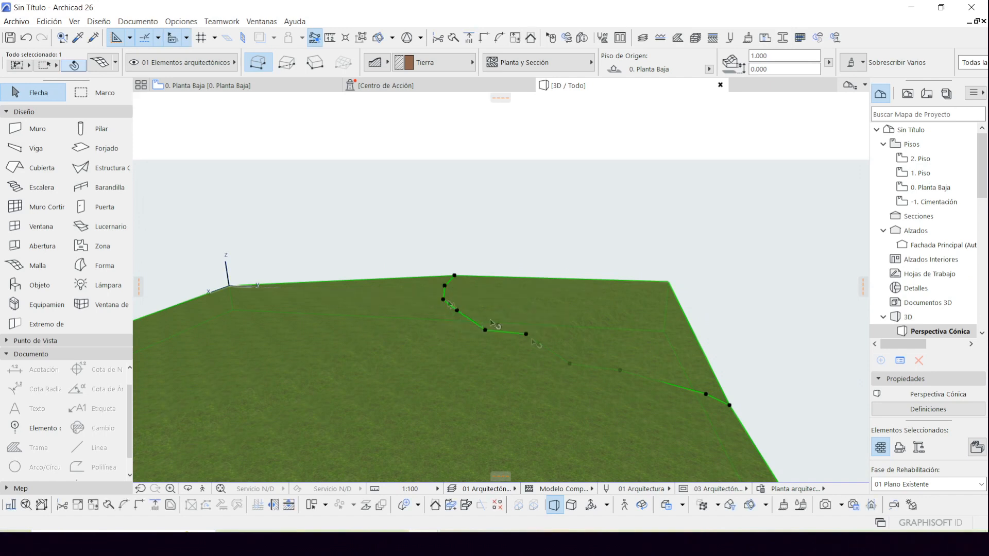
click(570, 366)
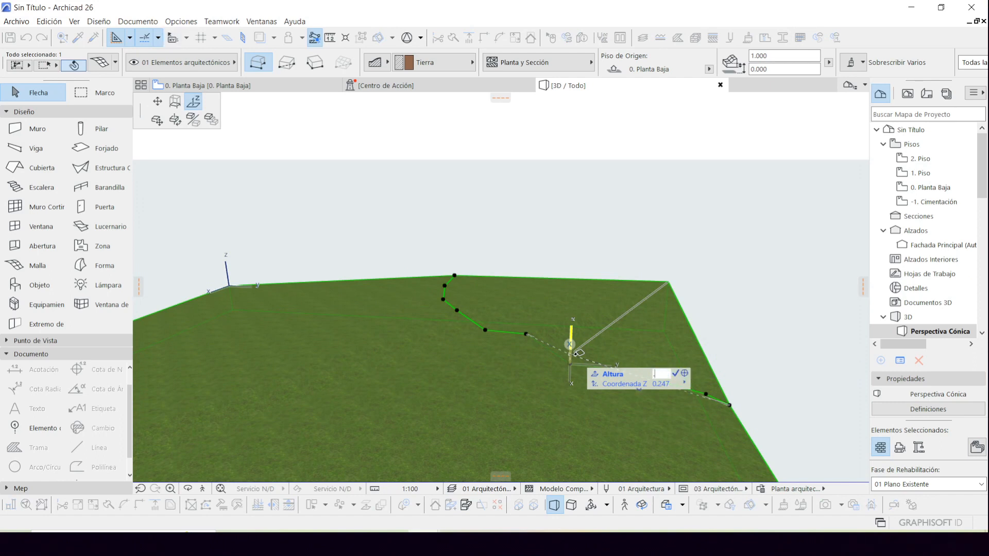
click(576, 353)
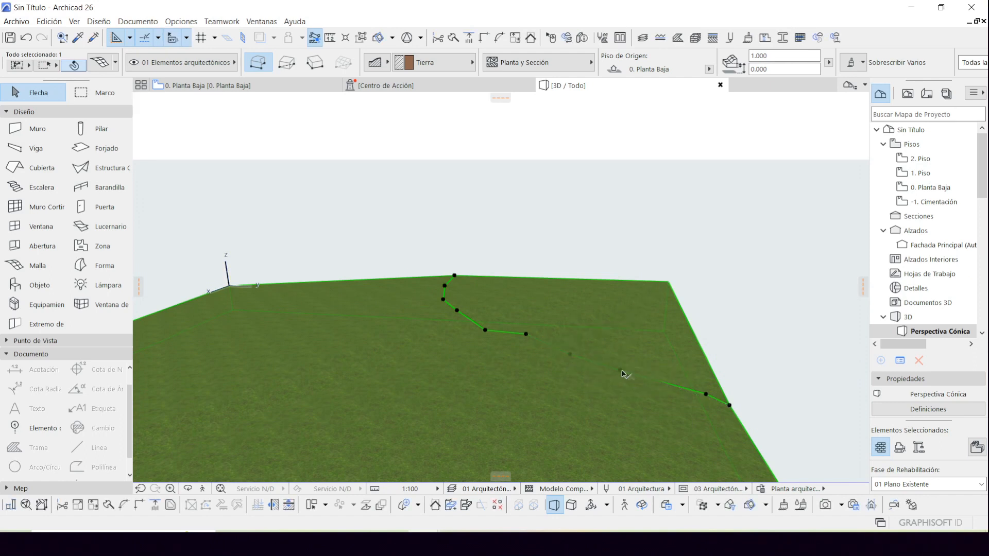
click(703, 396)
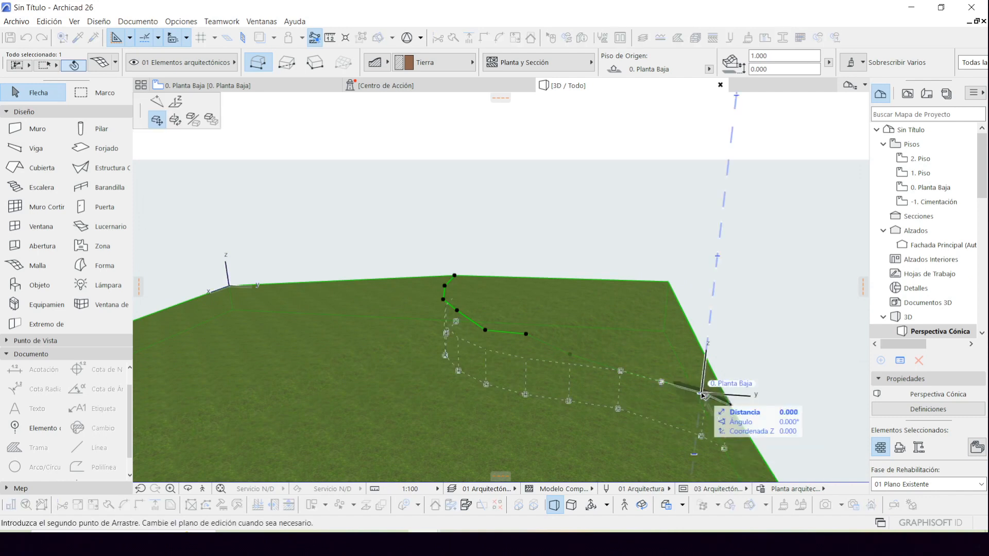
key(Escape)
key(Escape)
shift+middle_drag(693, 344, 581, 322)
click(581, 322)
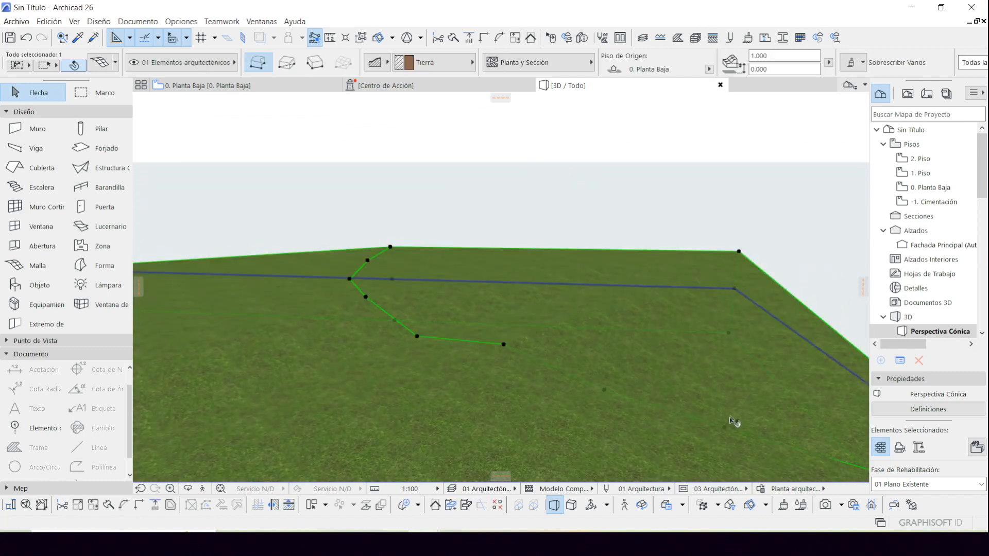
shift+middle_drag(761, 420, 569, 325)
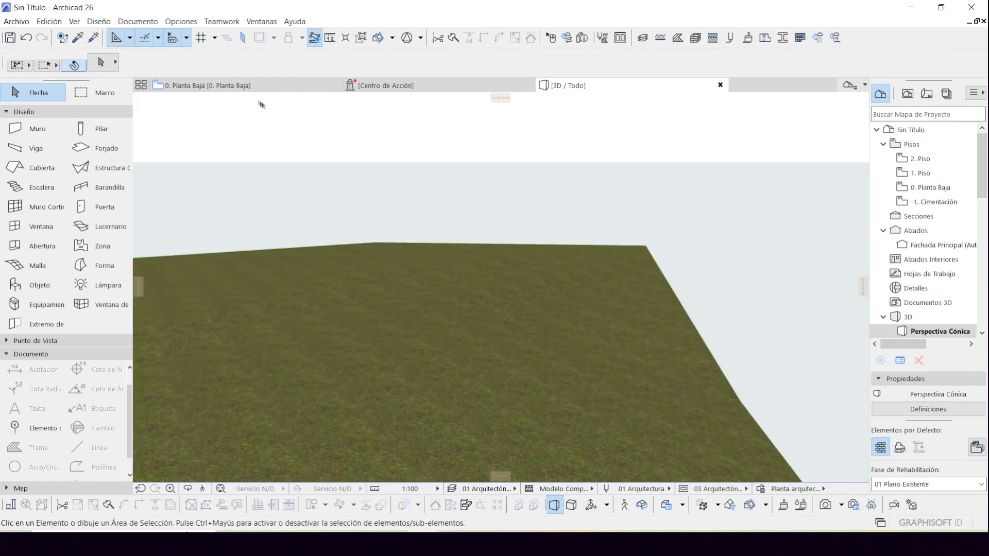
Select the mesh in the 0. Planta Baja floor plan and add new mesh points along the middle diagonal spline.
key(F2)
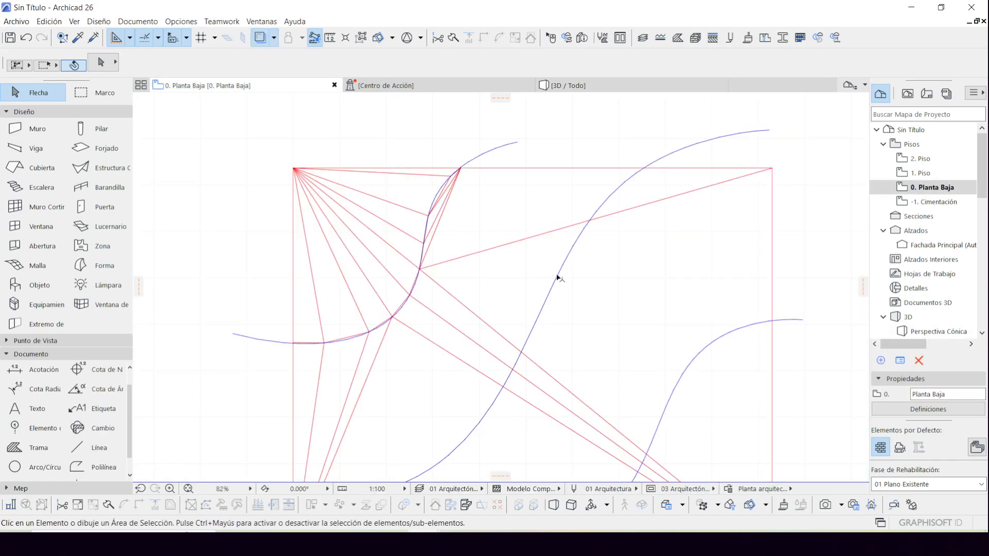
key(ctrl+a)
click(772, 168)
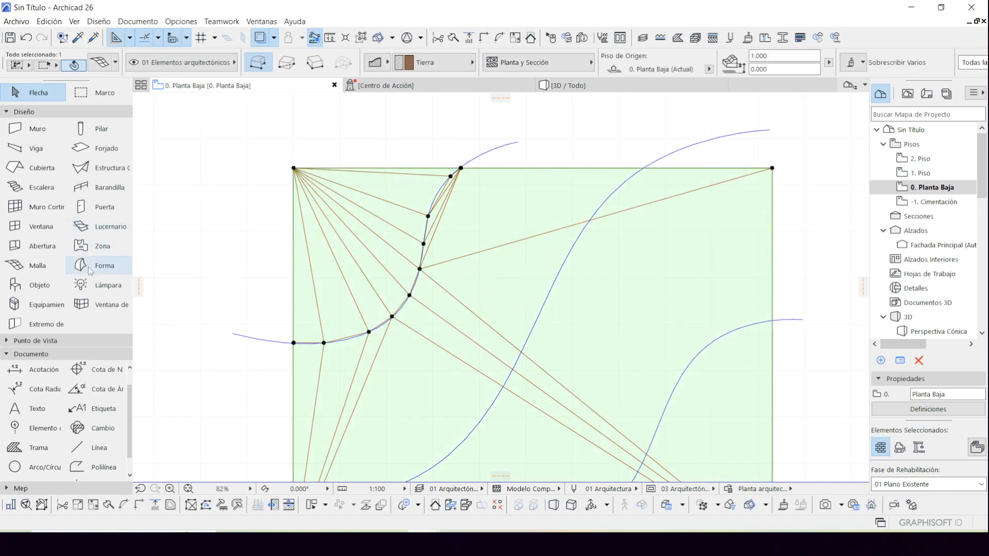
click(32, 266)
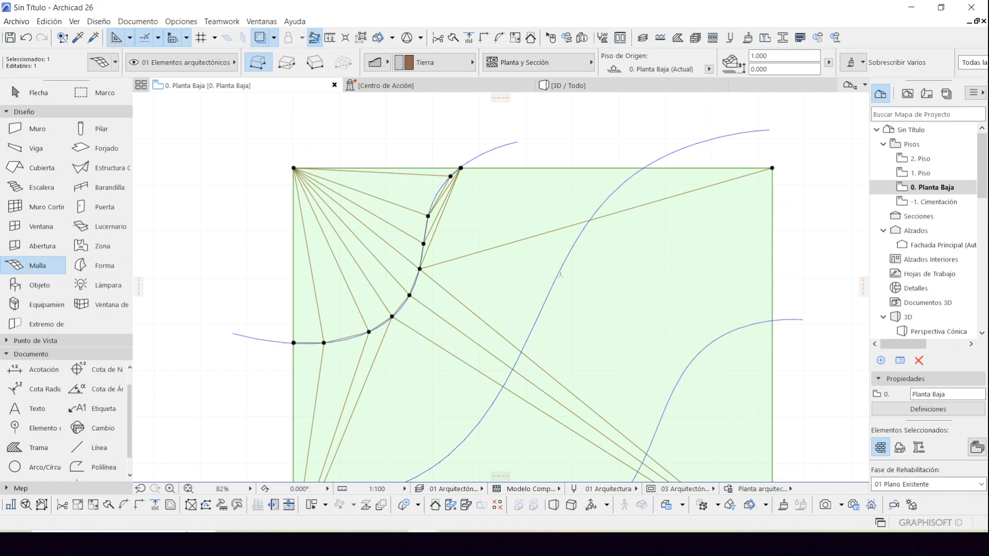
click(561, 275)
click(531, 235)
scroll(551, 246, down, 3)
key(Escape)
click(594, 268)
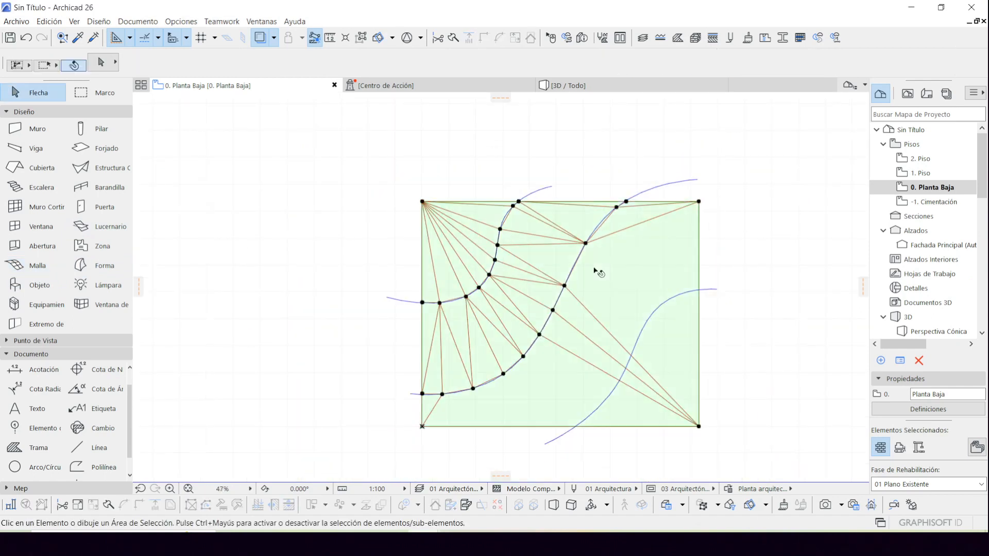
scroll(573, 265, up, 2)
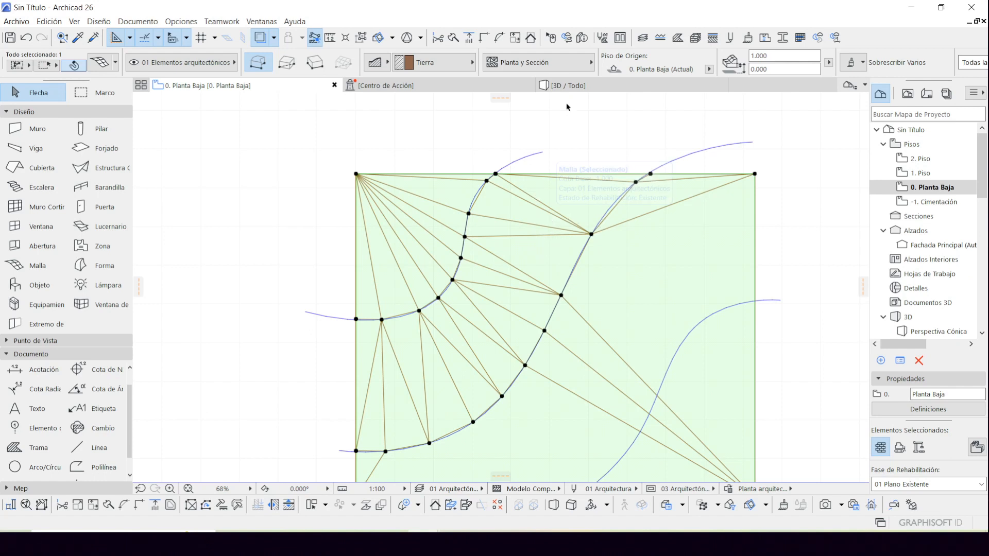
Raise four points along the middle contour in the 3D view, lifting the nearest one by about 0.27.
key(F3)
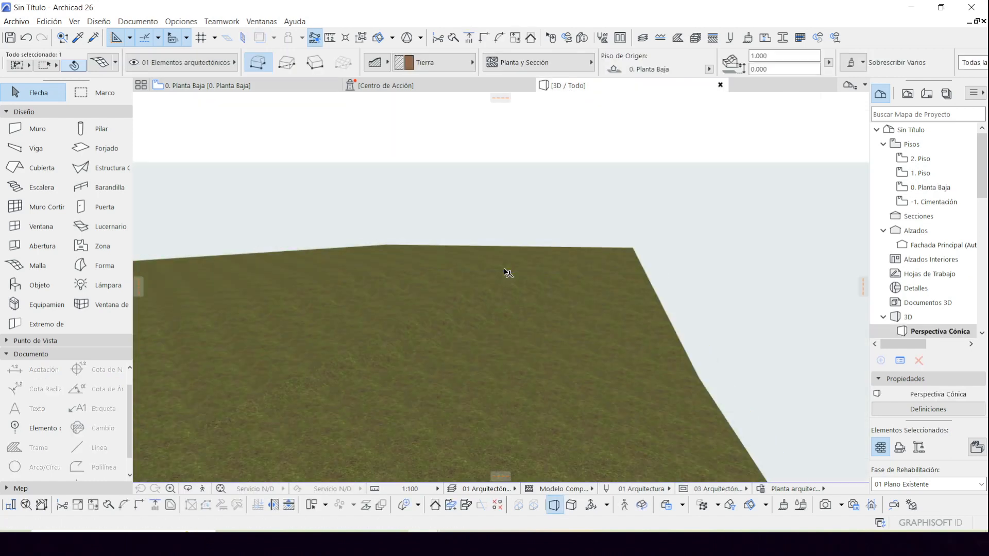
middle_drag(457, 384, 501, 363)
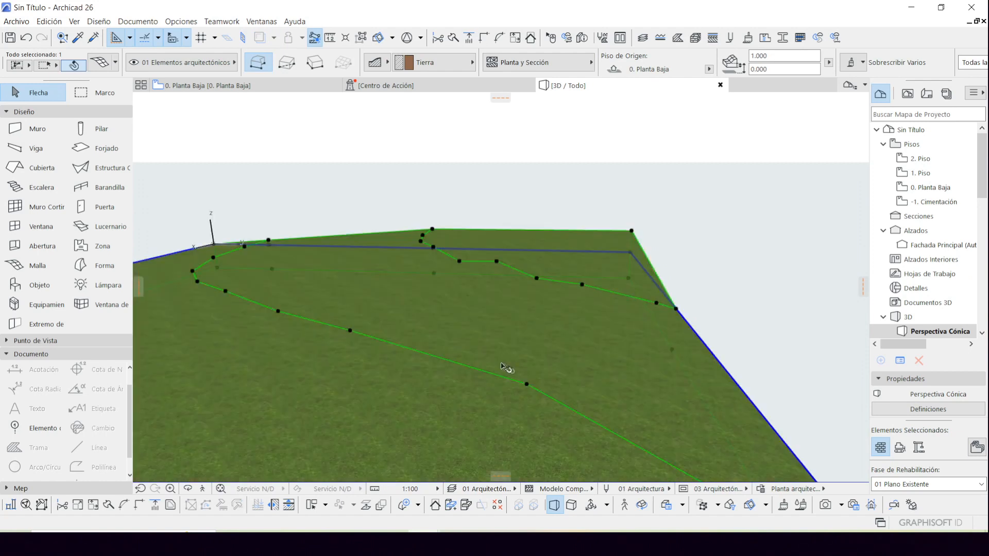
click(527, 385)
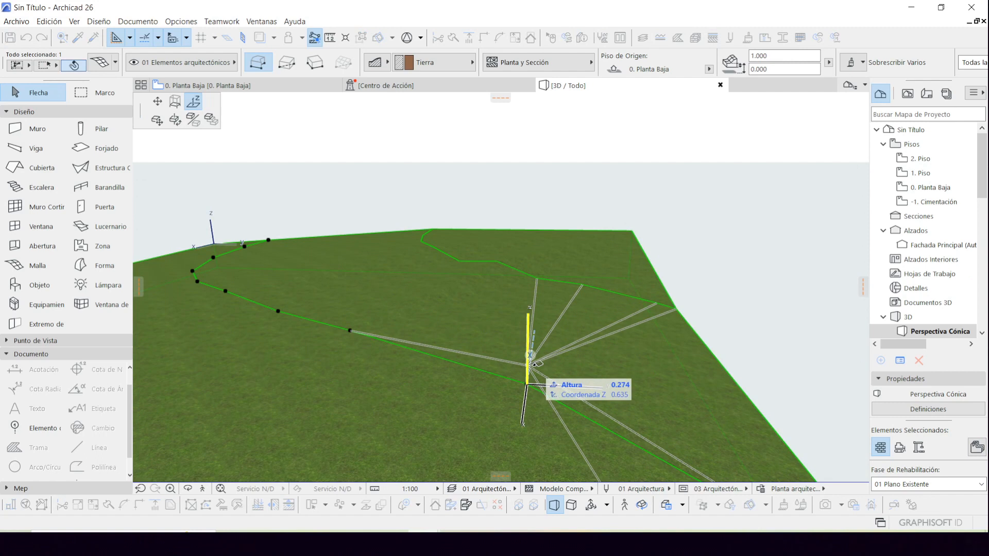
click(384, 342)
click(351, 330)
click(349, 323)
click(279, 312)
click(277, 299)
click(231, 279)
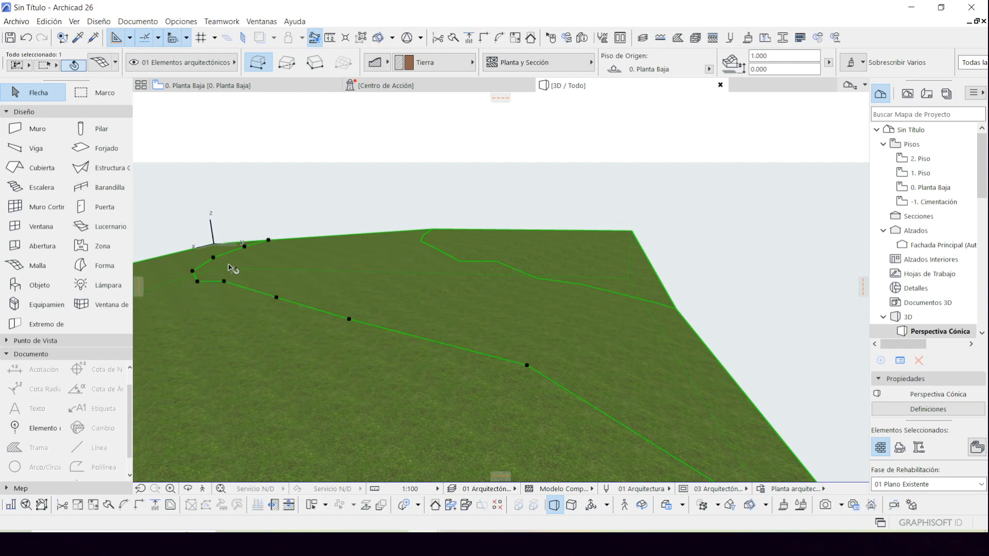
Raise the elevations of the points around the middle contour's far bend.
click(245, 256)
click(212, 258)
click(216, 259)
click(198, 282)
click(200, 285)
Adjust the elevation of the middle contour's point beside the near mesh edge and deselect the mesh to review the terrain.
middle_drag(479, 389, 361, 306)
shift+middle_drag(587, 363, 555, 385)
click(548, 371)
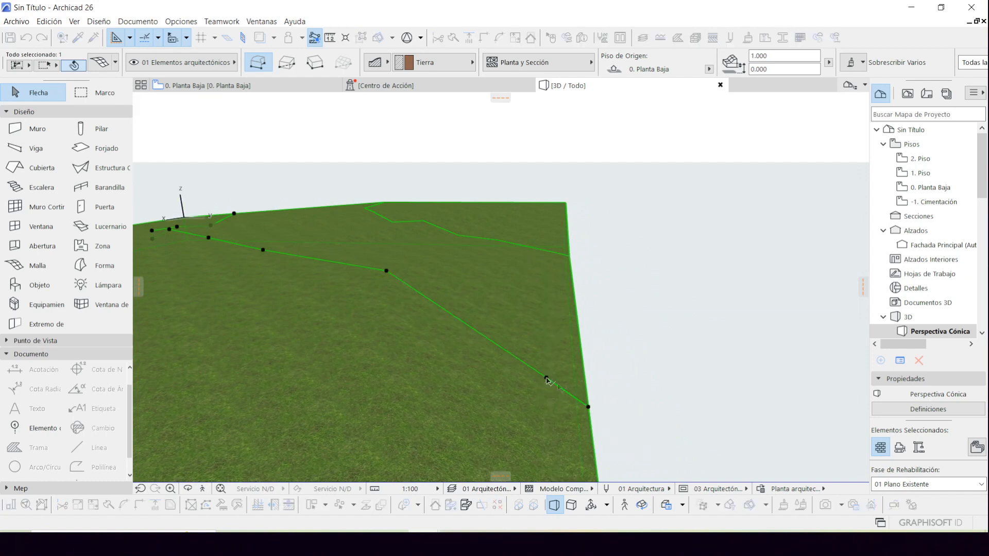
click(589, 412)
scroll(679, 361, down, 1)
middle_drag(416, 352, 706, 334)
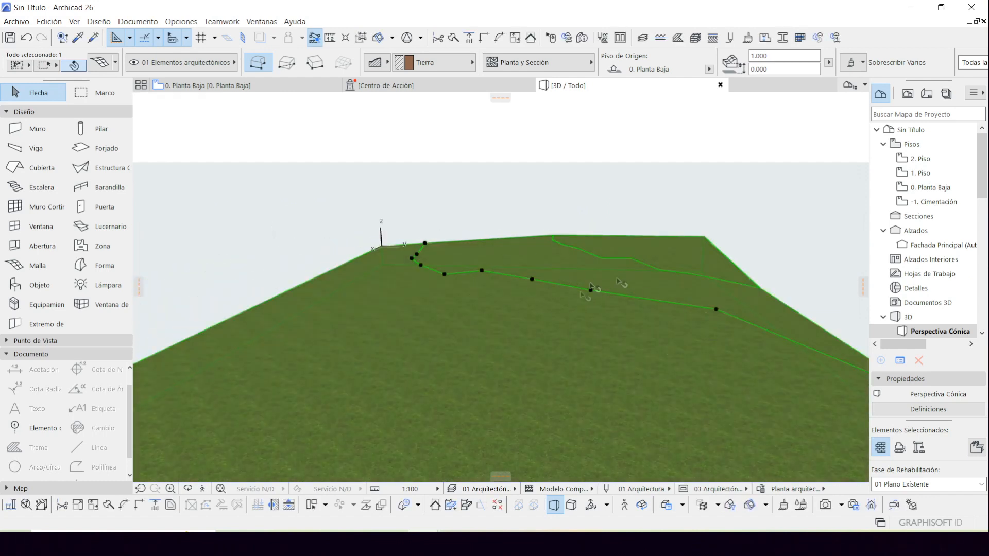
click(499, 203)
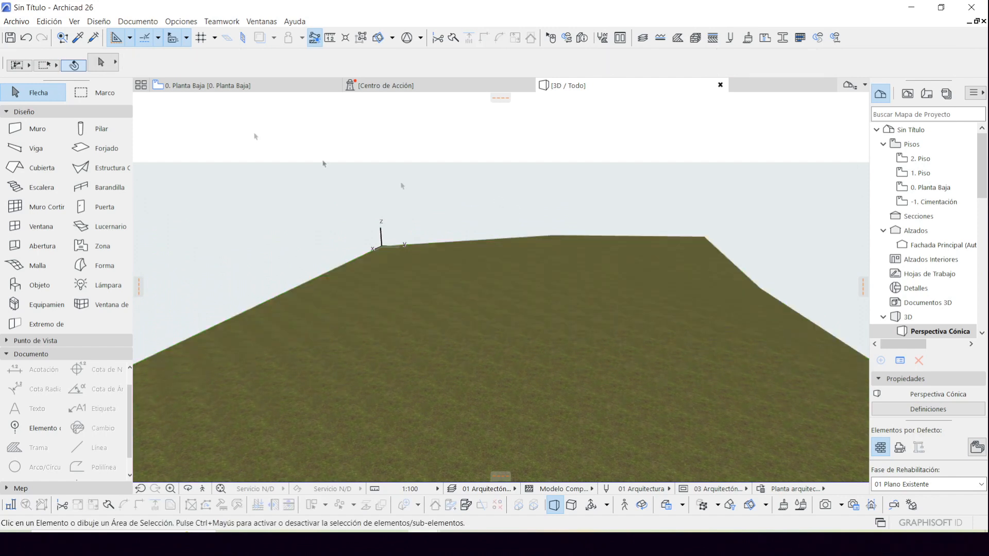
Draw a rectangular slab over the upper central part of the mesh in the 0. Planta Baja floor plan.
click(206, 85)
click(608, 161)
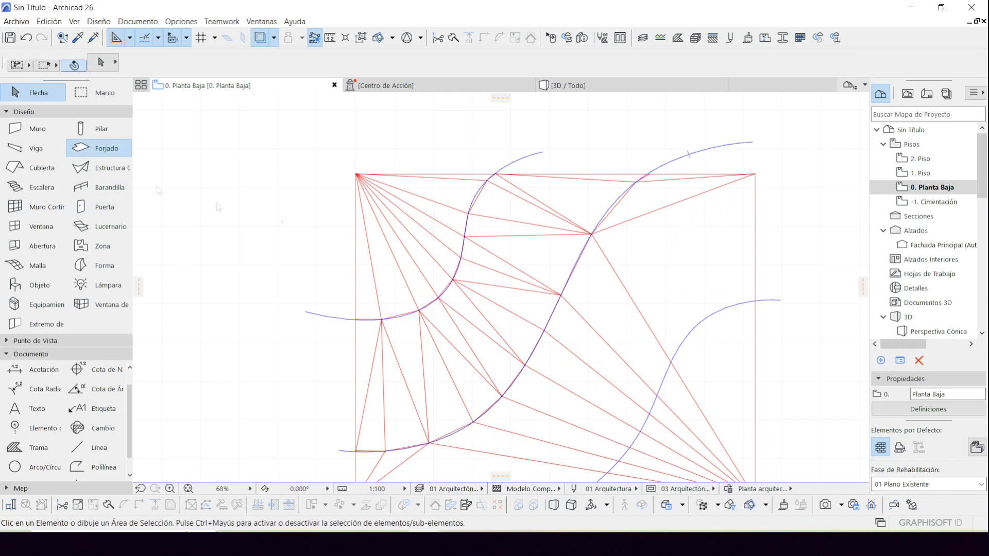
click(397, 245)
key(Escape)
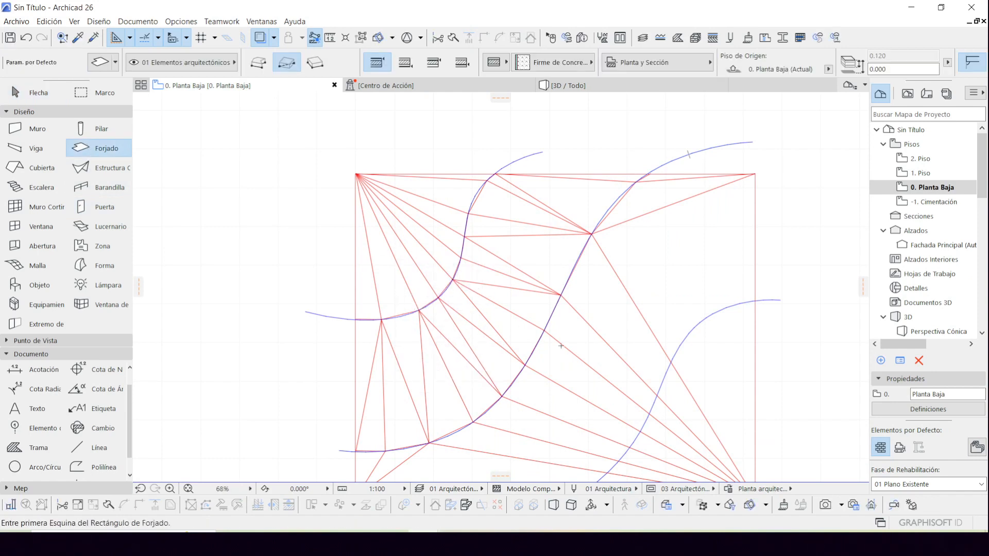
click(406, 201)
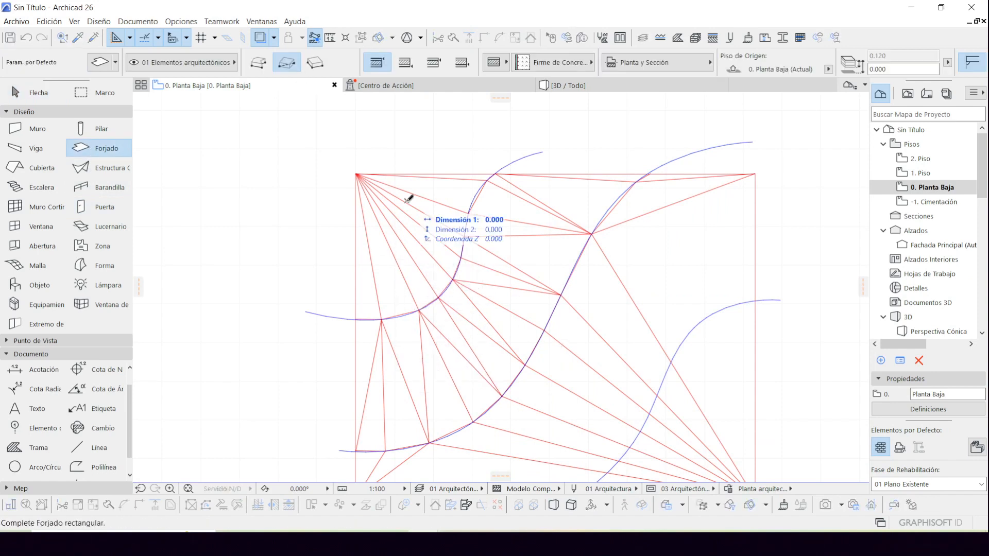
click(647, 378)
click(37, 92)
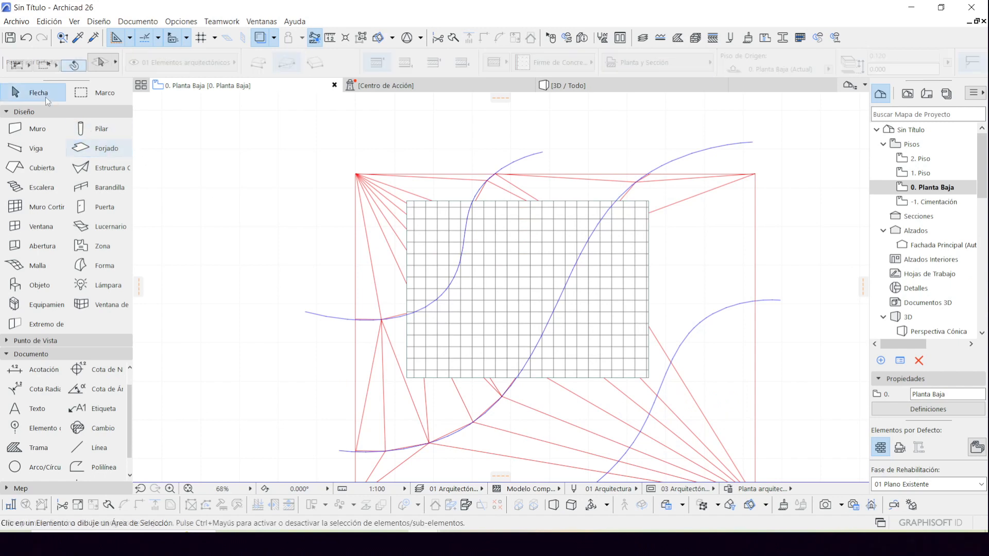
Locate the new slab beneath the terrain mesh in the 3D view and select it by its corner.
click(607, 85)
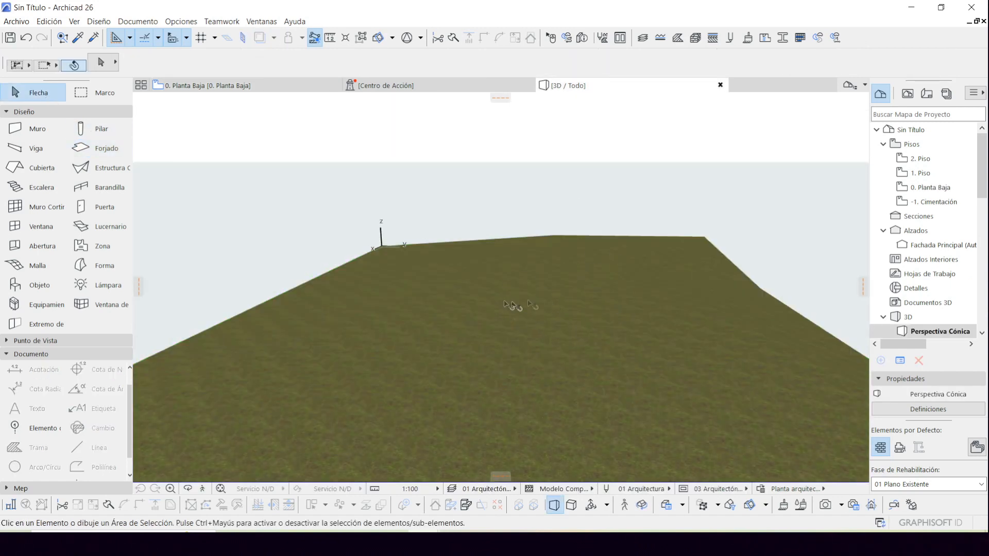
scroll(447, 256, down, 6)
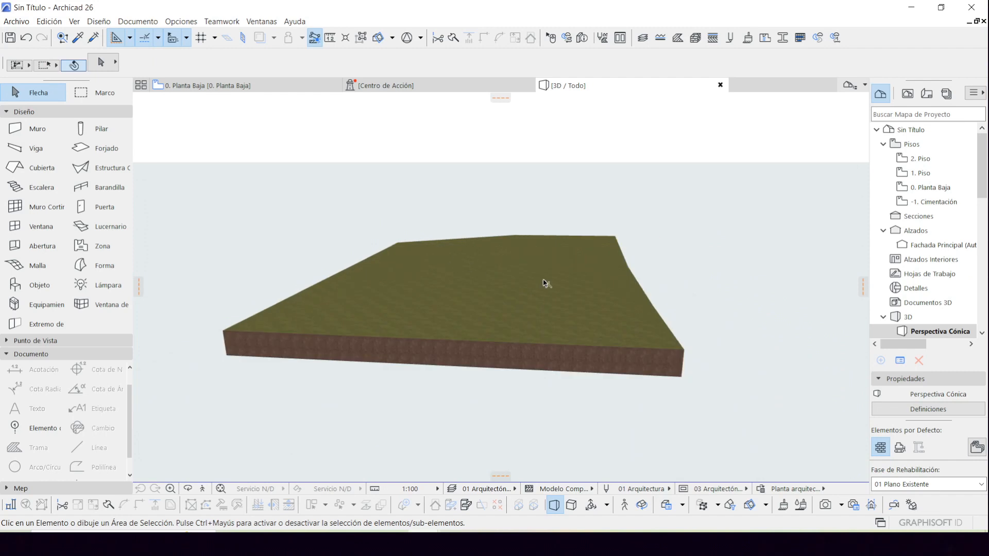
scroll(633, 276, up, 10)
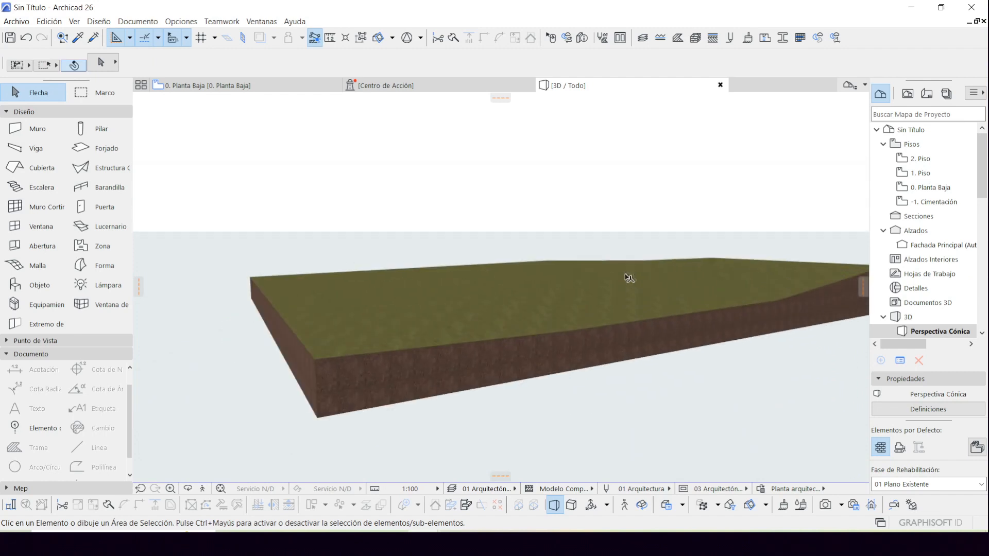
scroll(696, 246, up, 6)
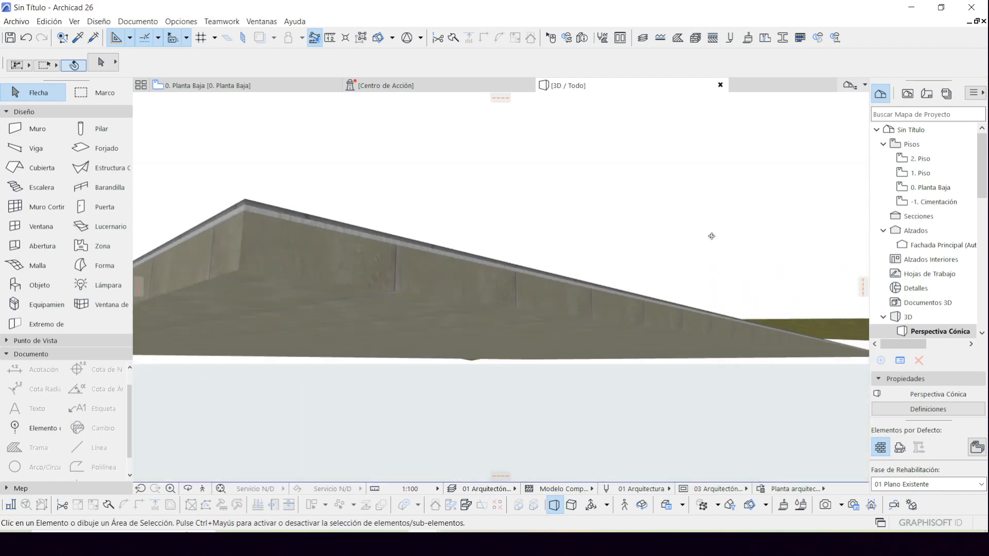
click(513, 364)
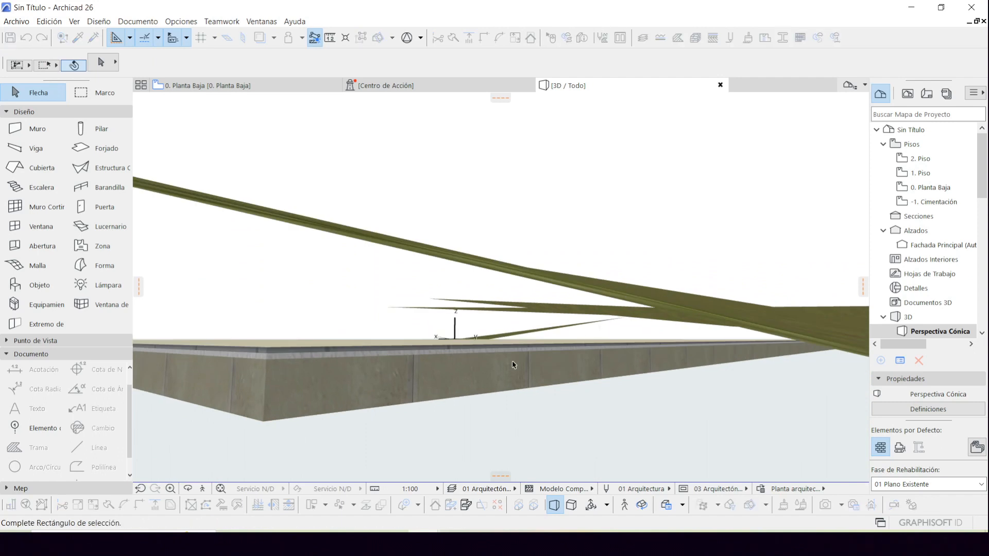
click(436, 374)
click(268, 353)
click(262, 422)
scroll(265, 378, up, 2)
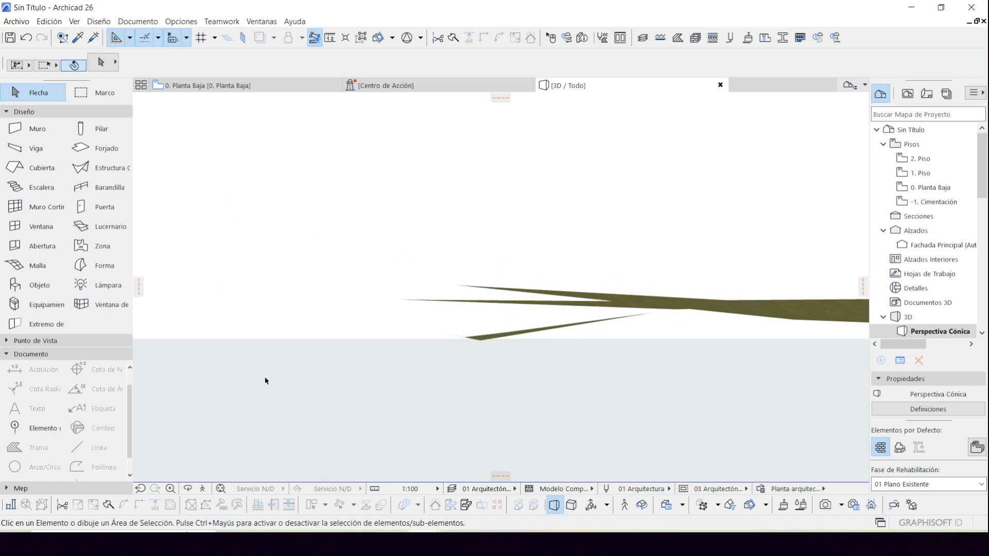
scroll(265, 379, down, 1)
click(270, 285)
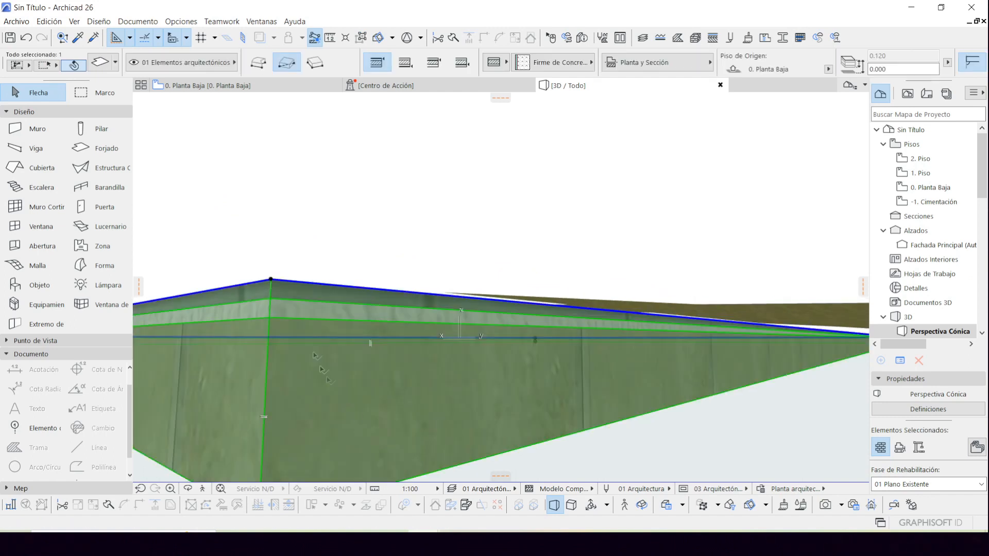
Raise the whole slab vertically above the sloping mesh surface and deselect it.
scroll(380, 427, down, 2)
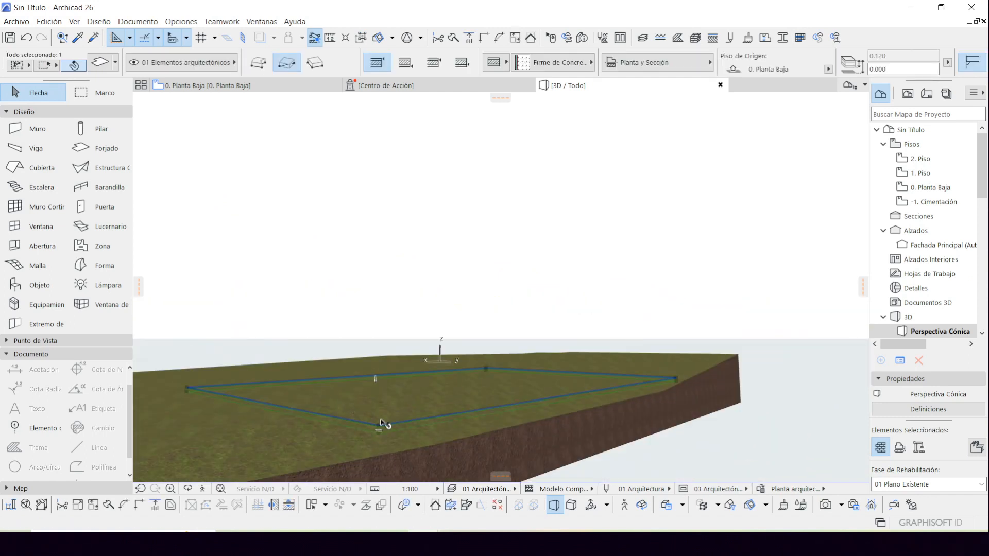
click(380, 429)
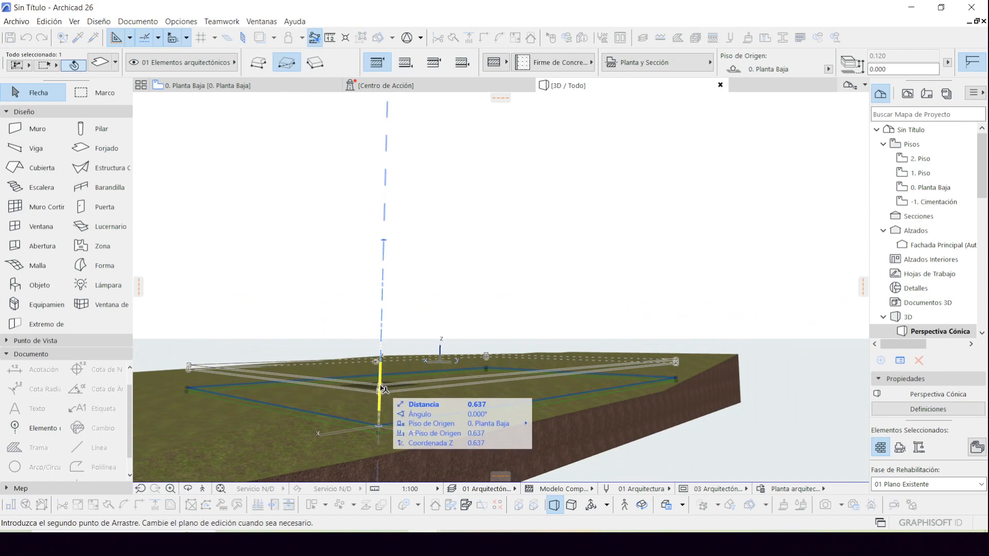
click(382, 388)
key(Escape)
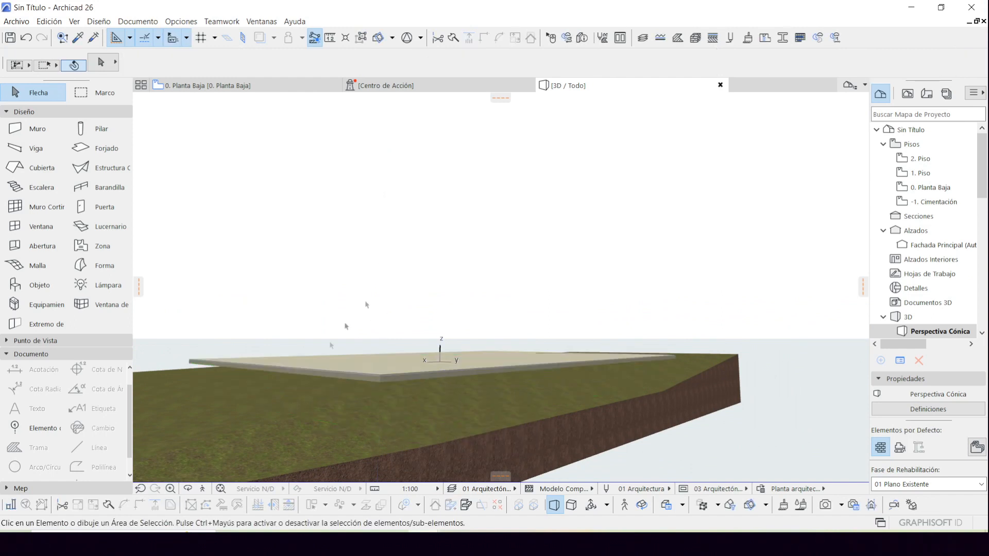
Examine from several angles where the raised slab meets, floats above or is buried by the terrain.
shift+middle_drag(358, 385, 574, 396)
shift+middle_drag(383, 319, 278, 298)
scroll(288, 296, up, 4)
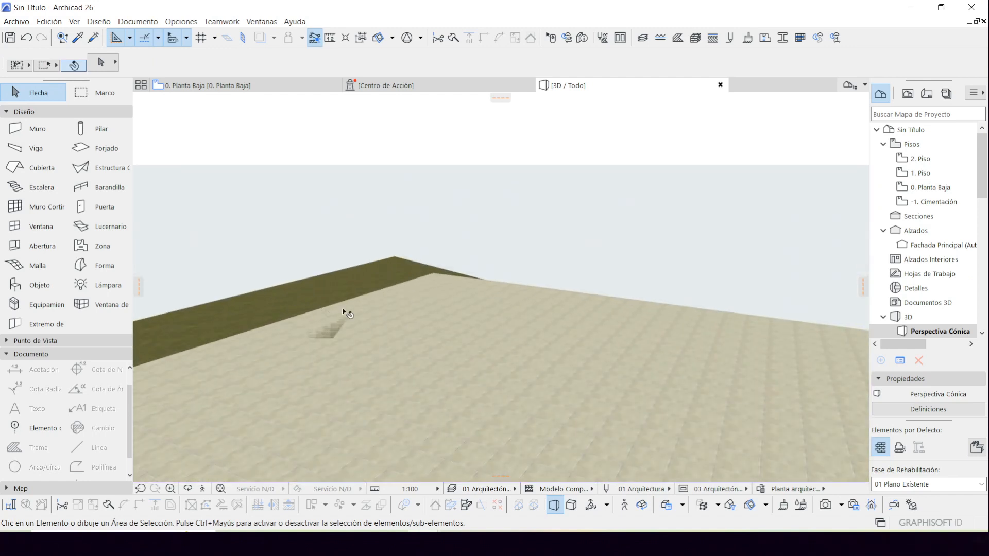
scroll(390, 274, down, 5)
shift+middle_drag(332, 341, 442, 362)
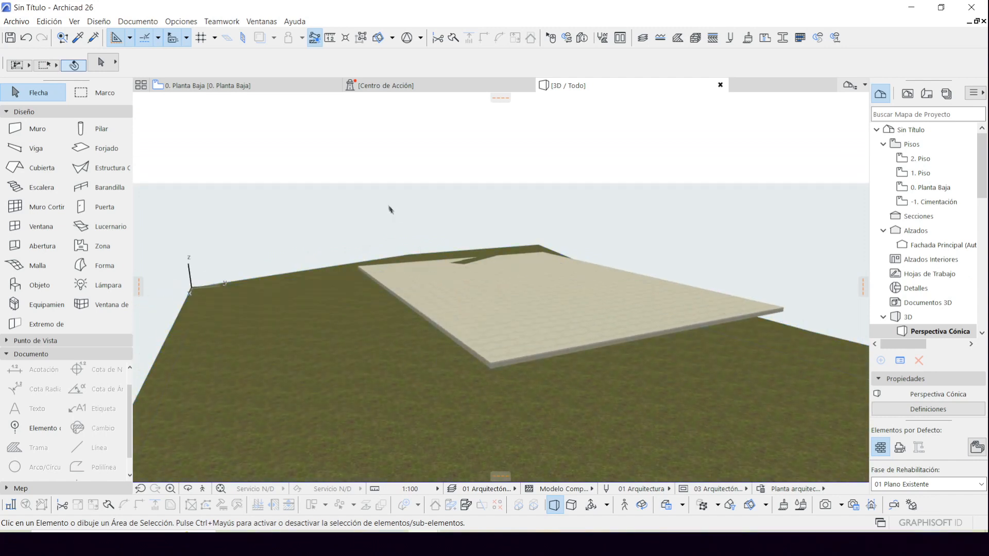
middle_drag(447, 331, 411, 279)
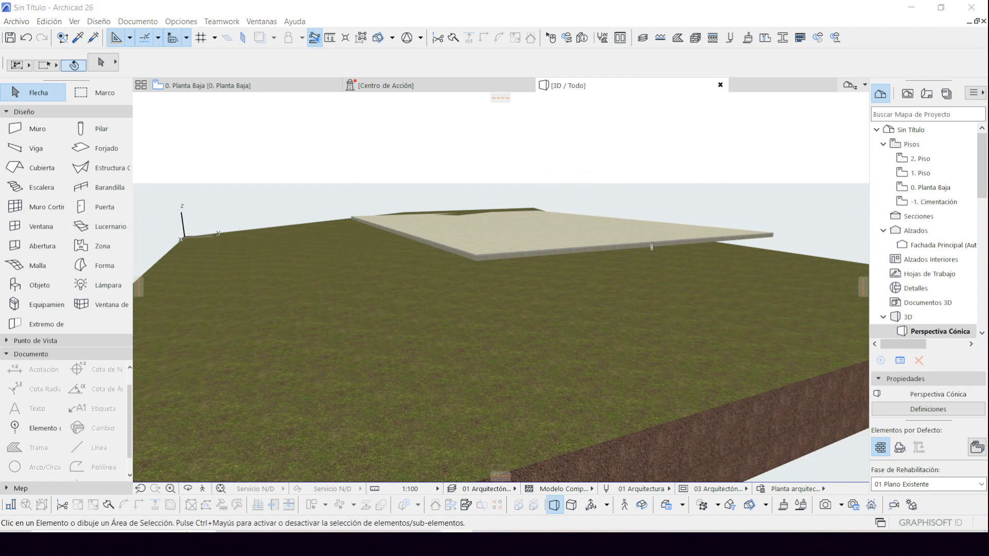
Switch to ZWCAD with the drawing LEV. CANCHA COL.18 DE MAYO.dwg and check the elevation of survey point 188.
drag(988, 155, 424, 3)
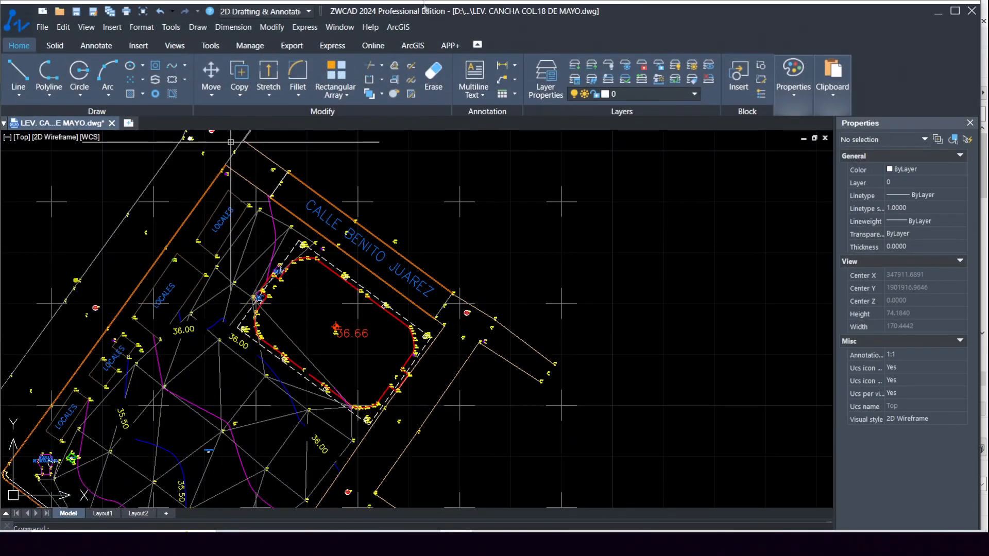
scroll(355, 303, down, 2)
middle_drag(356, 303, 463, 271)
scroll(388, 331, up, 10)
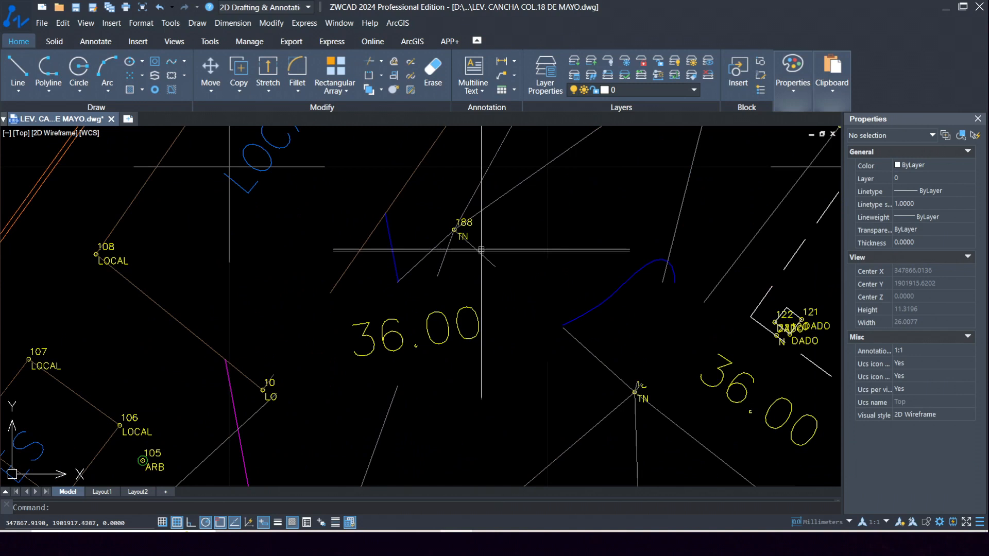
scroll(453, 234, up, 8)
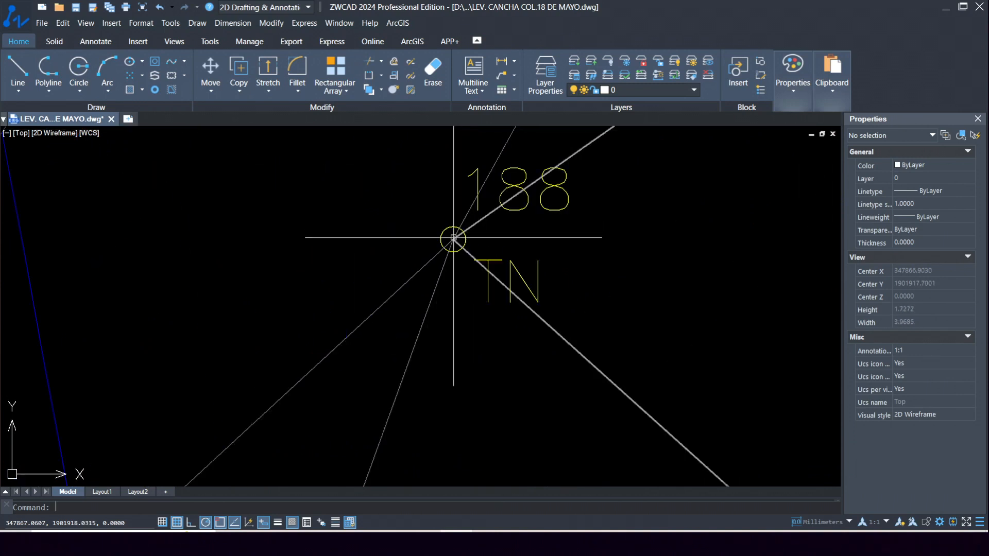
click(453, 239)
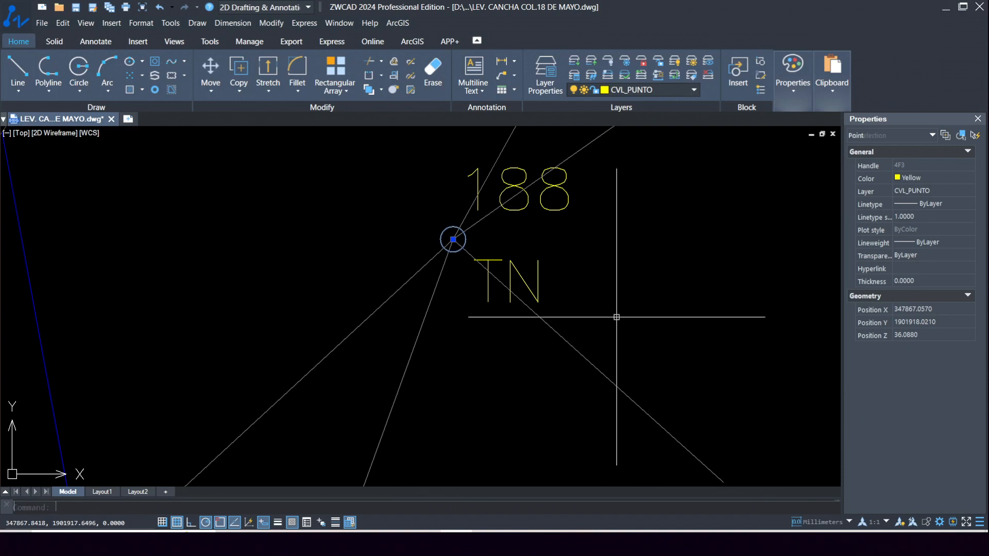
key(Escape)
Check the elevation of the TN survey point southwest of the court, near the 36.00 contour.
scroll(441, 264, down, 12)
scroll(552, 372, up, 8)
scroll(641, 170, up, 9)
click(715, 277)
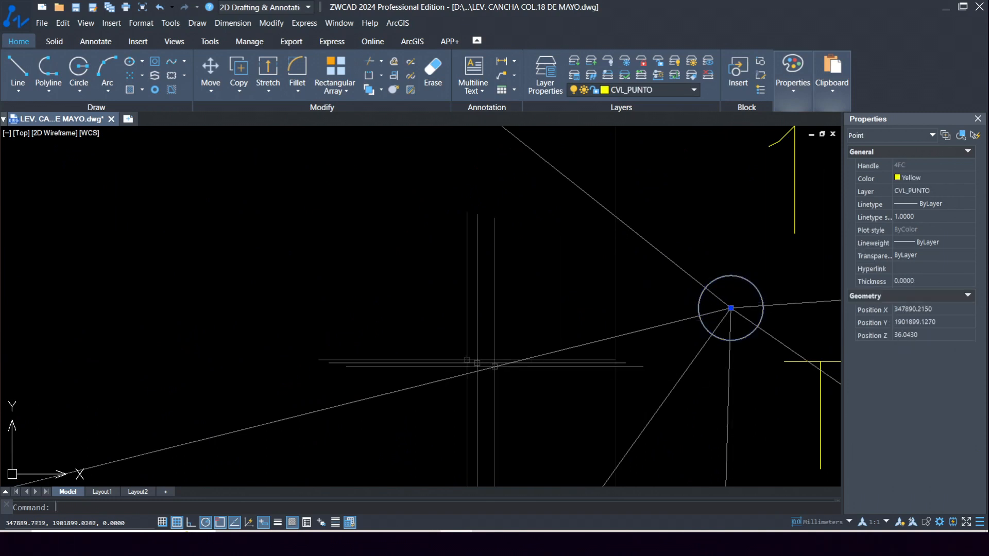
Check the elevation of TN survey point 265 beside the court, then clear the selection.
scroll(391, 282, down, 5)
middle_drag(680, 221, 485, 359)
scroll(522, 225, up, 8)
key(Escape)
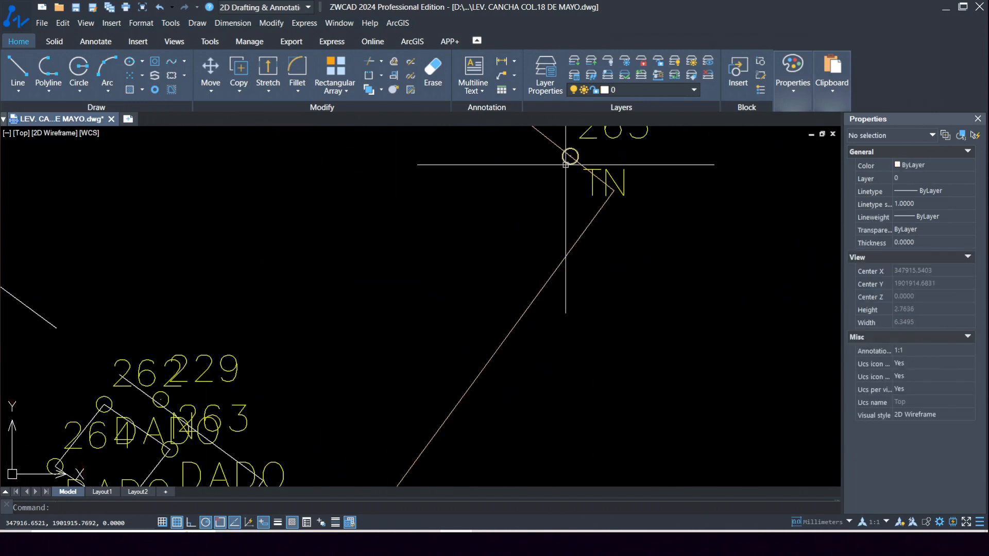
click(567, 162)
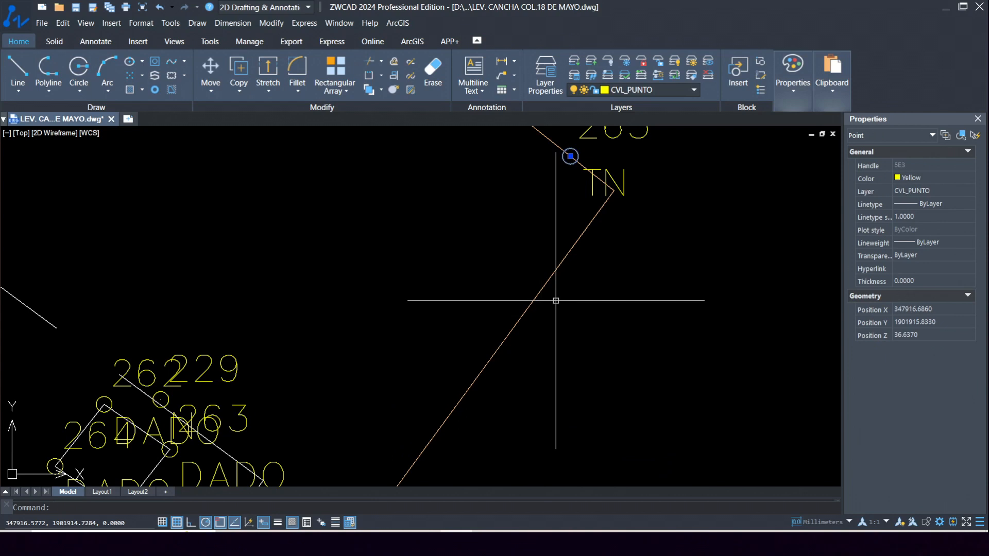
scroll(519, 345, down, 6)
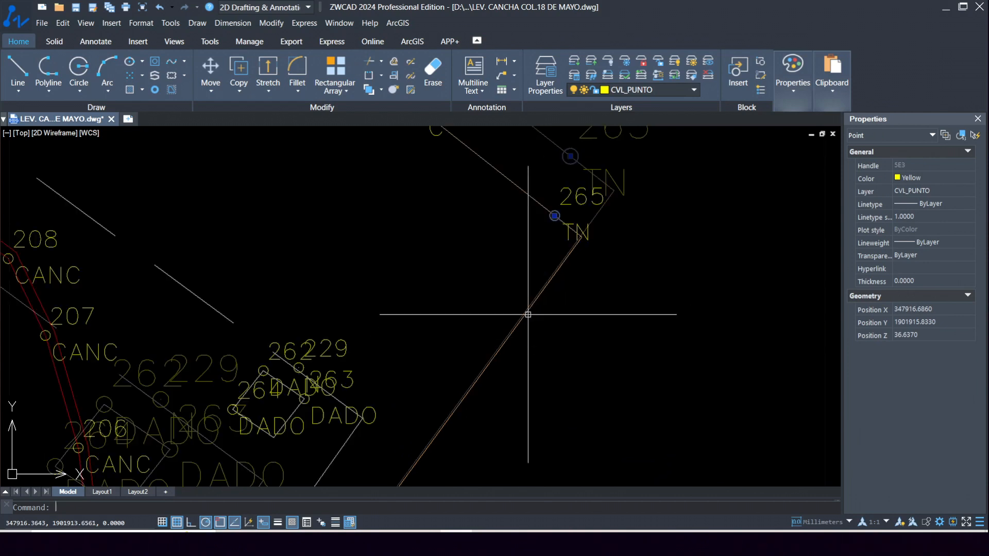
key(Escape)
Check the elevation of survey point 183 at the curved street corner near the Módulo de Seguridad.
mouse_move(307, 406)
middle_down()
mouse_move(529, 222)
mouse_move(529, 247)
middle_up()
middle_drag(257, 304, 654, 274)
scroll(307, 300, up, 10)
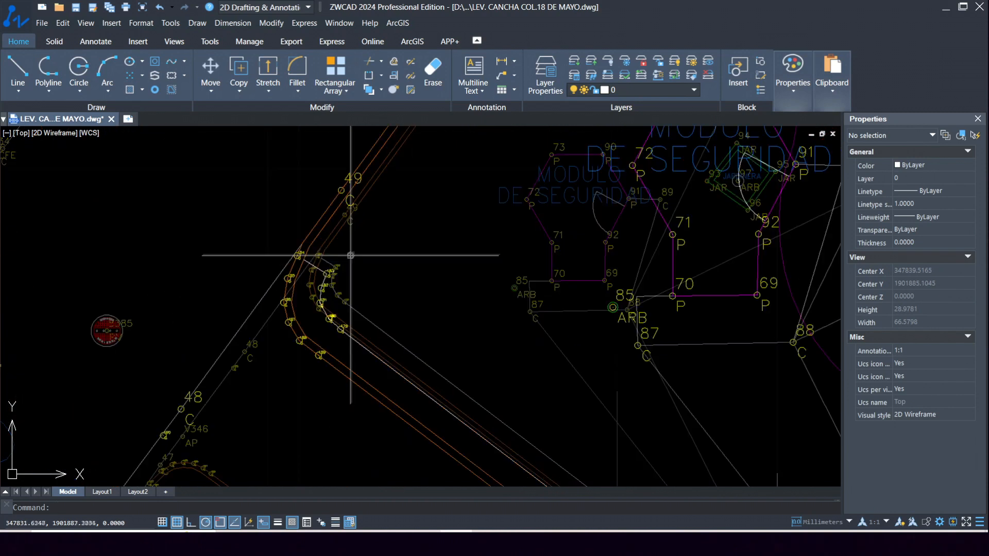
click(294, 303)
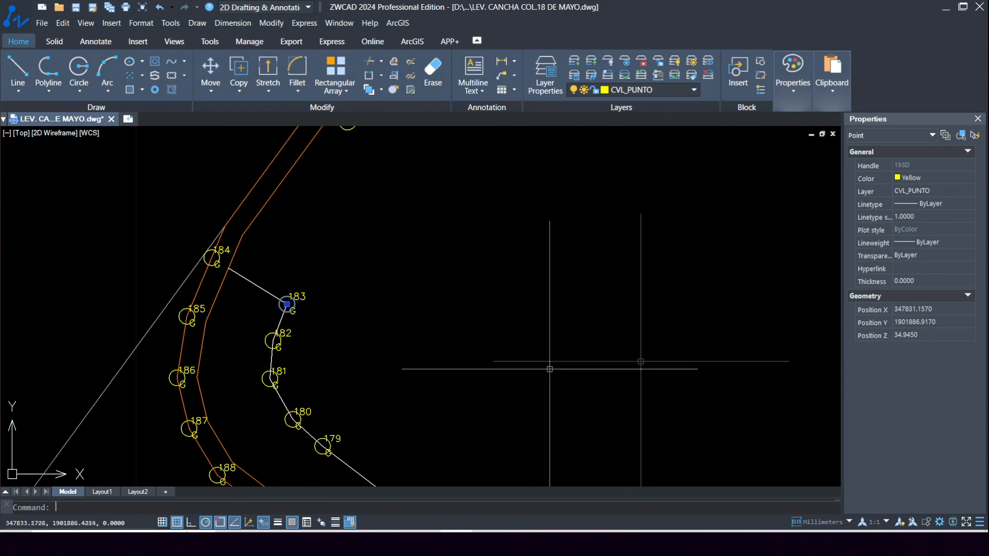
key(Escape)
Examine the survey's contour lines and triangulation around the 35.50 and 36.00 levels and their TN points.
scroll(390, 298, down, 10)
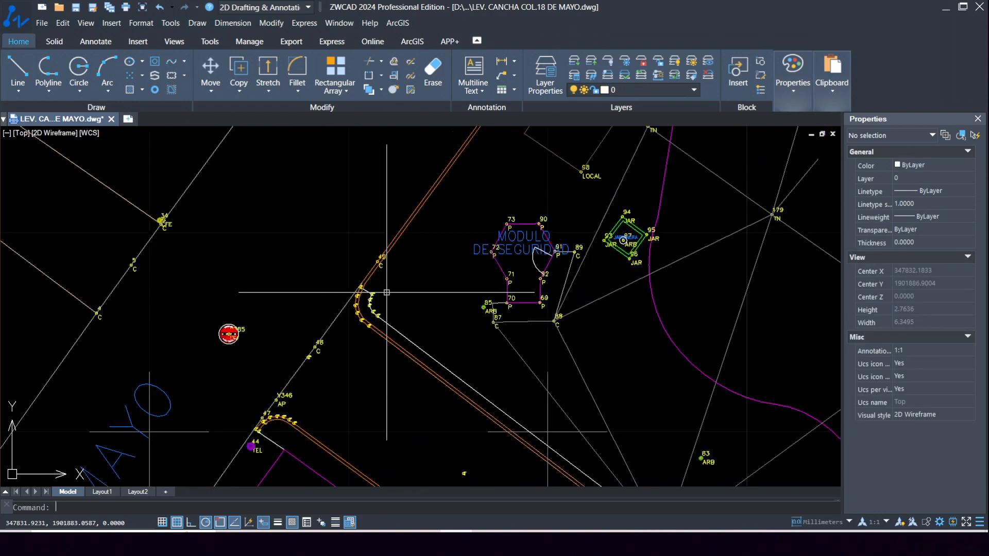
middle_drag(581, 317, 326, 346)
scroll(466, 280, down, 6)
scroll(508, 277, up, 6)
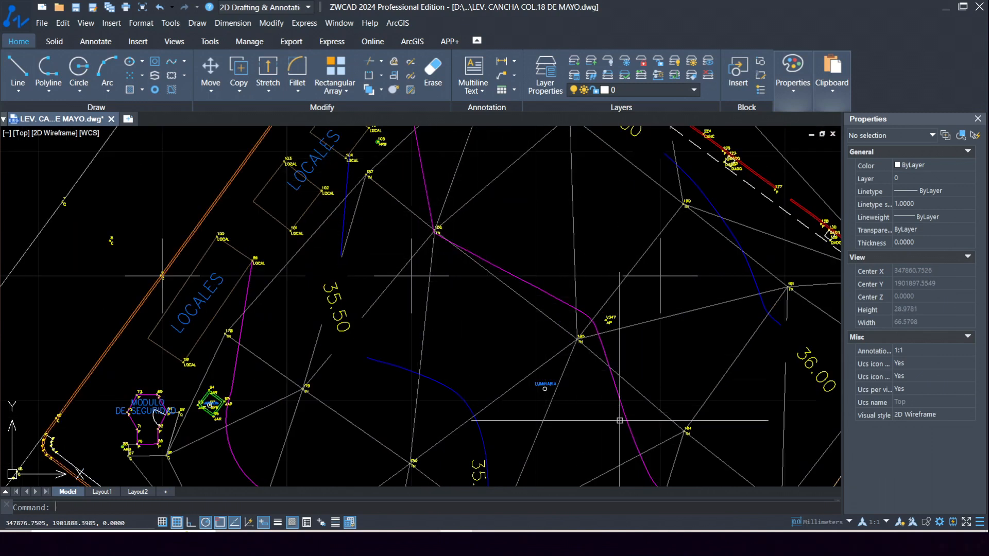
scroll(546, 278, up, 3)
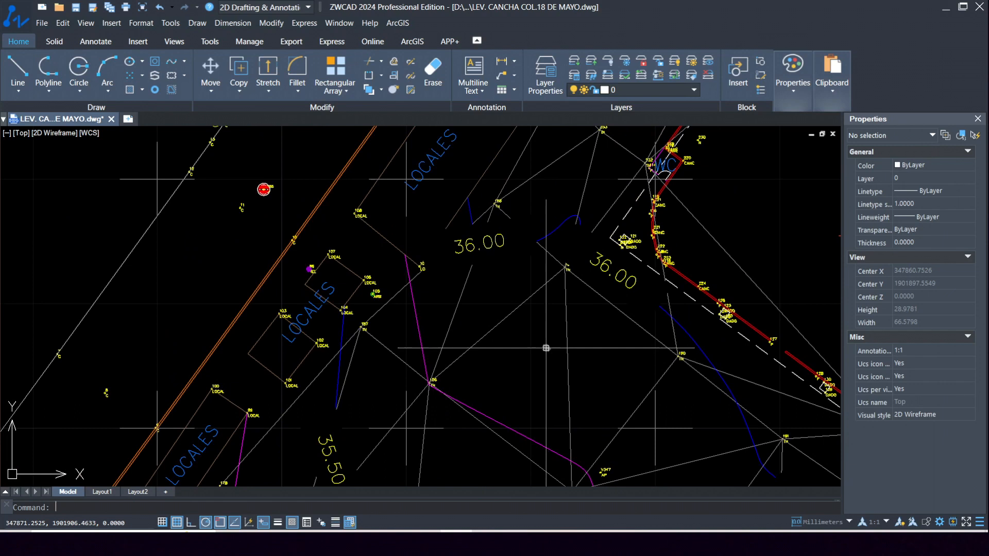
scroll(568, 268, up, 3)
scroll(569, 269, up, 4)
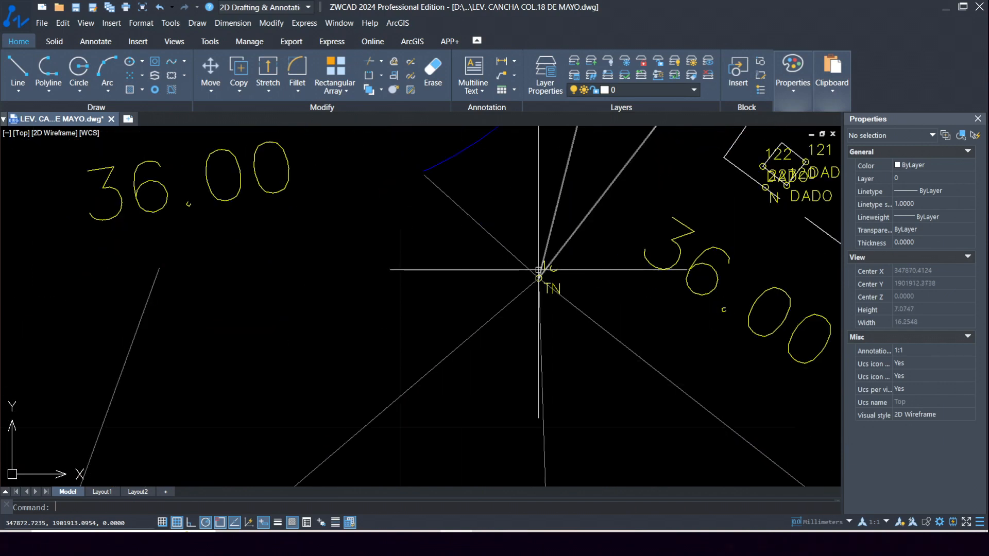
scroll(502, 247, down, 6)
scroll(508, 281, up, 2)
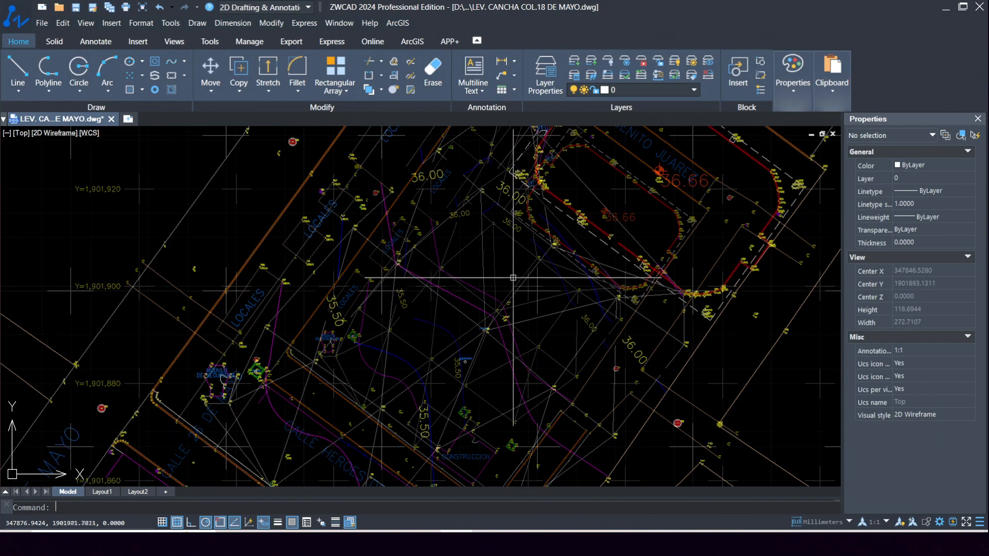
scroll(512, 258, up, 1)
scroll(462, 147, up, 4)
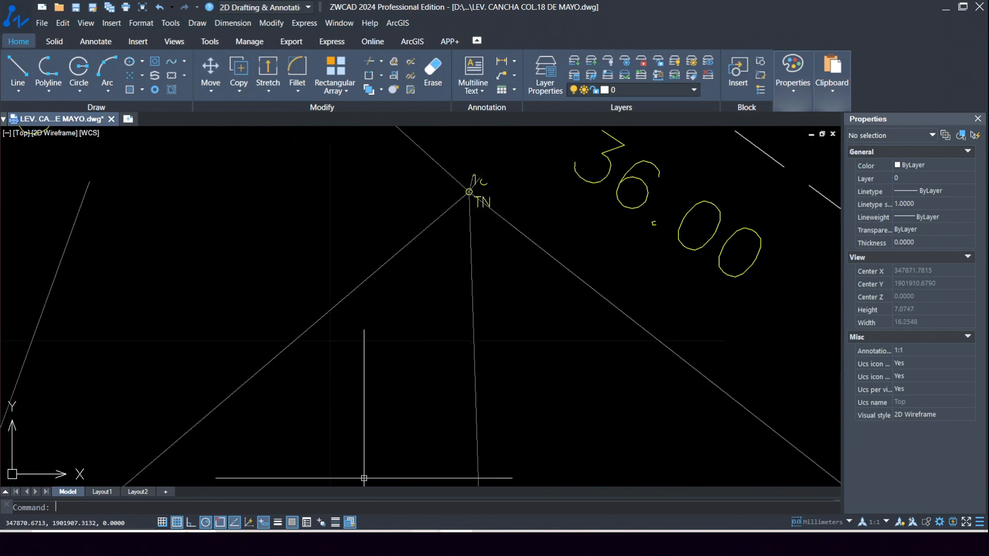
scroll(378, 268, down, 4)
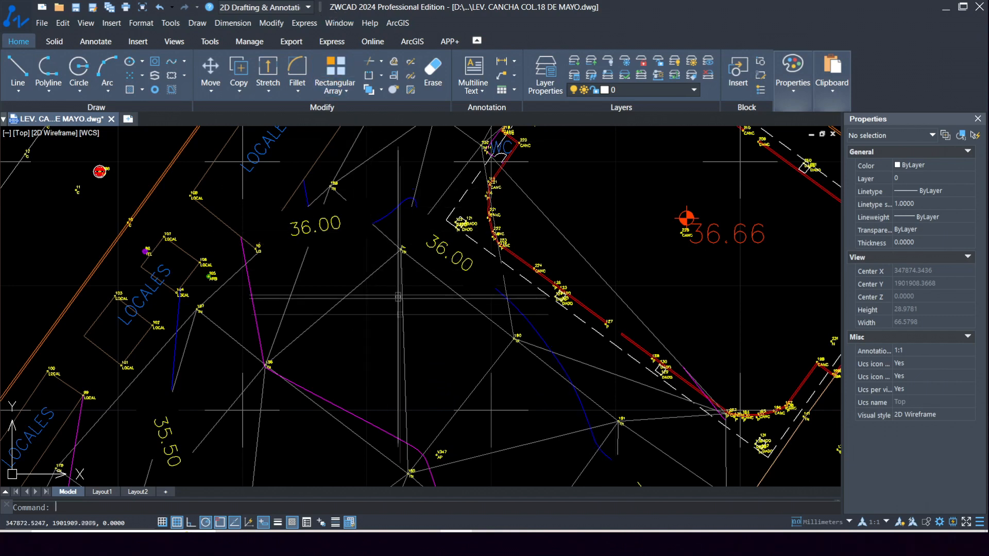
Switch to the untitled Archicad file to examine the slab over the terrain, then return to ZWCAD and view the whole survey.
click(456, 514)
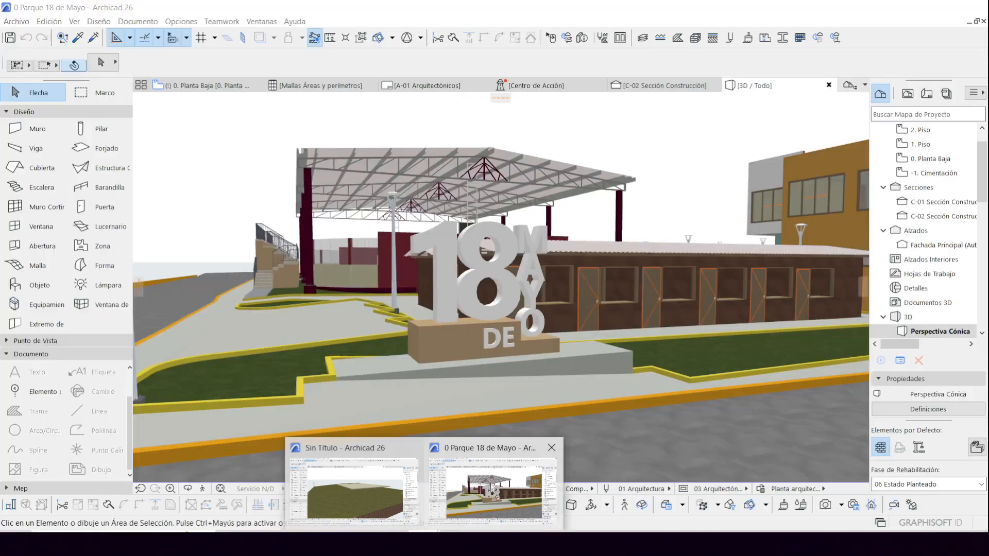
click(353, 489)
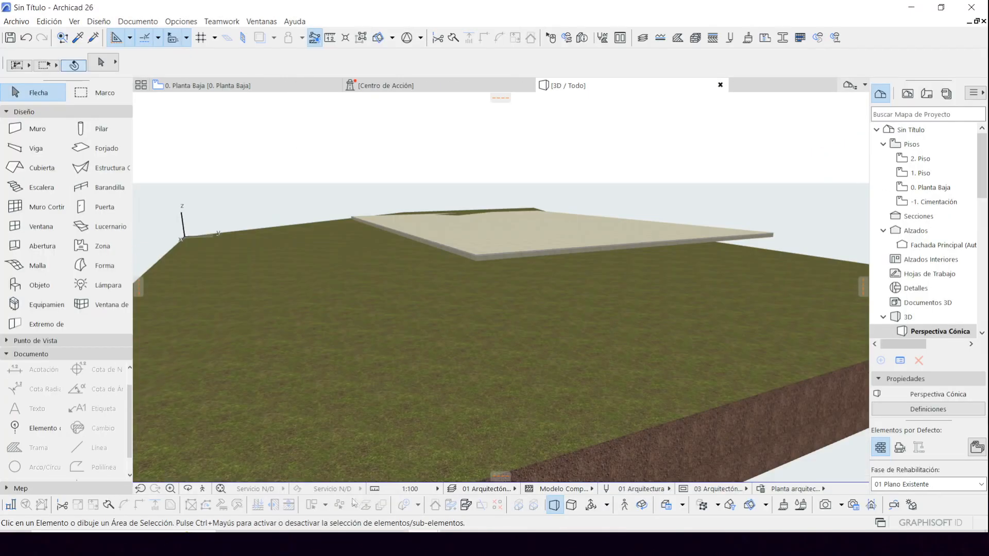
drag(310, 250, 446, 309)
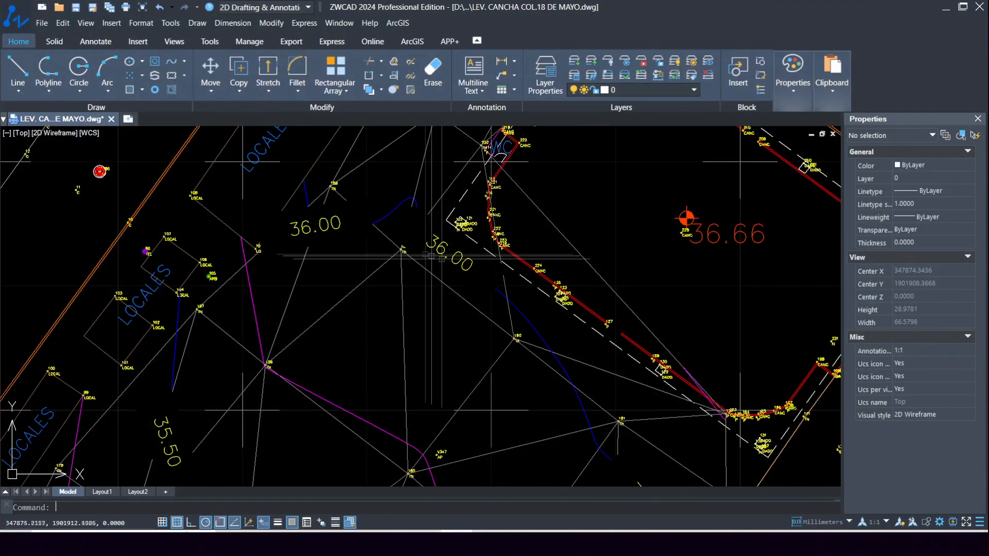
scroll(412, 304, down, 5)
scroll(437, 283, up, 4)
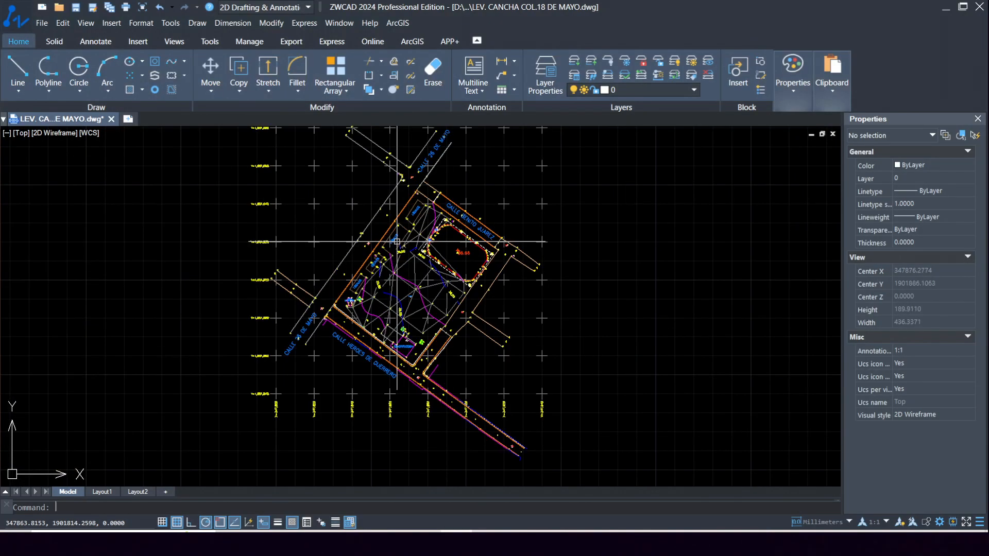
Switch to the 18 de Mayo park project in Archicad and examine the whole site from above.
mouse_move(426, 542)
click(494, 489)
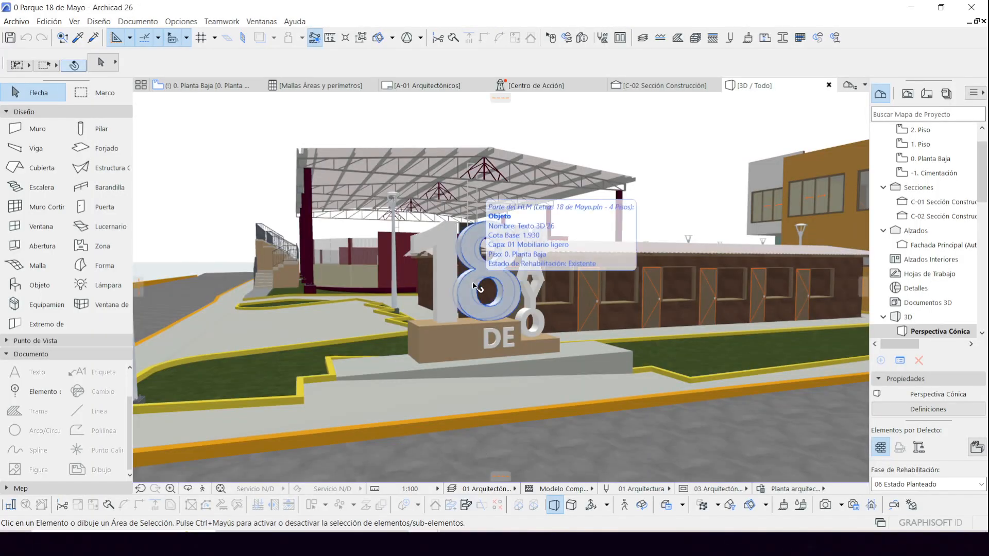
drag(477, 286, 499, 262)
shift+middle_drag(500, 263, 521, 281)
scroll(520, 278, down, 6)
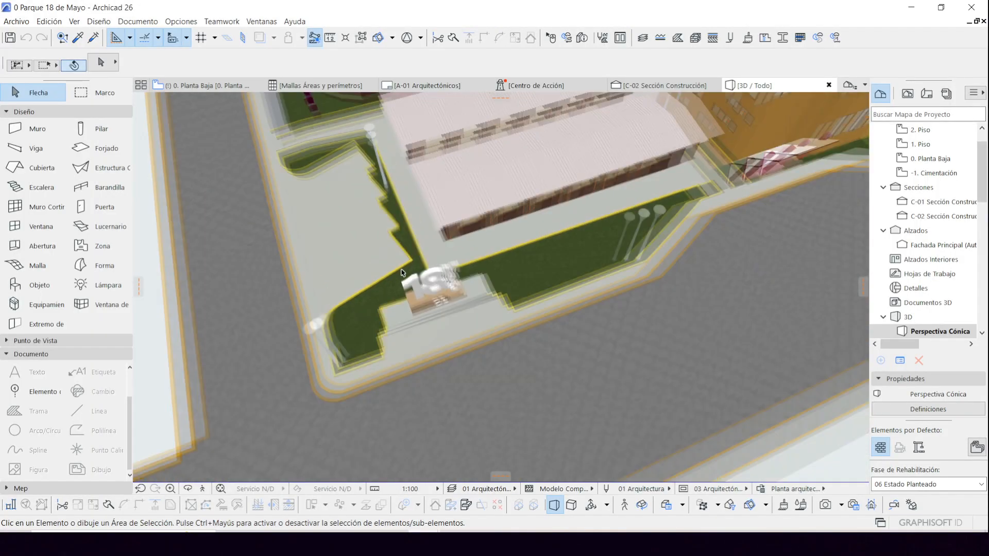
shift+middle_drag(656, 256, 577, 318)
scroll(549, 320, down, 5)
middle_drag(628, 301, 516, 429)
scroll(511, 329, up, 1)
Compare the full ZWCAD survey with the Archicad park model, turning the model to view its surrounding streets from another side.
click(454, 544)
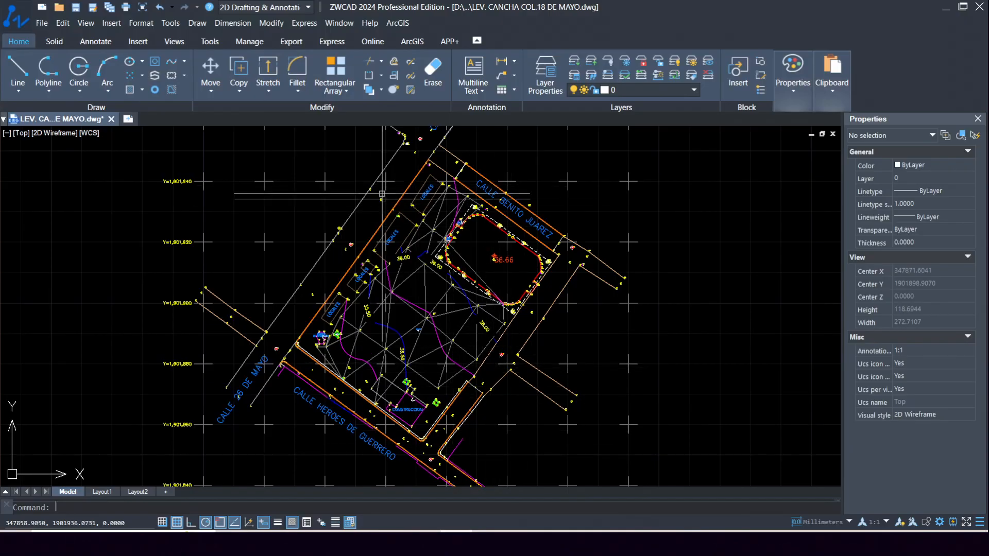
mouse_move(423, 544)
click(486, 505)
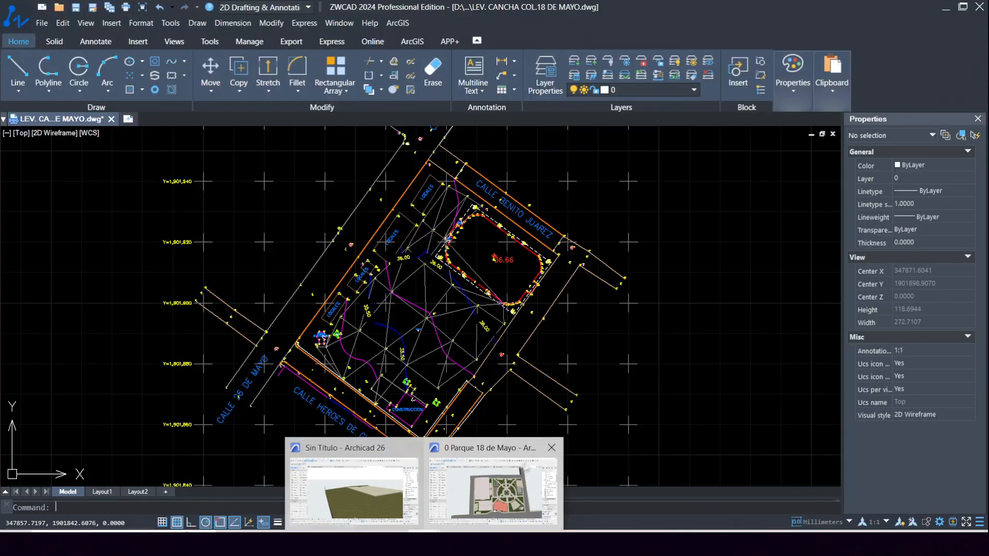
click(526, 468)
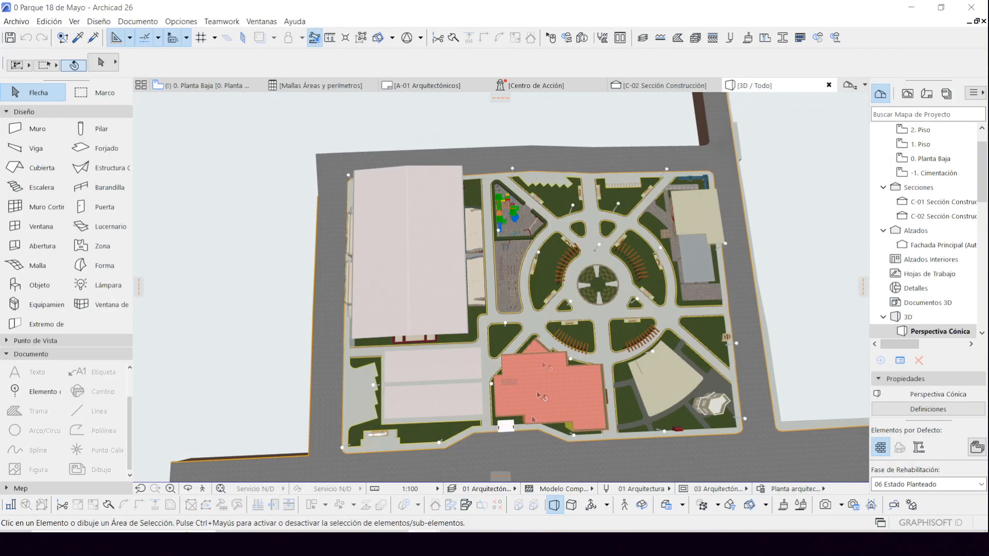
shift+middle_drag(706, 348, 298, 313)
middle_drag(369, 370, 423, 386)
scroll(478, 338, down, 2)
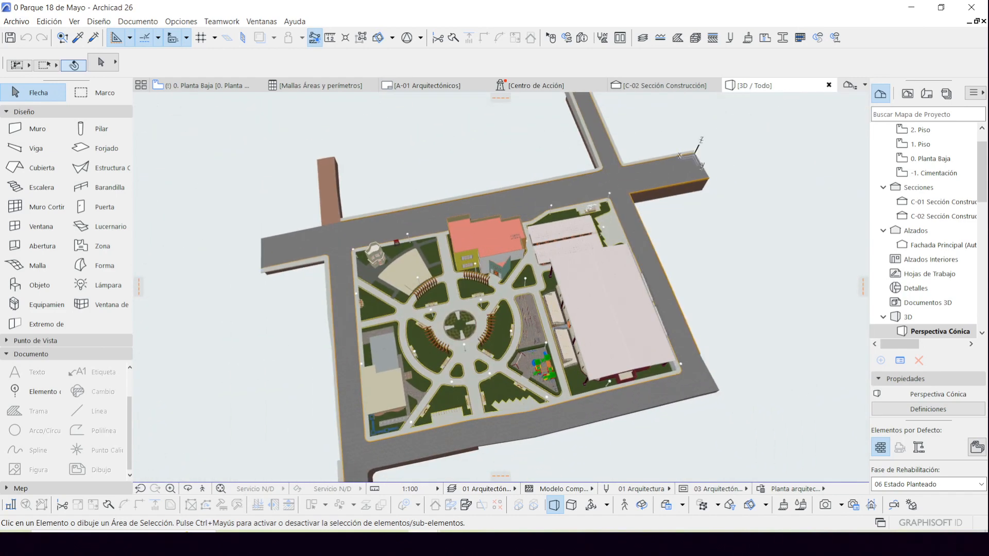
Return to the ZWCAD survey and check the elevation of point 251 on the edge of Calle Benito Juárez.
click(456, 543)
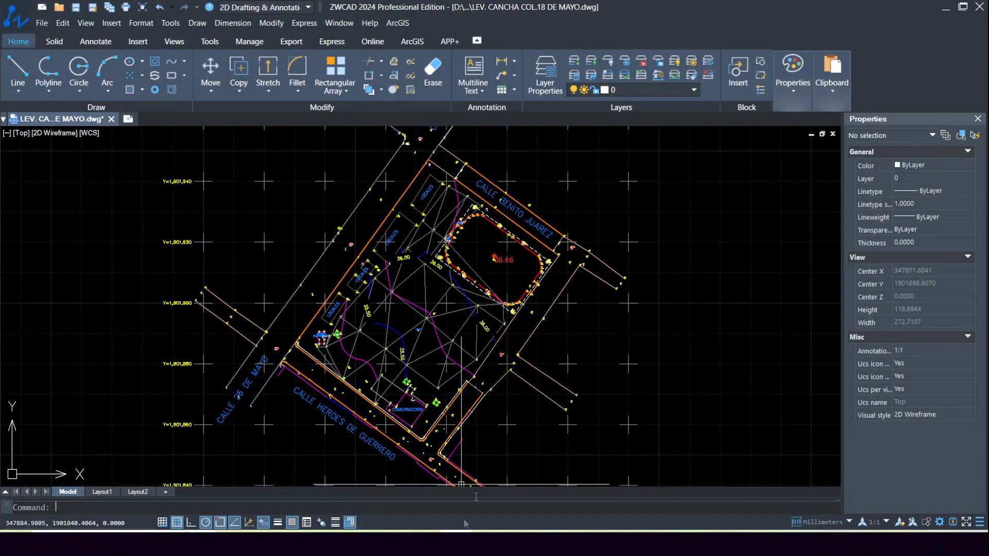
scroll(498, 187, up, 8)
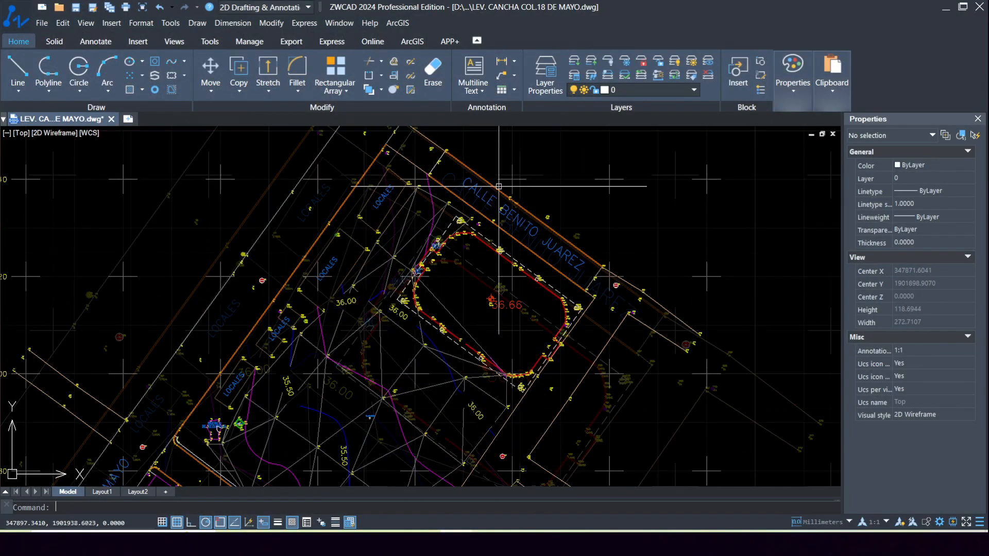
scroll(543, 226, up, 10)
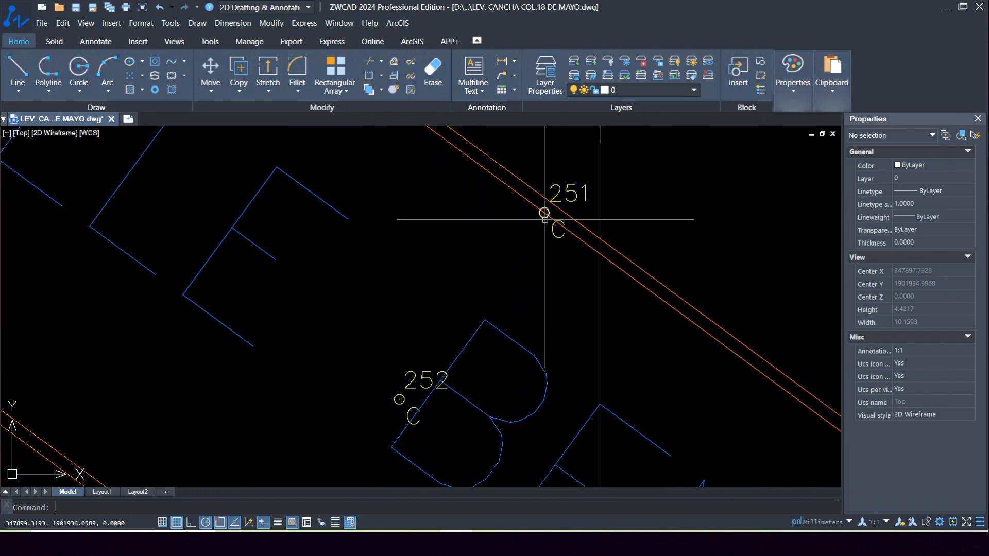
click(545, 219)
key(Escape)
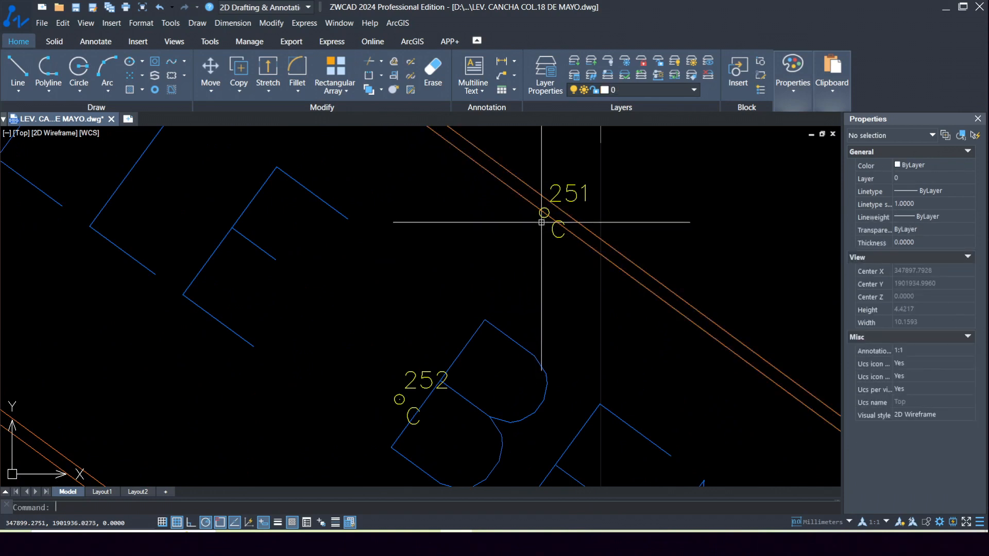
click(543, 215)
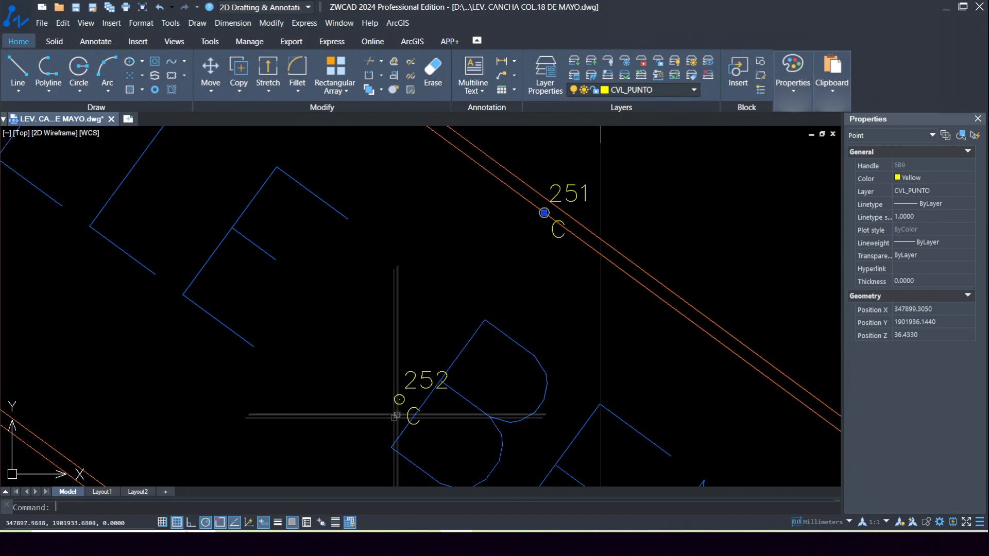
key(Escape)
Check the elevation of survey point 252 on Calle Benito Juárez, then clear the selection.
click(399, 400)
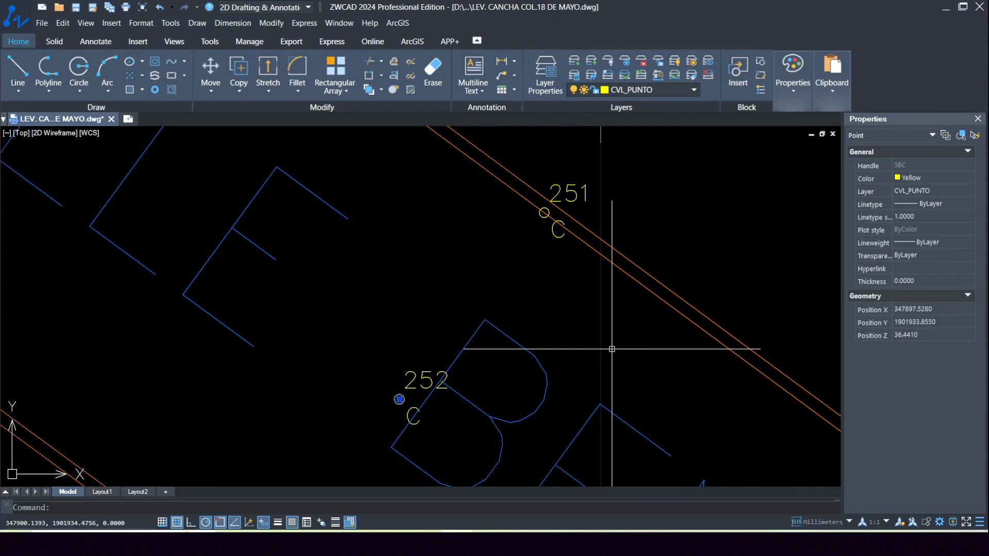
key(Escape)
scroll(457, 311, down, 5)
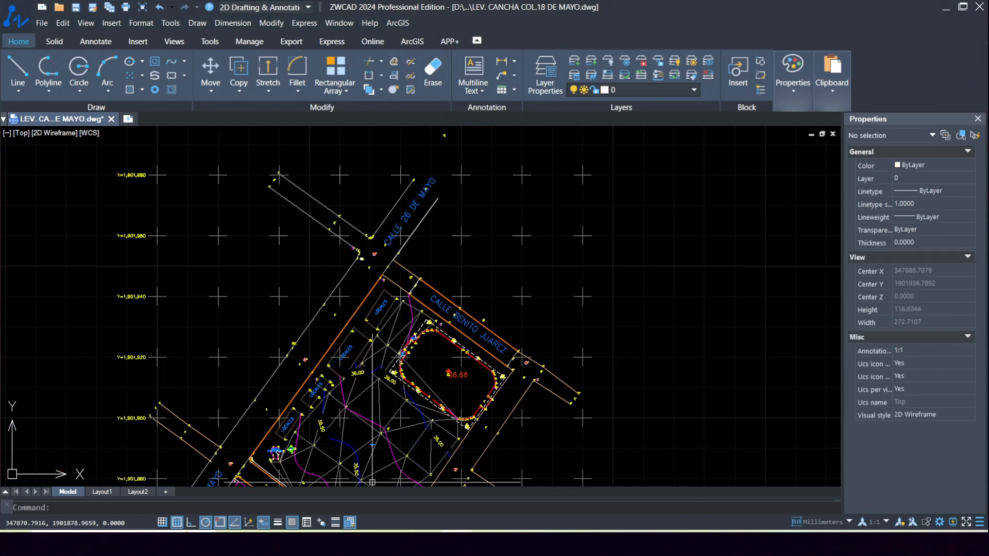
Switch to the Archicad park project and examine the streets, pathways and planted areas around the central plaza.
click(496, 494)
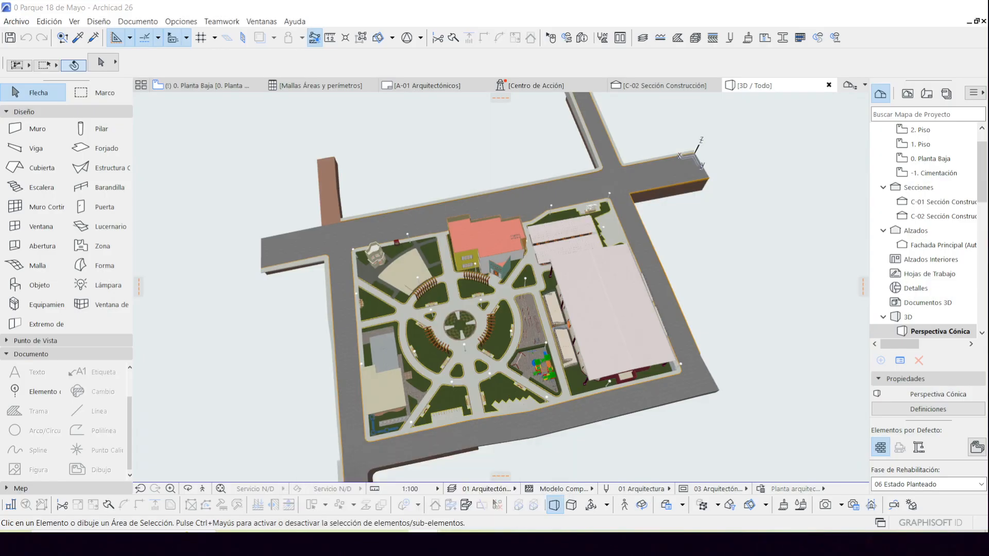
shift+middle_drag(523, 332, 644, 311)
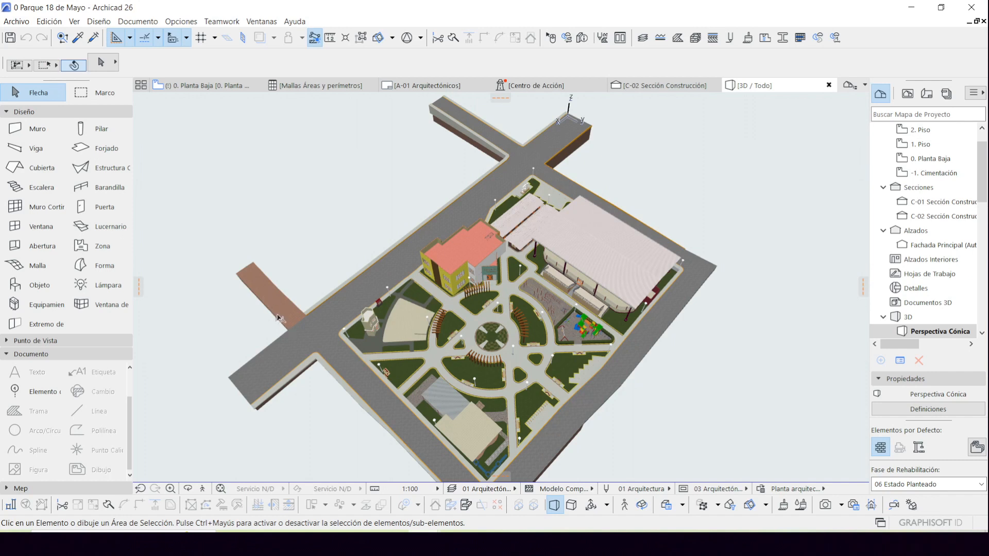
scroll(278, 318, up, 6)
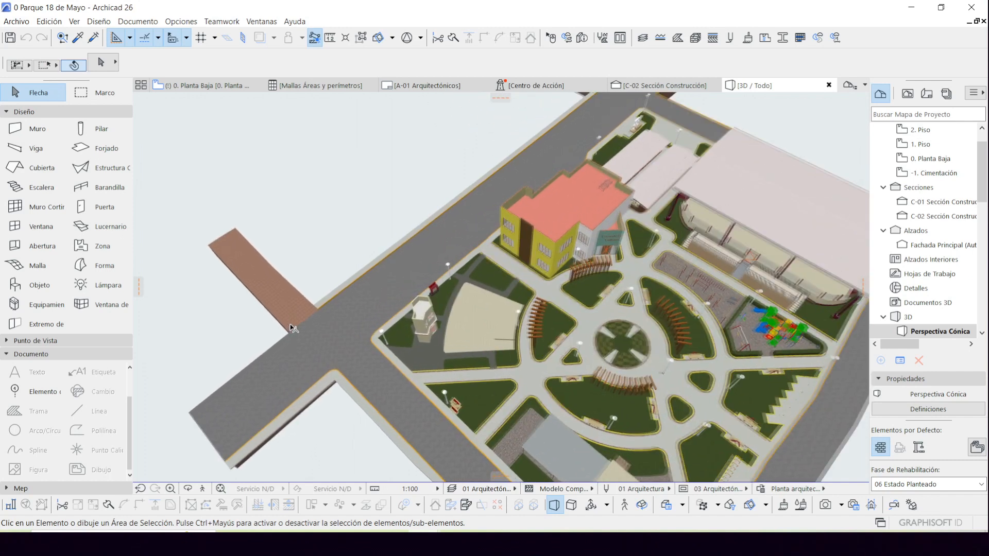
scroll(292, 327, up, 5)
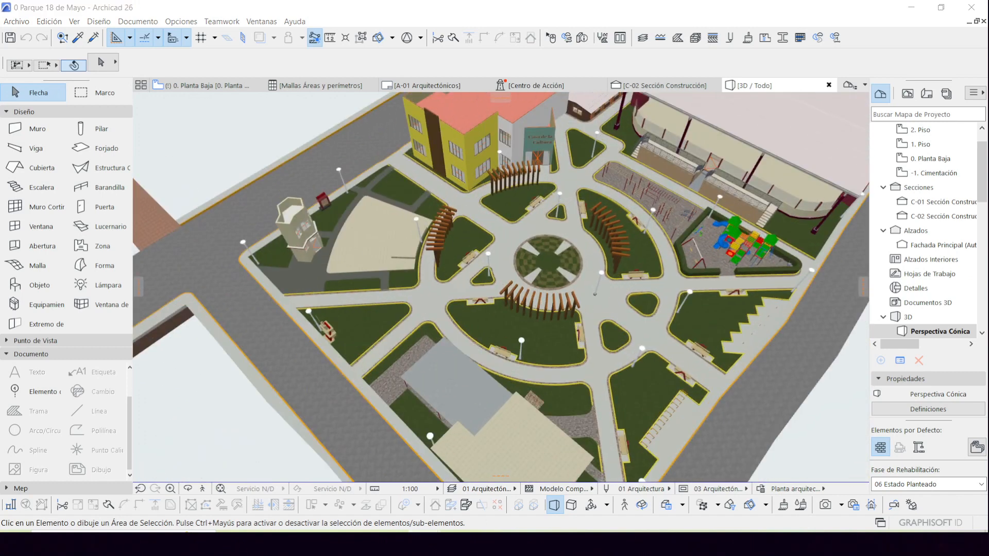
Switch to the untitled Archicad file and examine in 3D how the slab's edges meet the sloping terrain.
click(366, 507)
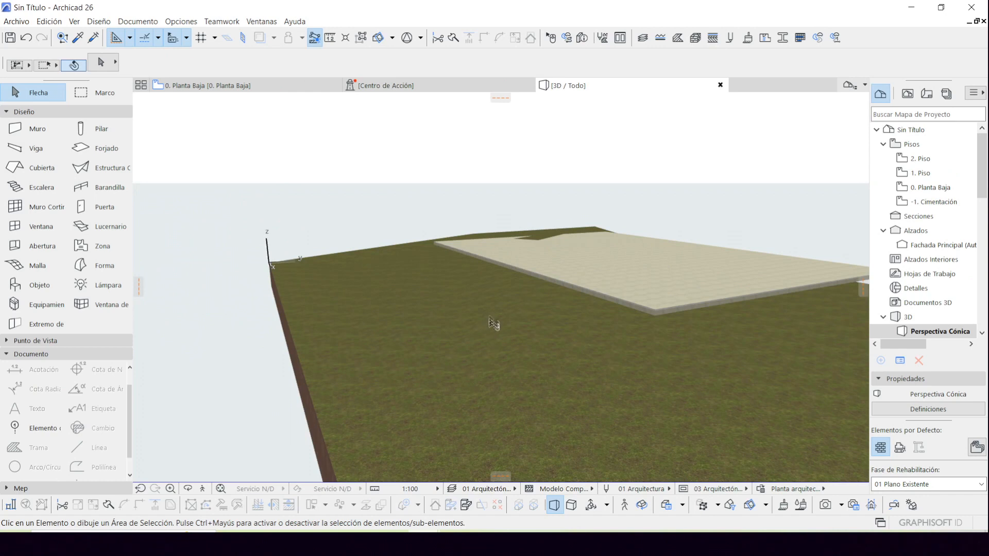
scroll(413, 249, down, 3)
middle_drag(596, 301, 528, 268)
scroll(591, 309, up, 5)
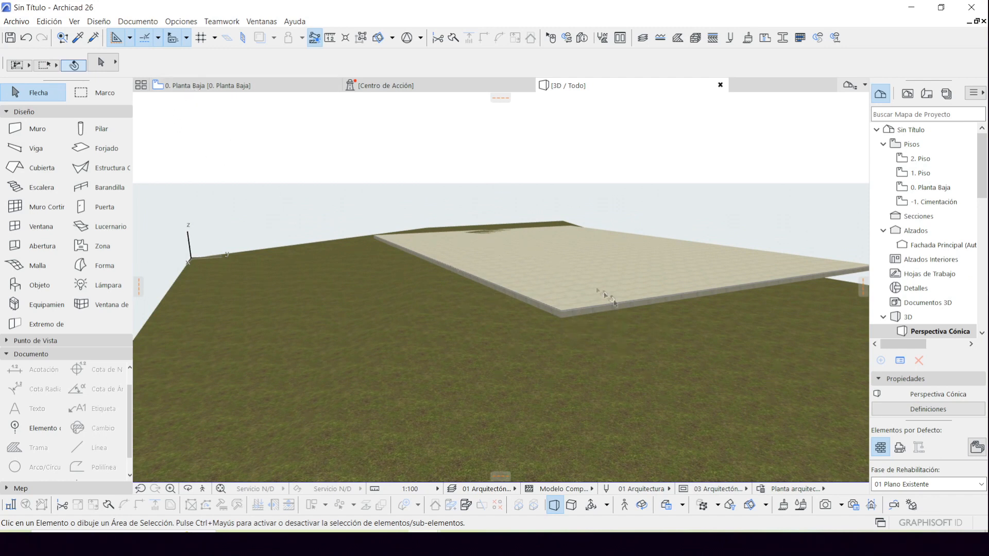
On the ground floor plan, draw a horizontal section line across the full mesh and the slab's lower part, looking toward the plan's upper side.
click(268, 87)
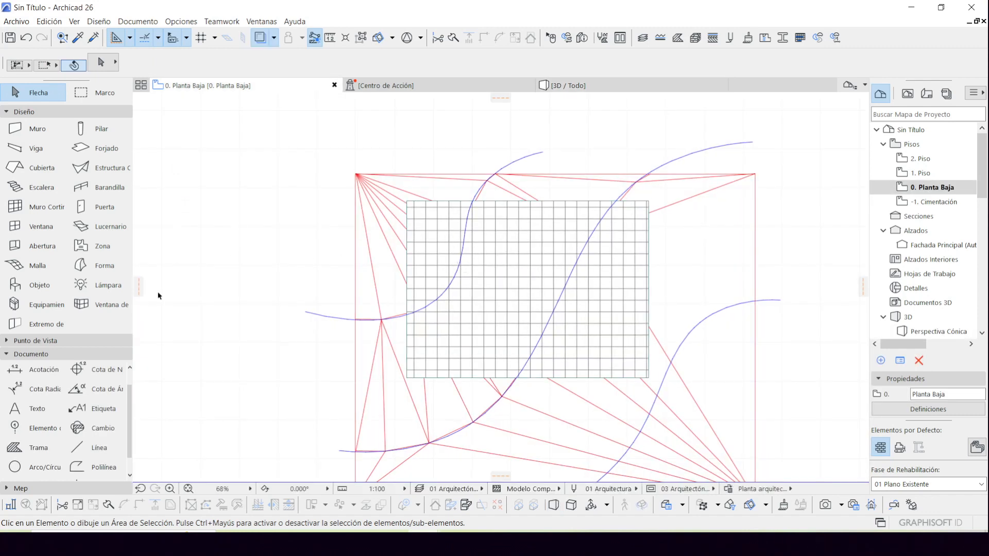
click(51, 112)
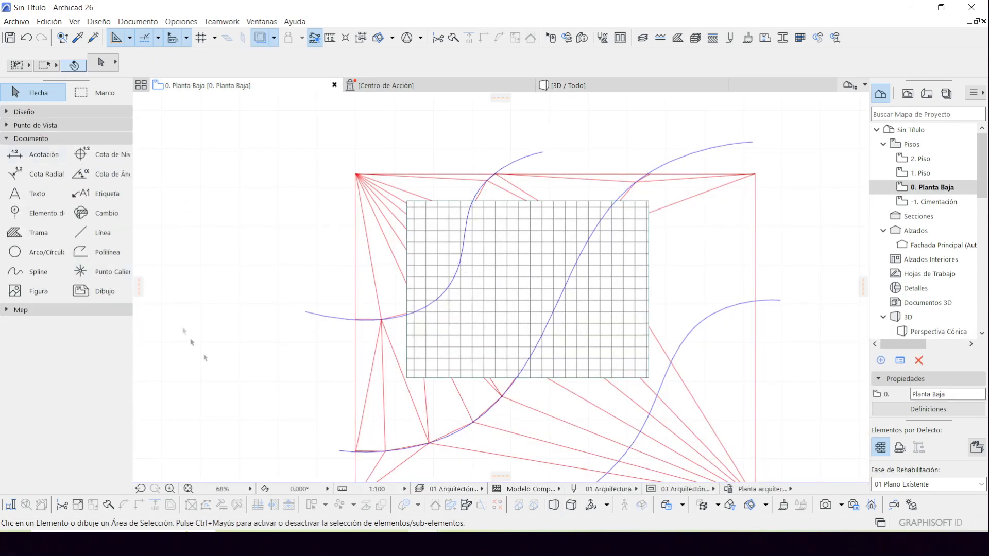
click(32, 127)
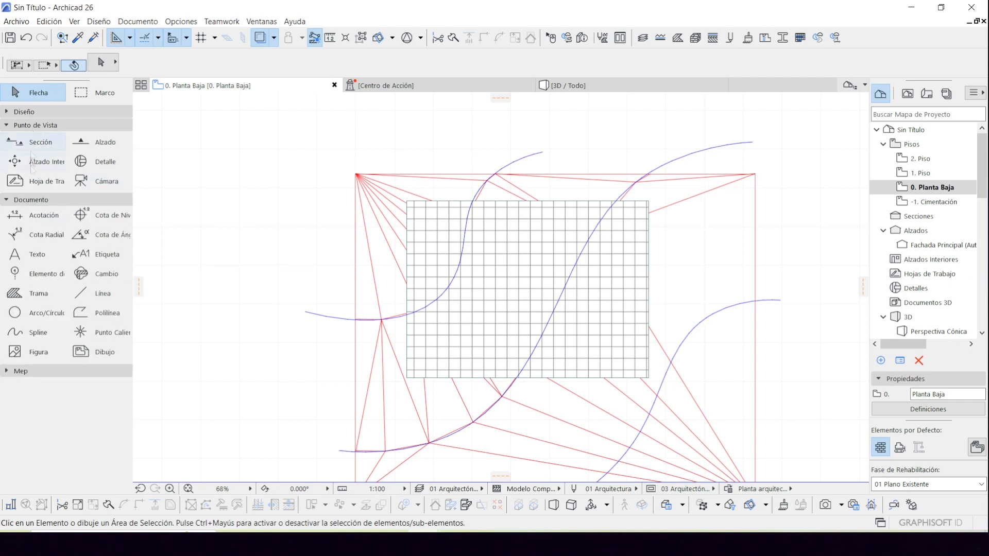
click(294, 340)
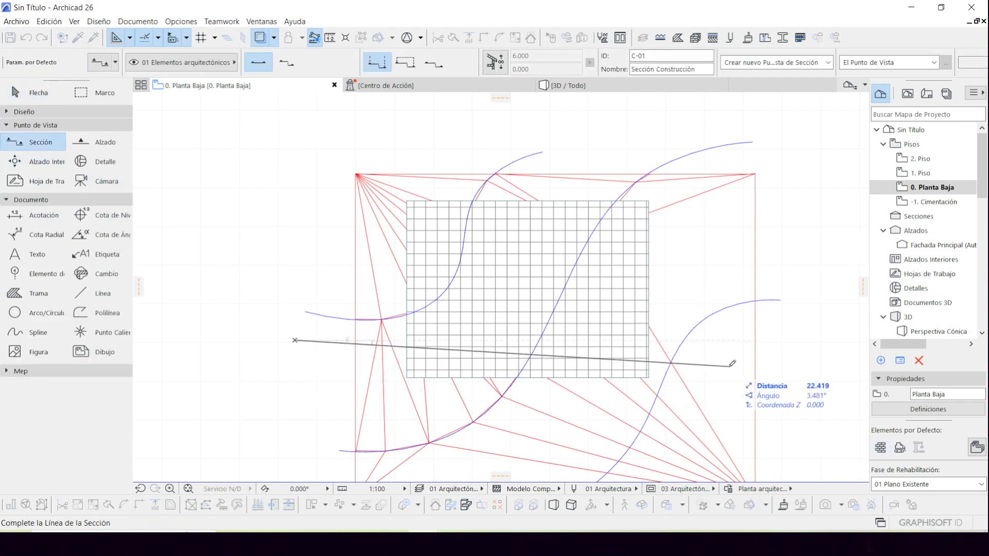
click(784, 340)
click(536, 335)
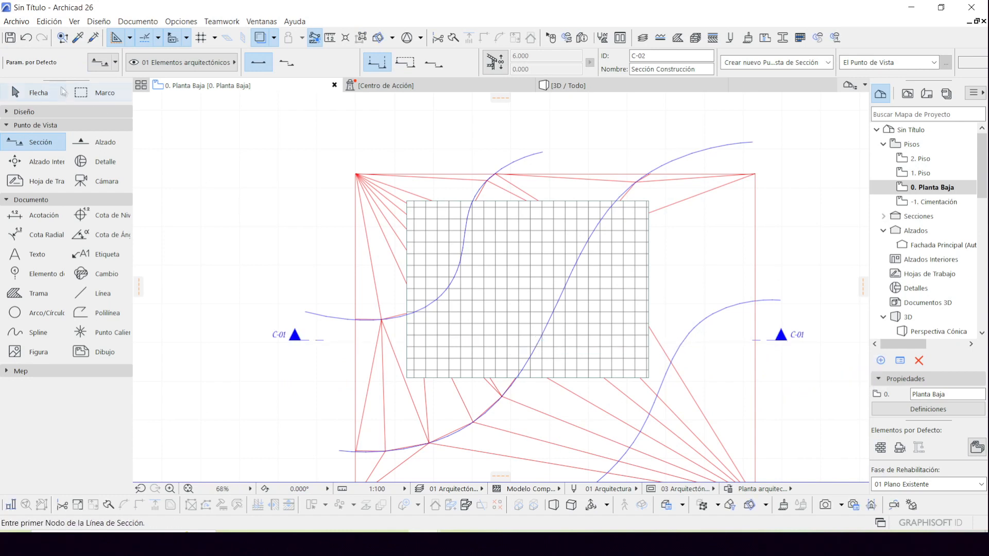
click(63, 91)
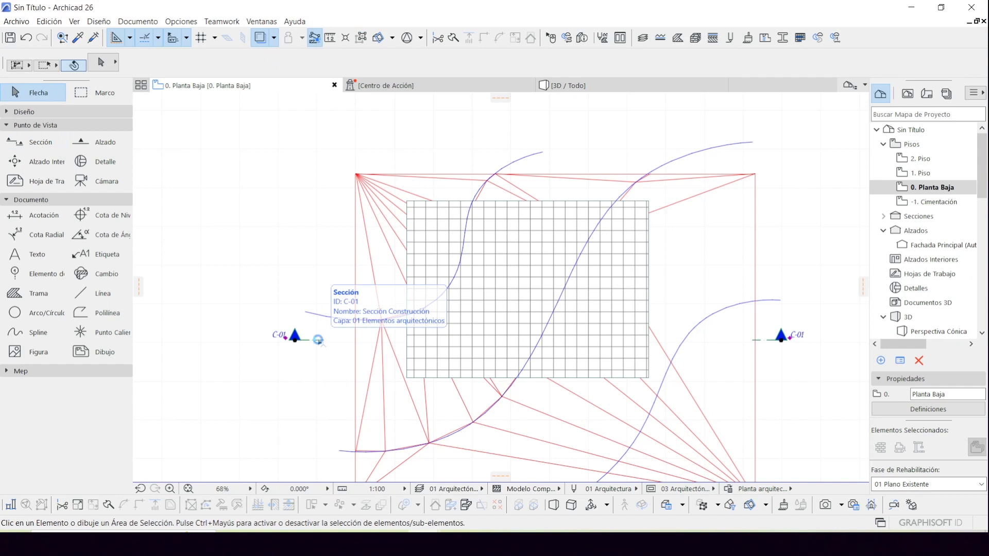
Open the C-01 section with the current view settings.
click(318, 340)
right_click(318, 340)
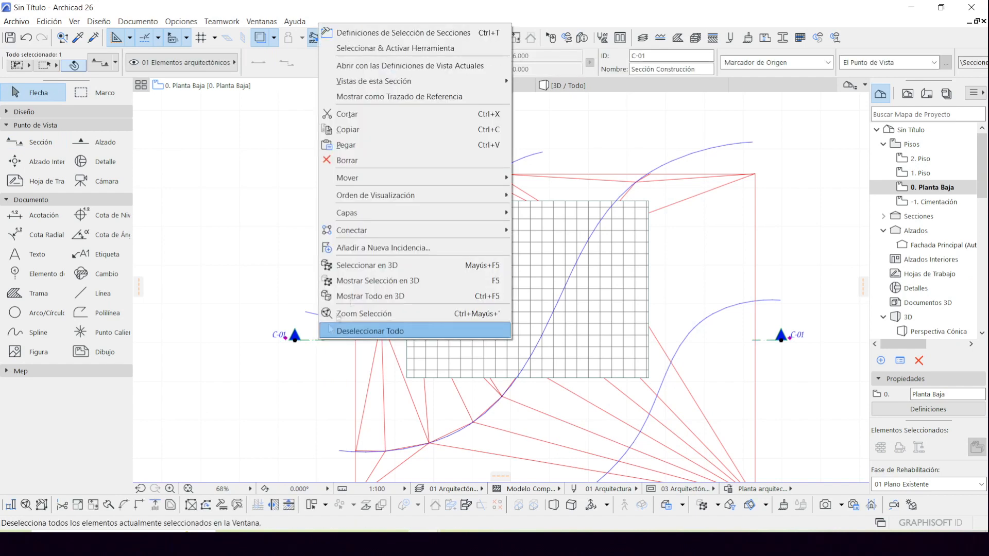
click(379, 66)
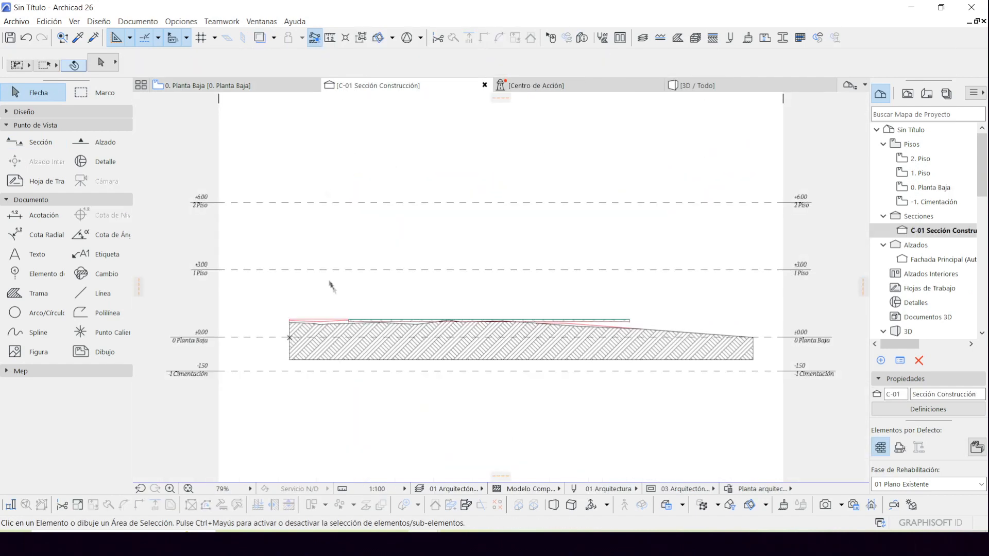
Add elevation dimensions in the section at two low points of the terrain profile and at the slab's upper-left corner.
scroll(347, 326, up, 8)
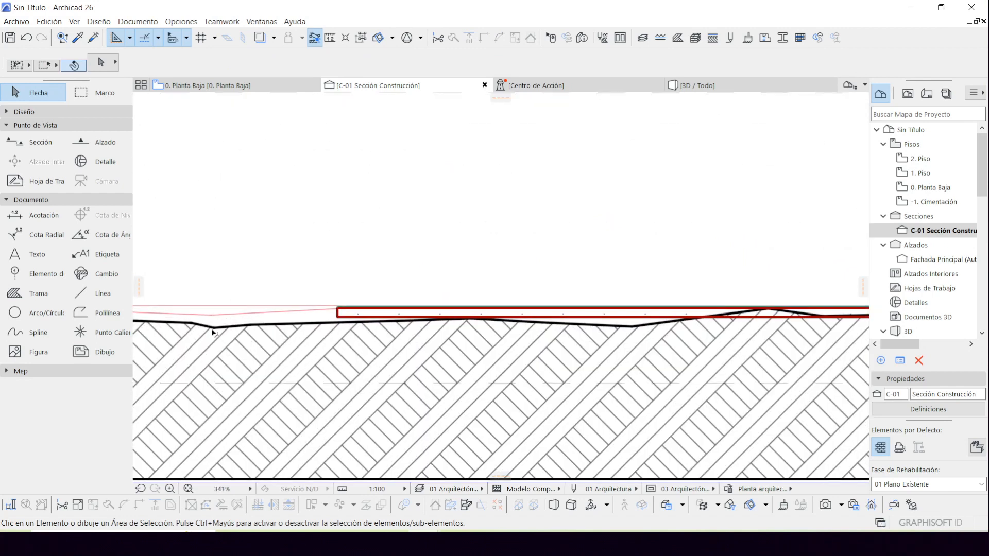
click(29, 219)
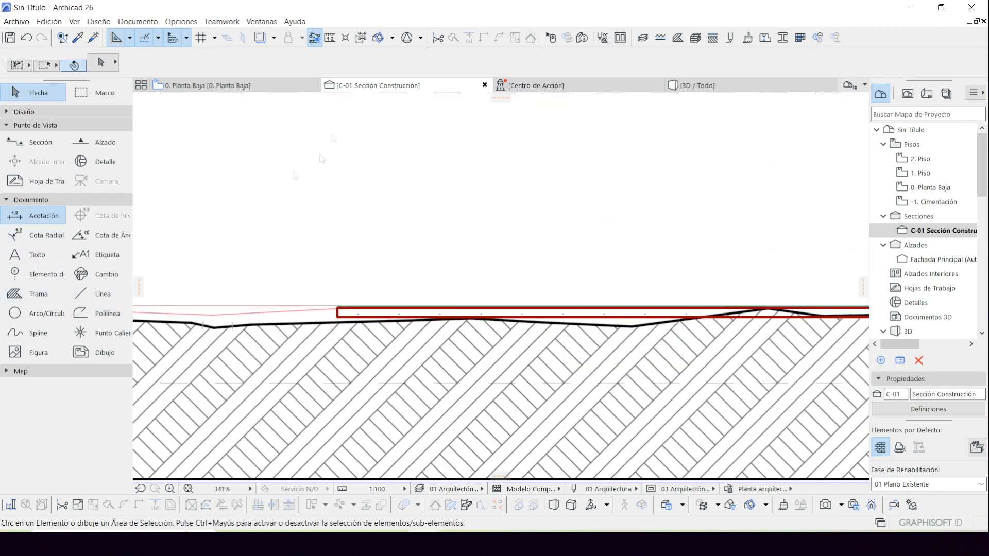
click(343, 63)
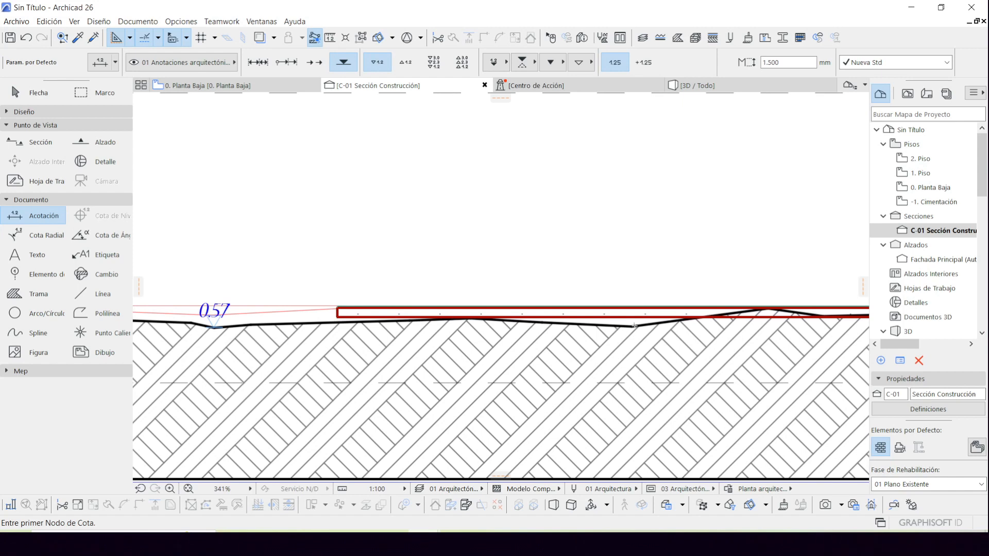
scroll(351, 315, up, 10)
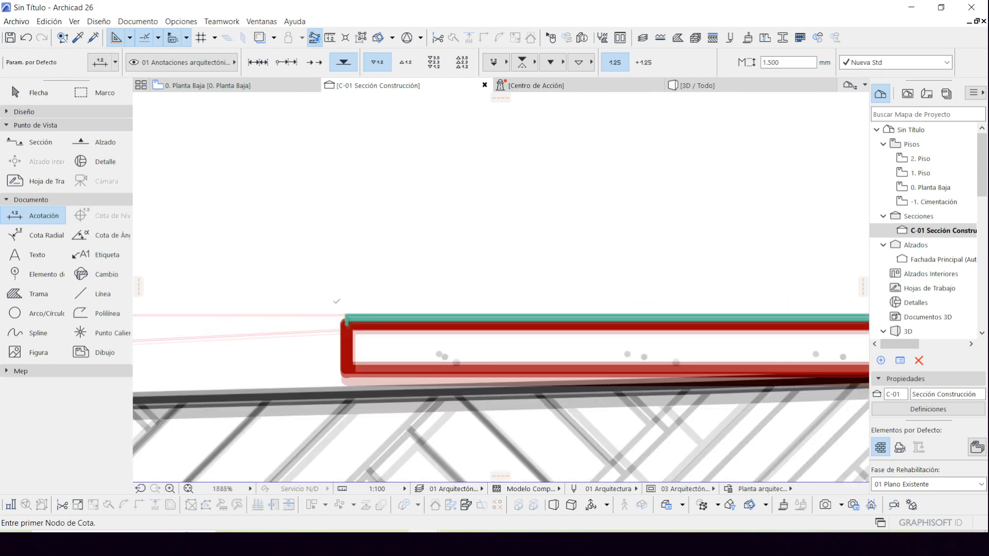
scroll(351, 316, down, 12)
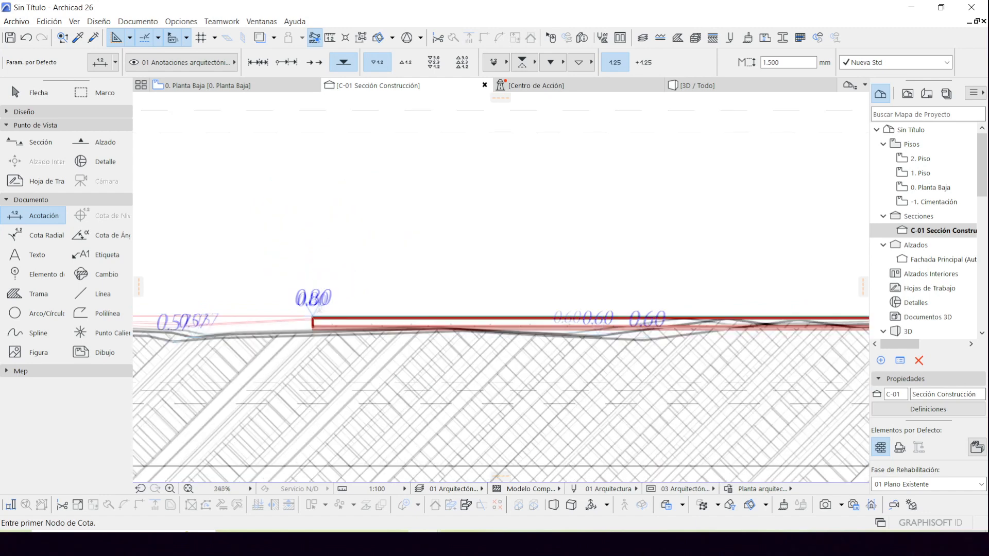
Add an elevation dimension at the terrain profile's far right corner, beyond the end of the slab.
middle_drag(512, 351, 468, 348)
scroll(625, 379, up, 7)
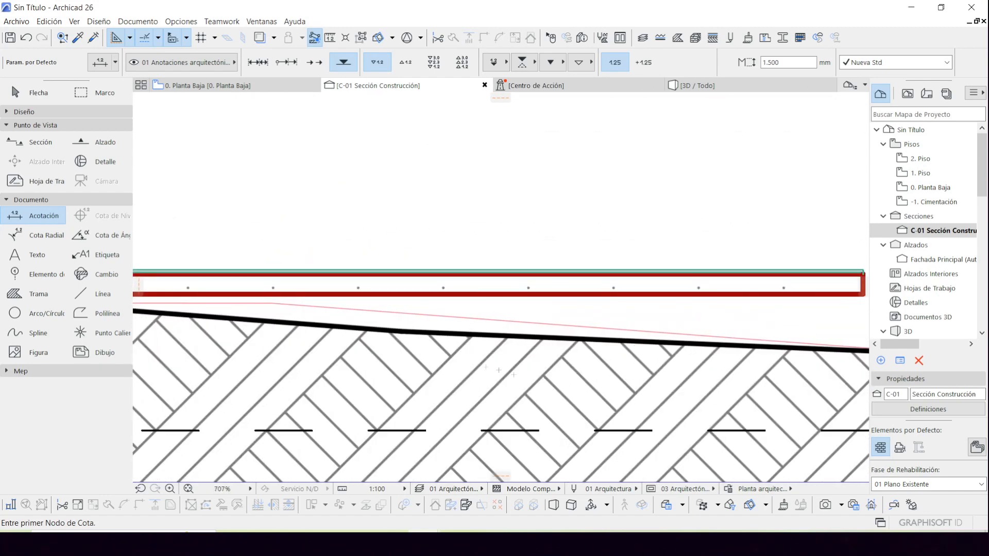
scroll(556, 360, down, 10)
scroll(674, 362, up, 2)
scroll(662, 360, up, 10)
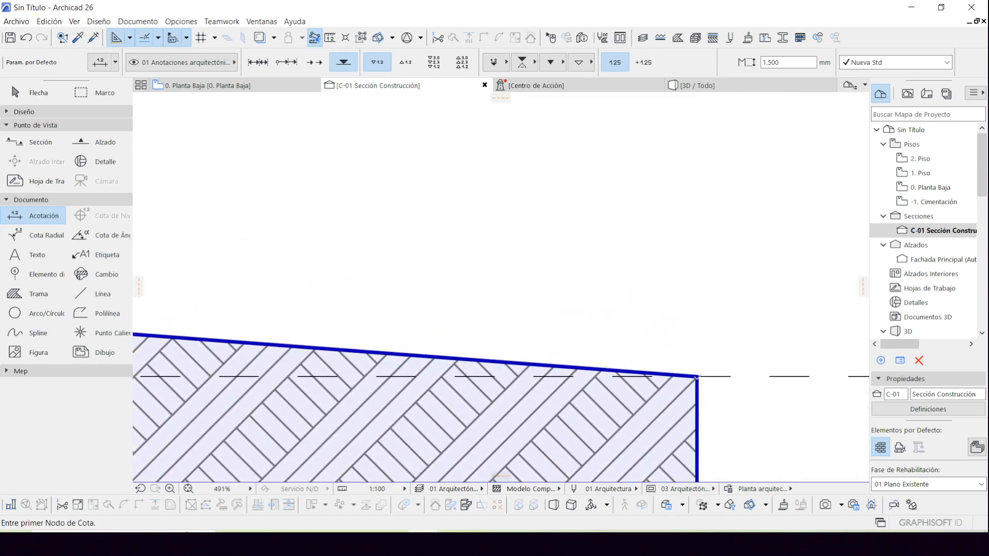
scroll(603, 357, down, 13)
scroll(603, 357, down, 3)
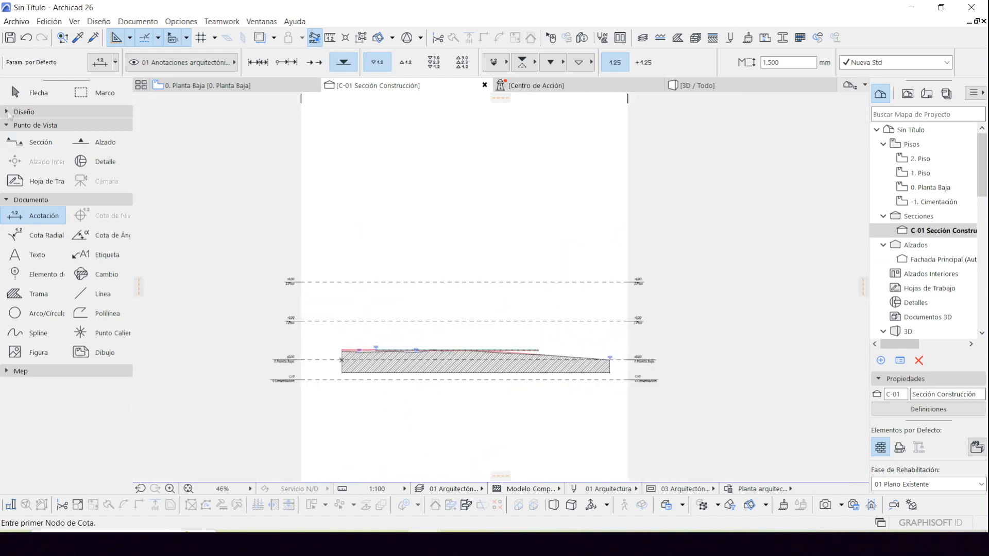
Leave the dimension command, switch to the ZWCAD survey drawing and select ground point 233 to read its position and elevation.
click(32, 96)
scroll(380, 360, up, 6)
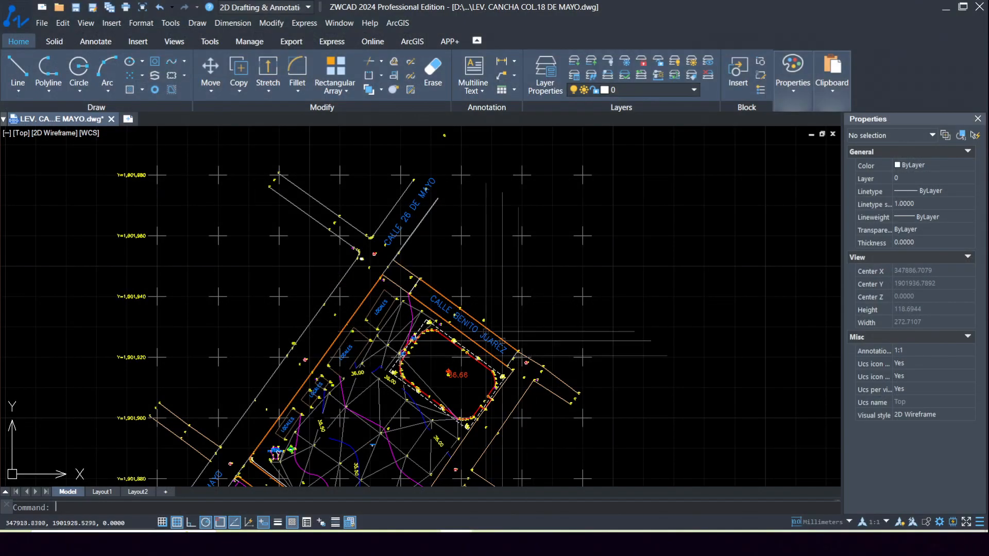
scroll(407, 300, up, 5)
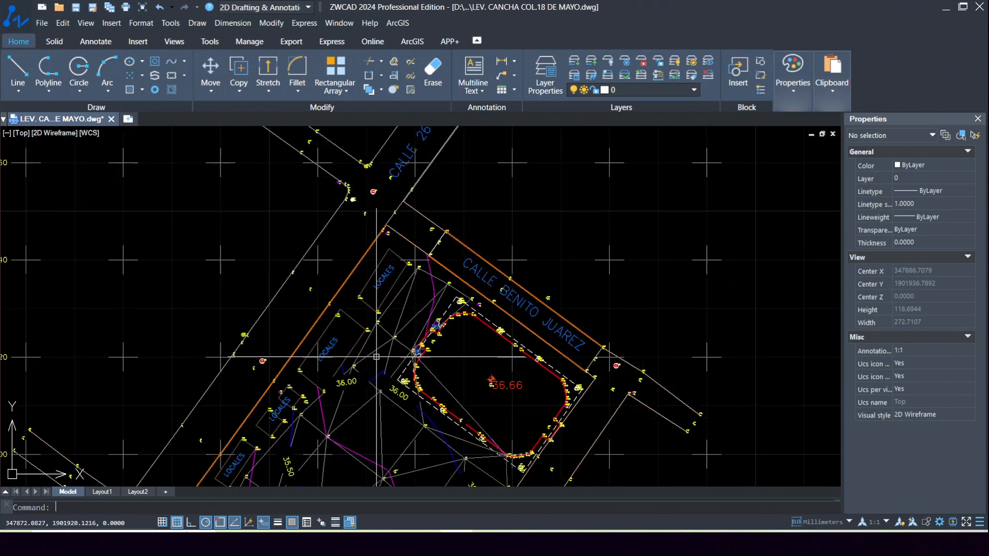
scroll(406, 300, up, 12)
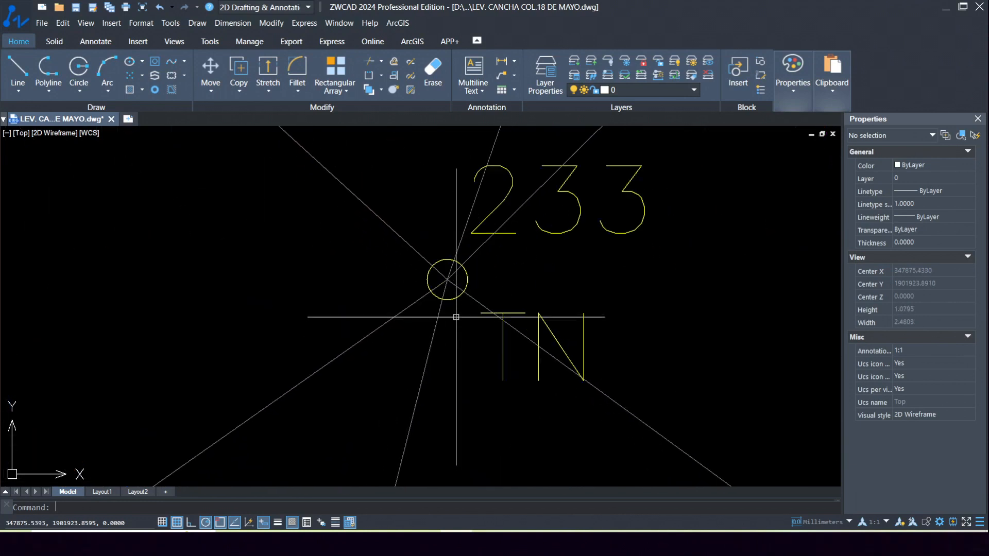
click(447, 280)
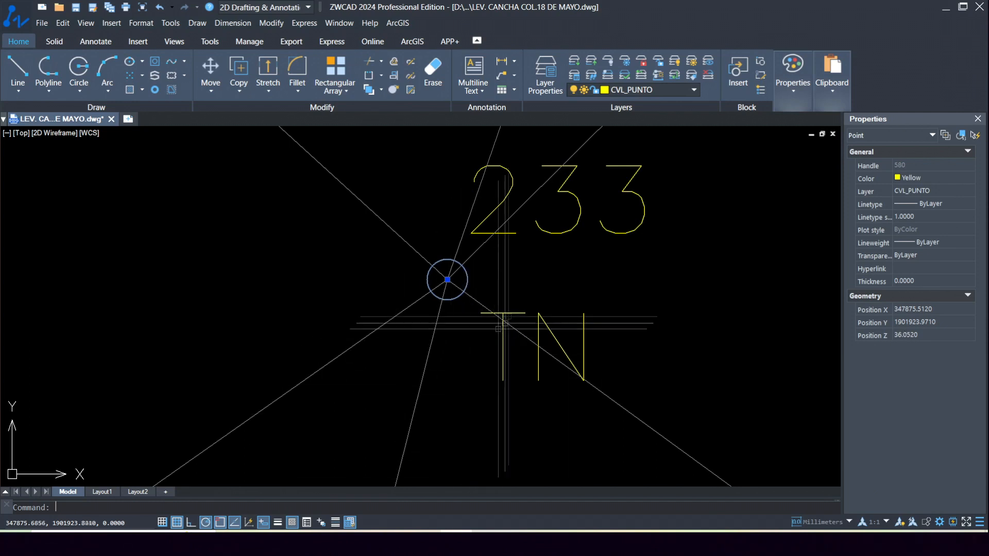
Clear the point selection and examine the survey around the corner of Calle 26 de Mayo and Calle Heroes de Guerrero.
scroll(474, 343, down, 10)
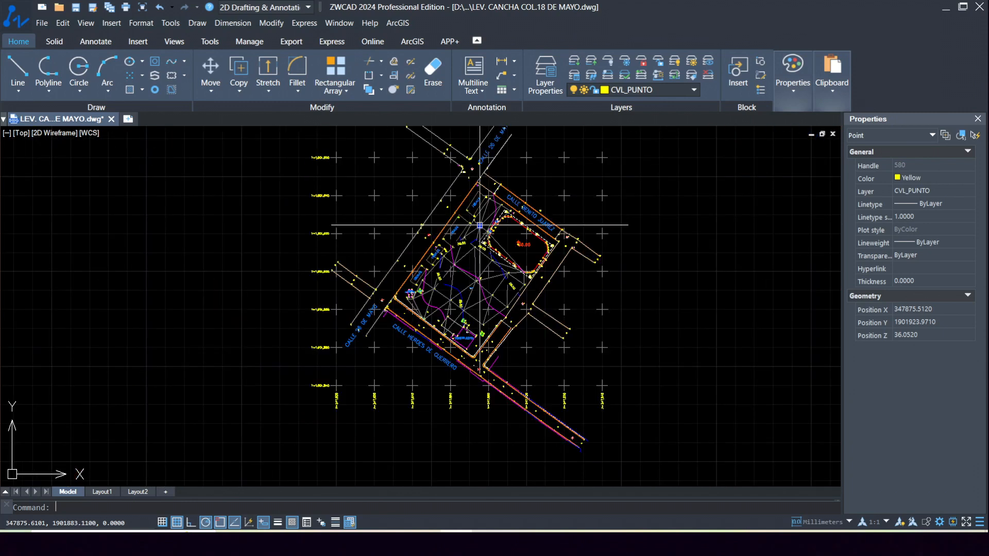
scroll(375, 300, up, 10)
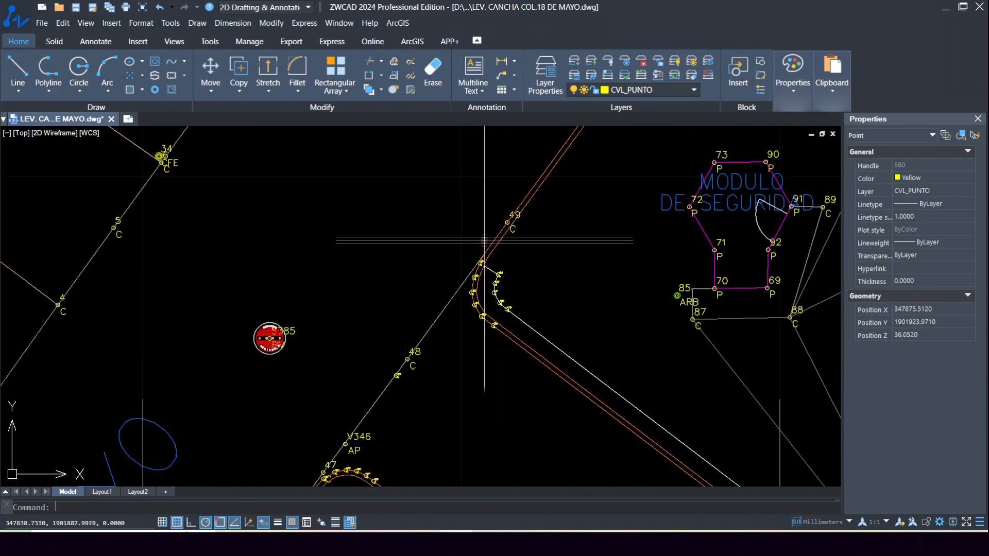
key(Escape)
scroll(471, 286, down, 10)
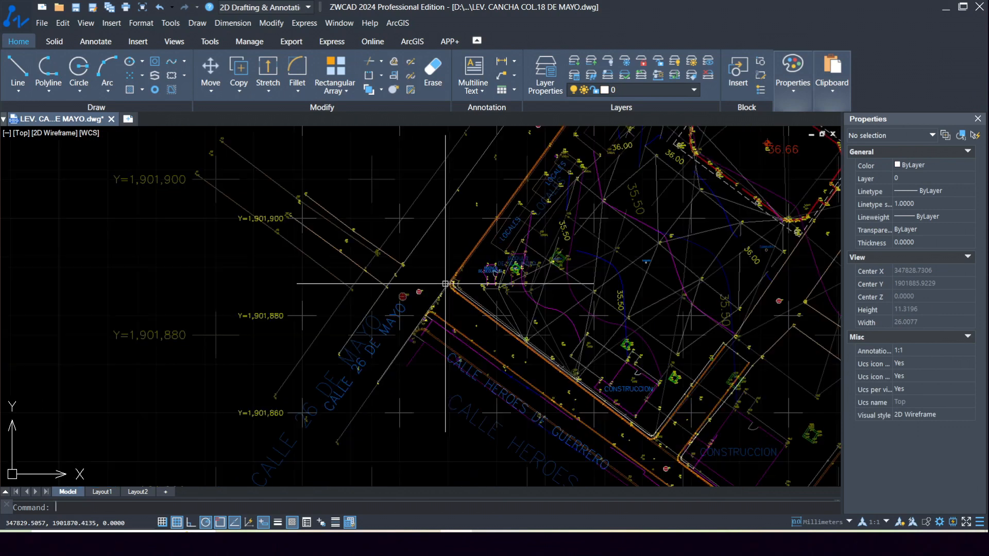
click(350, 489)
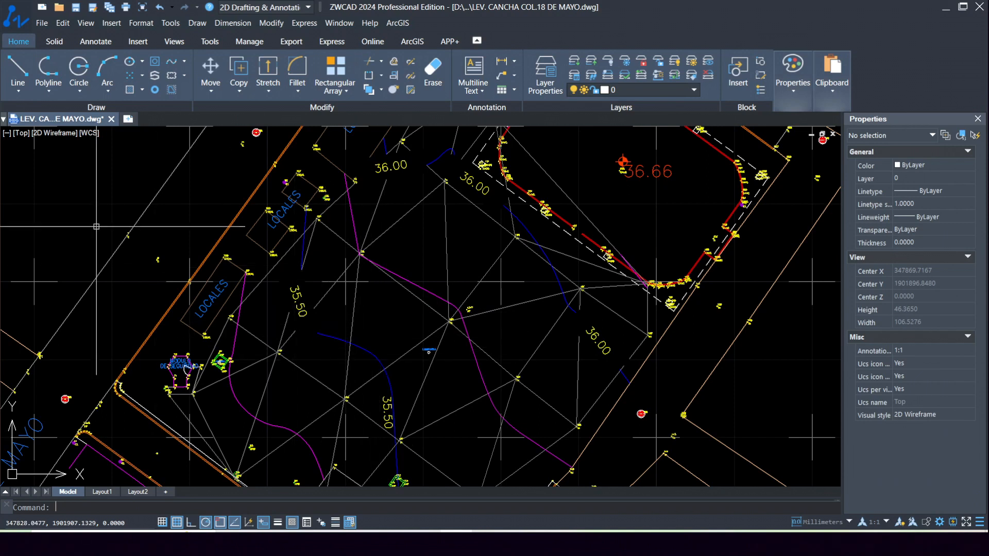
Start a polyline at the TN ground point just below the 36.00 contour labels and extend it to ground point 190.
middle_drag(265, 353, 209, 301)
scroll(427, 201, up, 10)
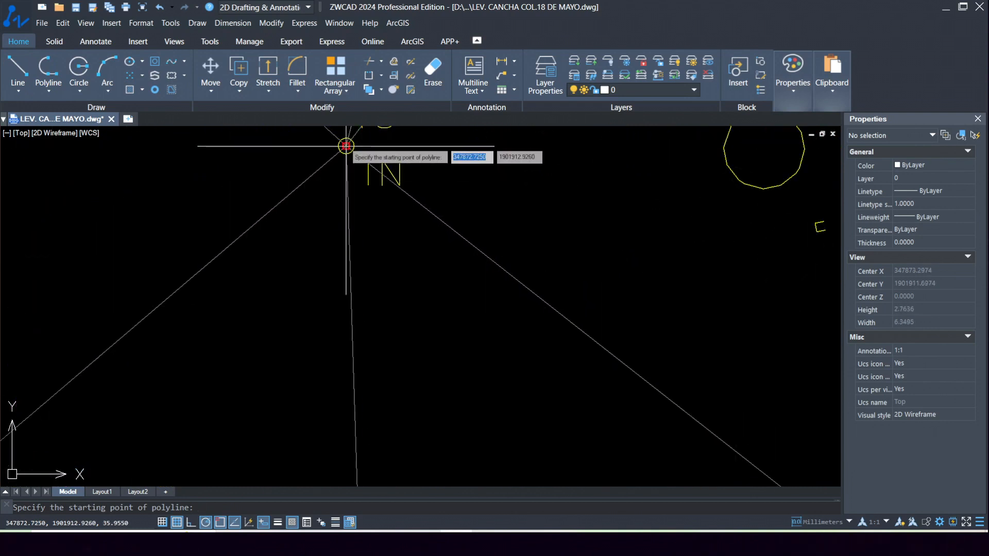
click(346, 147)
scroll(346, 147, down, 7)
scroll(487, 269, up, 8)
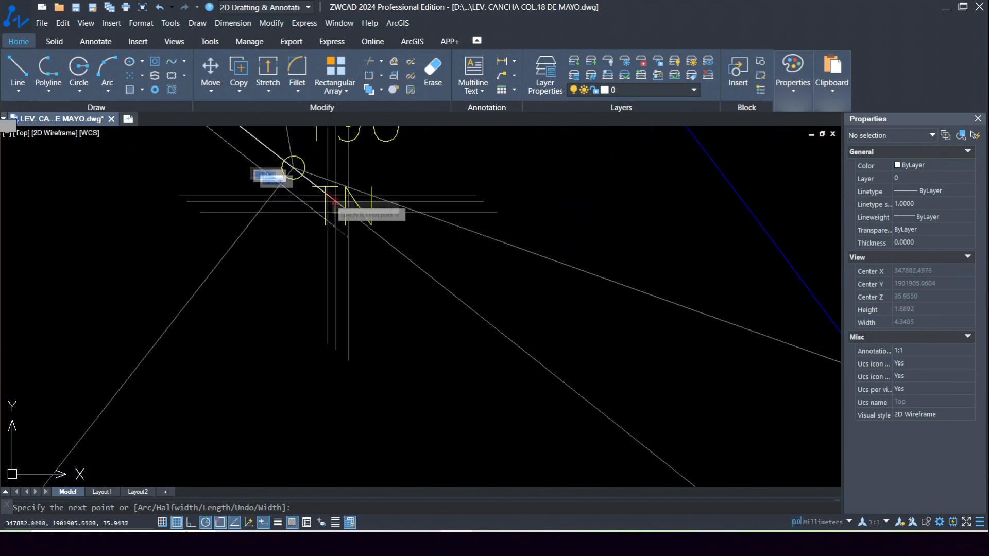
click(292, 168)
Continue the polyline through ground points 191 and 192, snapping to the point centres.
scroll(288, 166, down, 6)
scroll(353, 268, up, 4)
scroll(329, 206, up, 5)
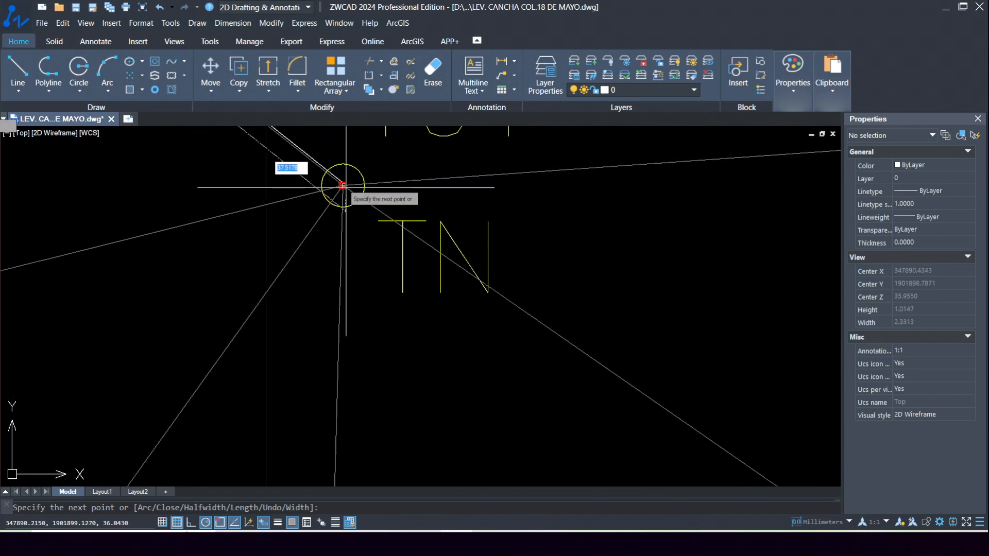
scroll(342, 190, down, 6)
click(341, 189)
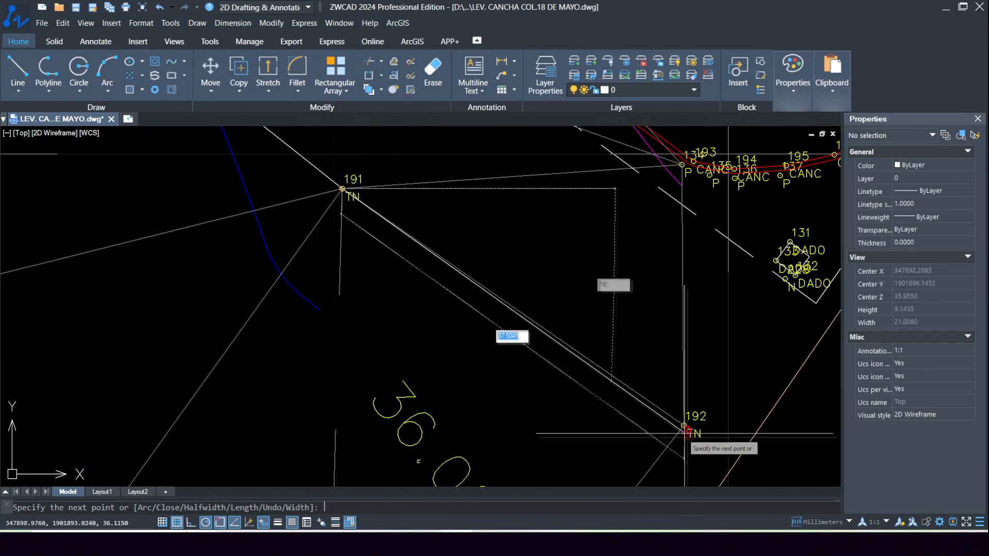
scroll(685, 425, up, 7)
click(616, 268)
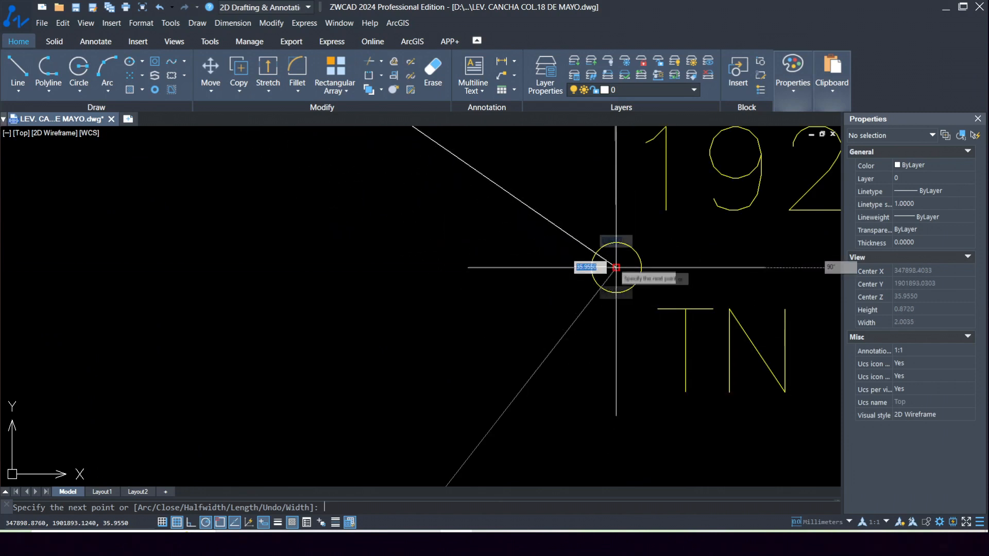
Continue the polyline from point 192 through ground points 183 and 182.
scroll(615, 265, down, 7)
scroll(595, 298, up, 10)
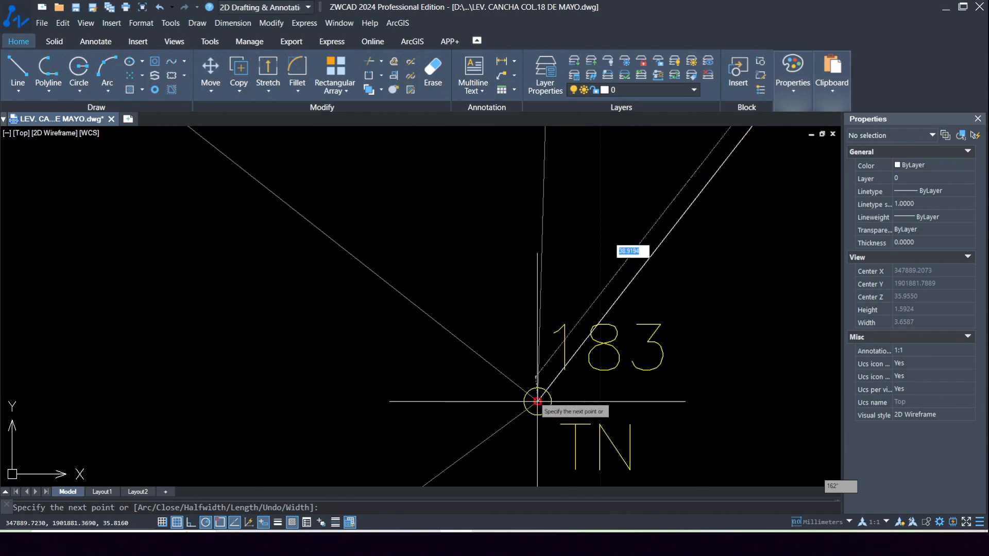
click(537, 400)
scroll(541, 386, down, 6)
scroll(592, 265, up, 6)
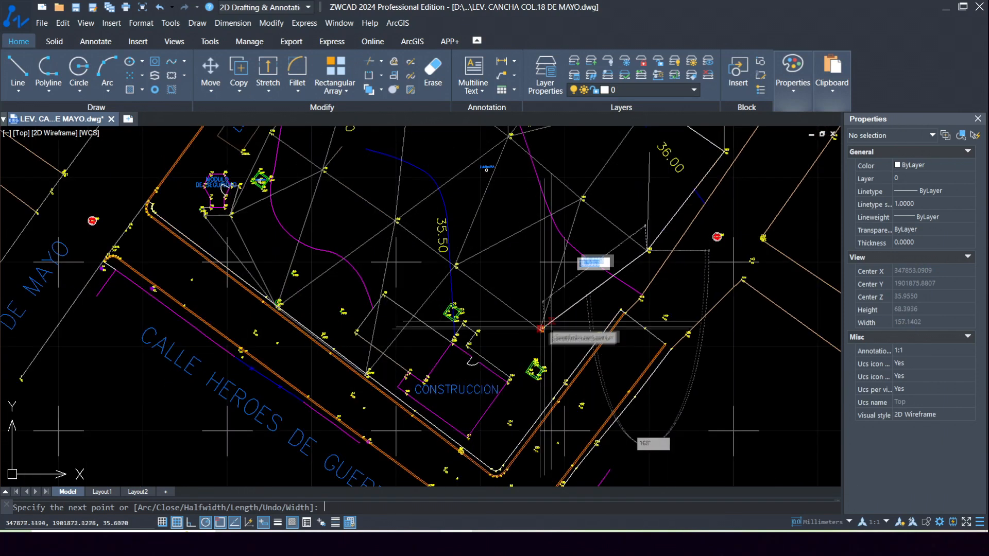
scroll(545, 327, up, 5)
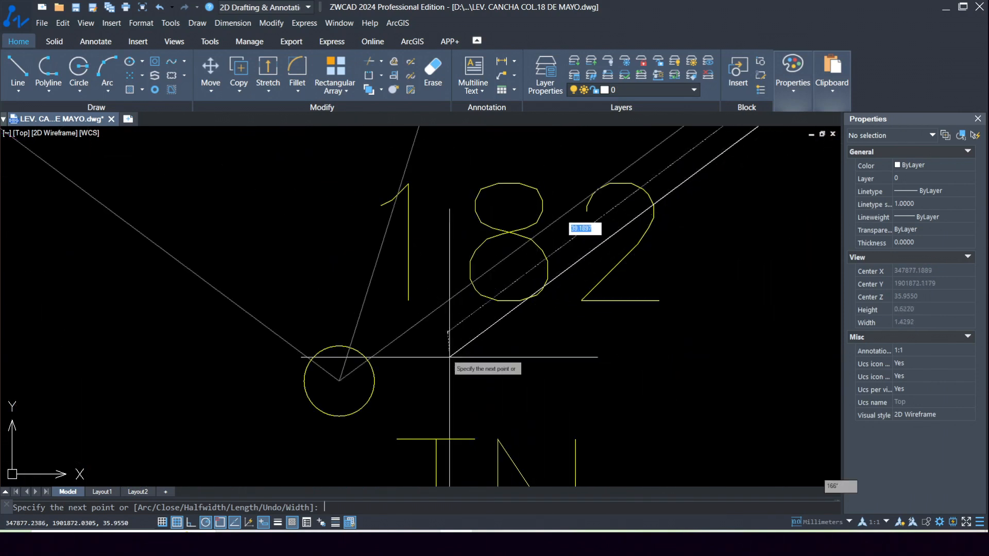
click(339, 381)
Continue the polyline from point 182 through ground points 181 and 180.
scroll(339, 381, down, 6)
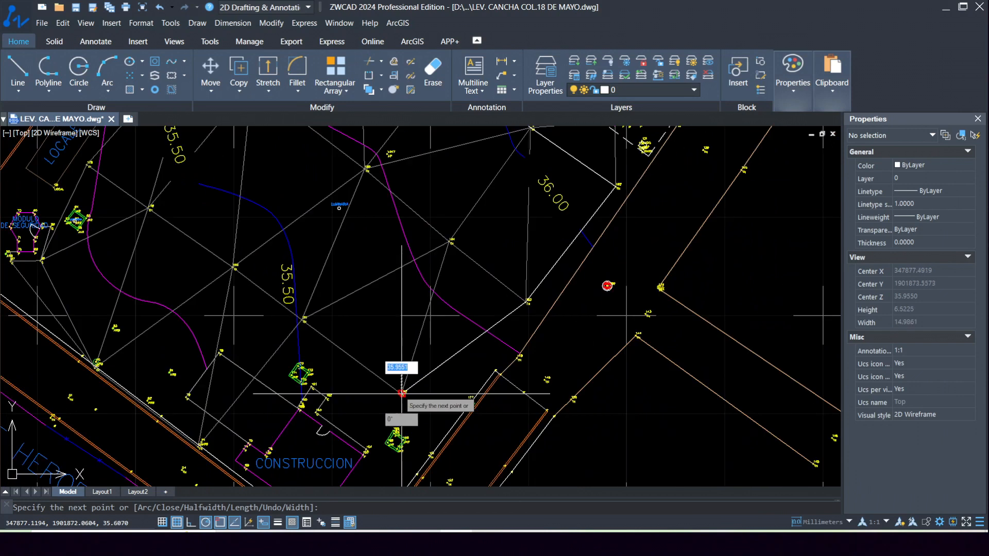
scroll(314, 319, up, 7)
scroll(309, 319, up, 3)
click(296, 312)
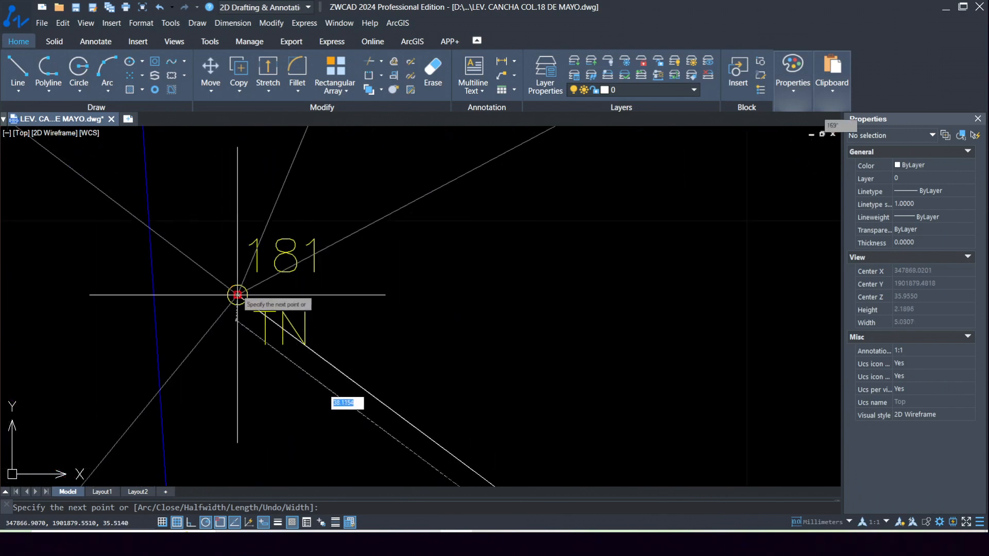
scroll(406, 323, down, 3)
scroll(407, 323, down, 5)
scroll(376, 309, up, 4)
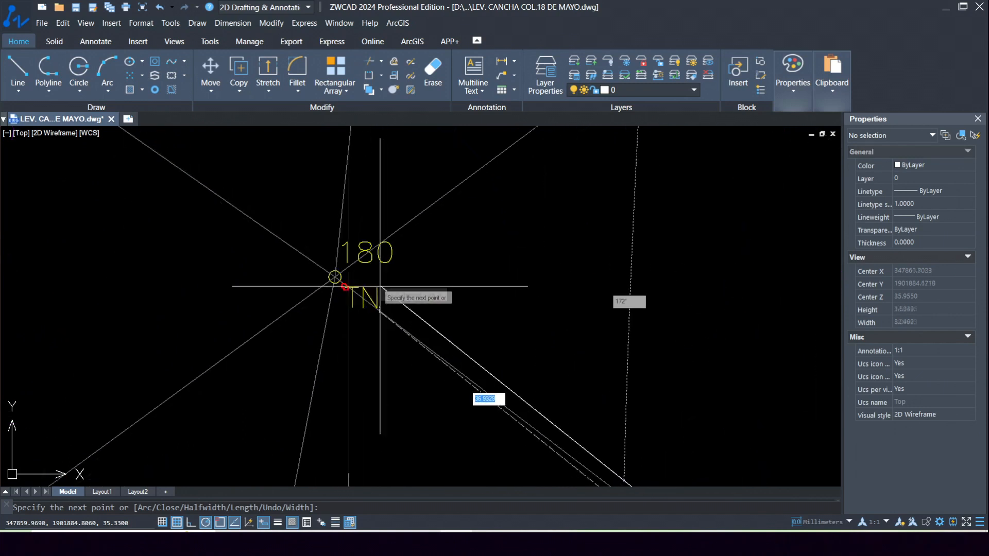
scroll(313, 268, down, 6)
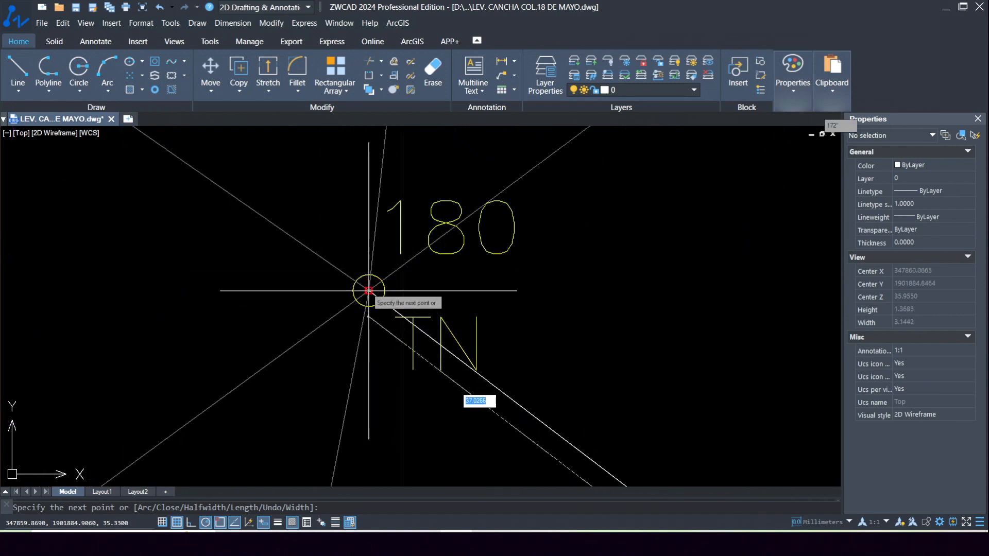
Continue the polyline through ground points 179 and 178, beside the LOCALES buildings.
scroll(437, 372, down, 3)
scroll(331, 335, up, 6)
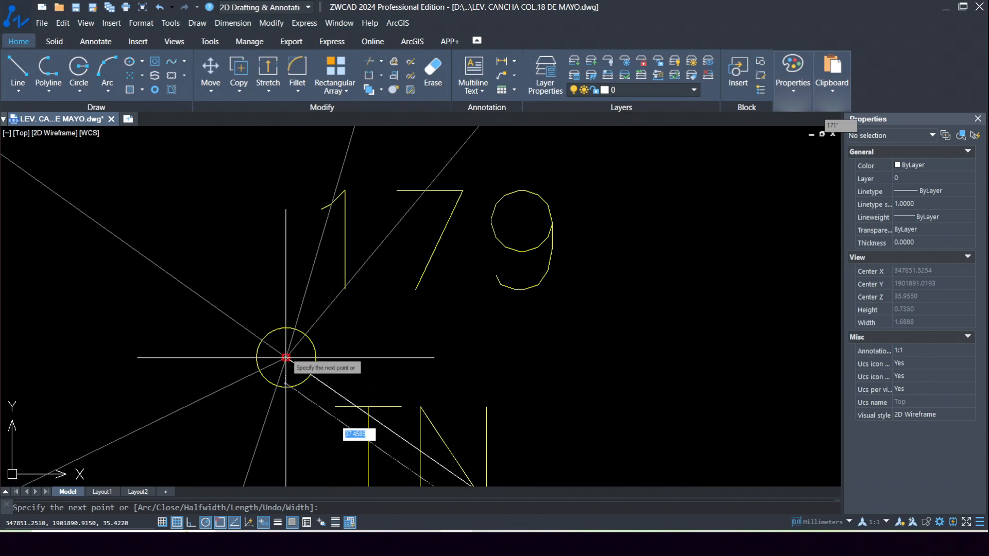
scroll(443, 335, down, 10)
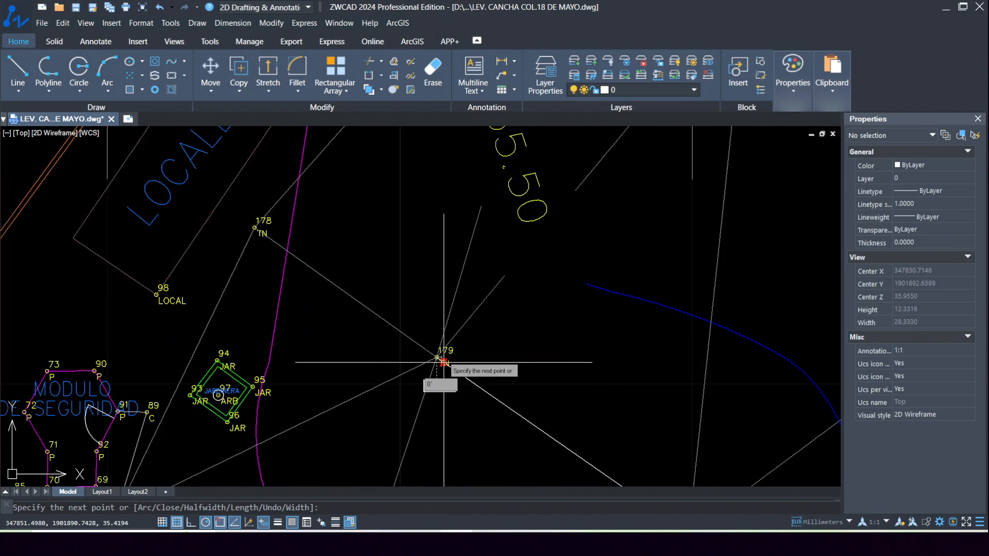
scroll(242, 214, up, 5)
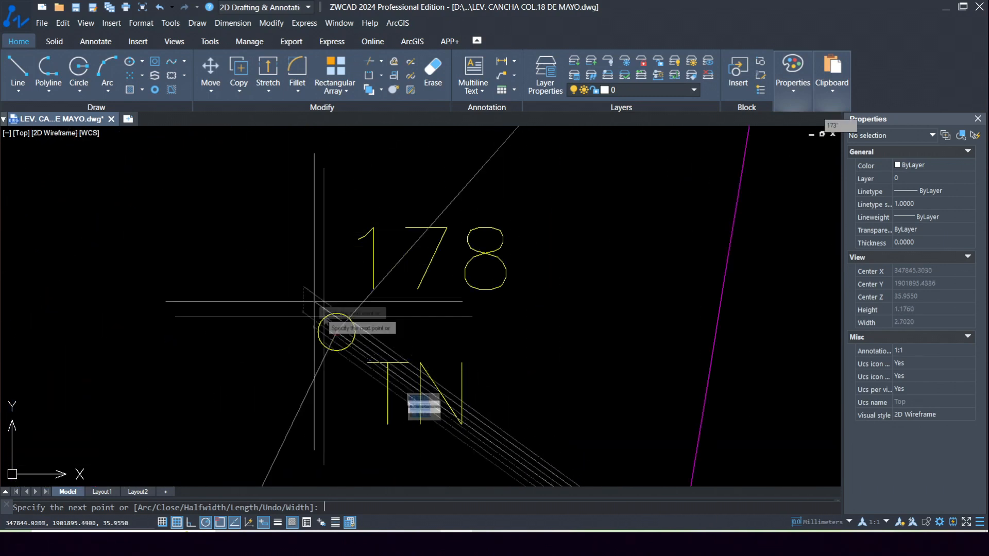
click(336, 331)
Continue the polyline from point 178 to the centre of ground point 187.
scroll(309, 385, down, 10)
scroll(375, 346, up, 15)
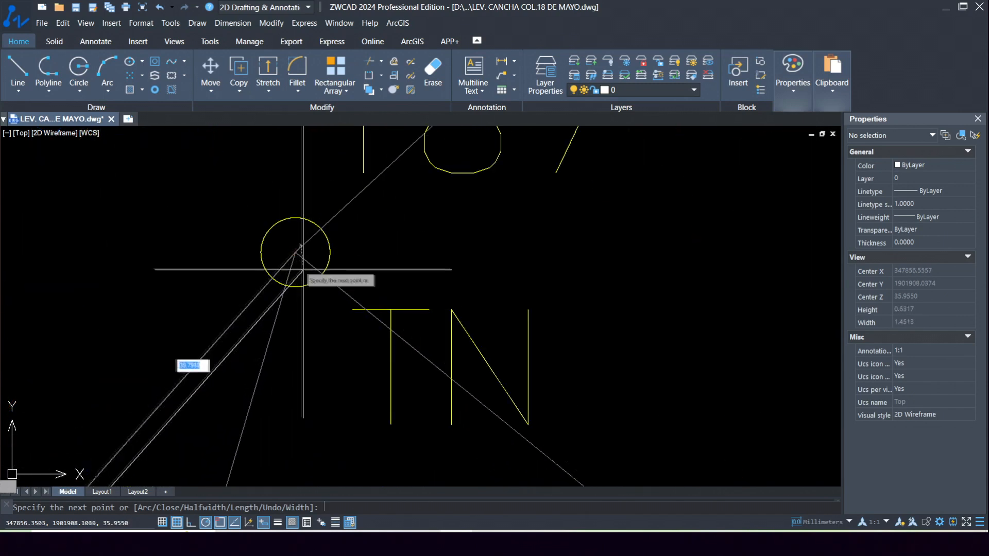
scroll(255, 319, down, 10)
click(255, 320)
scroll(255, 320, down, 12)
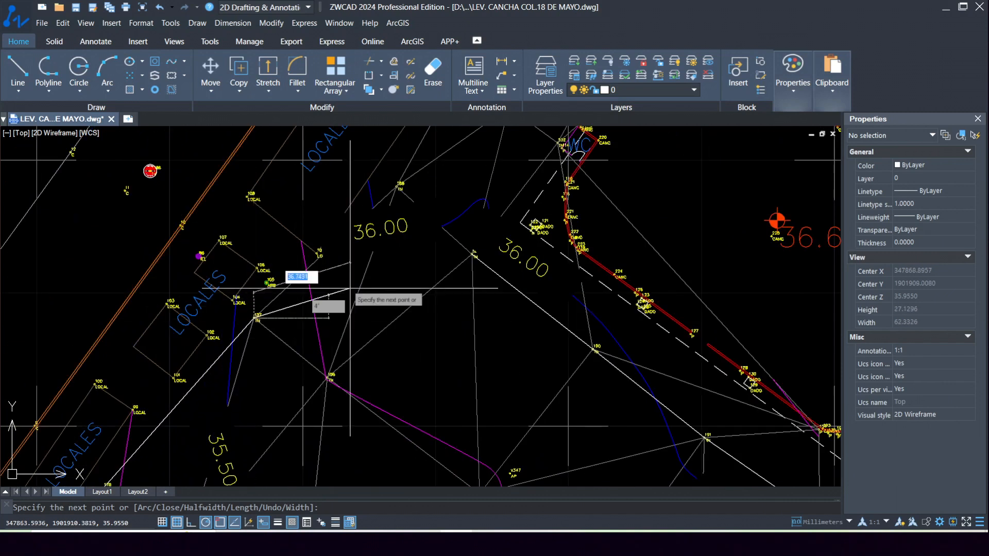
Bring the polyline back to its starting point at the northernmost ground point and finish it.
scroll(327, 276, up, 6)
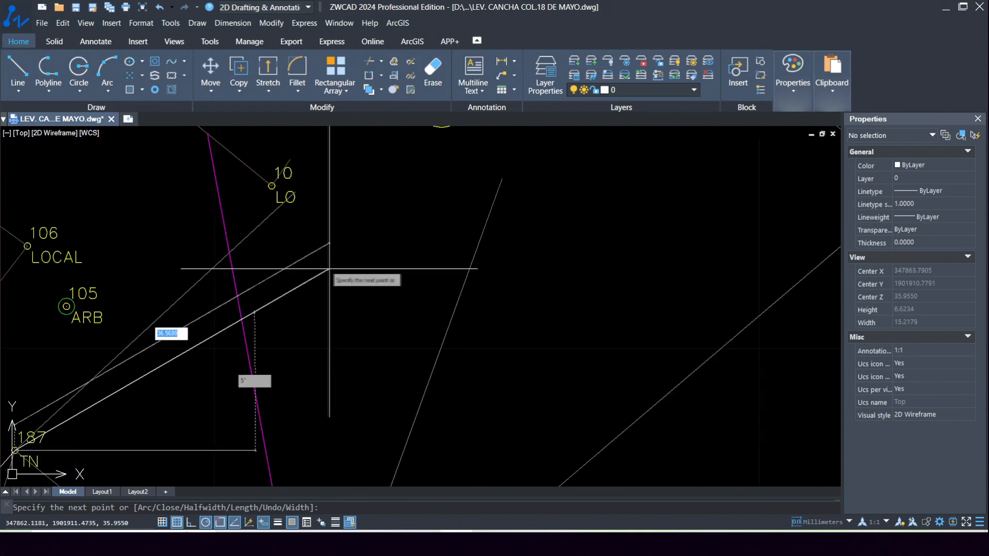
scroll(291, 259, down, 6)
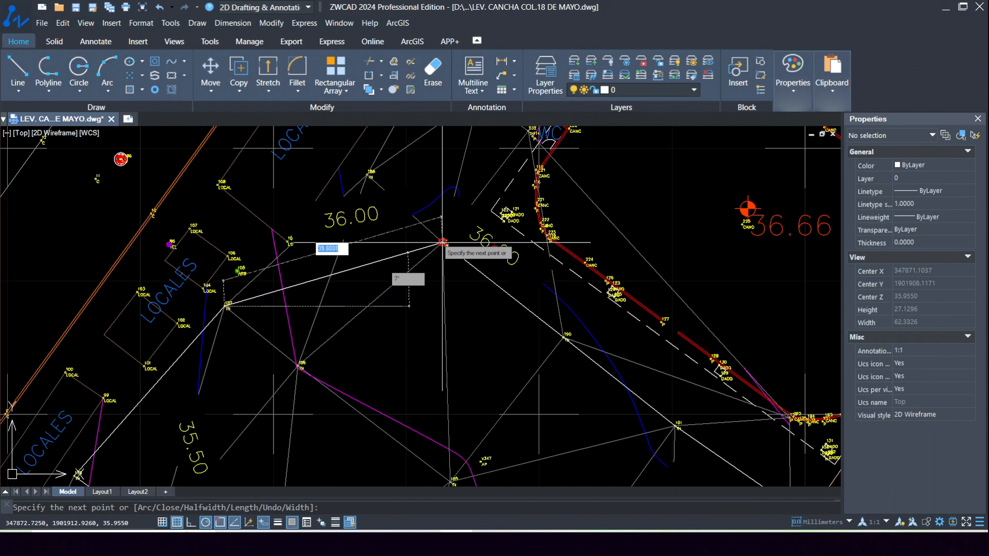
scroll(438, 250, up, 6)
scroll(448, 244, up, 4)
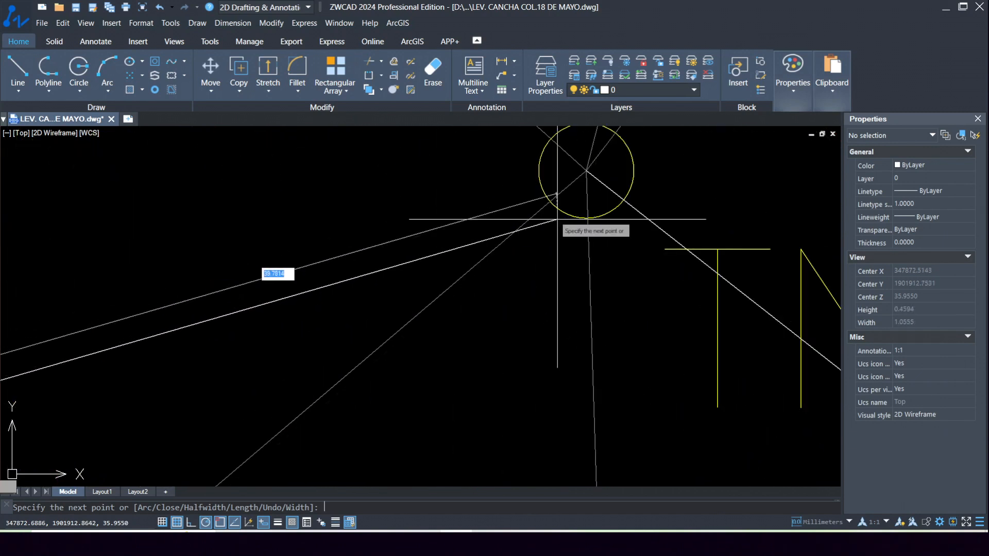
click(586, 170)
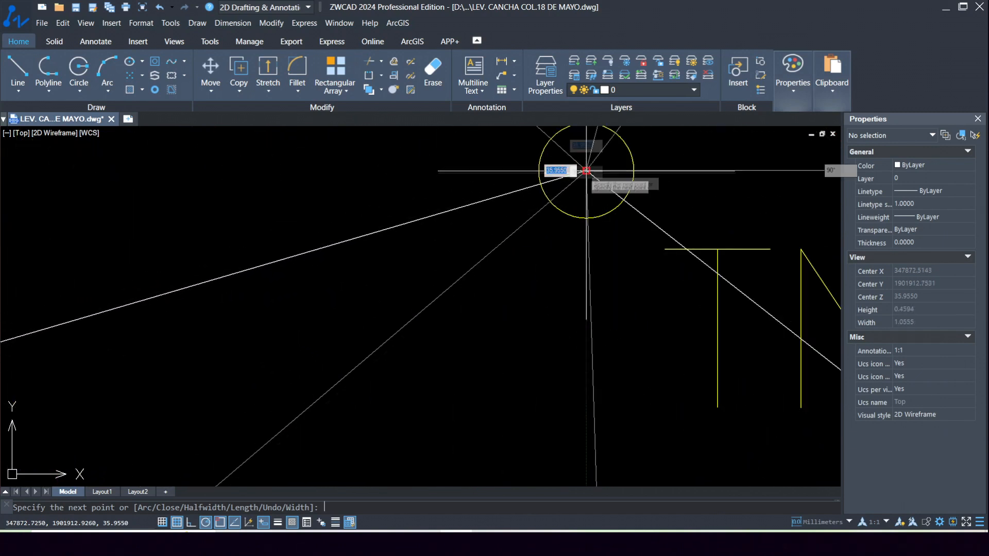
key(Return)
Examine the finished perimeter around the survey's ground points and compare it with the outline placed in the Archicad floor plan.
scroll(486, 296, down, 14)
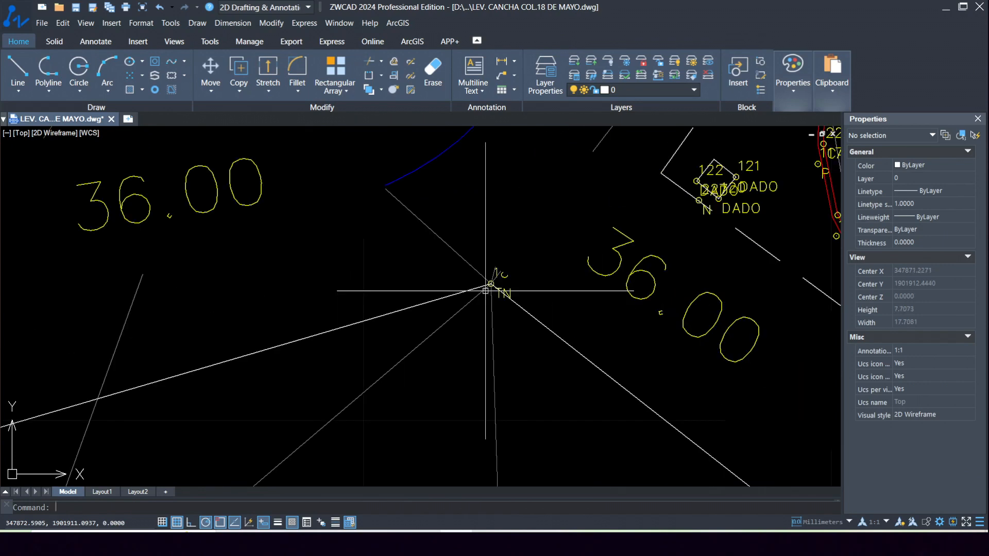
middle_drag(451, 397, 444, 310)
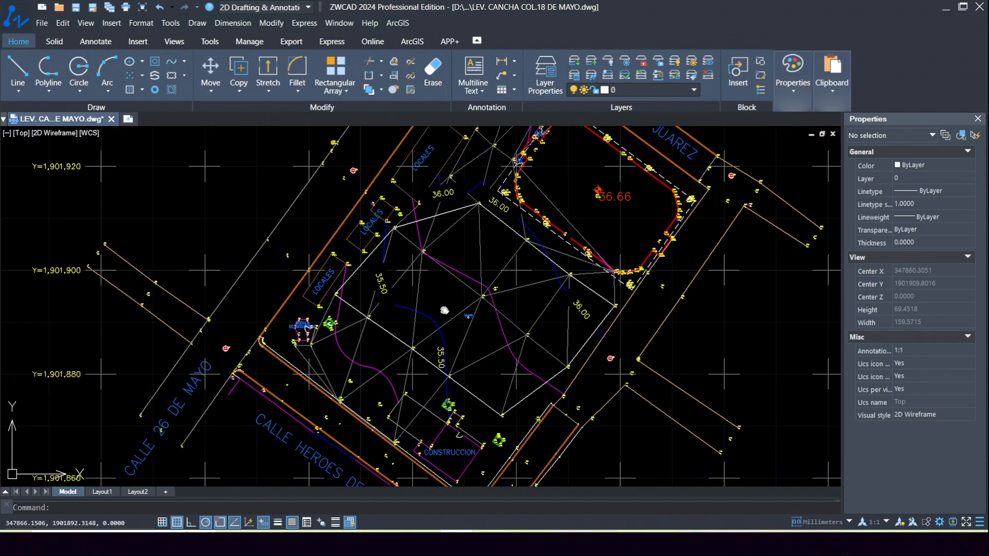
scroll(386, 295, up, 4)
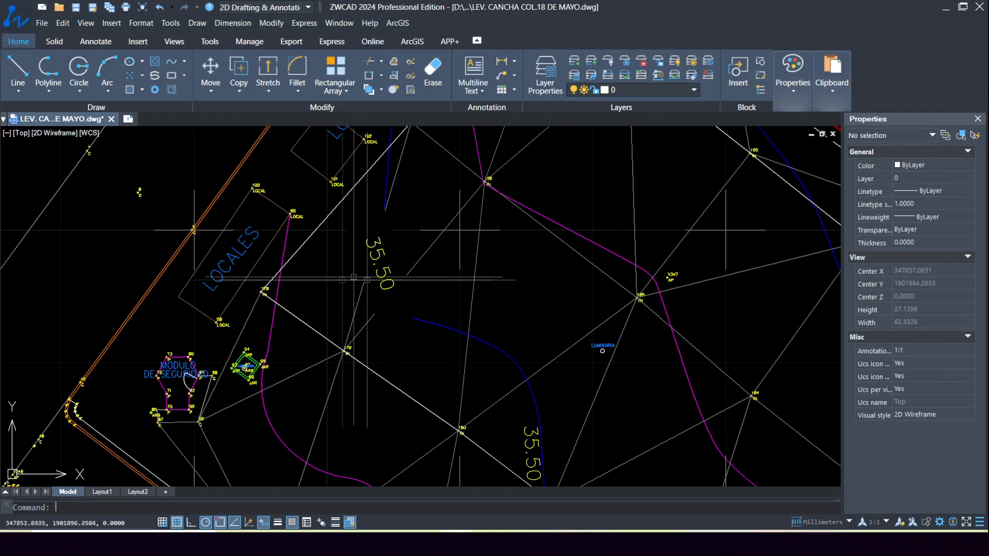
scroll(264, 291, up, 4)
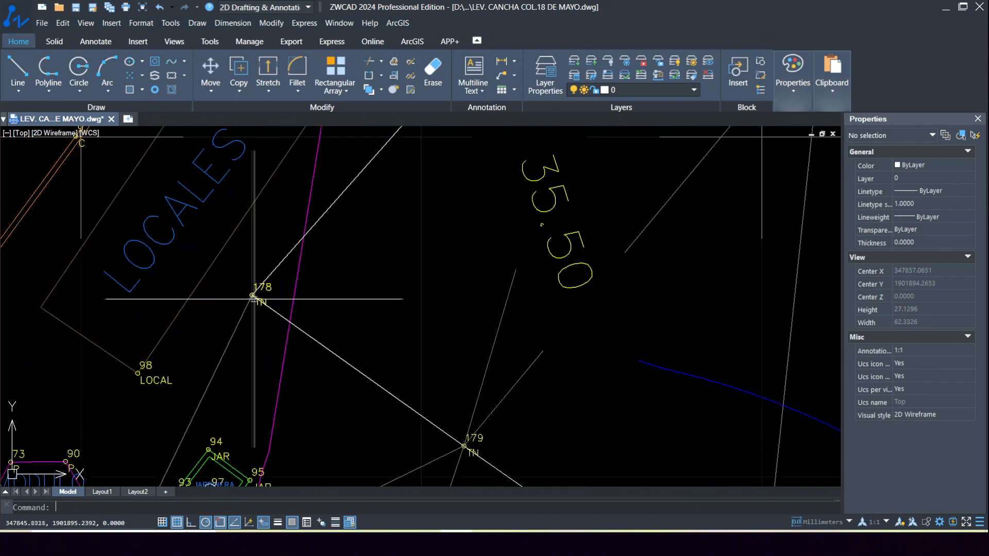
scroll(494, 264, down, 3)
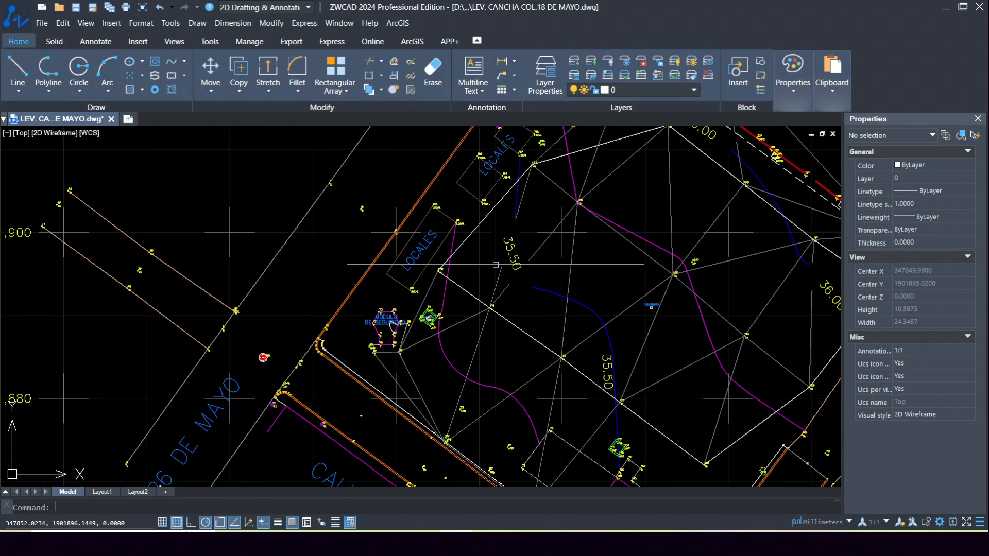
mouse_move(578, 234)
middle_down()
mouse_move(459, 281)
mouse_move(351, 234)
middle_up()
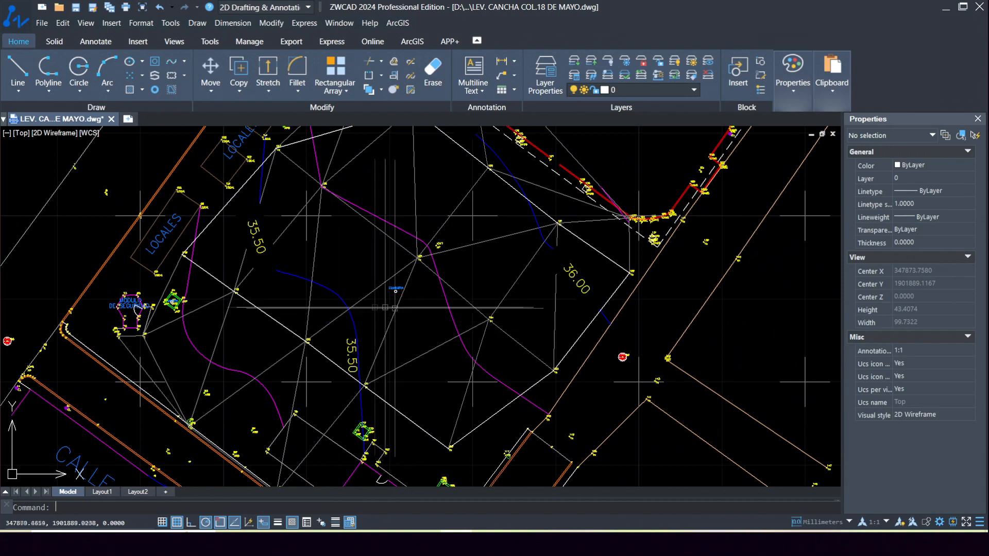
scroll(223, 281, up, 2)
scroll(168, 241, up, 10)
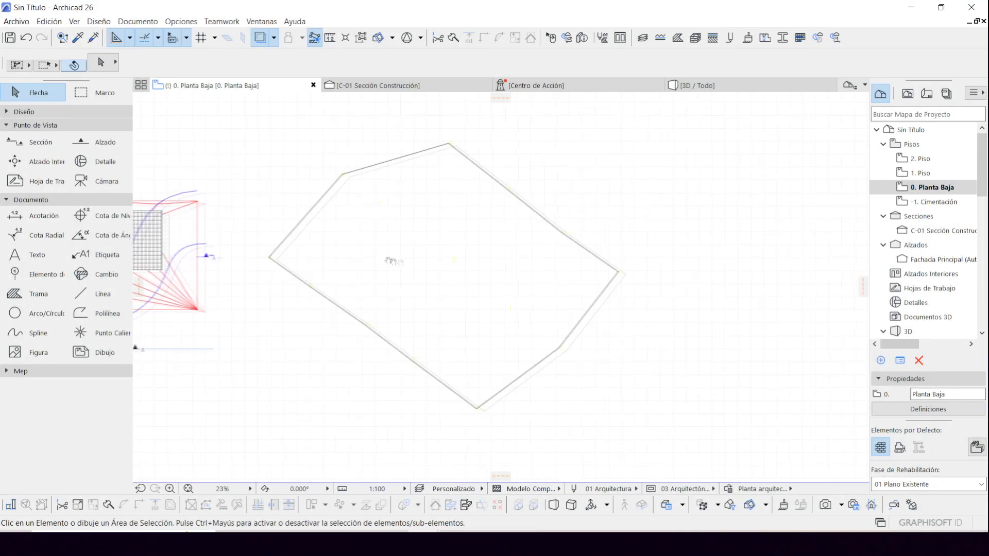
scroll(536, 245, up, 2)
click(418, 231)
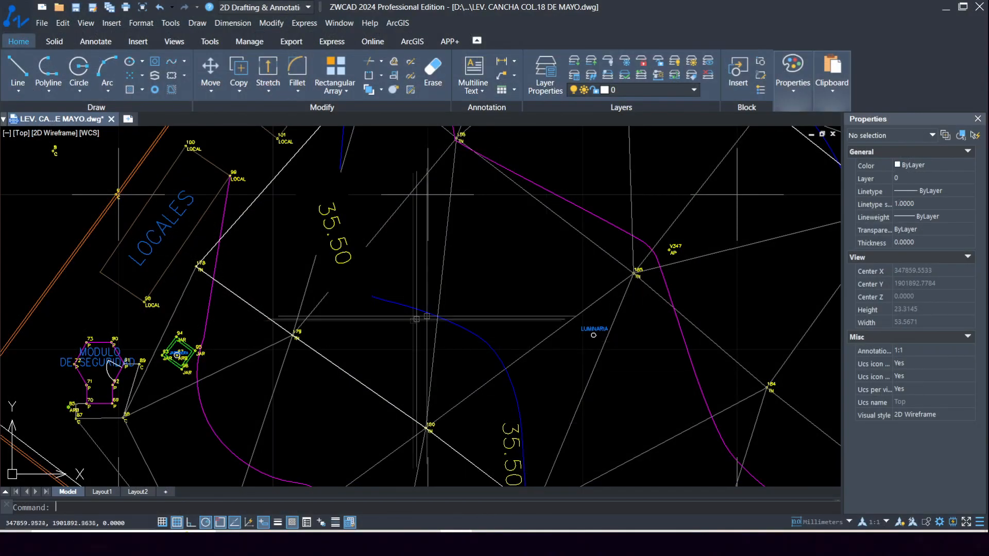
scroll(379, 354, down, 3)
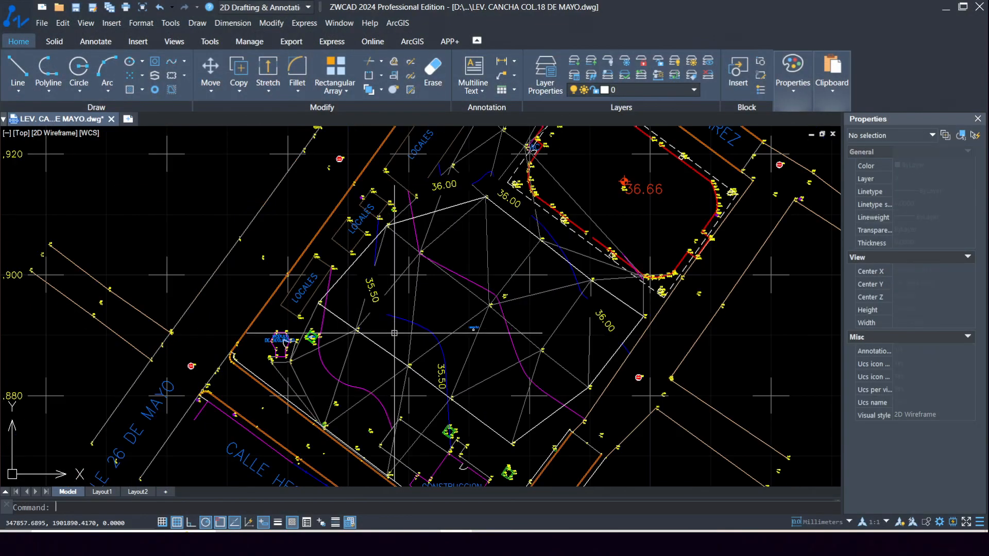
Select the perimeter polyline in the ZWCAD survey and review its extent around the interior ground points.
click(375, 342)
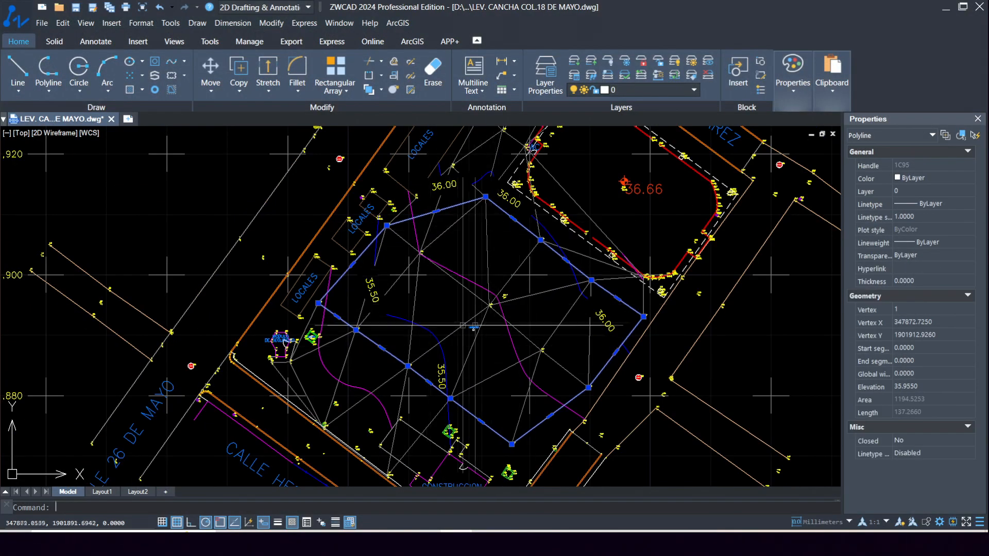
mouse_move(426, 542)
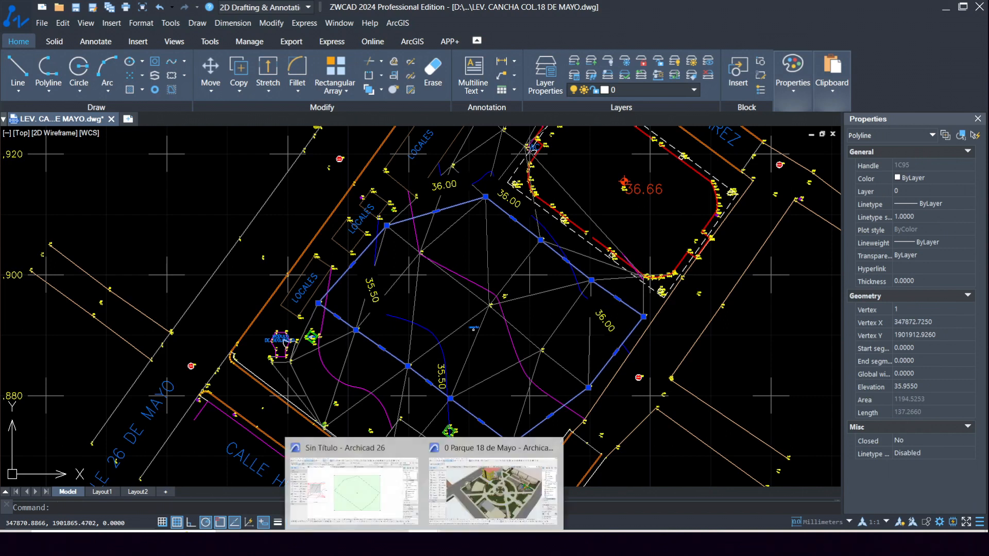
click(393, 491)
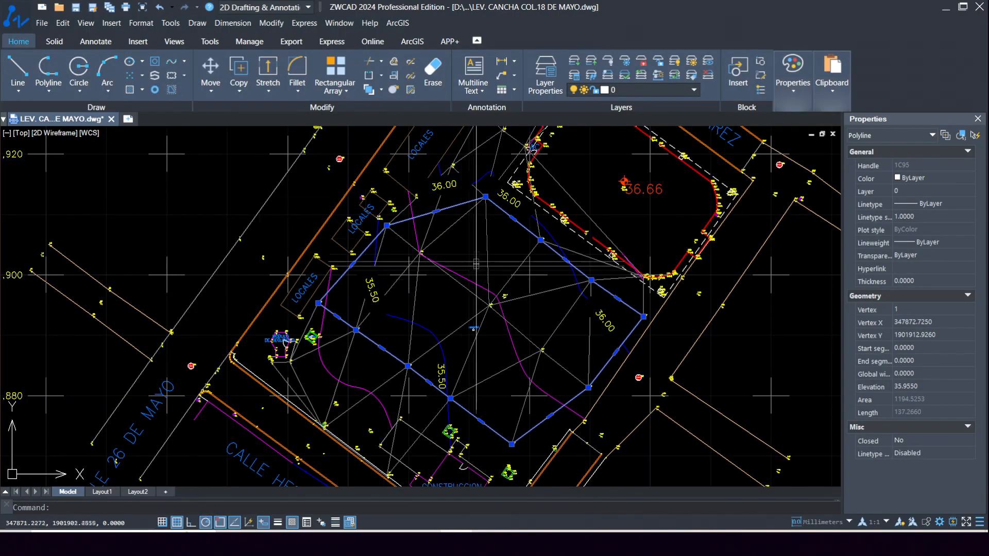
mouse_move(495, 268)
middle_down()
mouse_move(390, 368)
mouse_move(425, 311)
middle_up()
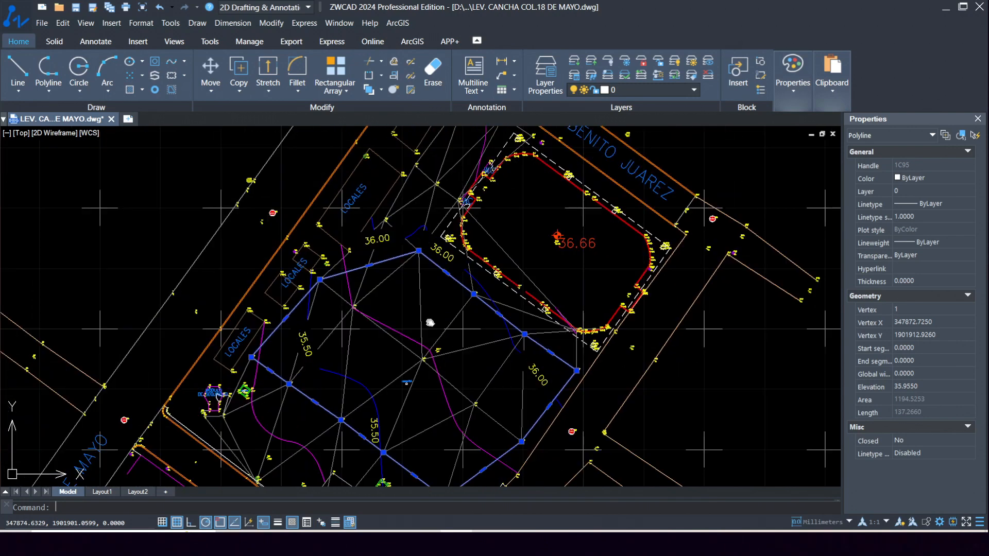
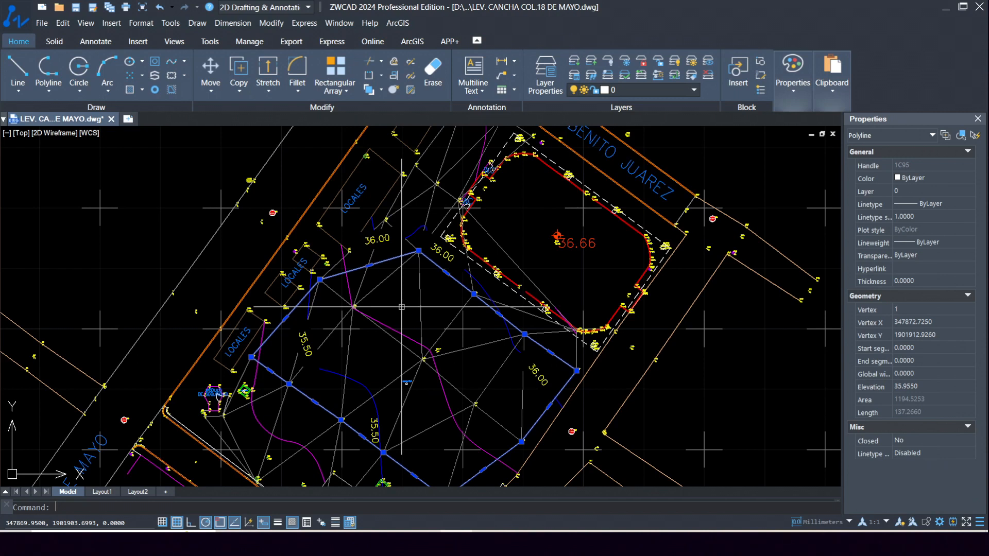
Switch to the untitled Archicad project, inspect the placed terreno drawing at point 187 and clear its selection.
mouse_move(424, 545)
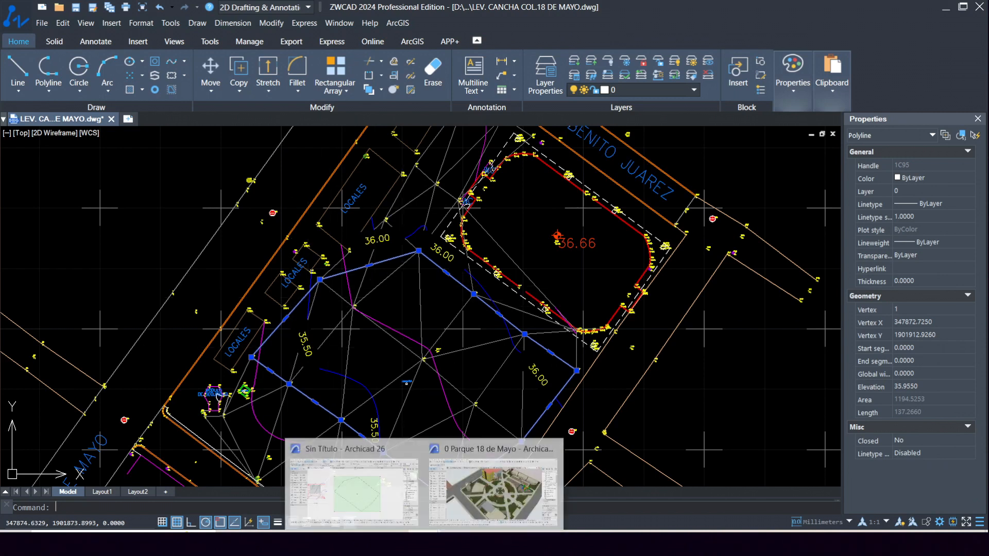
click(369, 496)
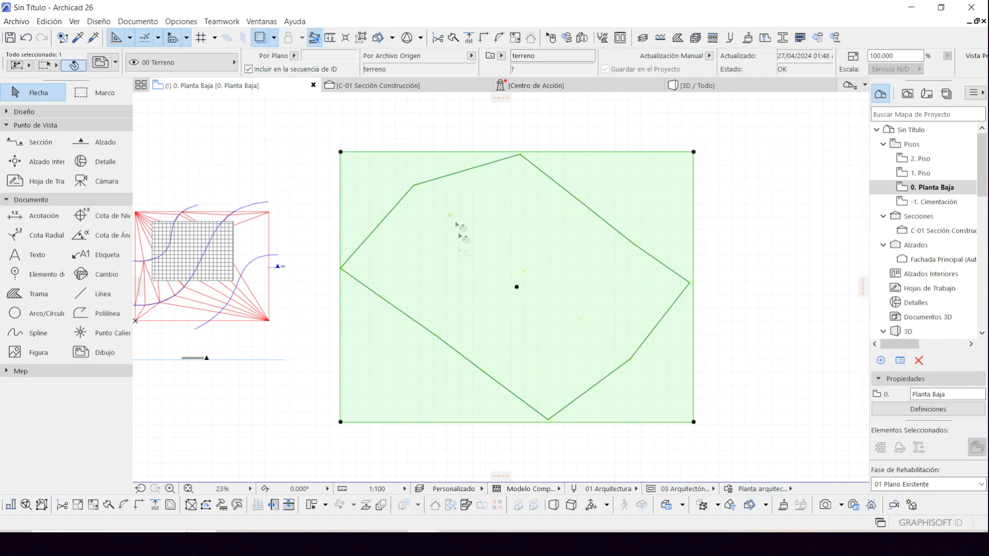
scroll(413, 186, up, 10)
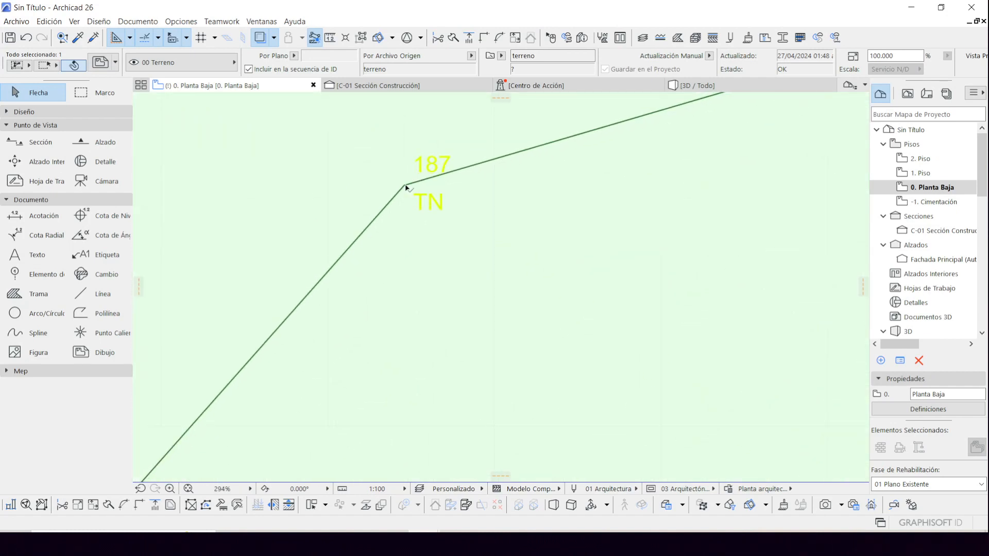
scroll(405, 188, down, 12)
click(491, 153)
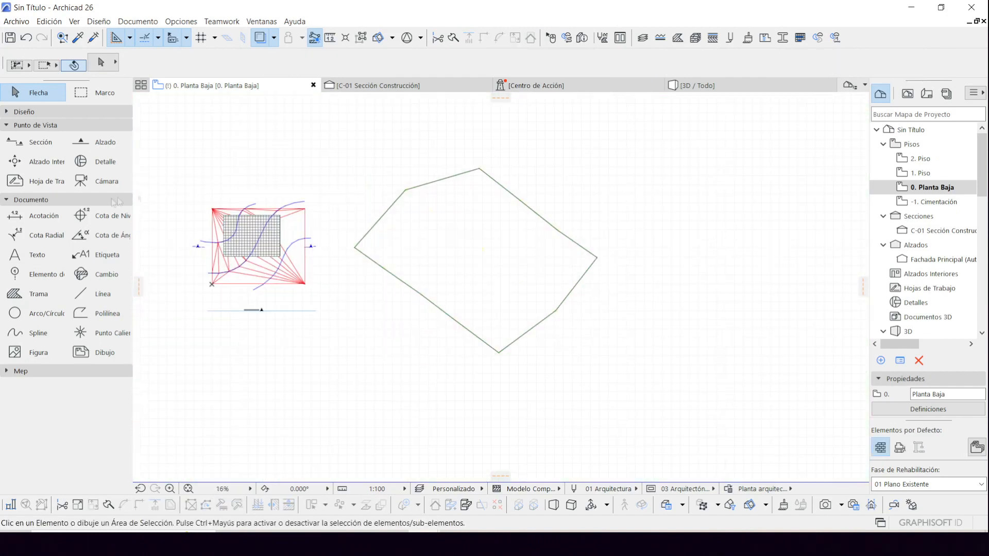
Draw a rectangular mesh enclosing the terrain outline, reusing the parameters of the existing contour mesh, and select it.
click(31, 112)
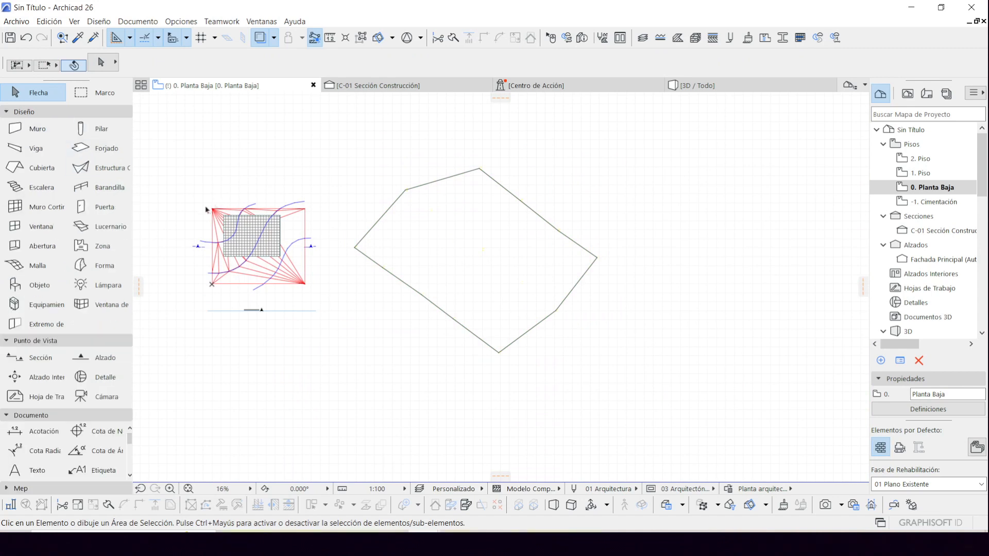
alt+click(287, 221)
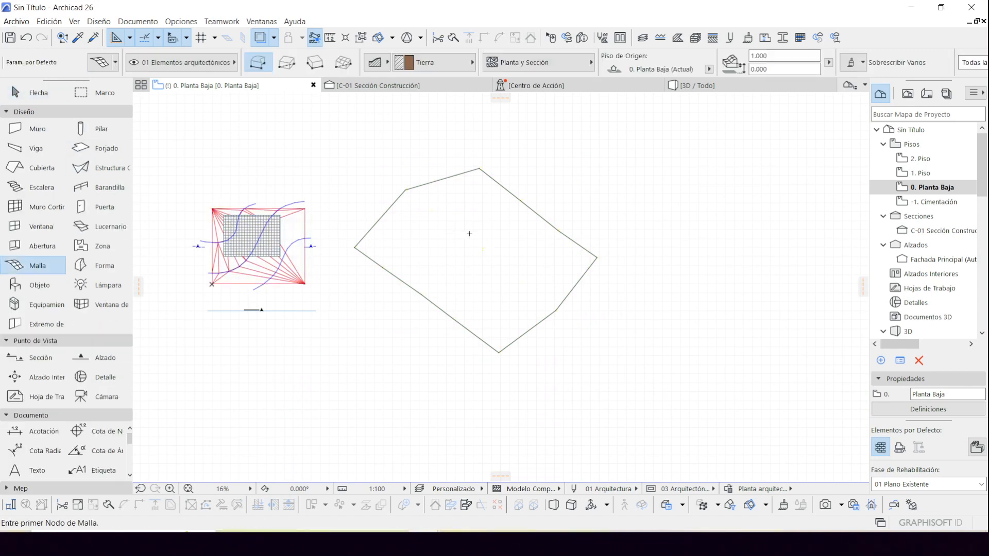
key(Escape)
click(386, 180)
Move the mesh's northwest corner to the outline's westernmost vertex and insert a new mesh node at point 187.
click(355, 167)
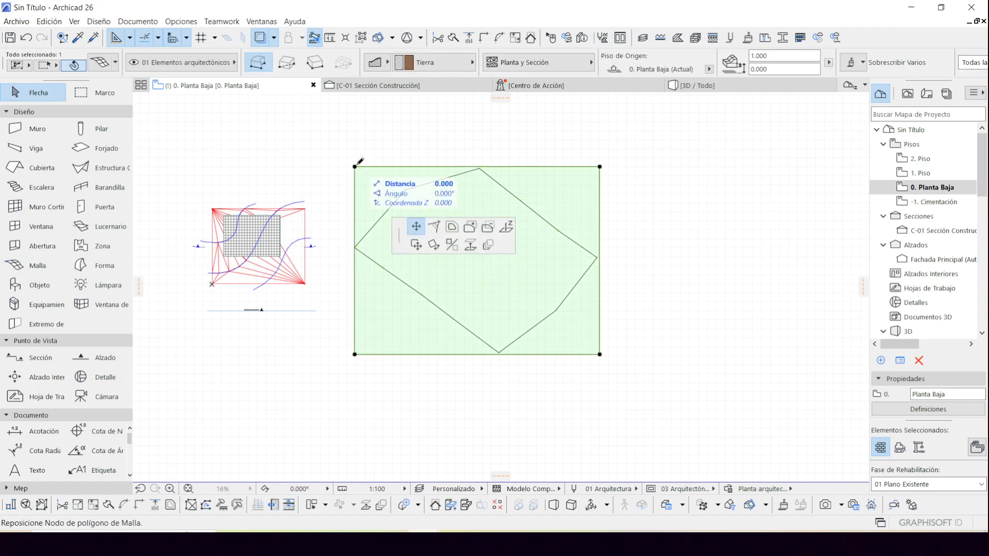
click(355, 247)
click(424, 225)
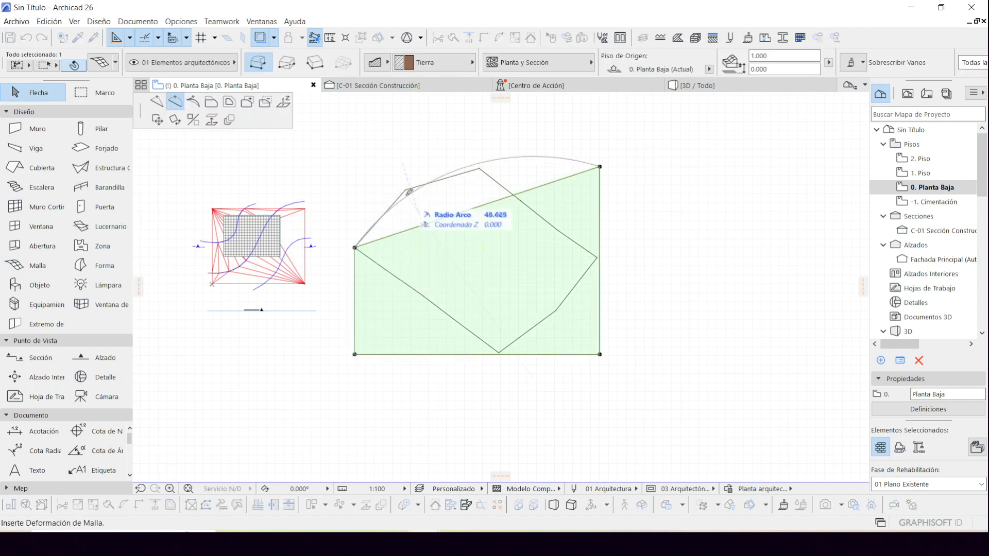
click(157, 101)
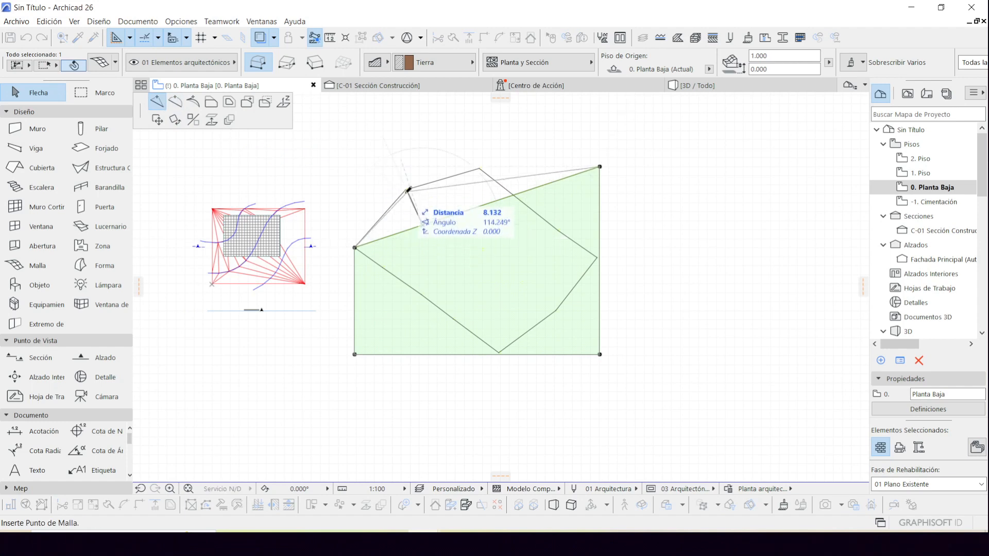
click(407, 190)
Move the mesh's northeast corner to the outline's northernmost vertex and its southeast corner to point 191.
click(599, 168)
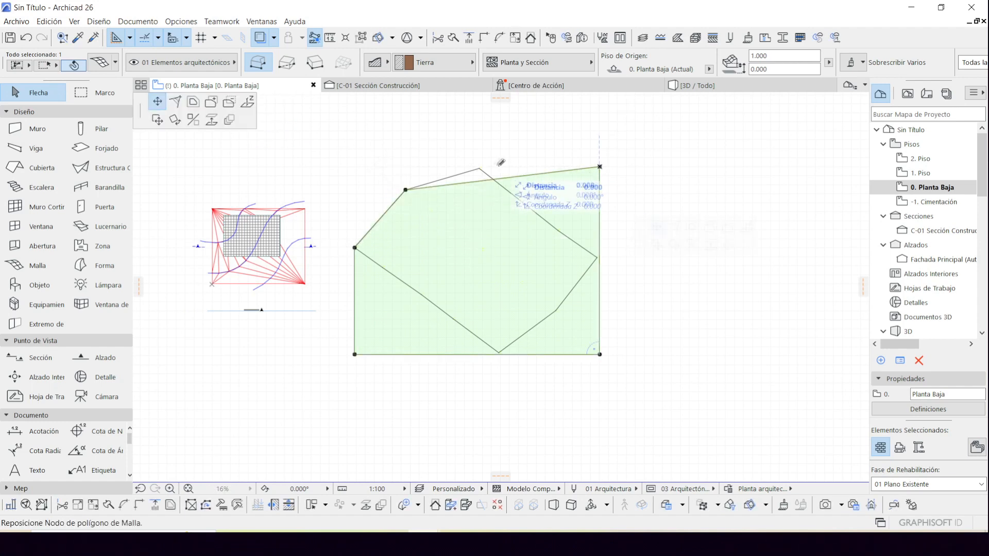
click(479, 168)
click(600, 355)
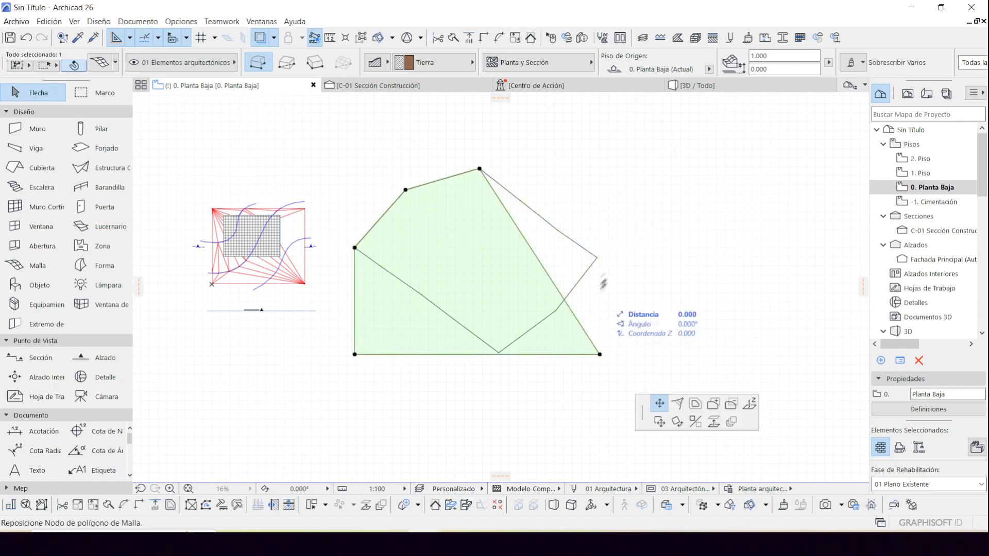
scroll(561, 229, up, 3)
scroll(561, 230, up, 5)
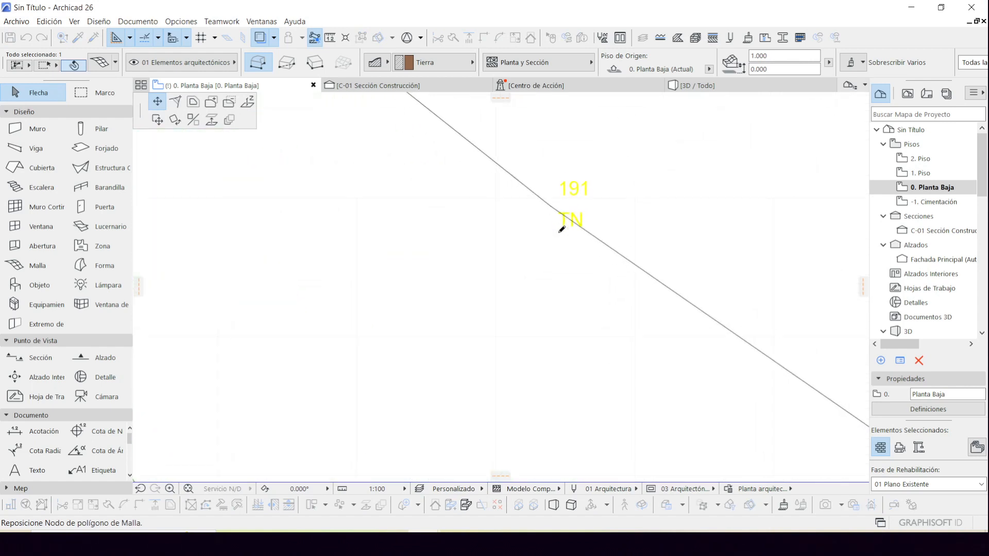
scroll(543, 237, down, 5)
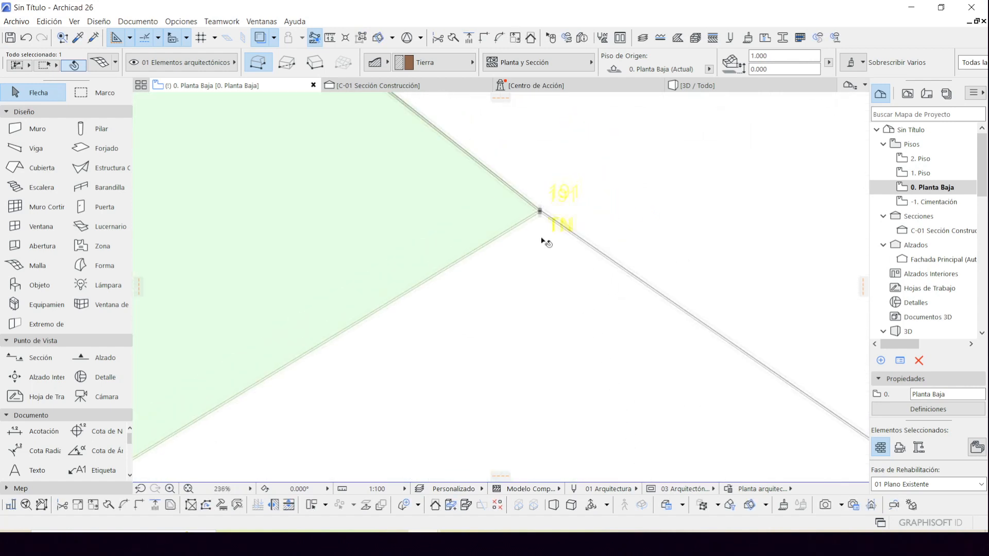
click(541, 236)
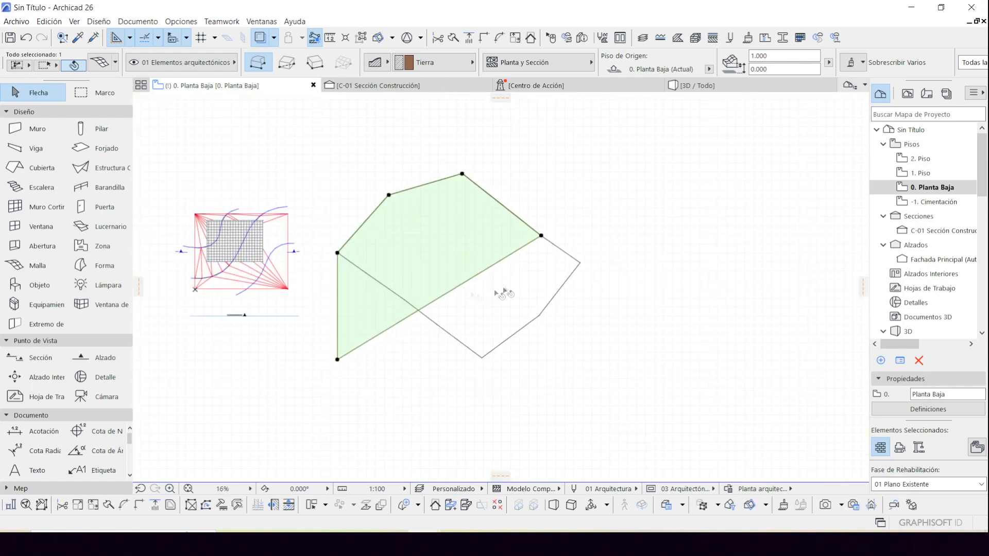
Insert two new nodes on the mesh's open southeast edge, one at point 192 and one at the outline's next vertex southwest of it.
click(437, 303)
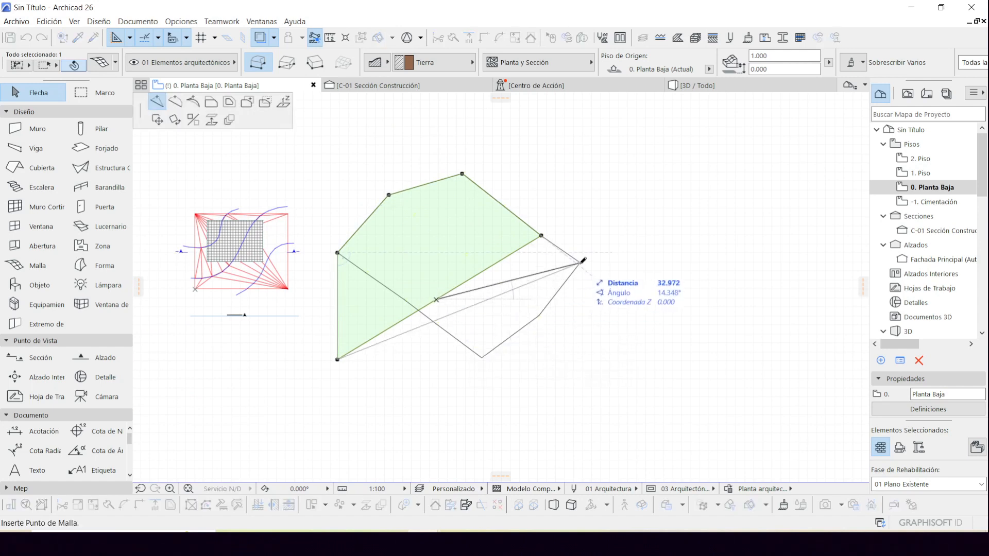
scroll(587, 260, up, 4)
click(601, 241)
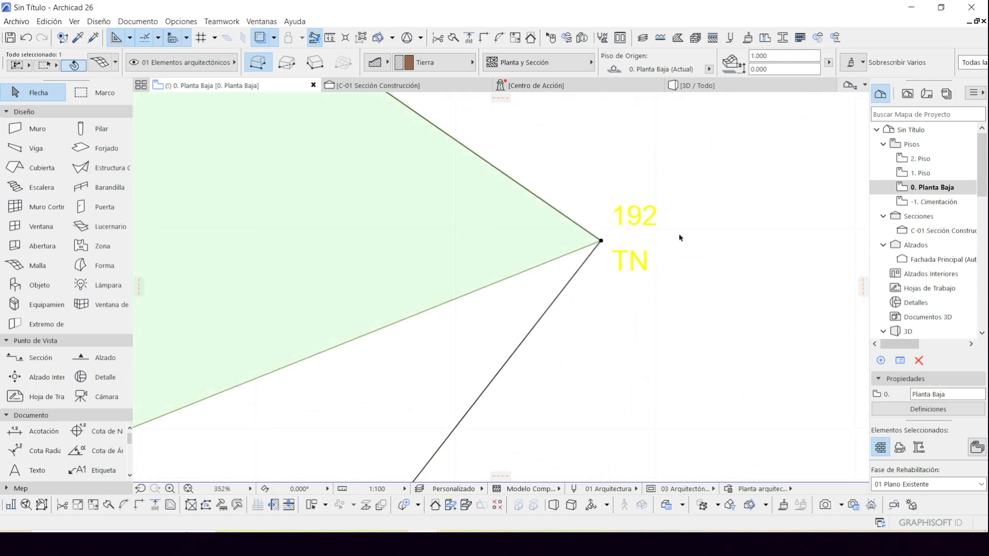
scroll(679, 238, down, 5)
click(571, 361)
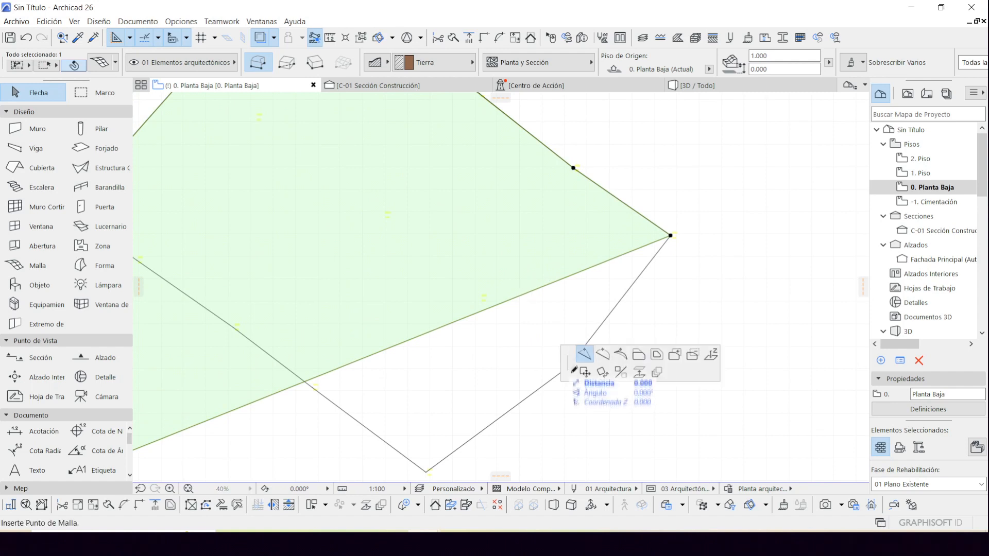
scroll(515, 370, up, 5)
click(571, 298)
scroll(661, 279, down, 5)
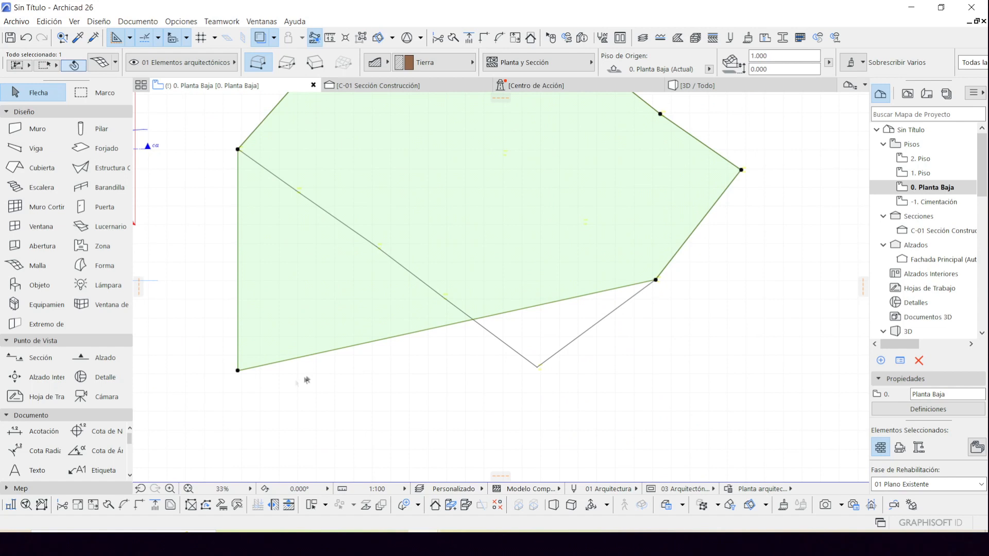
Move the mesh's southwest corner to point 182, the outline's southernmost vertex.
click(238, 371)
scroll(540, 363, up, 5)
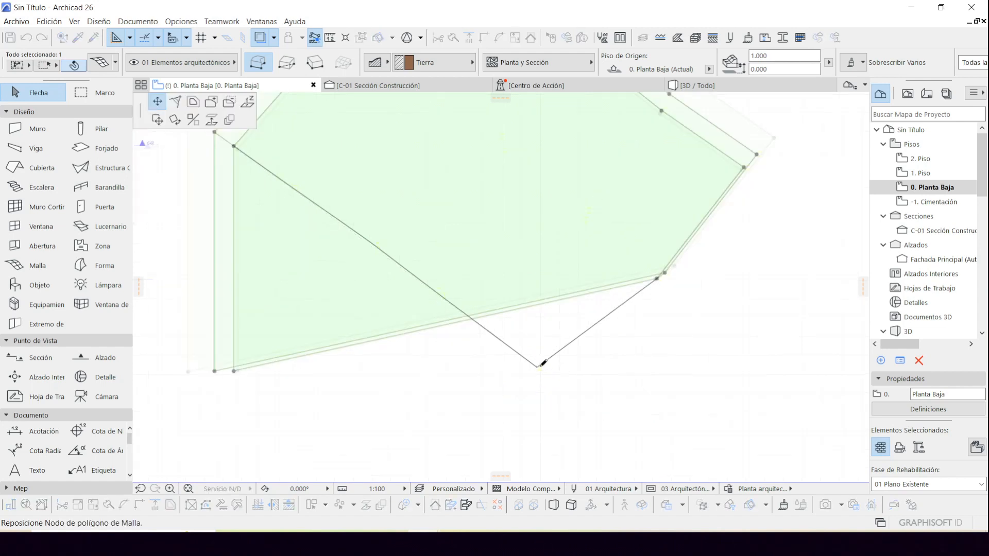
scroll(496, 384, up, 3)
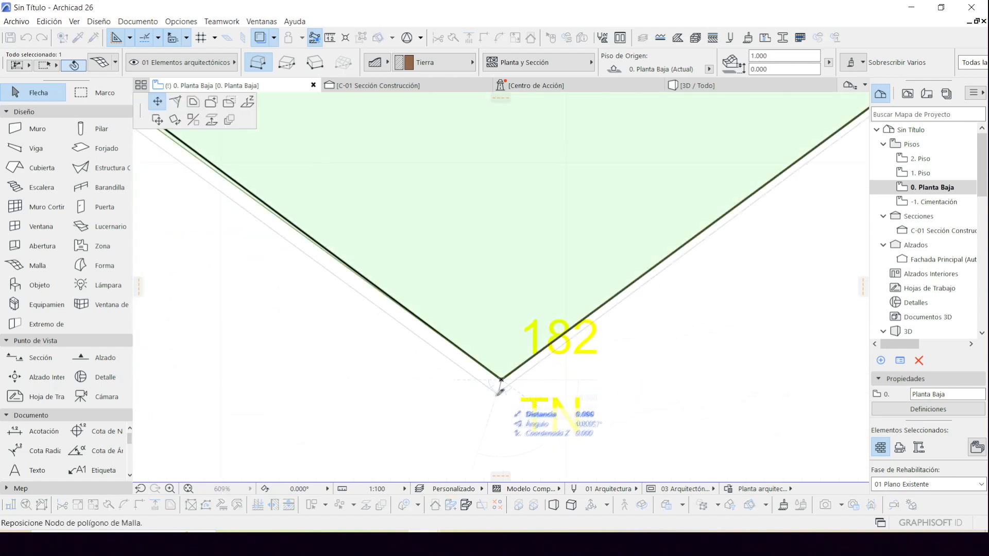
click(489, 392)
scroll(493, 373, down, 10)
scroll(449, 311, up, 4)
scroll(438, 329, up, 2)
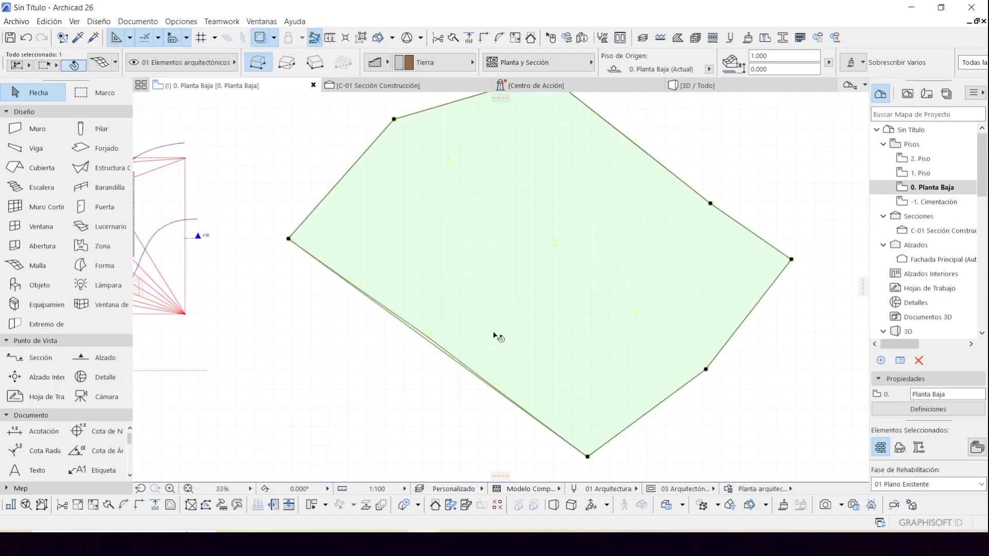
Explode the terreno drawing in the current view, keeping the original elements and using the drawing's layer.
key(Escape)
right_click(512, 250)
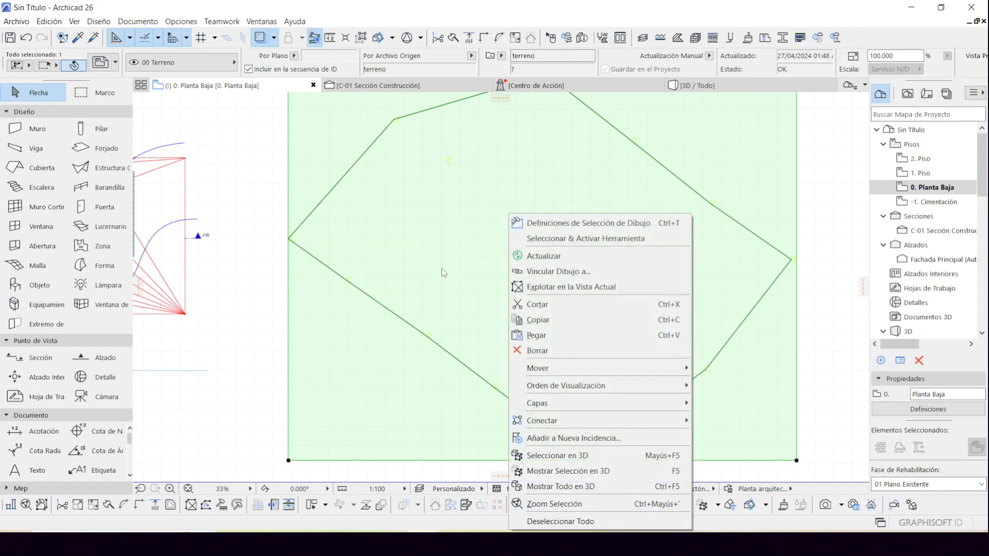
click(555, 287)
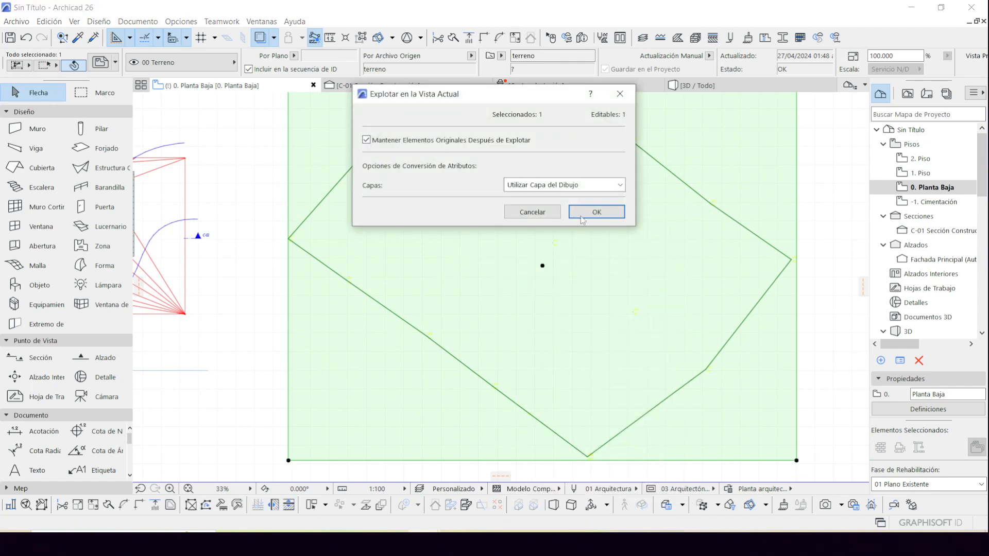
click(583, 218)
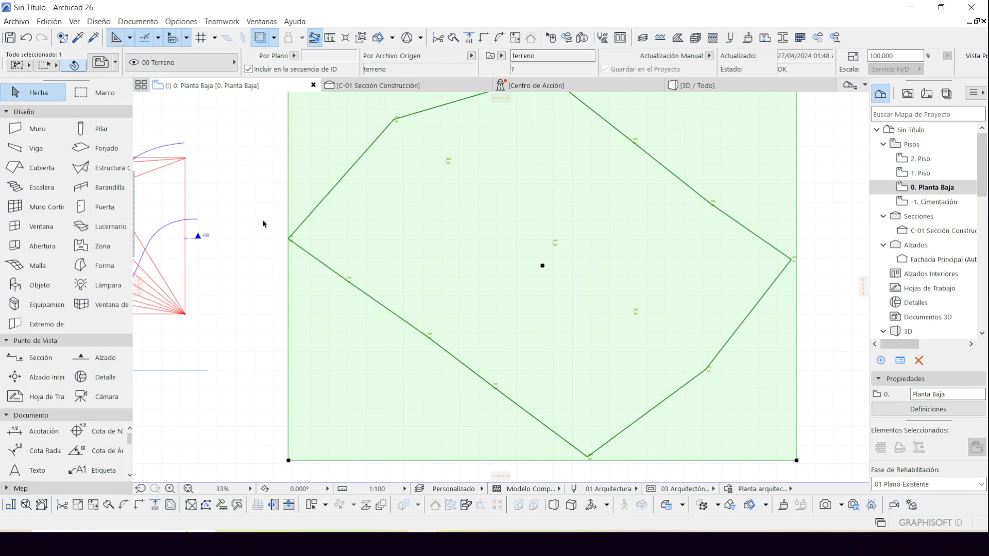
Create a mesh from the exploded terrain outline with a node at every boundary point, and select it.
scroll(447, 295, down, 2)
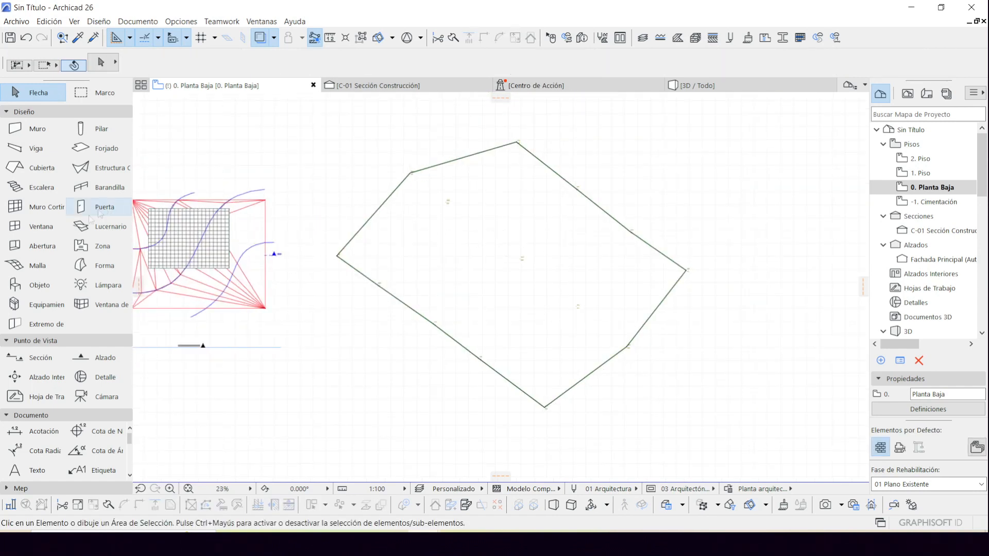
click(37, 266)
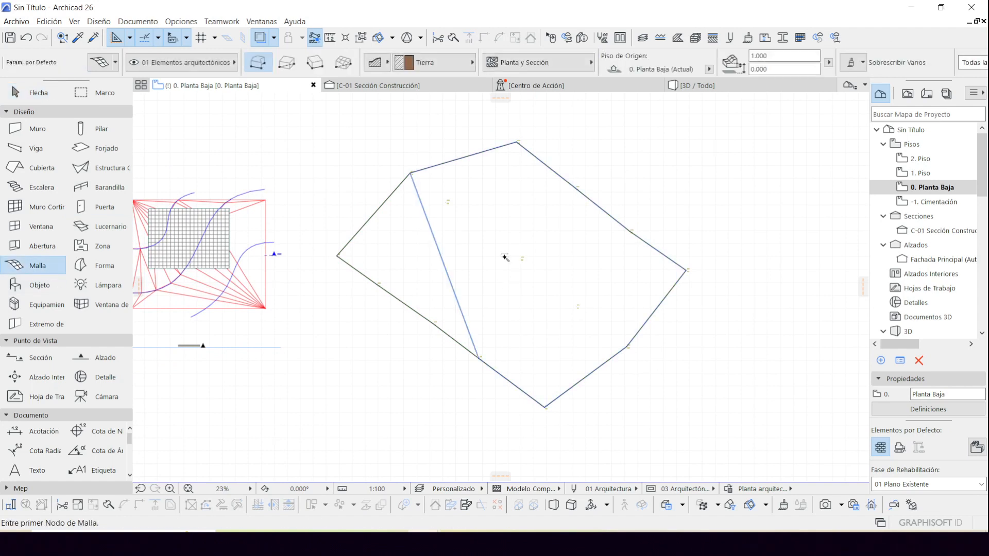
click(434, 260)
click(569, 215)
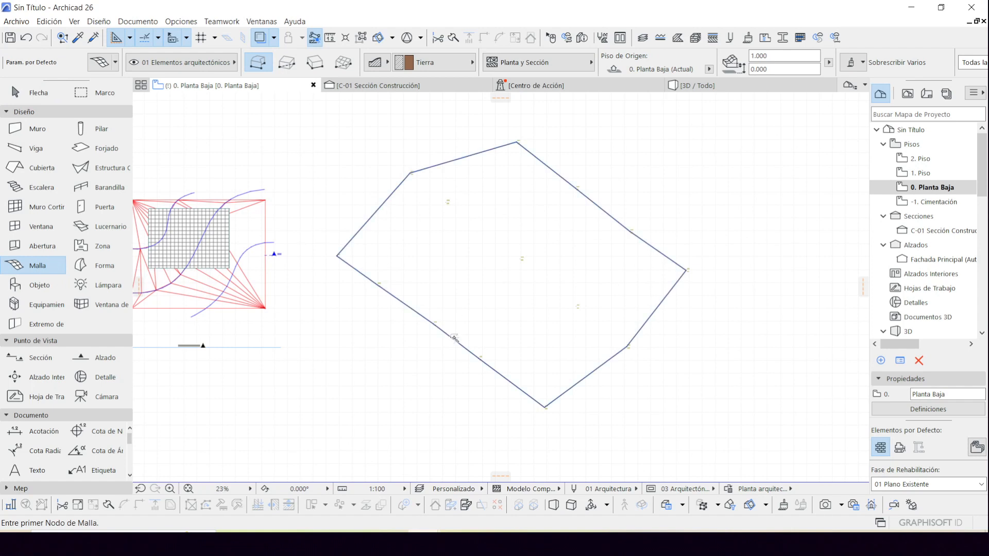
key(Escape)
click(450, 242)
Examine the mesh's boundary nodes against the survey points, and clear the selection.
scroll(410, 172, up, 10)
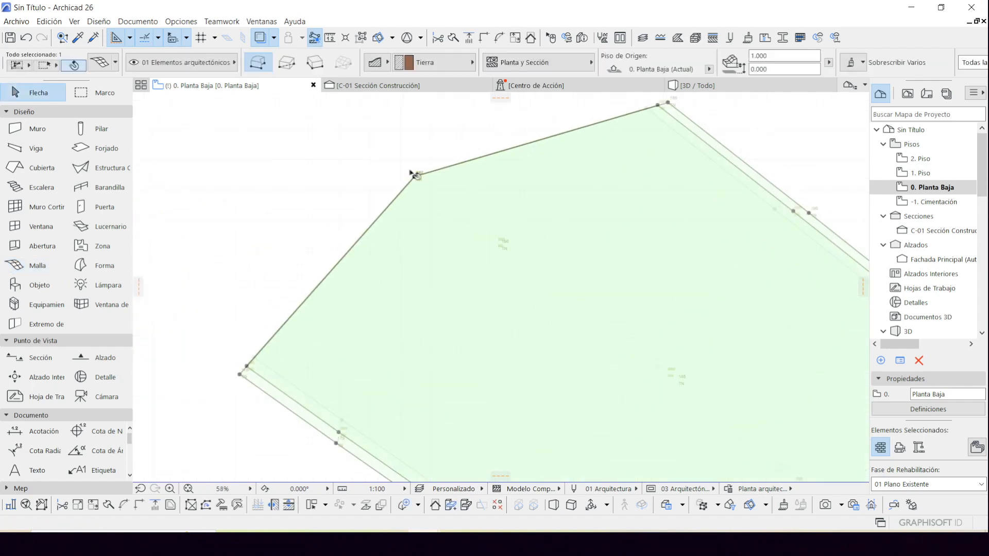
scroll(423, 191, down, 10)
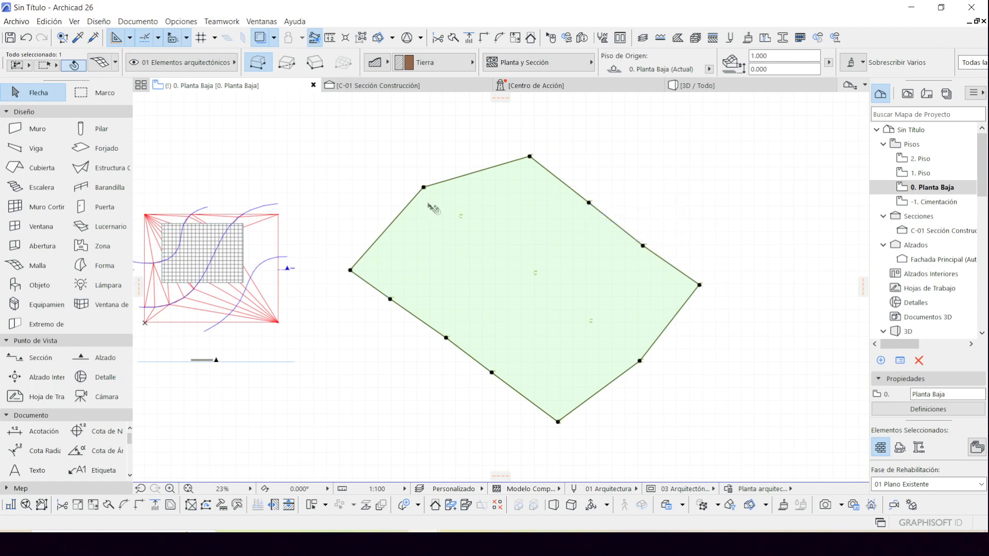
scroll(432, 206, up, 3)
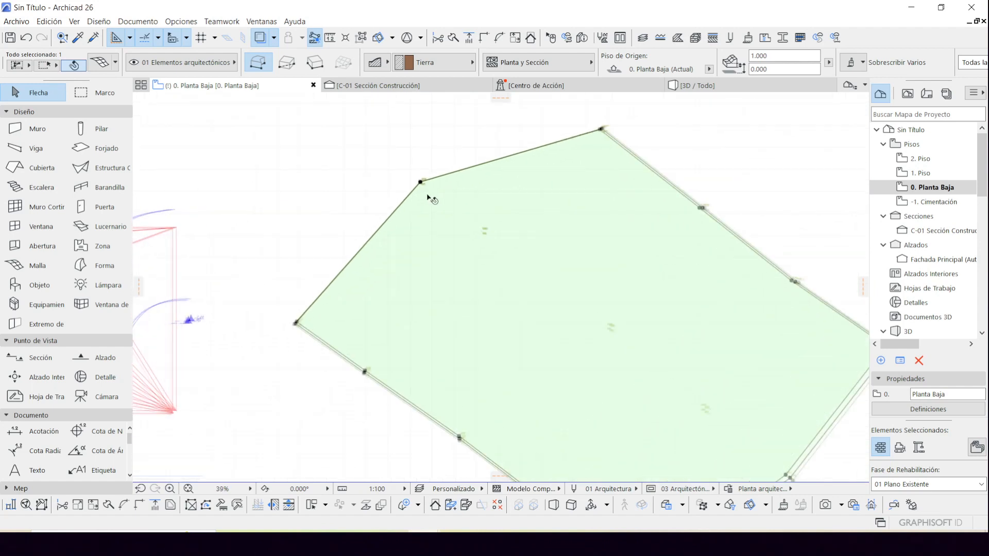
click(250, 199)
click(282, 199)
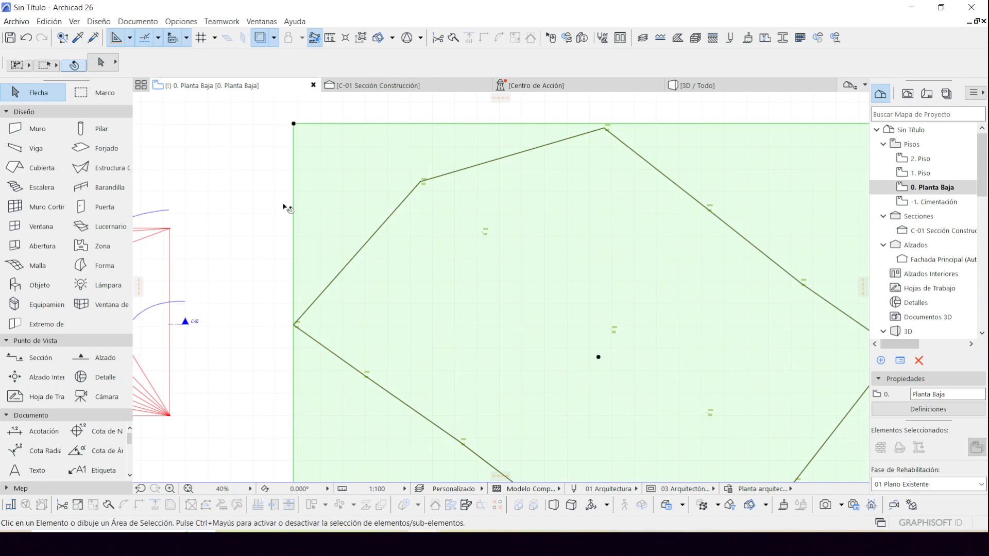
key(Escape)
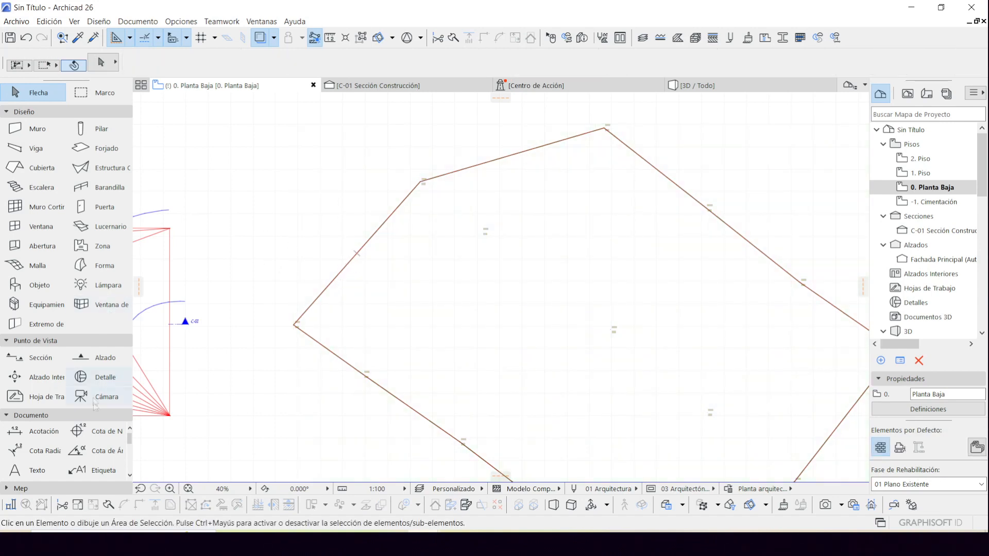
Draw a polyline from point 178 through interior point 186 to point 189.
click(49, 113)
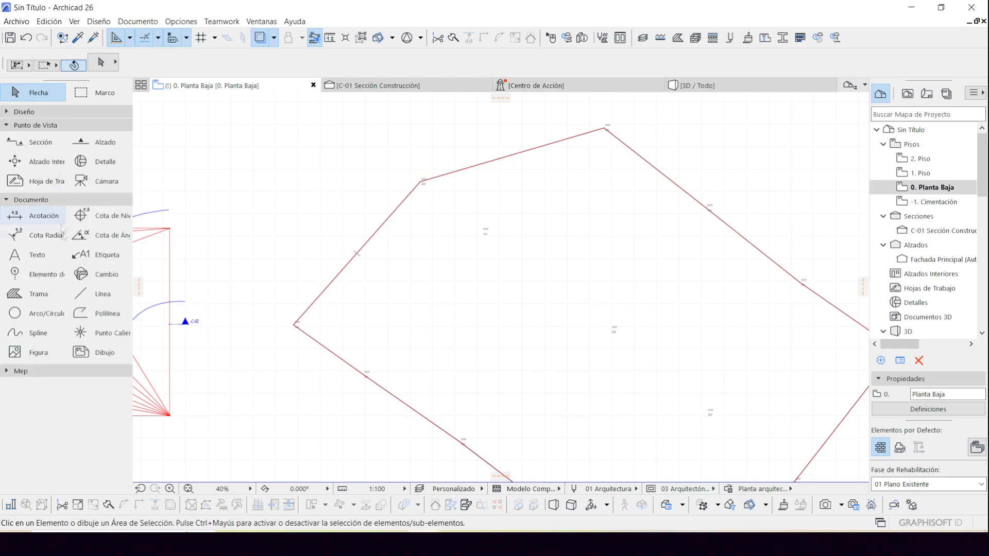
click(103, 313)
scroll(289, 337, up, 10)
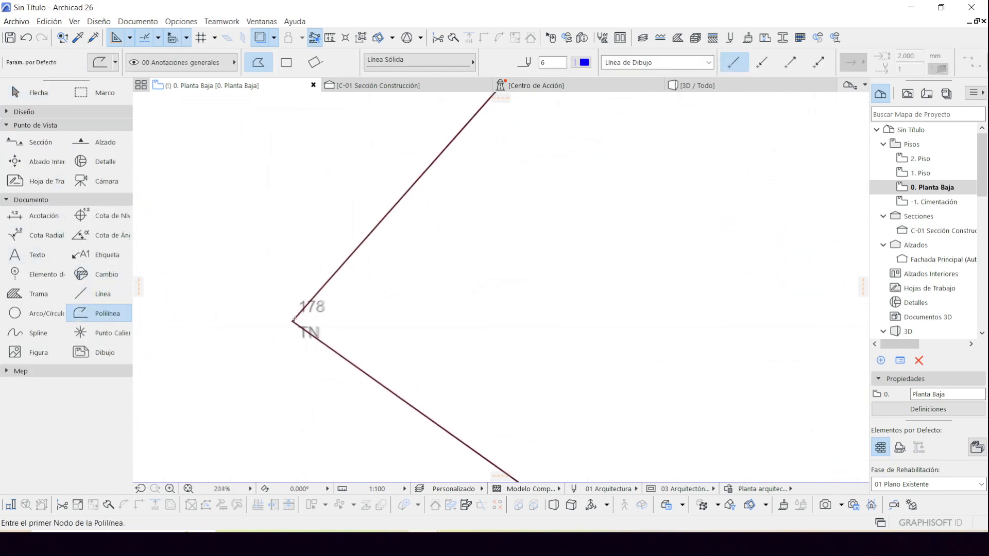
click(288, 323)
scroll(289, 323, down, 5)
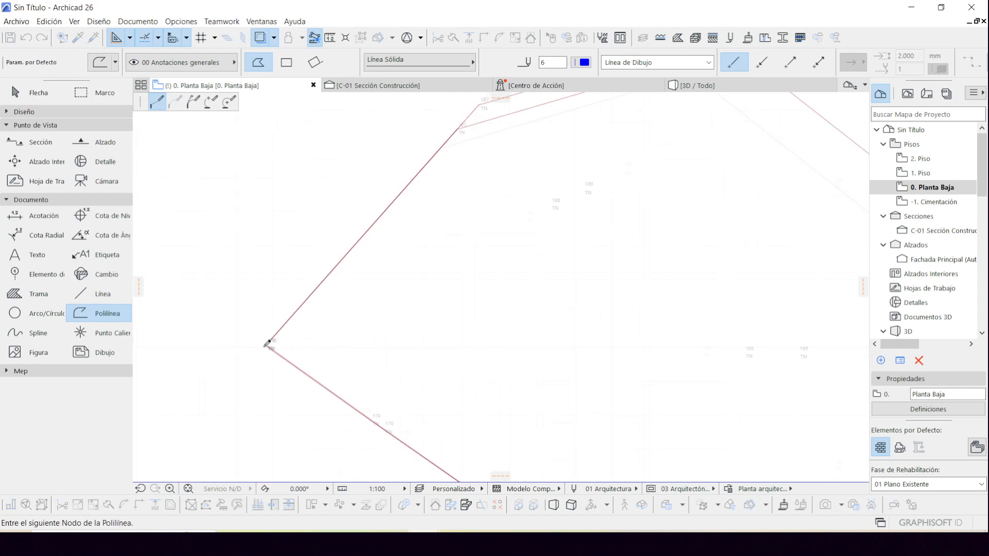
scroll(460, 253, up, 2)
scroll(460, 253, up, 3)
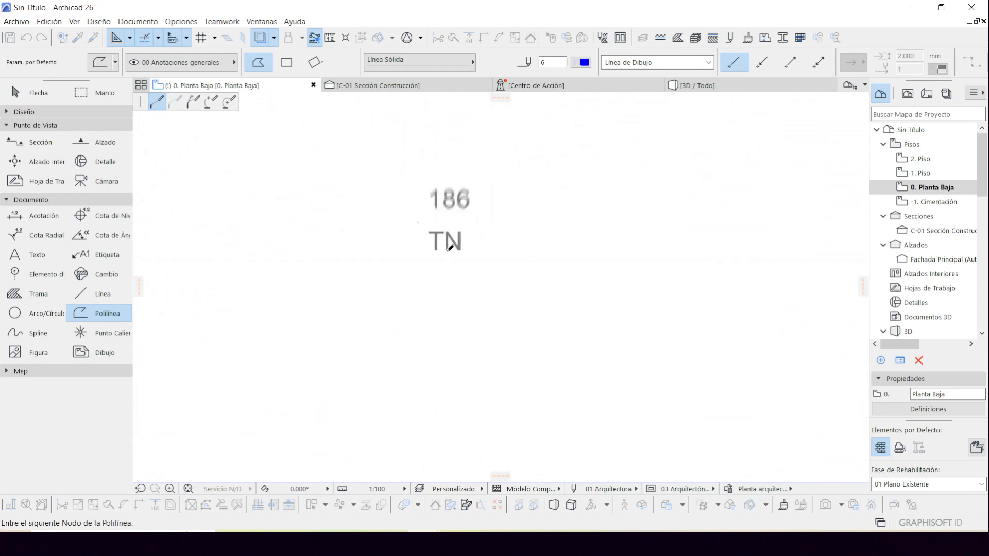
click(418, 219)
scroll(421, 333, down, 5)
scroll(602, 170, up, 4)
scroll(600, 172, up, 4)
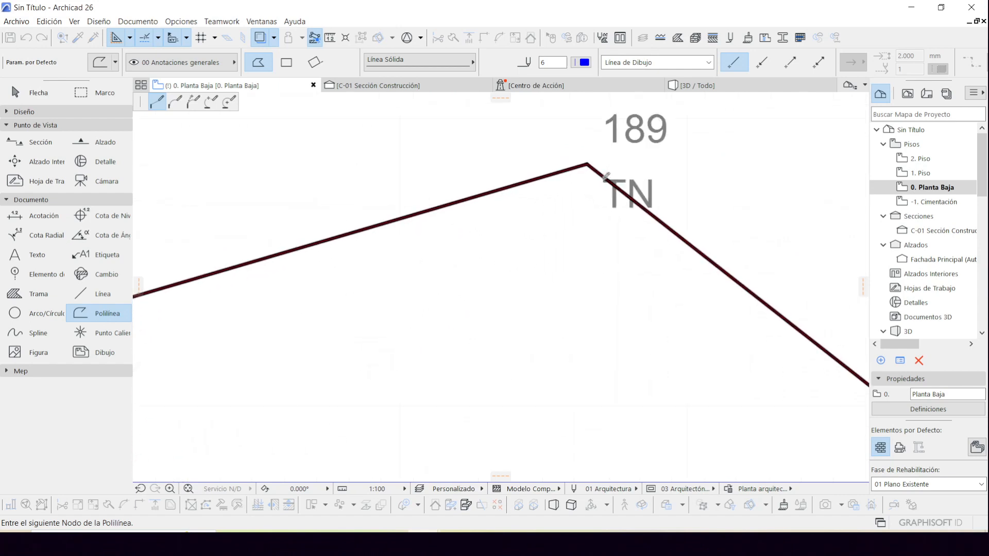
double_click(587, 164)
scroll(587, 164, down, 8)
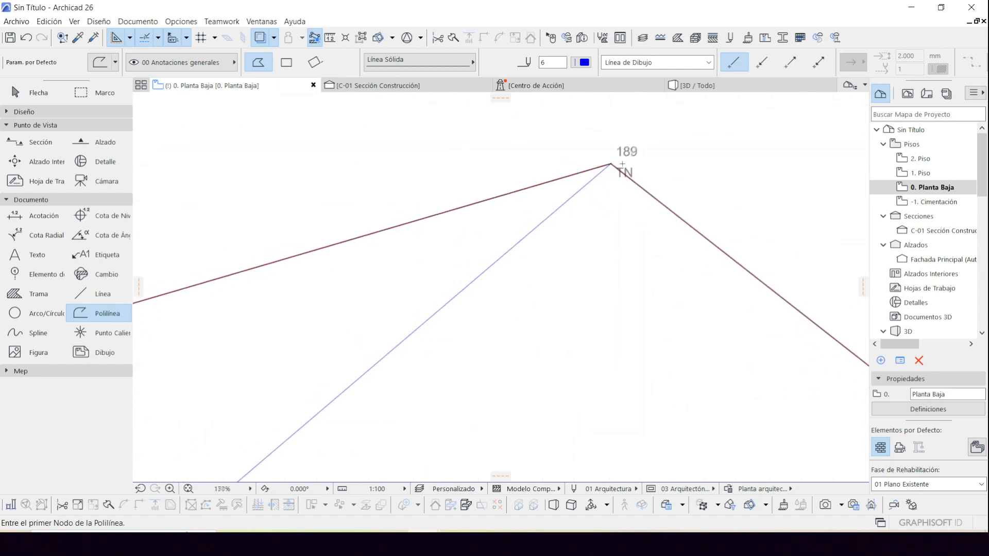
scroll(505, 219, up, 3)
key(Escape)
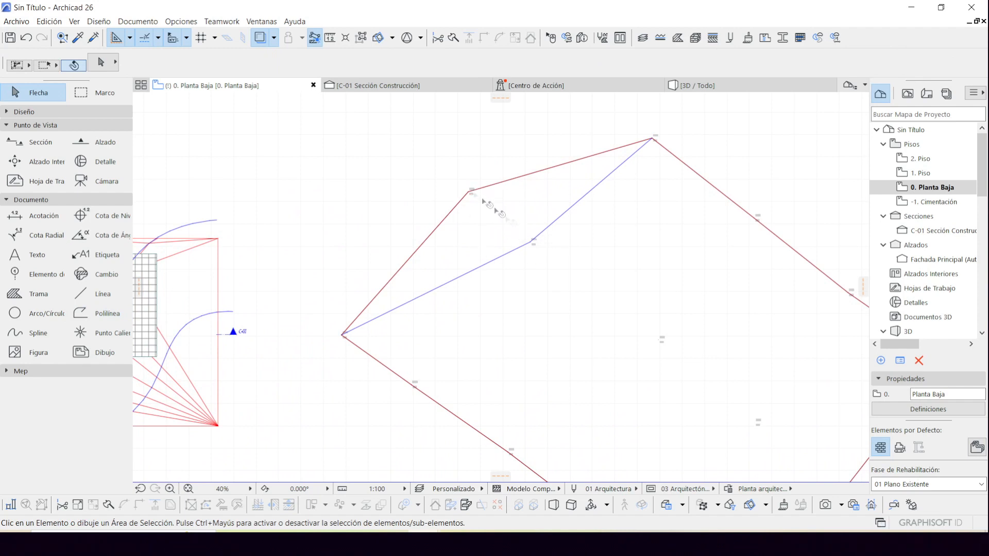
click(569, 242)
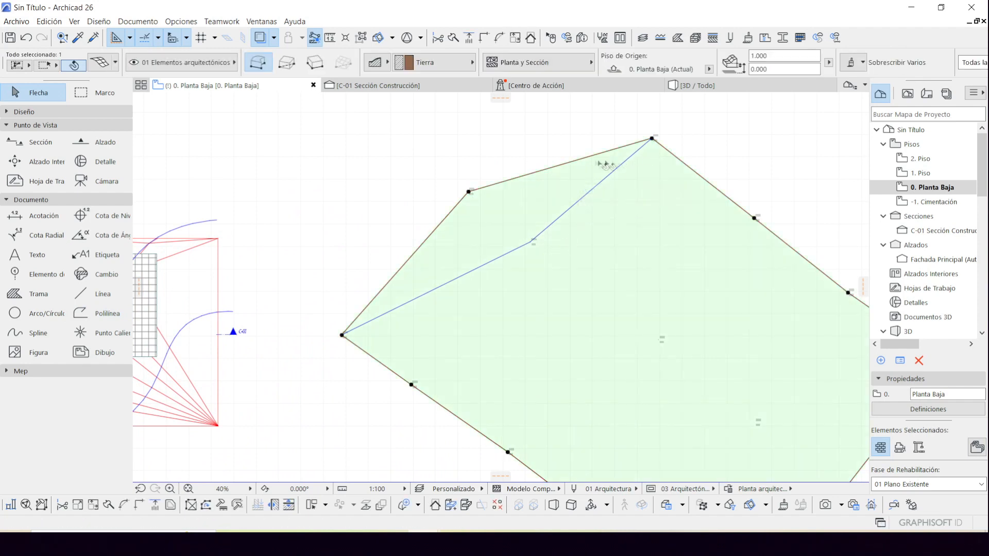
click(43, 112)
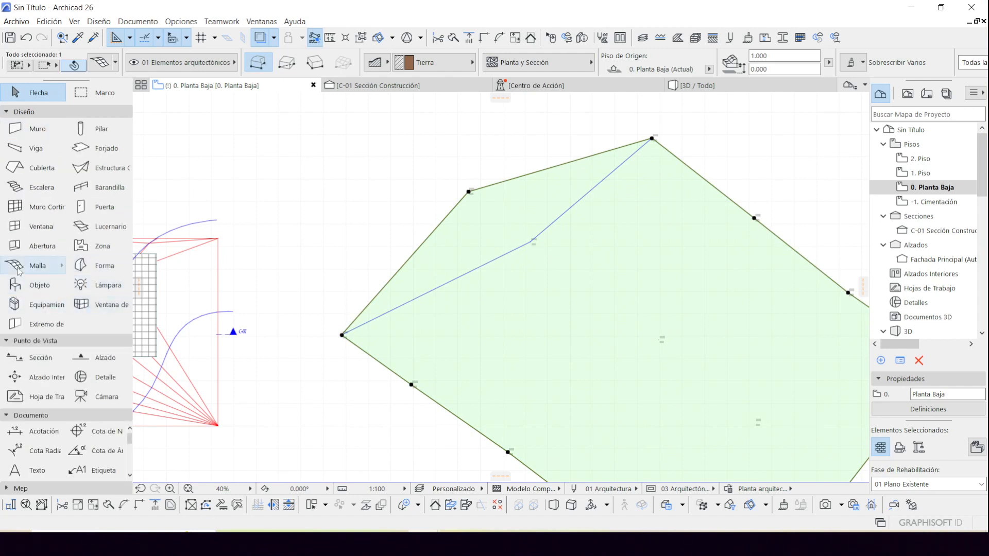
click(35, 265)
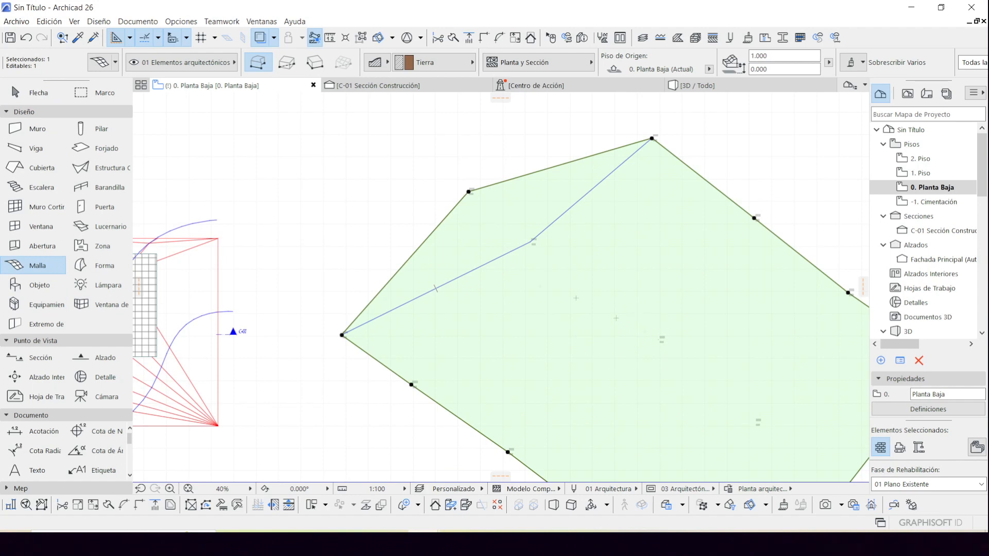
middle_drag(577, 339, 421, 239)
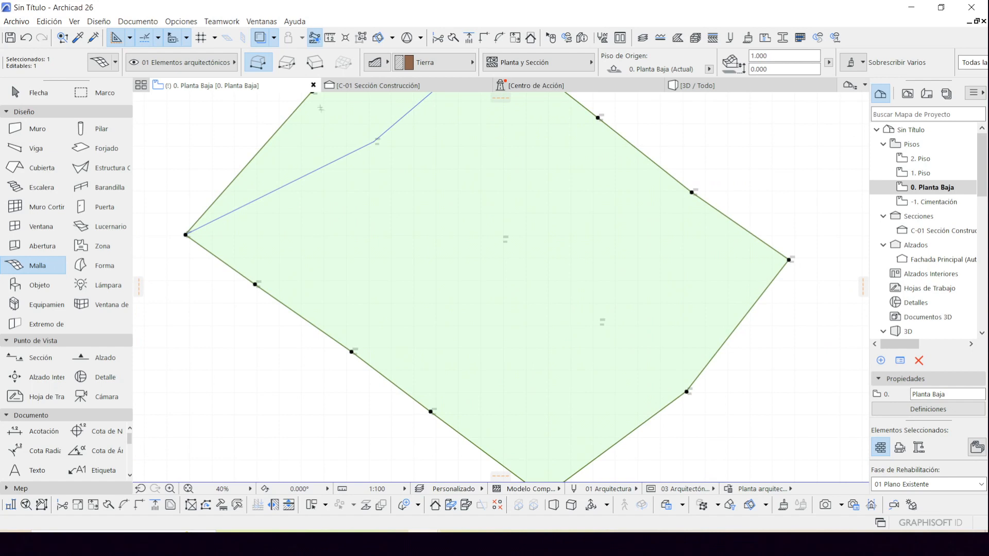
middle_drag(292, 219, 339, 319)
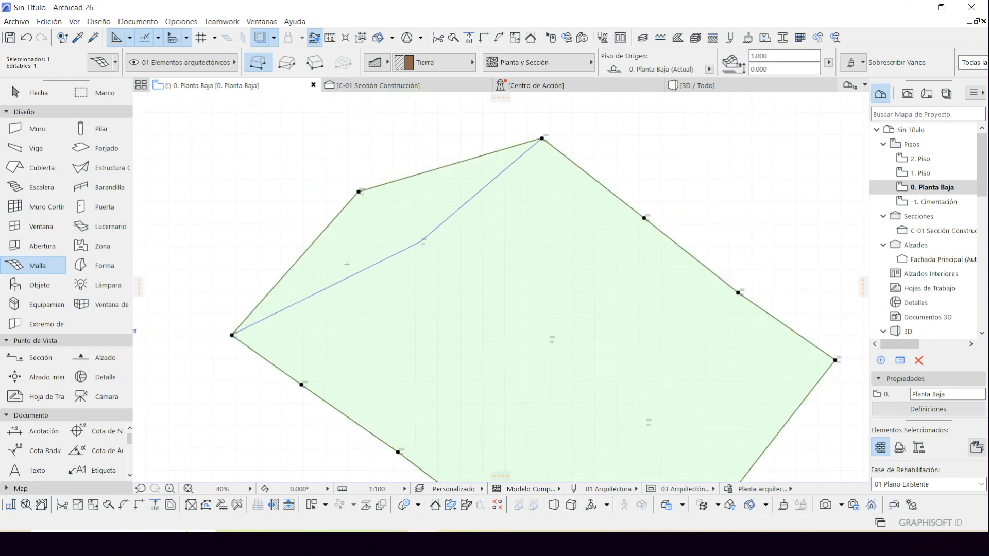
Deselect the terrain mesh and discard the blue polyline crossing its upper corner area.
key(Escape)
key(Escape)
key(Escape)
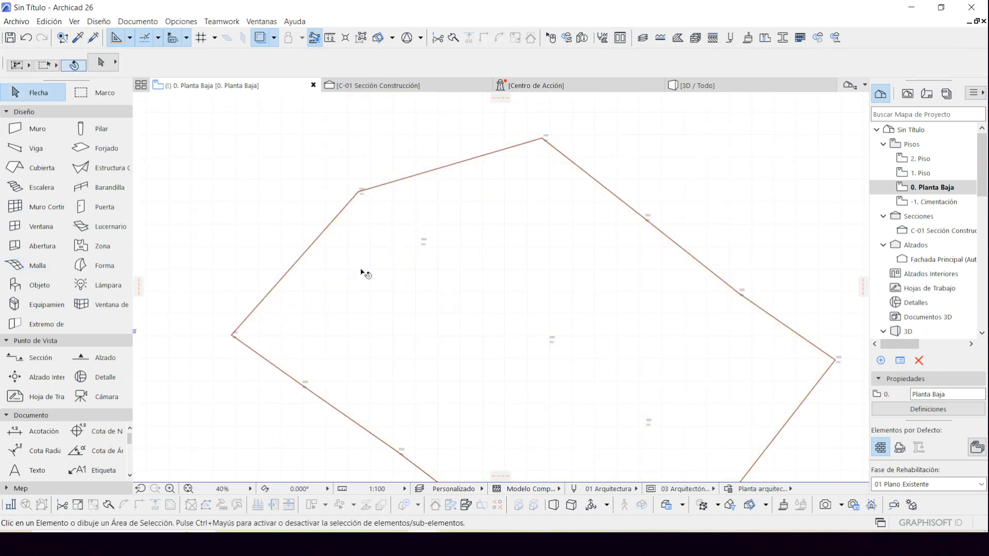
Draw a polyline across the terrain mesh through survey points 187, 186, 185, 184 and 183.
click(23, 111)
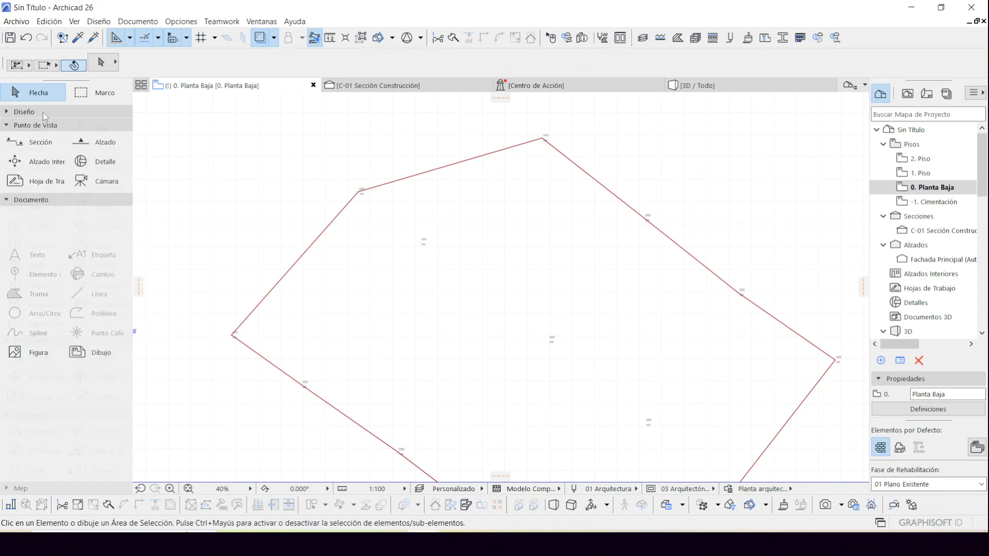
click(103, 313)
scroll(341, 177, up, 10)
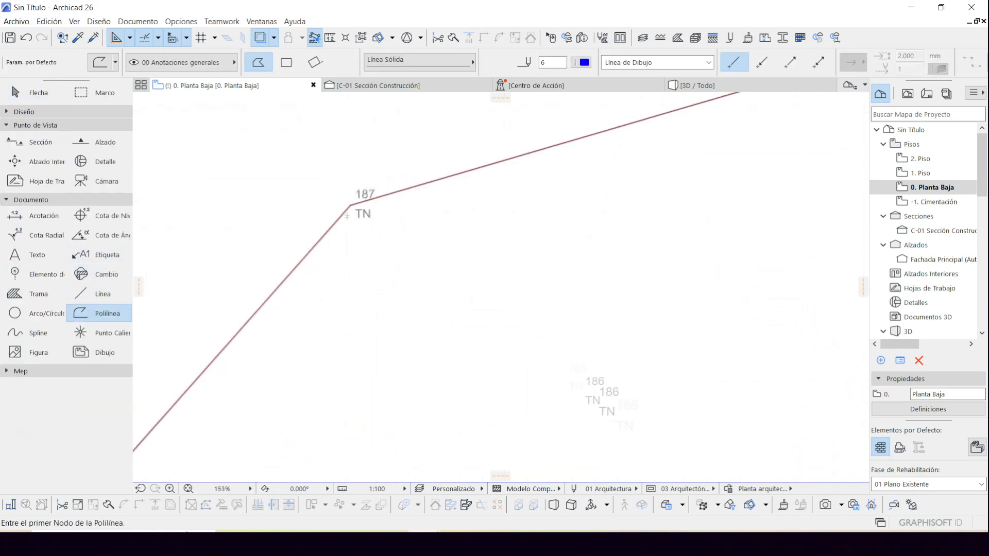
click(342, 187)
scroll(342, 170, down, 7)
scroll(475, 279, up, 5)
click(472, 303)
scroll(464, 237, down, 7)
scroll(601, 336, up, 7)
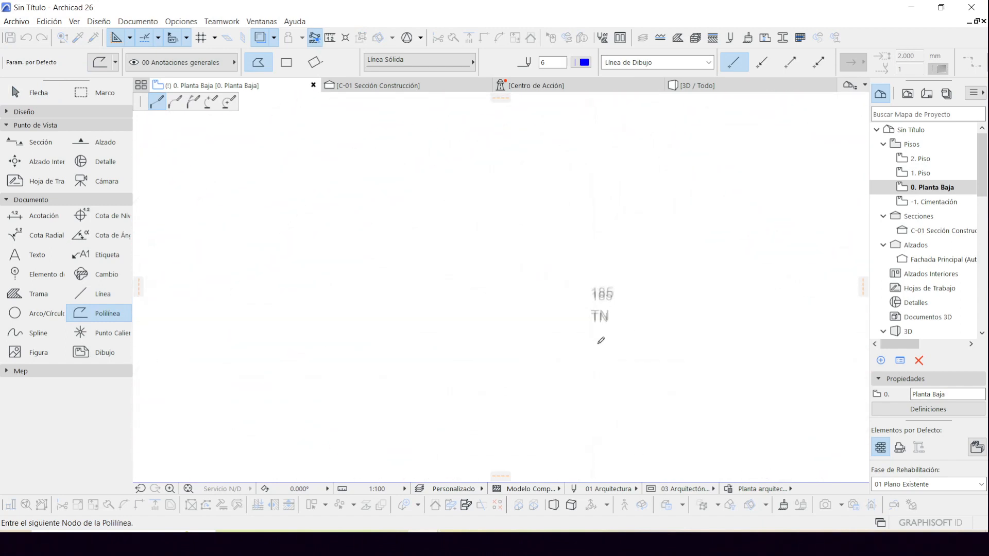
click(585, 295)
scroll(586, 295, down, 7)
scroll(644, 327, up, 7)
click(642, 313)
scroll(535, 193, down, 5)
scroll(691, 326, up, 6)
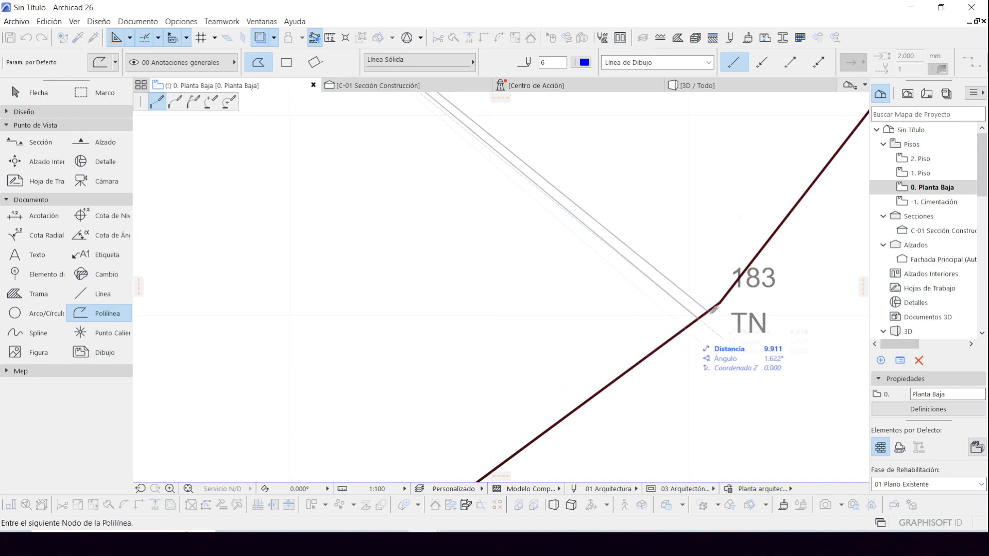
scroll(626, 347, down, 7)
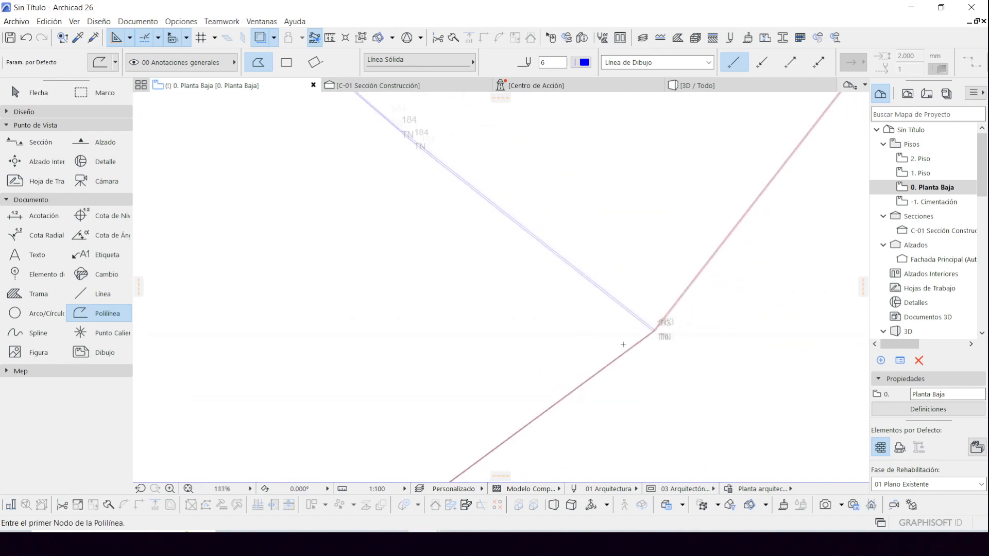
key(Escape)
Add the polyline's nodes to the terrain mesh as new points fitted to user ridges, and remove the blue polyline.
click(516, 393)
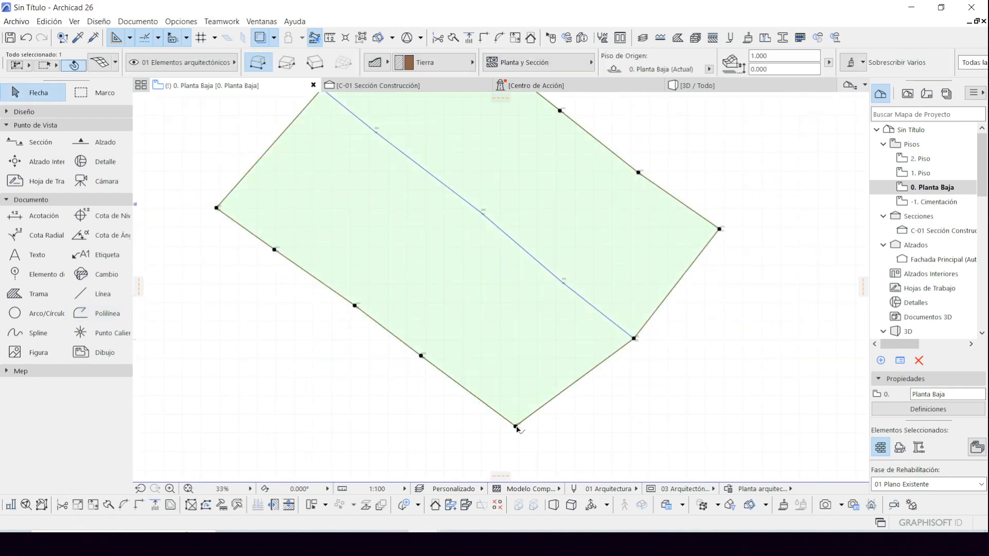
click(533, 417)
click(58, 111)
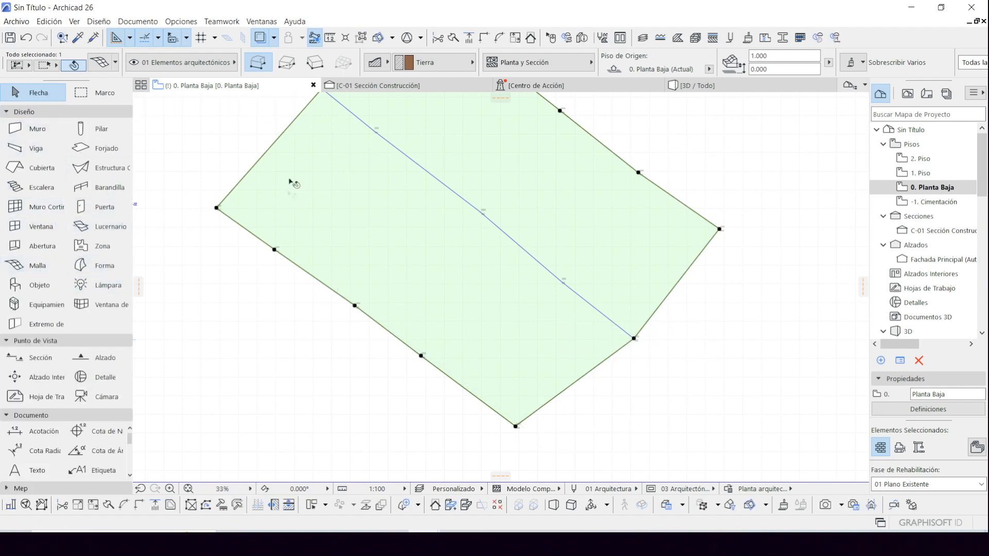
scroll(309, 209, up, 3)
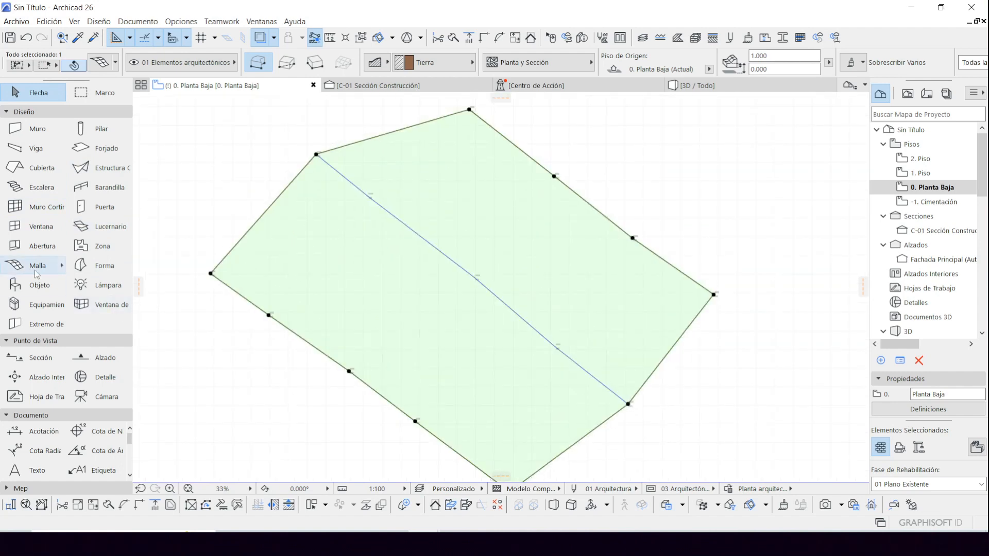
double_click(447, 258)
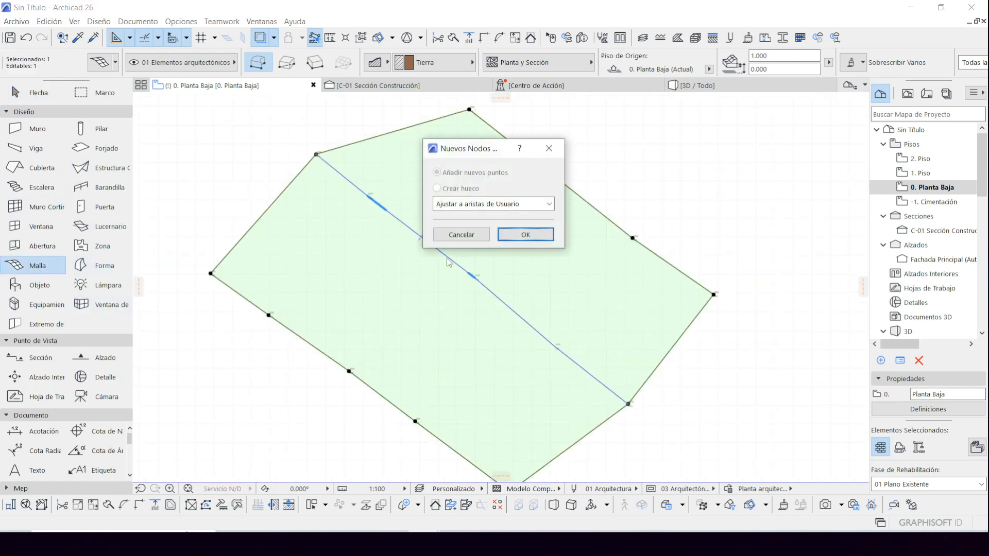
click(521, 240)
key(Escape)
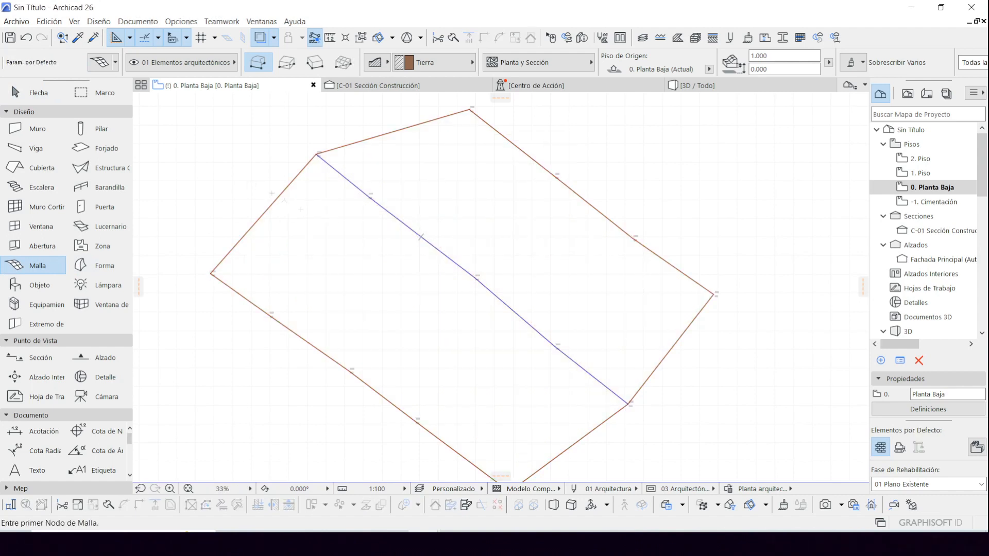
click(435, 195)
key(Escape)
Try deleting the survey labels, points and outline while keeping the terrain mesh, and undo the deletion.
scroll(526, 243, down, 3)
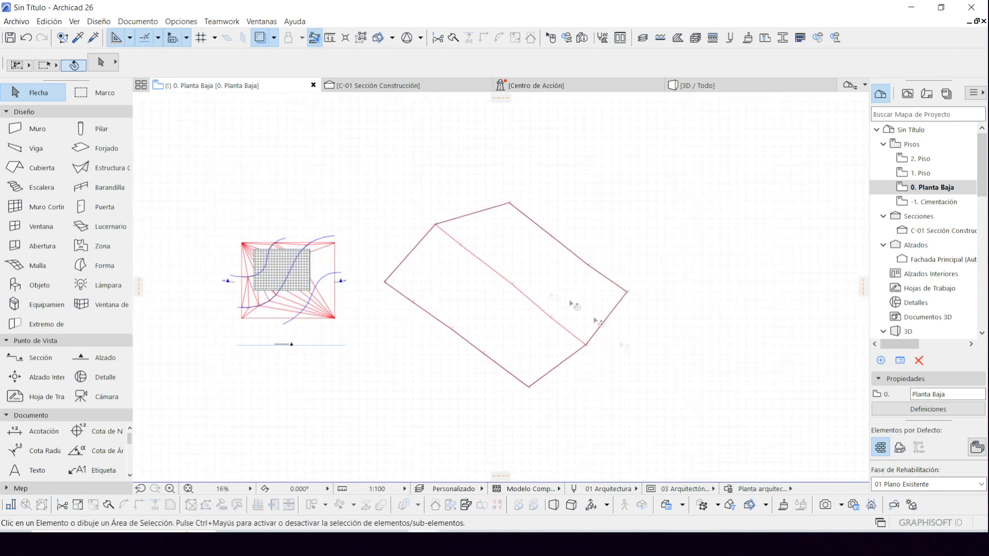
drag(682, 419, 375, 162)
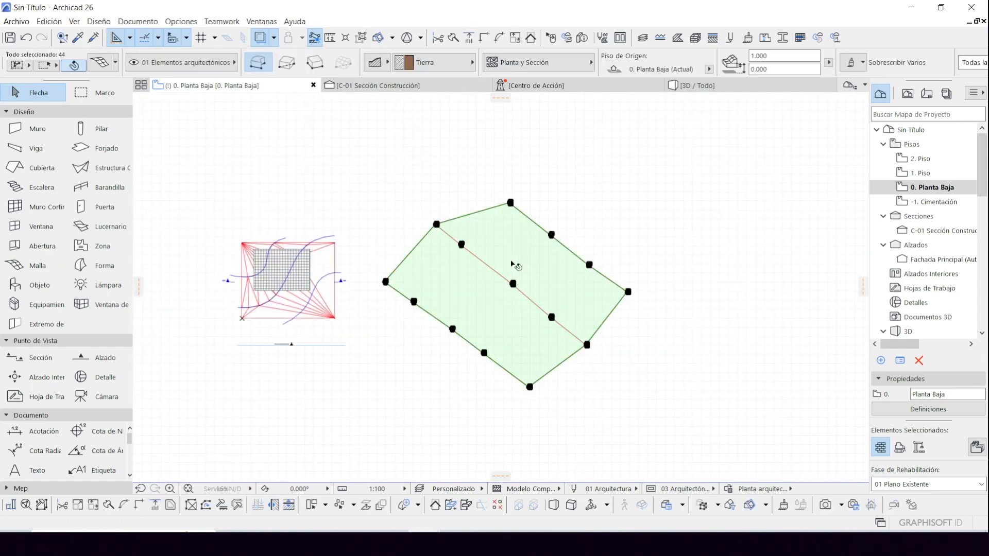
key(ctrl+a)
scroll(521, 233, up, 3)
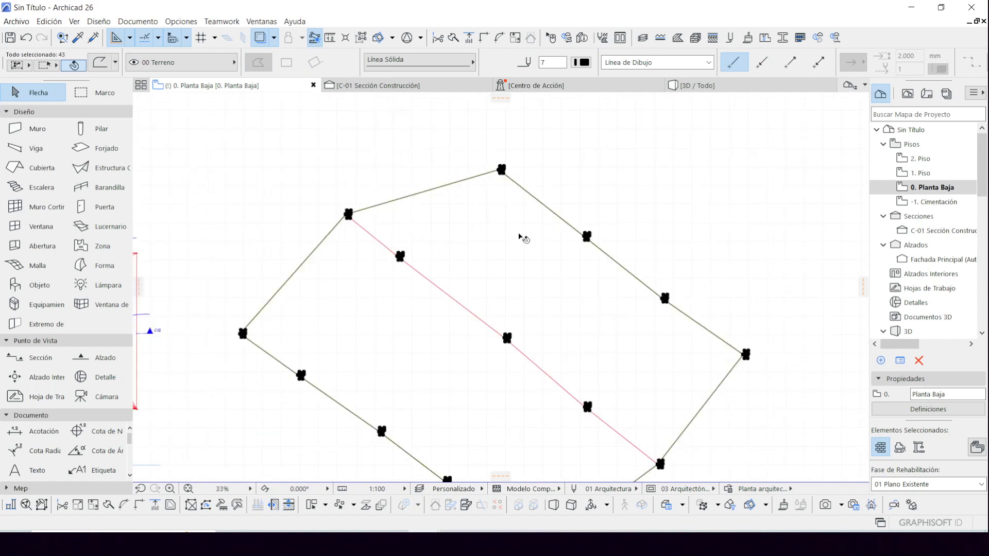
key(Escape)
click(505, 248)
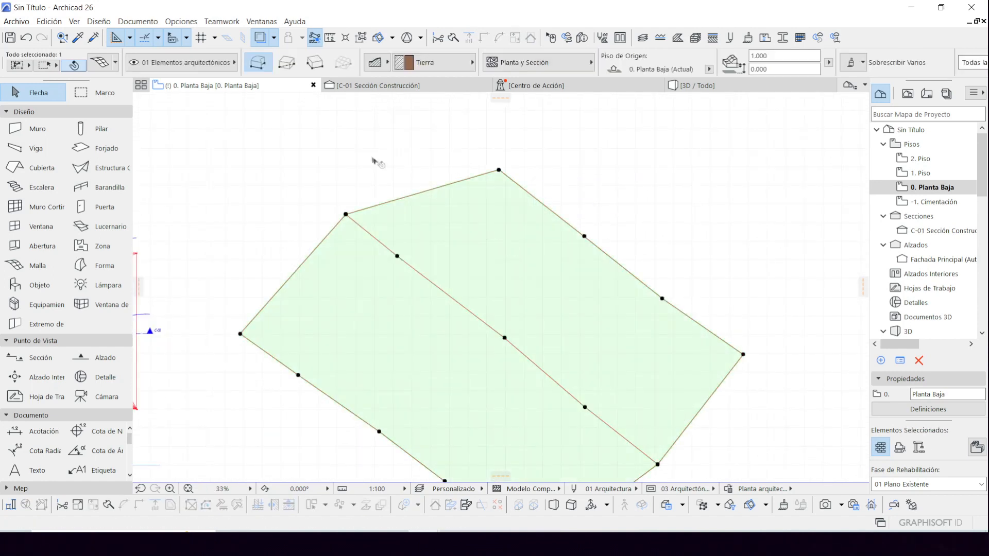
key(Delete)
key(ctrl+z)
key(Escape)
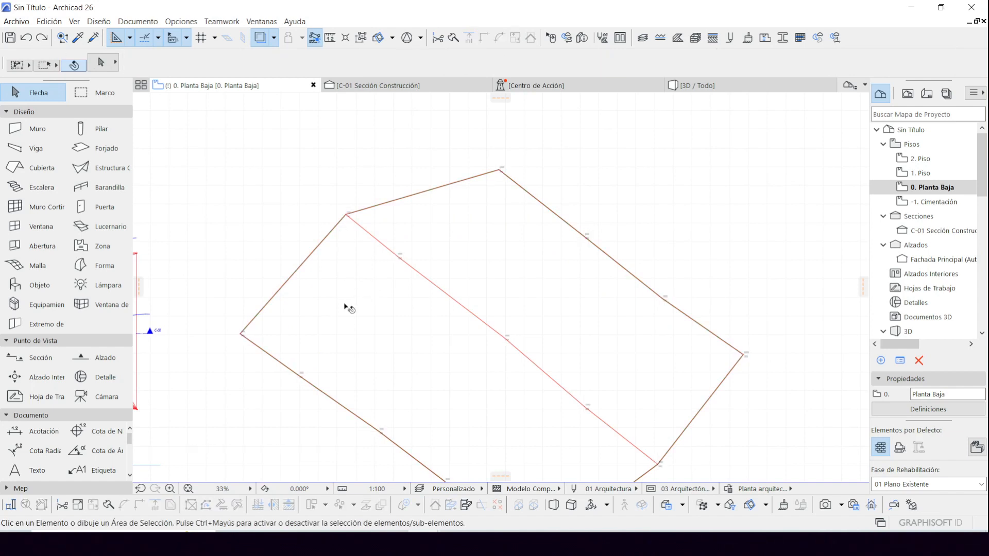
Select the terrain mesh, switch to the ZWCAD survey drawing and inspect the Z position of point 178.
middle_drag(339, 355, 327, 289)
click(308, 260)
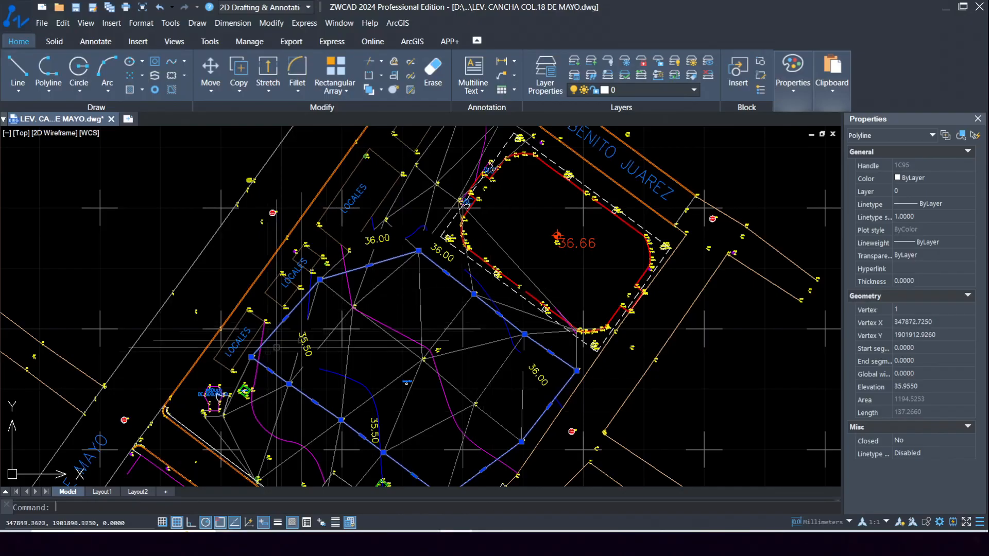
scroll(264, 356, up, 5)
scroll(265, 356, up, 3)
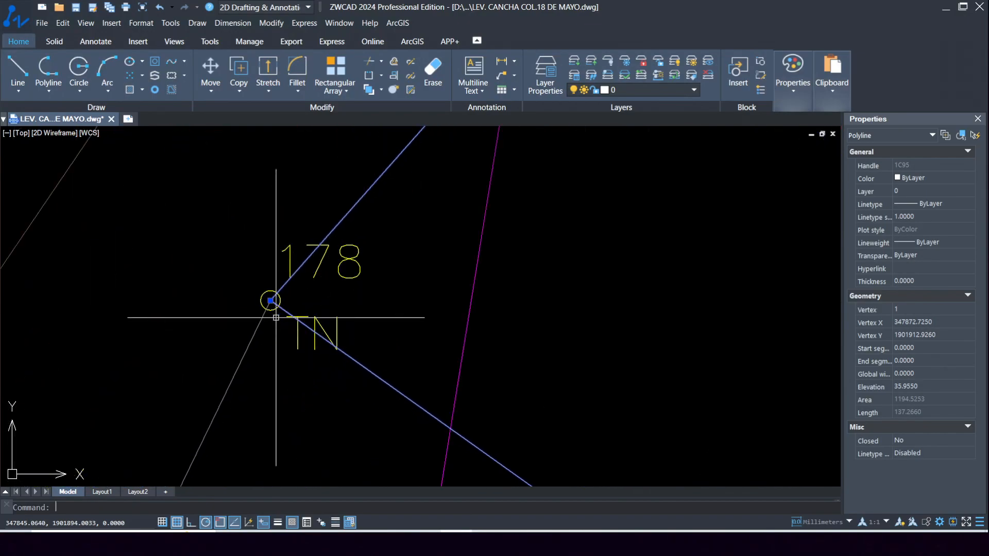
key(Escape)
click(280, 299)
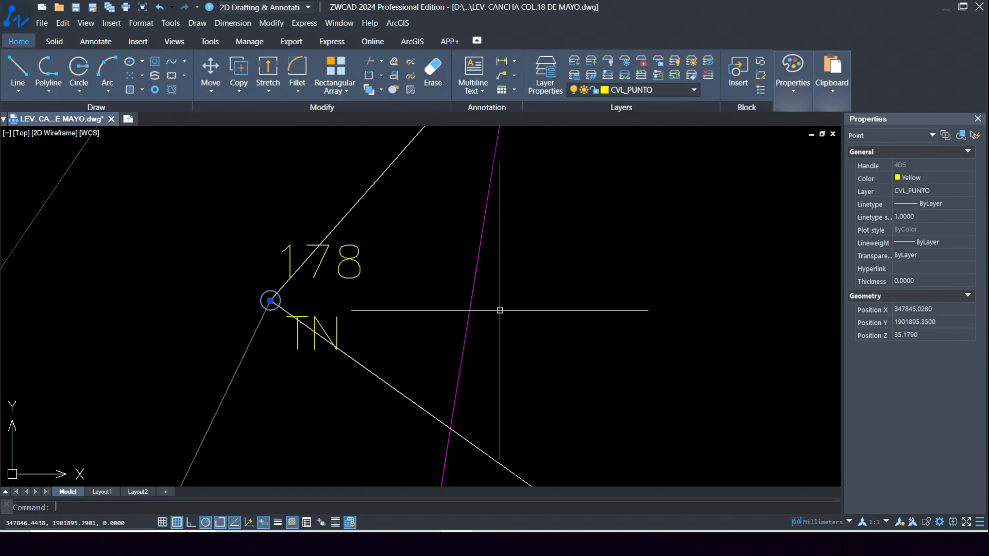
scroll(355, 332, down, 6)
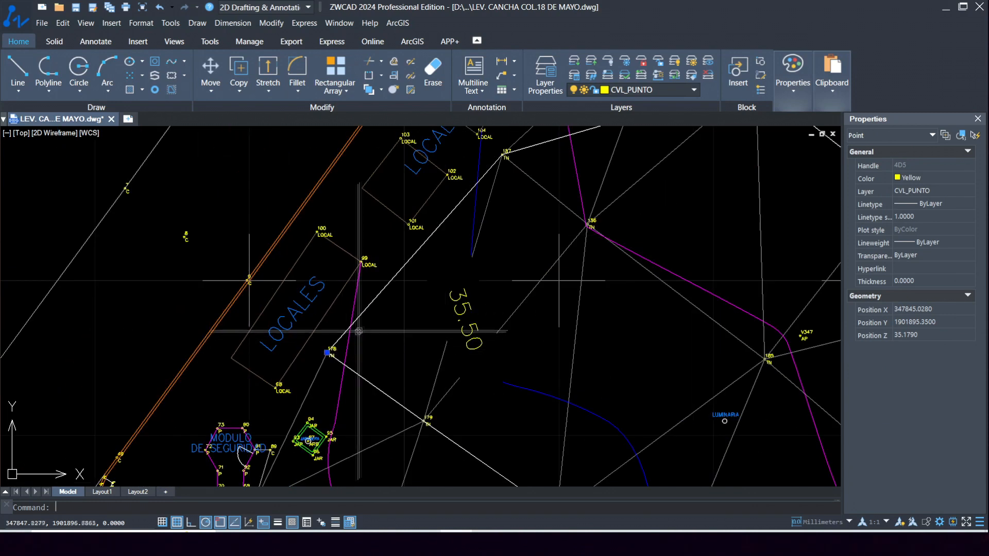
middle_drag(502, 266, 412, 312)
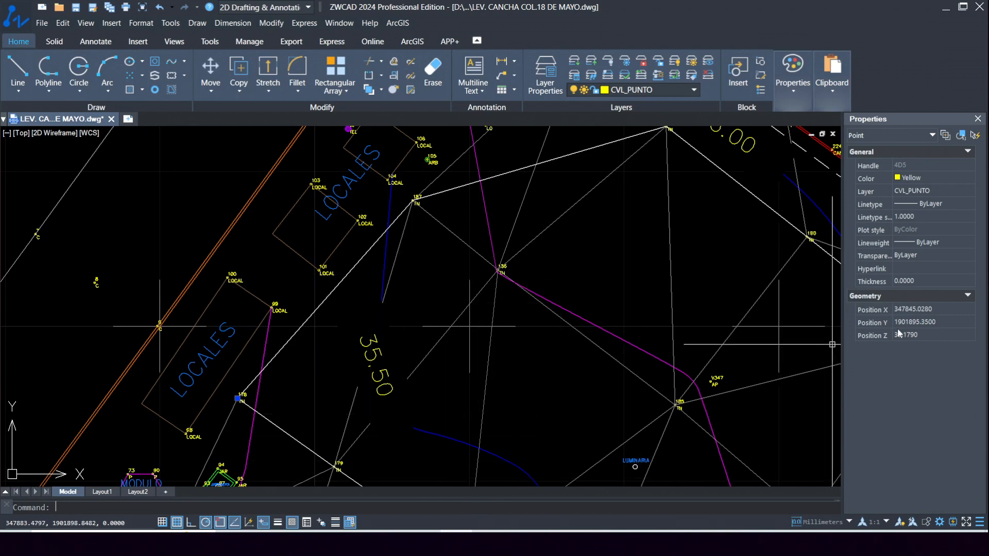
scroll(459, 287, down, 6)
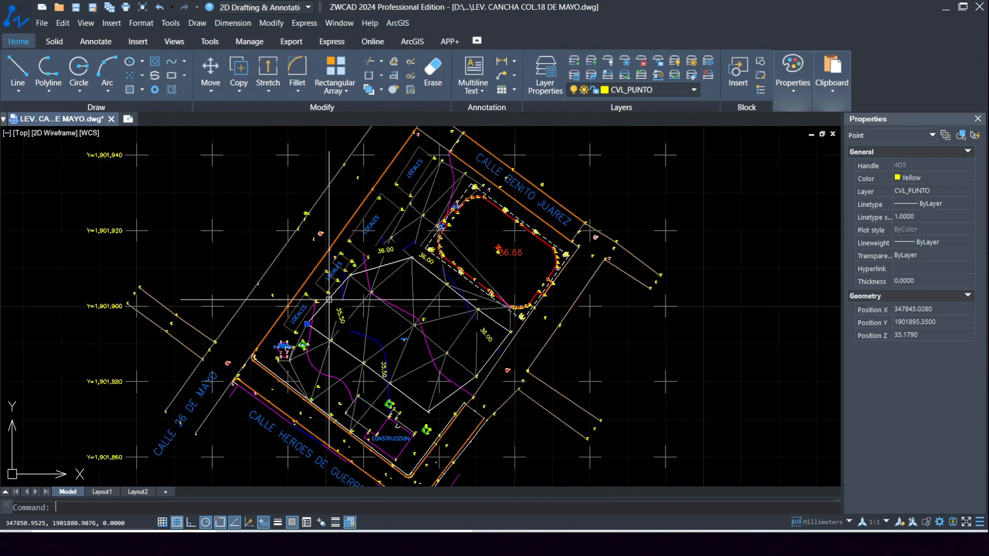
Switch back to the untitled Archicad project and open the elevation setting of the mesh's westernmost node, at point 178.
mouse_move(423, 543)
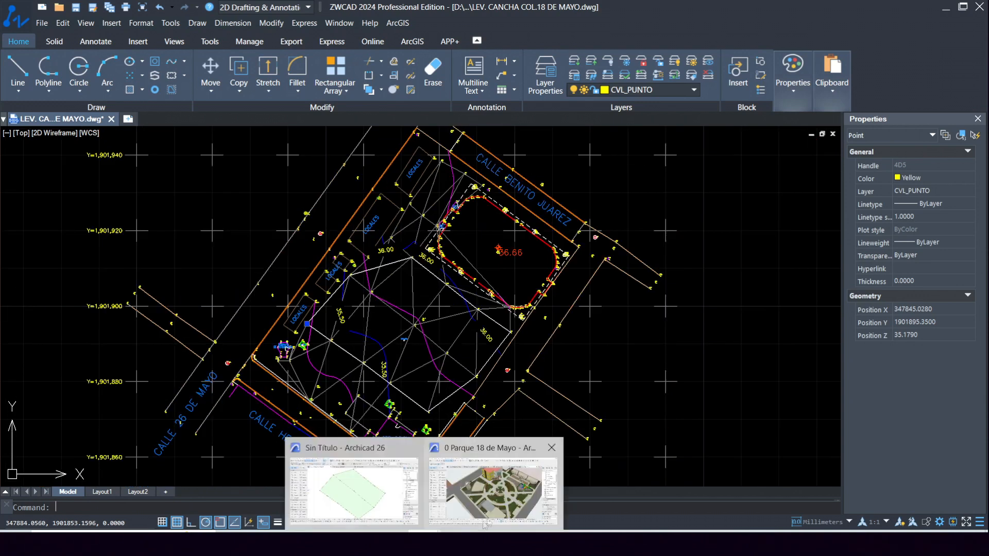
click(353, 486)
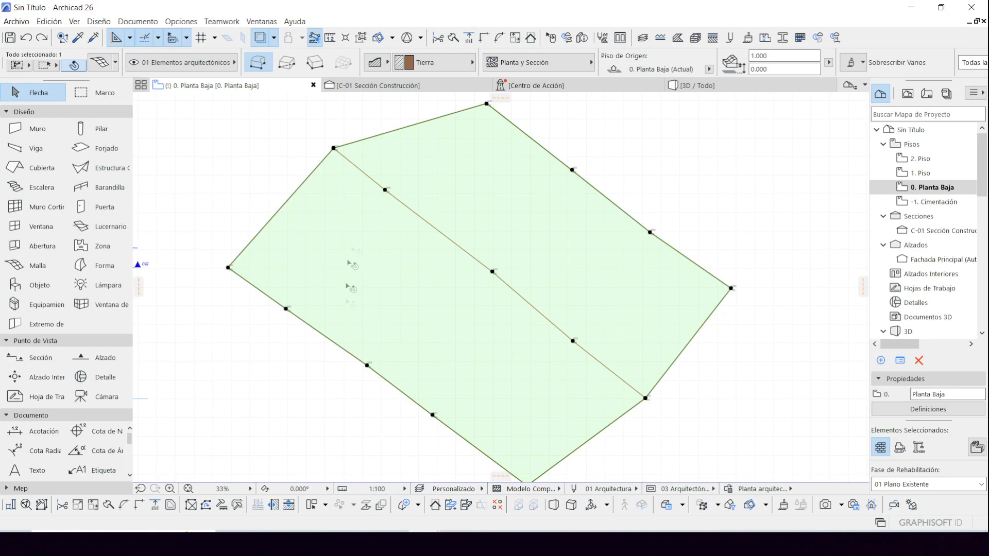
click(229, 268)
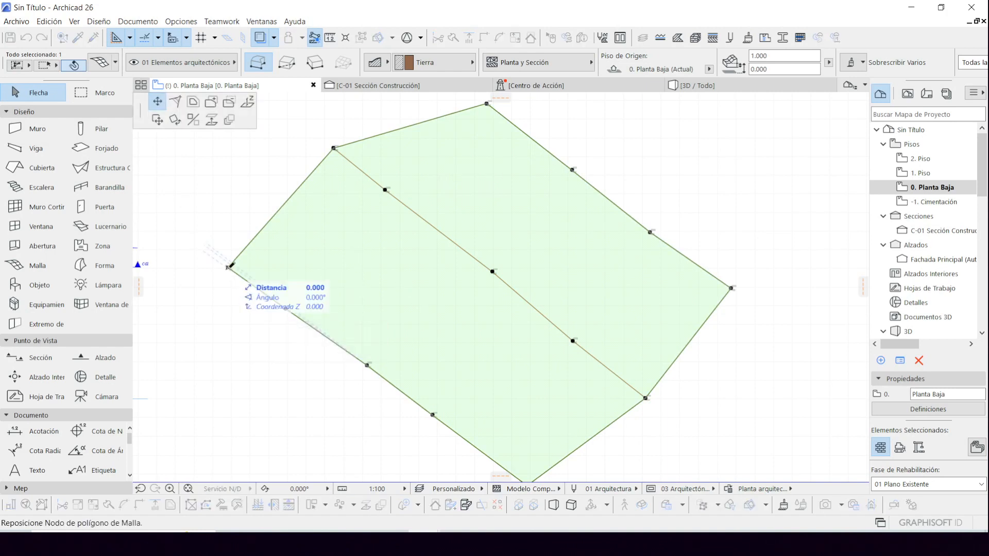
click(246, 104)
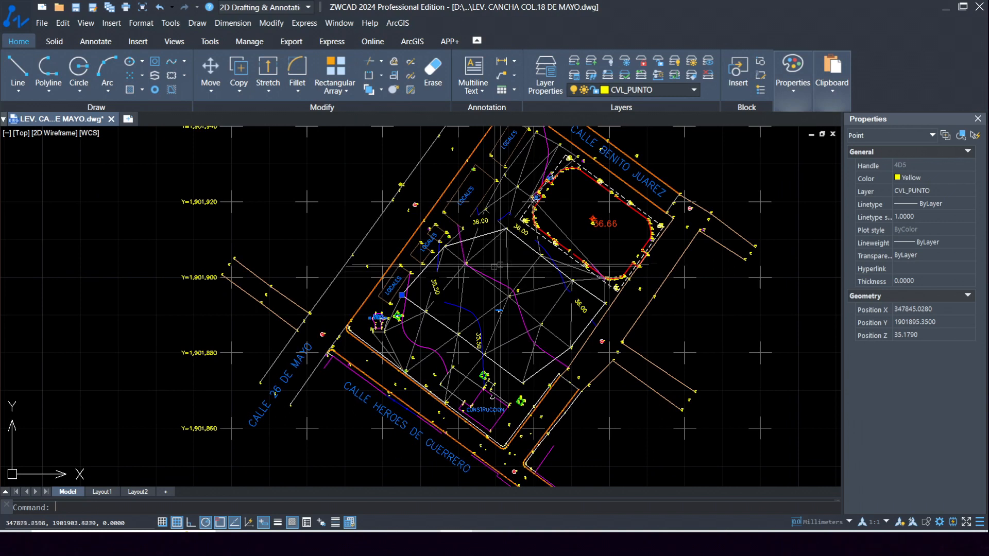
Switch to the ZWCAD survey drawing and copy the Z position of point 178.
scroll(431, 300, up, 10)
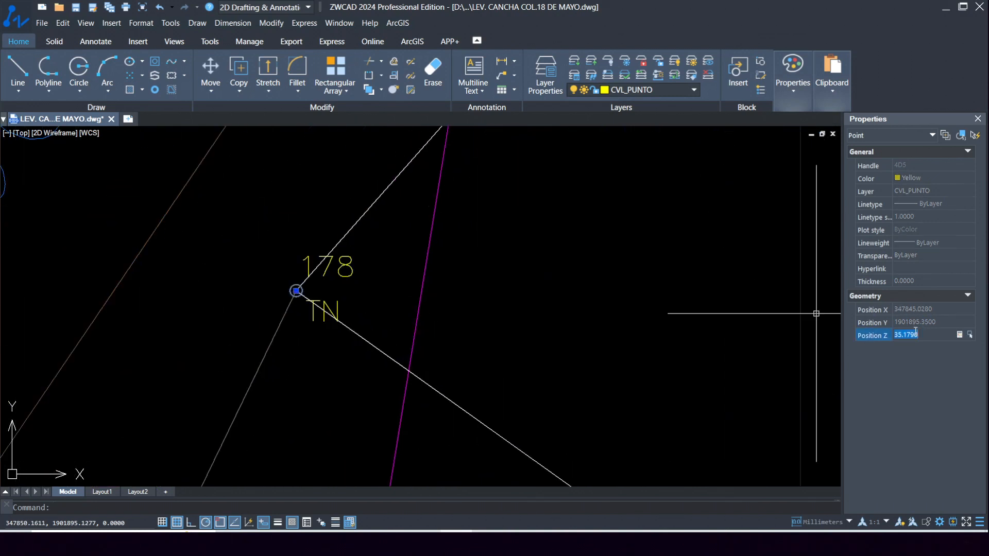
right_click(899, 335)
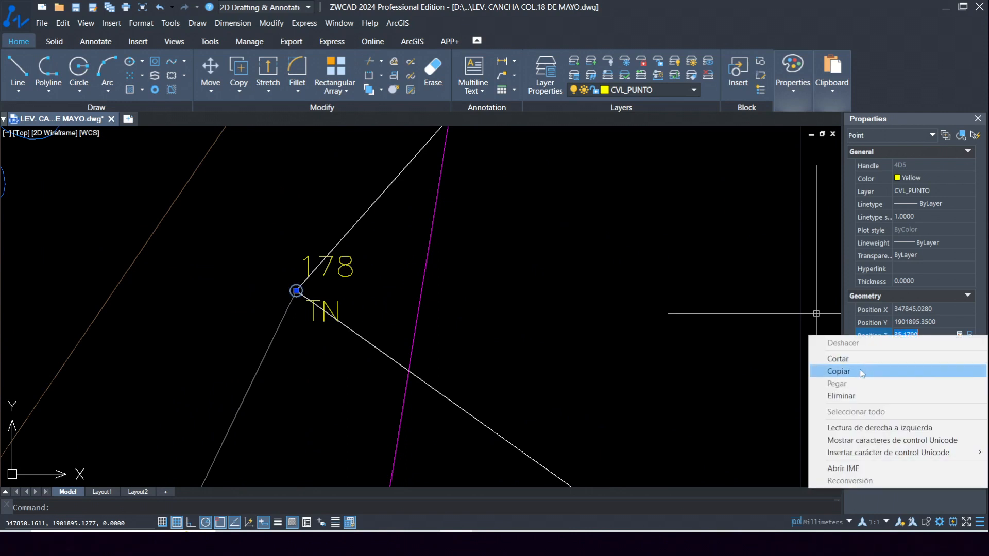
click(844, 372)
mouse_move(425, 531)
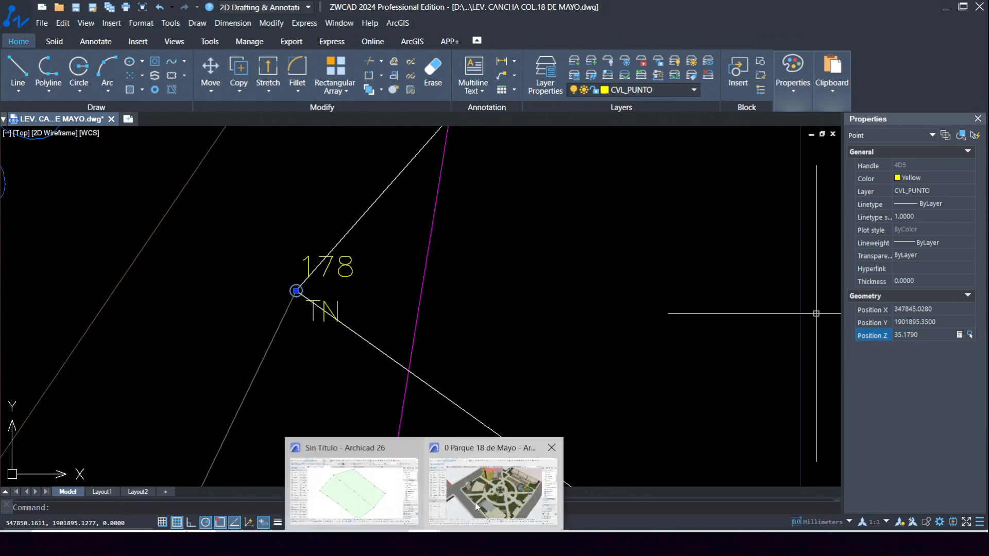
Switch back to the untitled Archicad project and set the elevation of the mesh node at point 178 to 35.1790.
click(376, 495)
scroll(229, 267, up, 5)
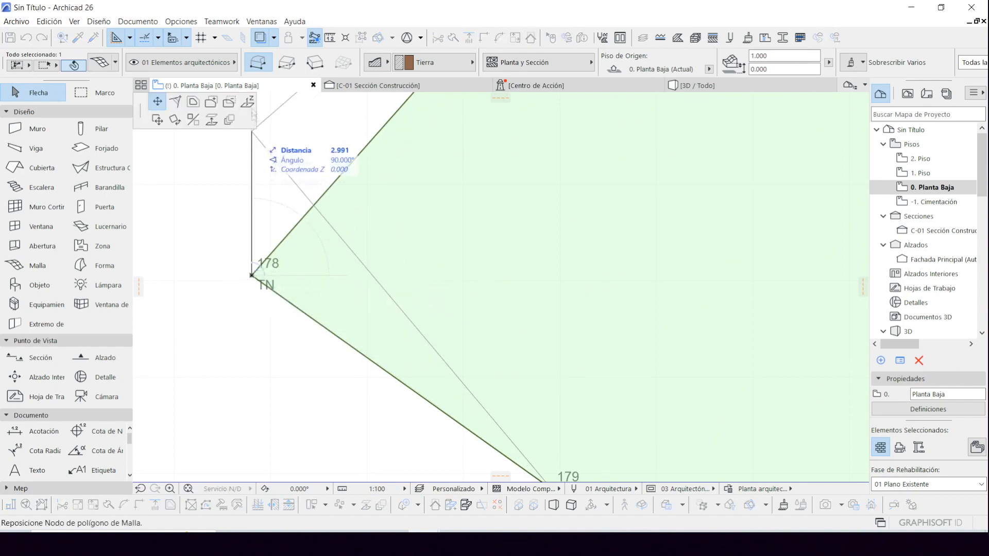
click(248, 102)
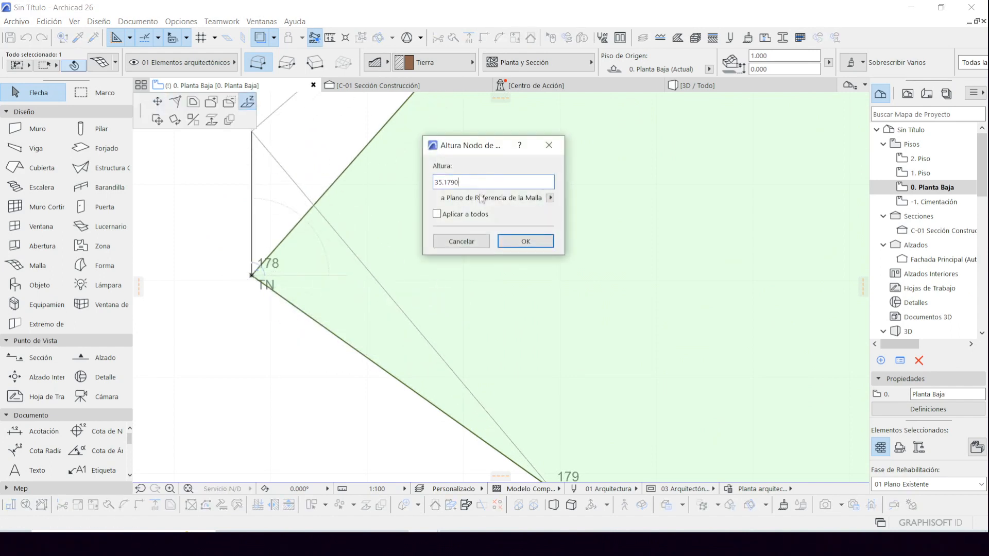
click(525, 241)
Switch to the ZWCAD survey drawing, clear the selection, and select point 179 to copy its Z position.
scroll(294, 276, down, 5)
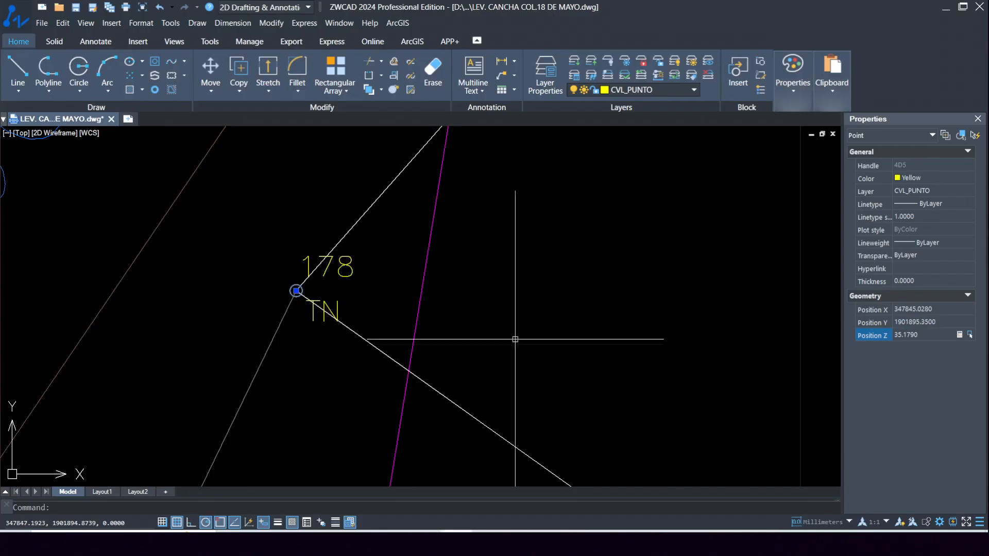
scroll(515, 339, down, 5)
key(Escape)
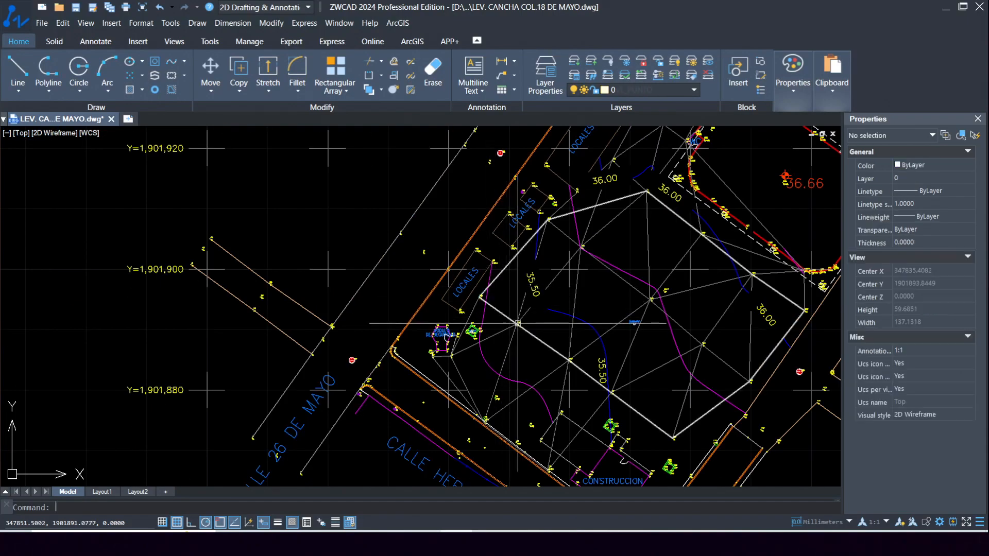
scroll(427, 320, up, 8)
click(401, 320)
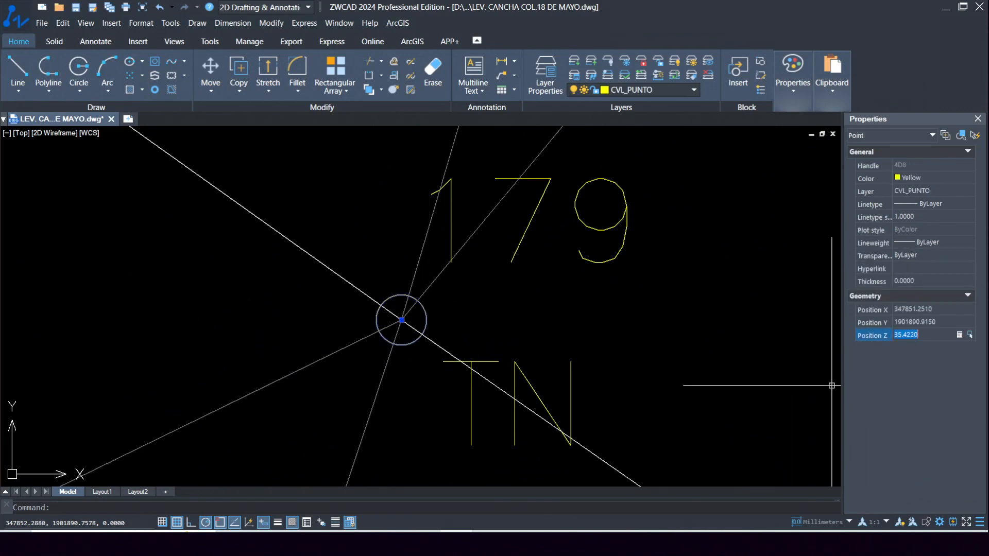
Switch to the untitled Archicad project and set the elevation of the mesh node at point 179 to 35.4220.
click(426, 544)
click(356, 486)
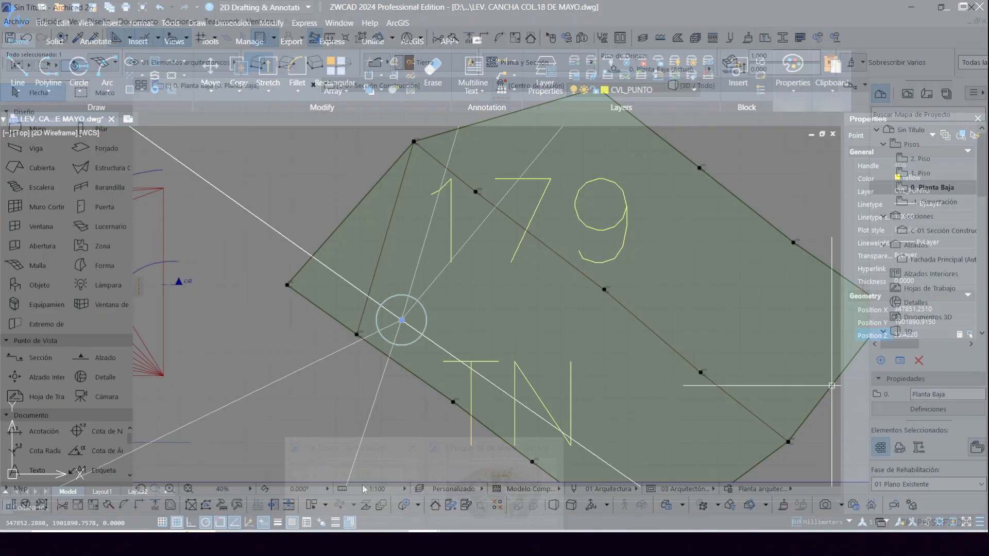
scroll(354, 342, up, 4)
scroll(354, 342, up, 3)
click(369, 311)
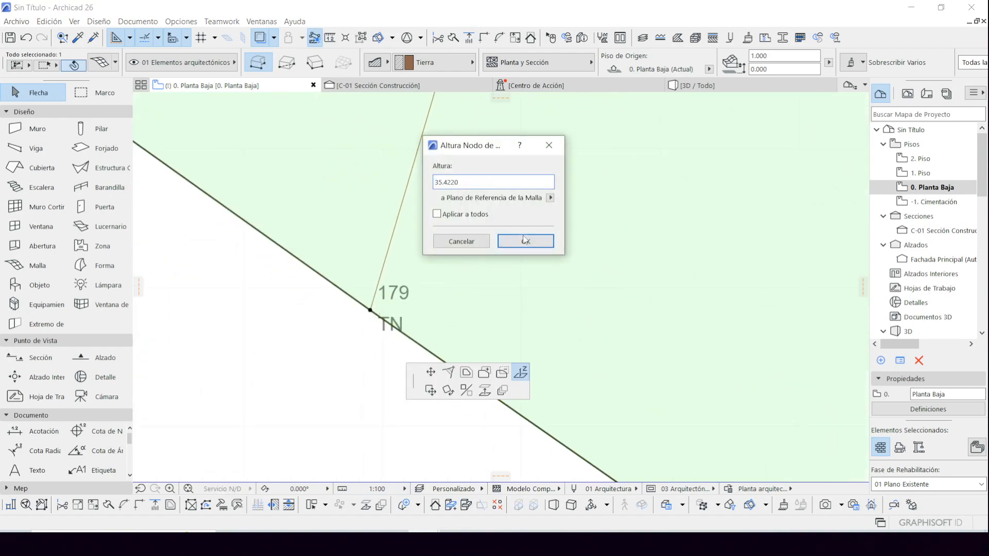
click(525, 240)
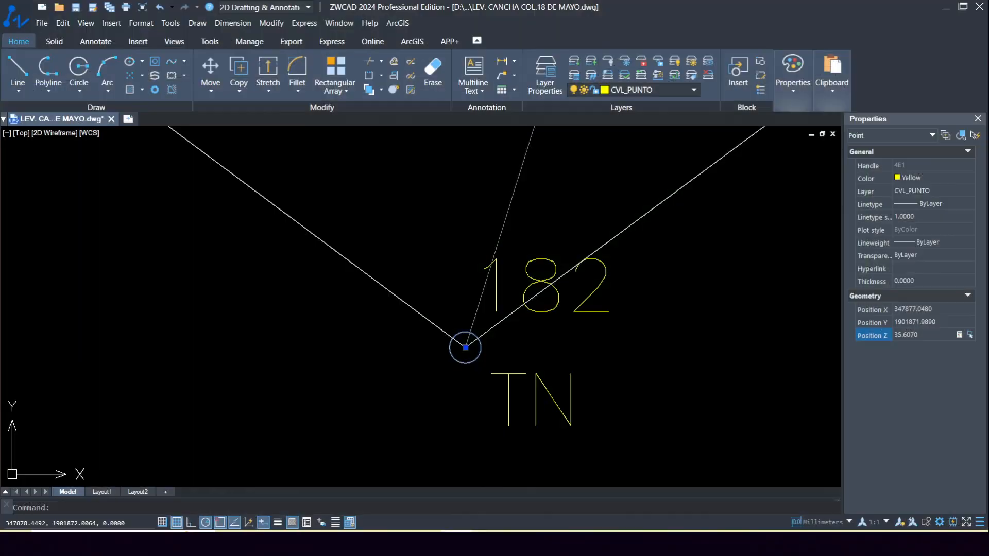
Copy the Z position of point 187 in the ZWCAD drawing and apply it as the elevation of the matching Archicad mesh node.
scroll(440, 445, down, 10)
scroll(247, 319, up, 10)
key(Escape)
click(291, 324)
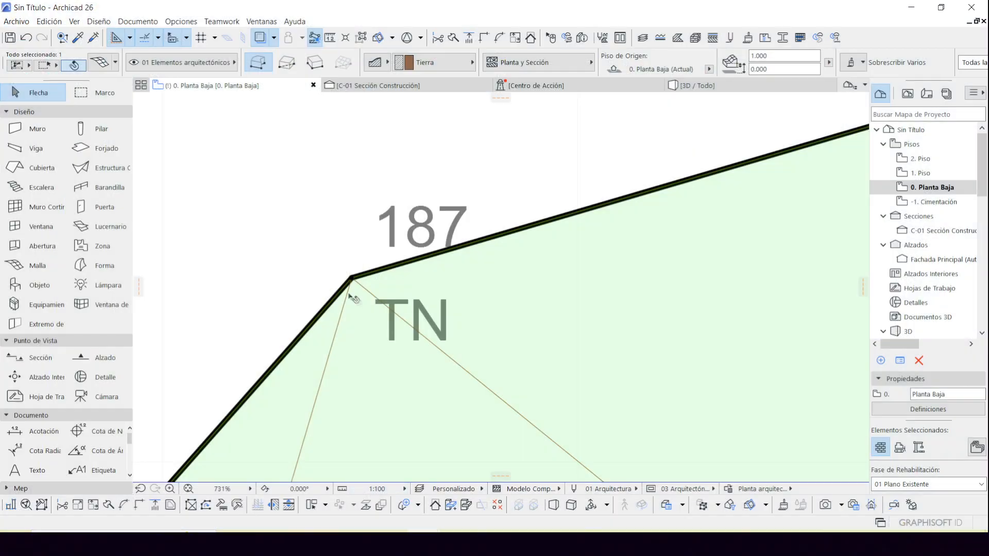
click(397, 233)
click(524, 239)
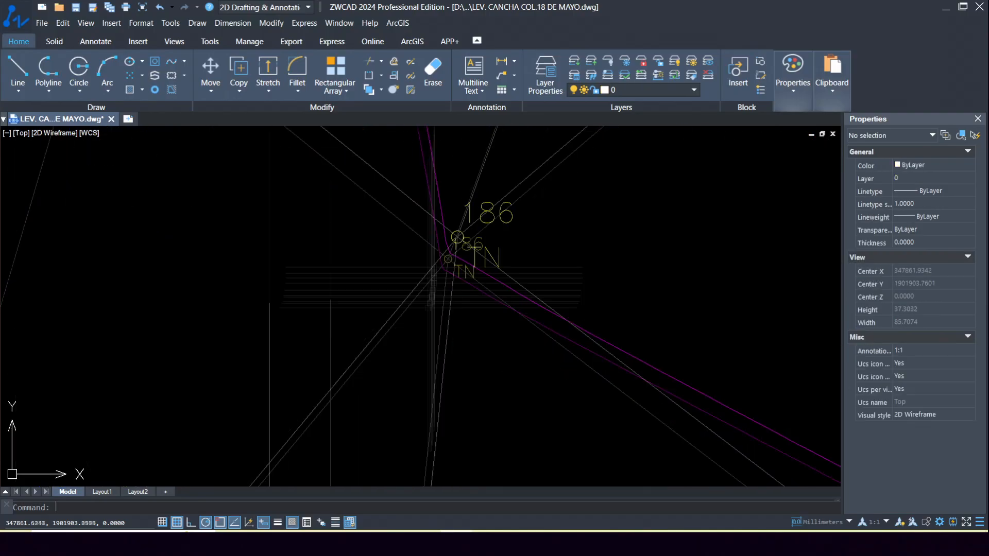
Copy the Z position of point 186 from ZWCAD and assign it to the interior mesh node at that point in Archicad.
scroll(463, 242, up, 5)
click(470, 223)
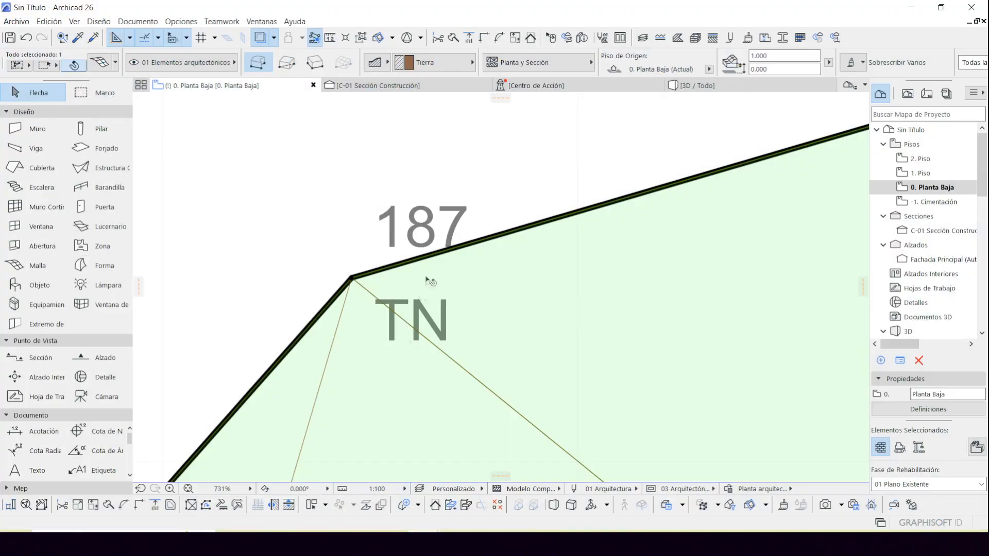
scroll(430, 280, down, 3)
key(Return)
Take the Z position of point 185 from ZWCAD and set the Archicad mesh node at that point to 35.7170.
scroll(525, 396, down, 3)
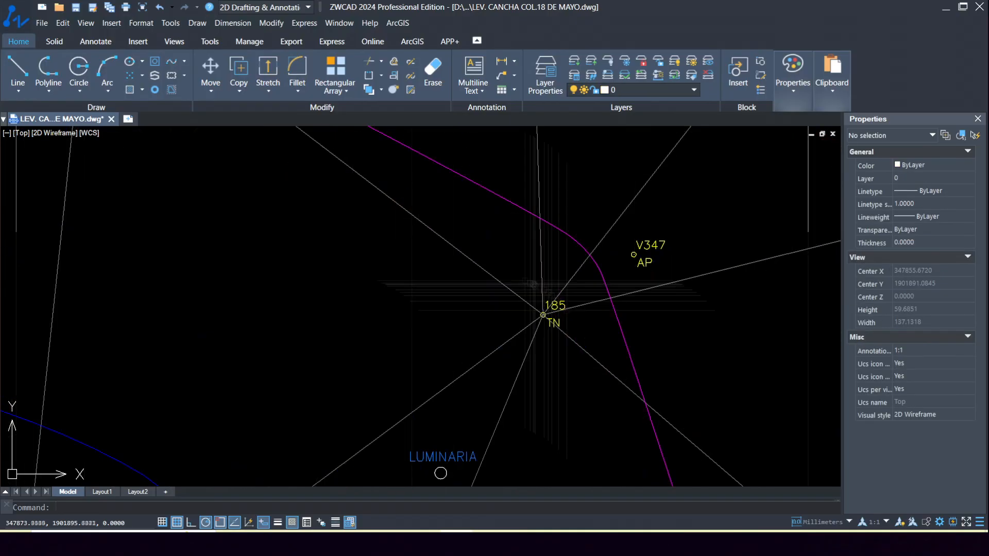
scroll(404, 277, up, 5)
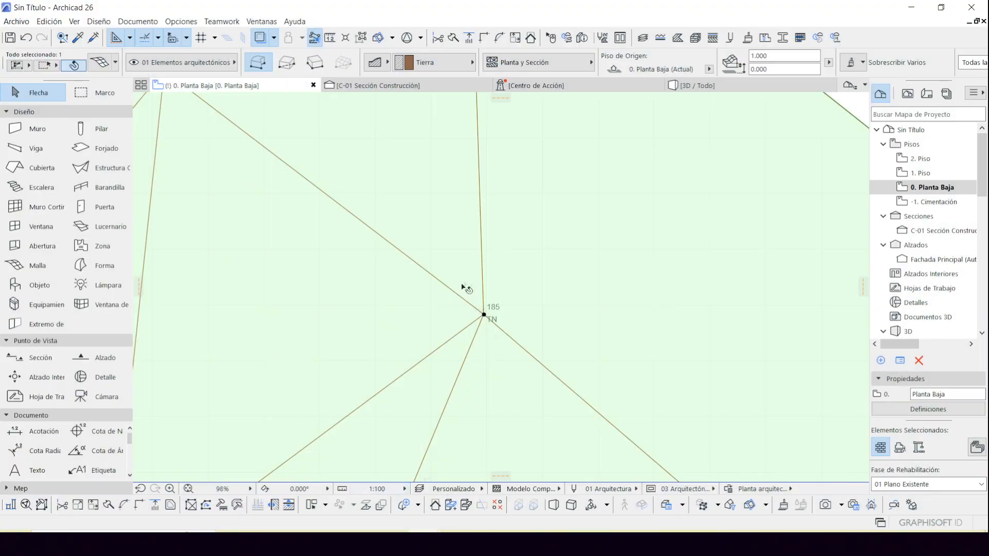
click(484, 315)
key(Return)
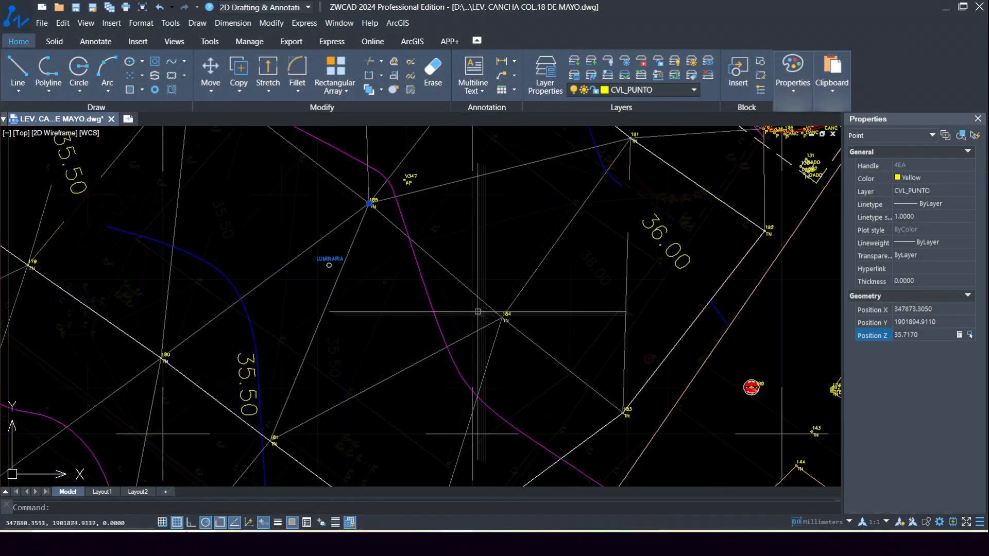
Transfer the ZWCAD Z positions of points 184, 192 and 190 to their Archicad mesh nodes, using 35.9410 for point 190.
scroll(583, 326, up, 5)
click(921, 335)
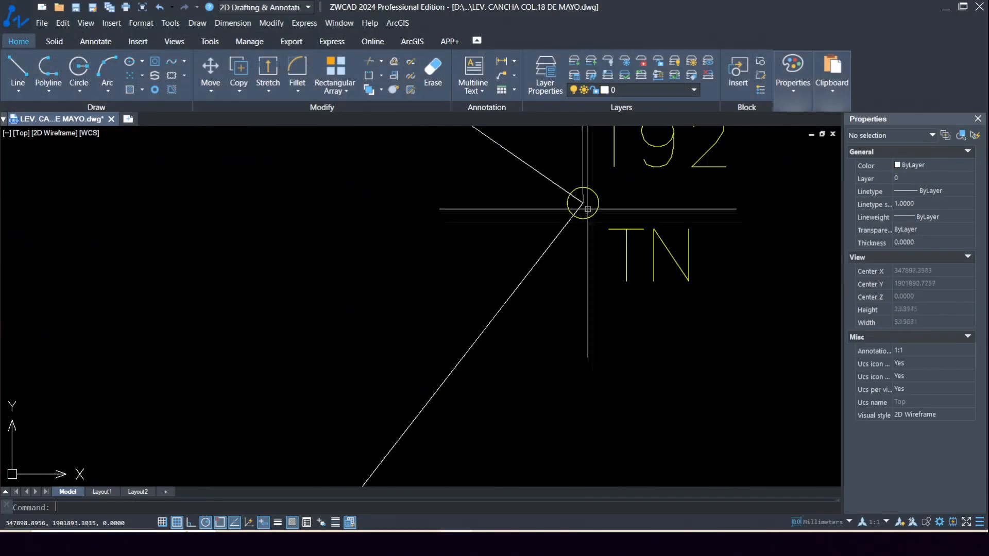
click(905, 335)
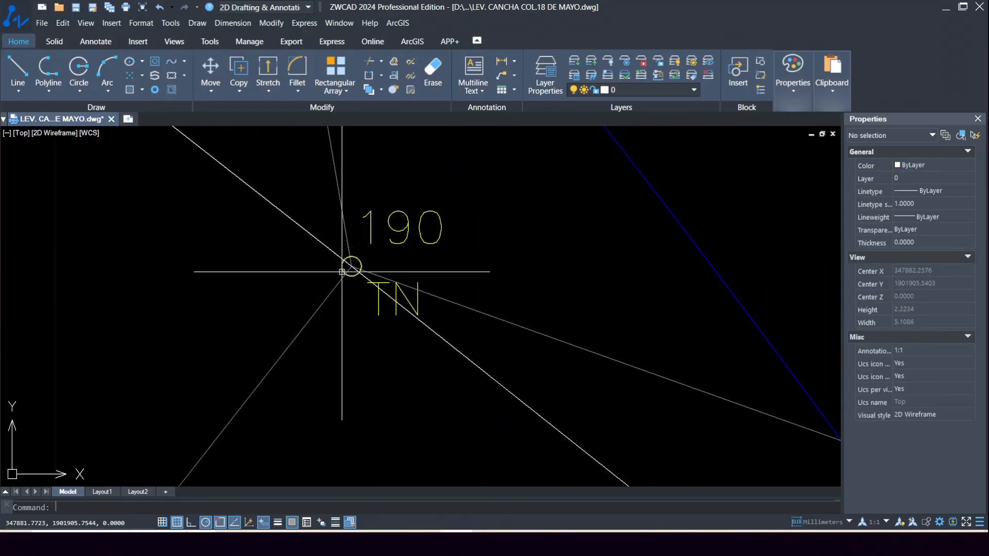
click(914, 334)
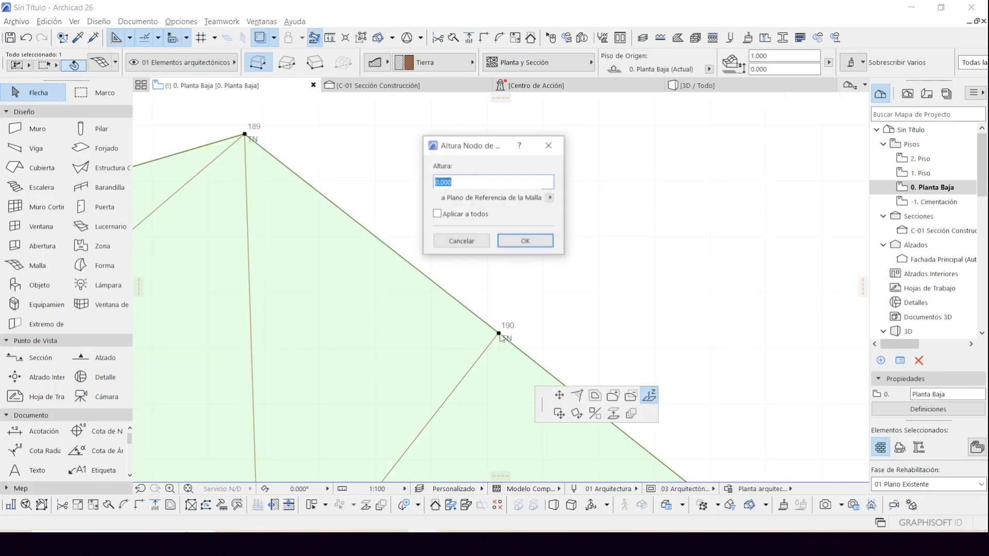
click(524, 242)
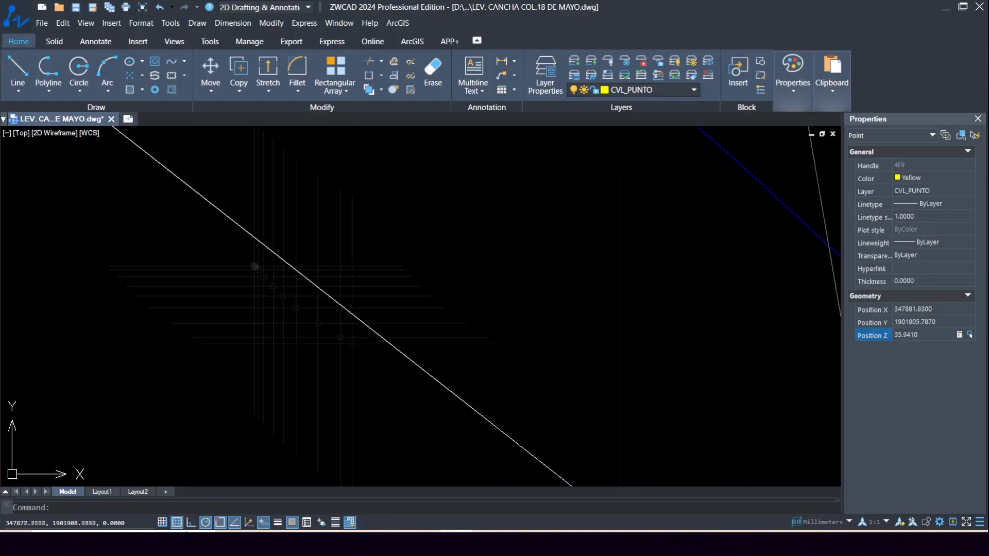
Transfer the ZWCAD Z positions of points 192 and 191 to their Archicad mesh nodes, using 36.0430 for point 191.
scroll(405, 342, up, 5)
click(357, 338)
click(354, 338)
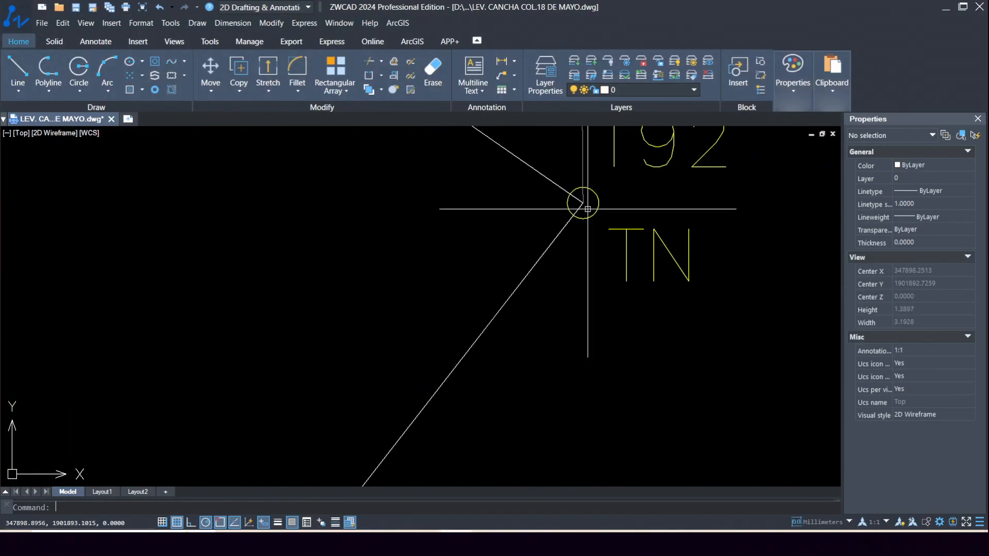
click(357, 503)
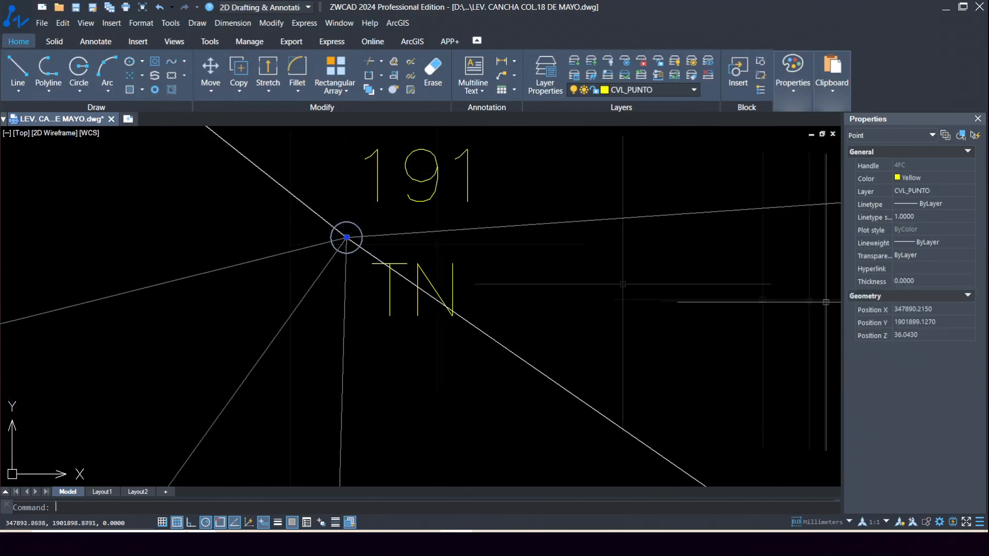
click(906, 335)
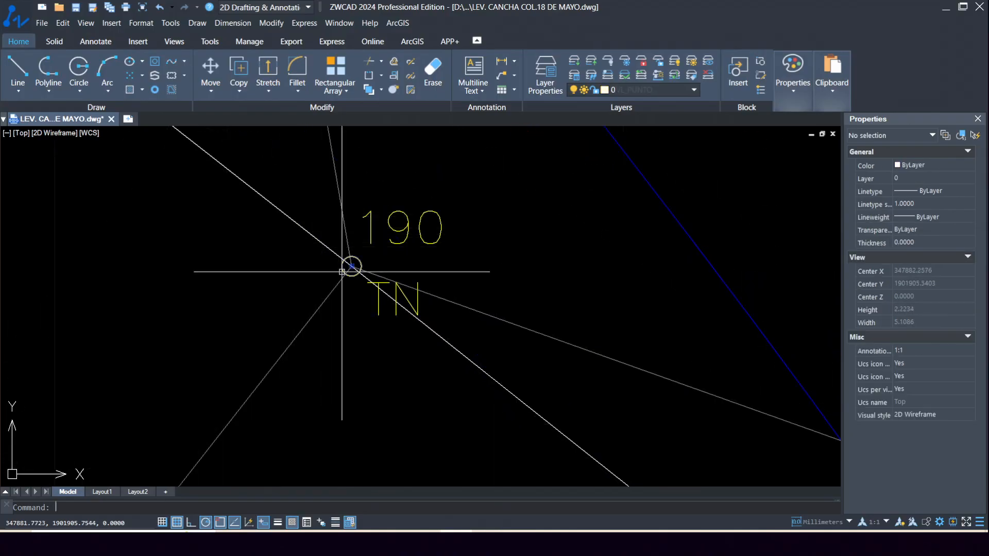
Set the Archicad mesh nodes at points 190 and 189 to their ZWCAD Z positions, using 35.9410 for point 190.
click(898, 334)
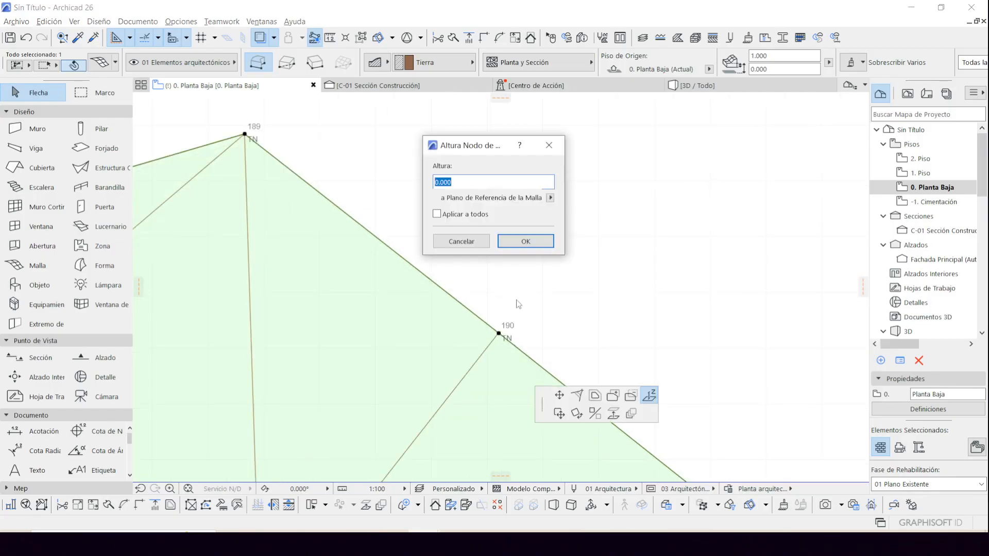
click(521, 241)
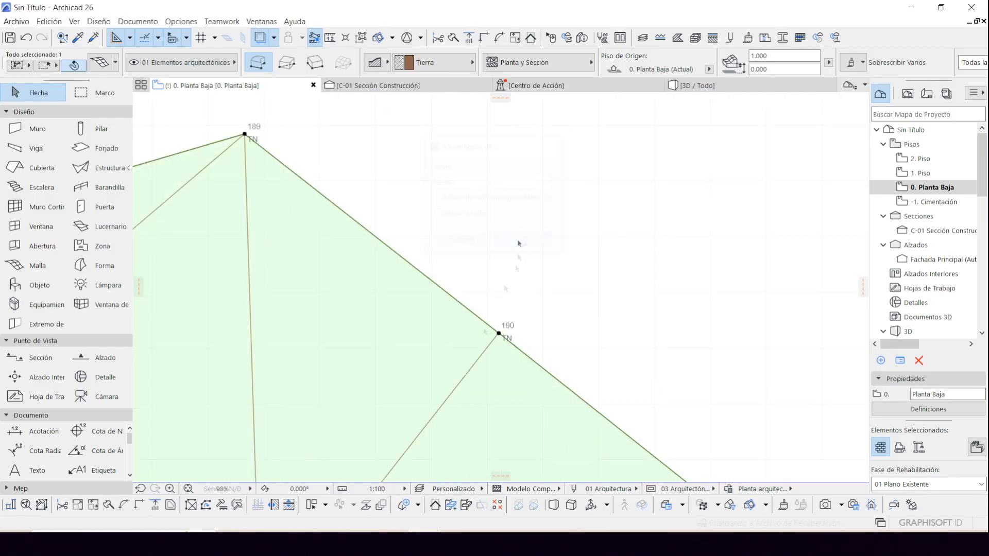
click(497, 475)
click(906, 335)
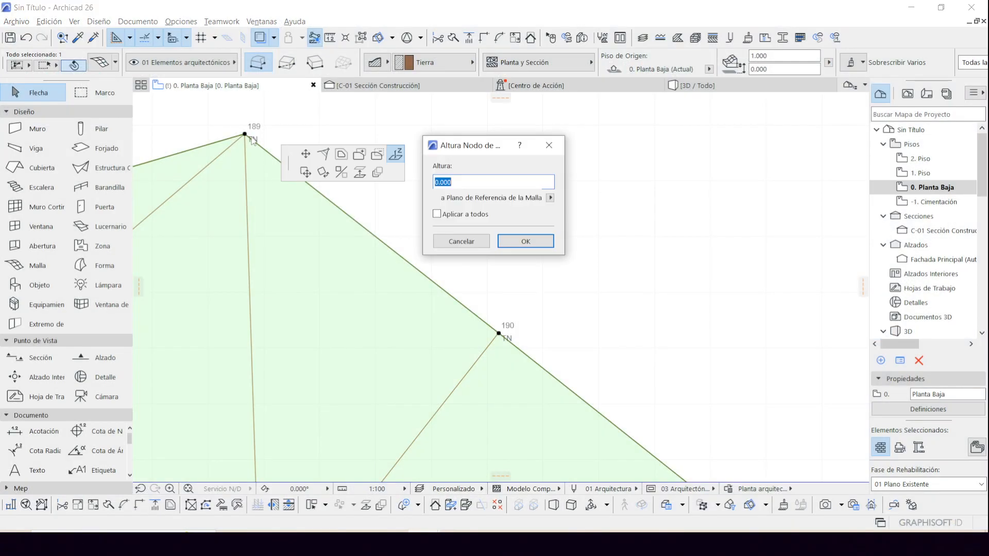
click(521, 239)
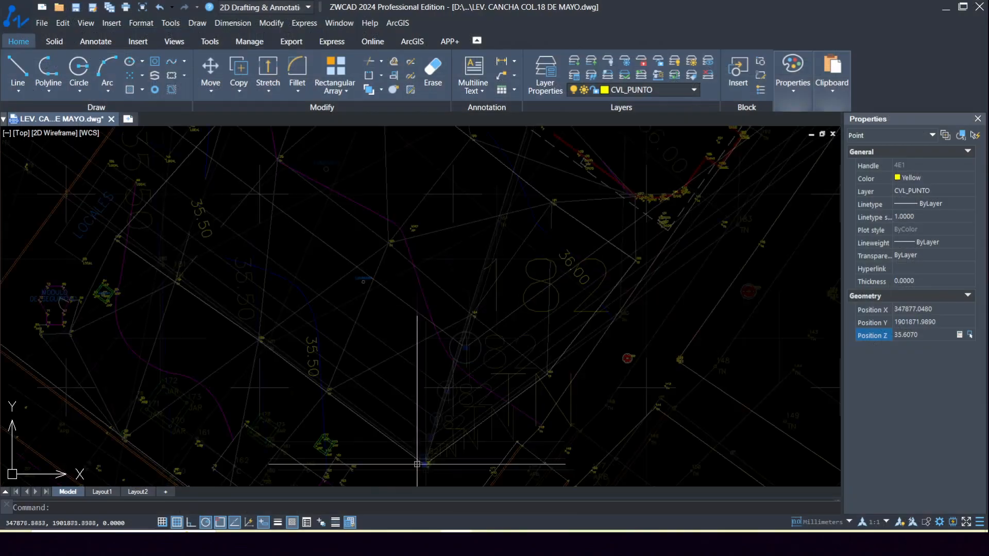
Select point 187 in the ZWCAD drawing, copy its Z position and assign it to the Archicad mesh node there.
scroll(292, 323, up, 10)
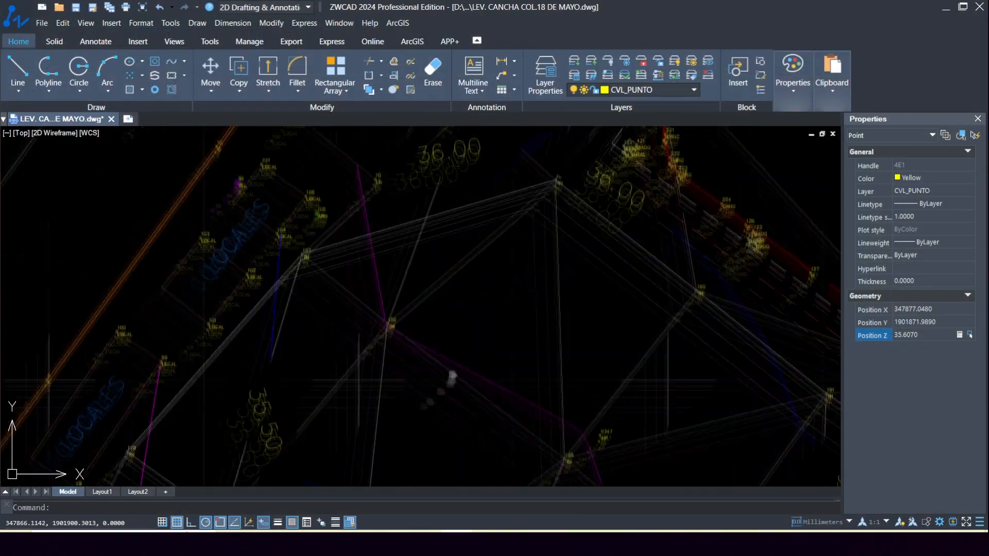
click(292, 324)
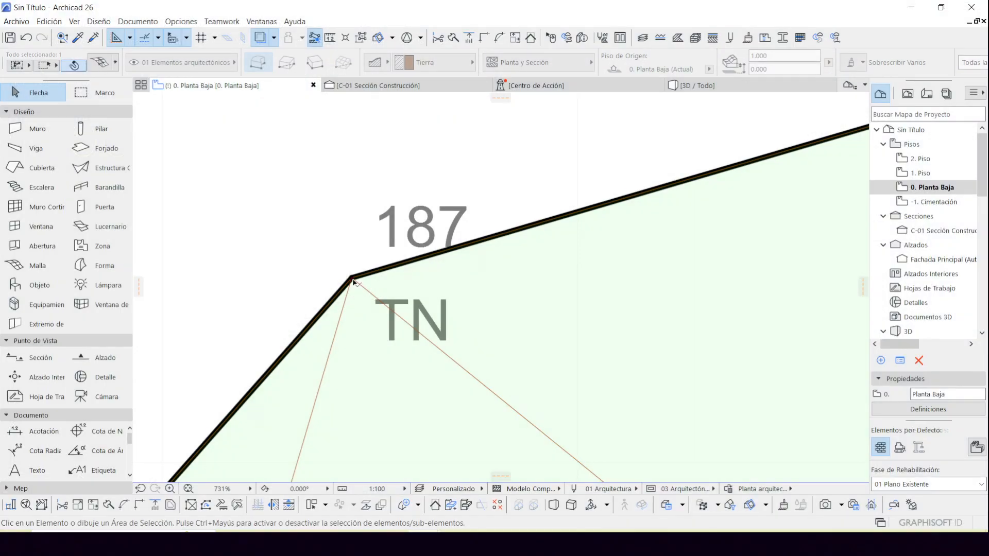
click(353, 278)
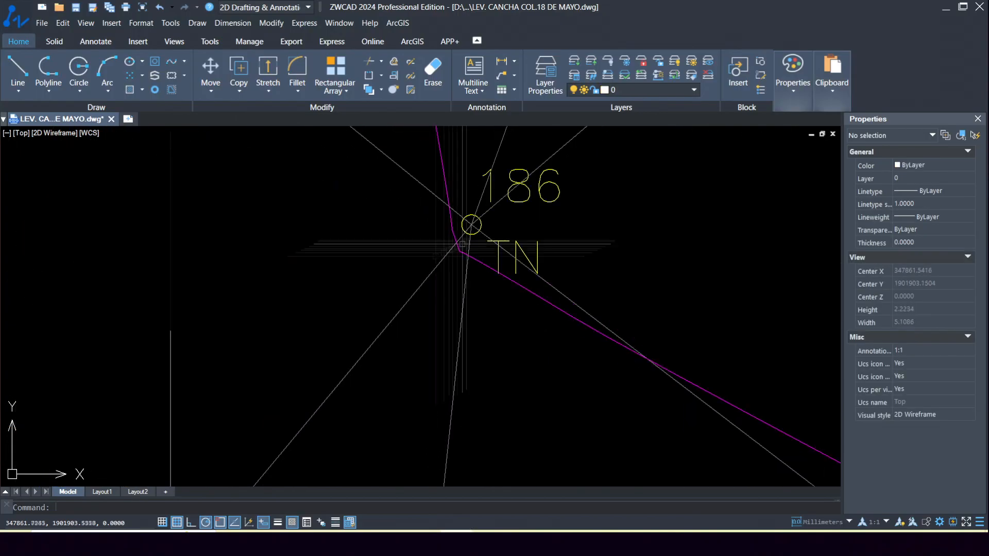
Copy the Z position of ZWCAD point 186 and set it as the elevation of the matching interior Archicad mesh node.
click(471, 224)
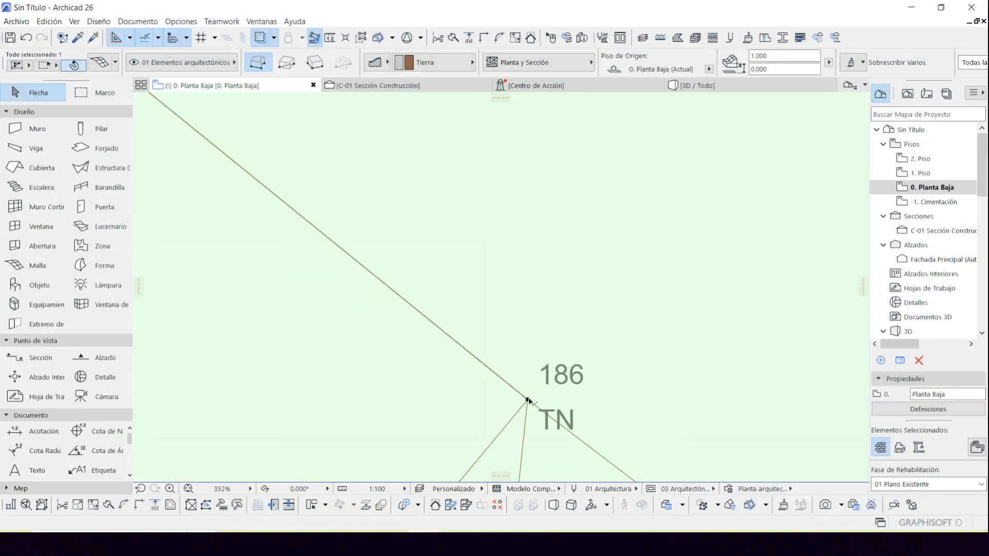
click(531, 401)
key(Return)
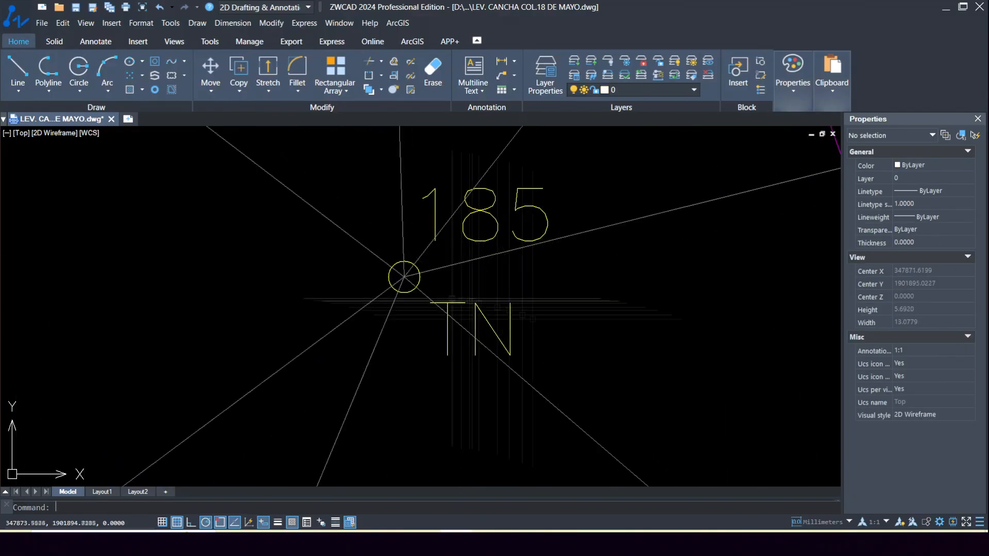
Set the Archicad mesh nodes at points 185 and 184 to their ZWCAD Z positions, using 35.7170 for point 185.
click(916, 335)
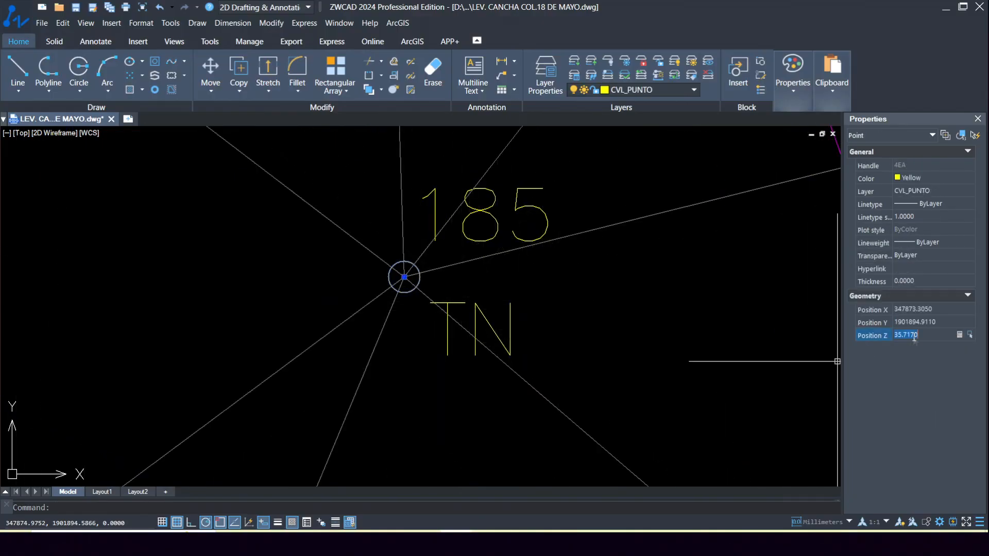
click(353, 489)
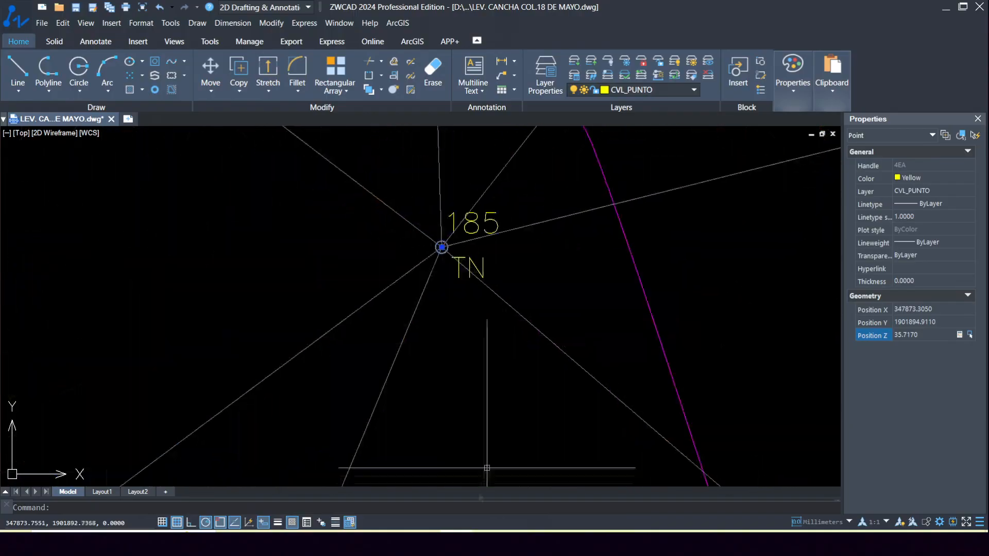
click(354, 489)
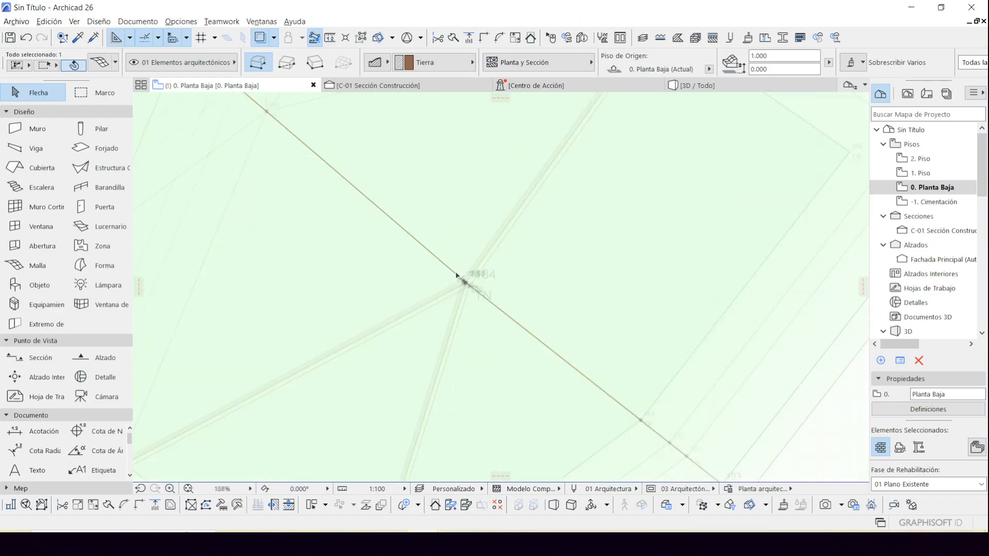
click(550, 349)
click(525, 241)
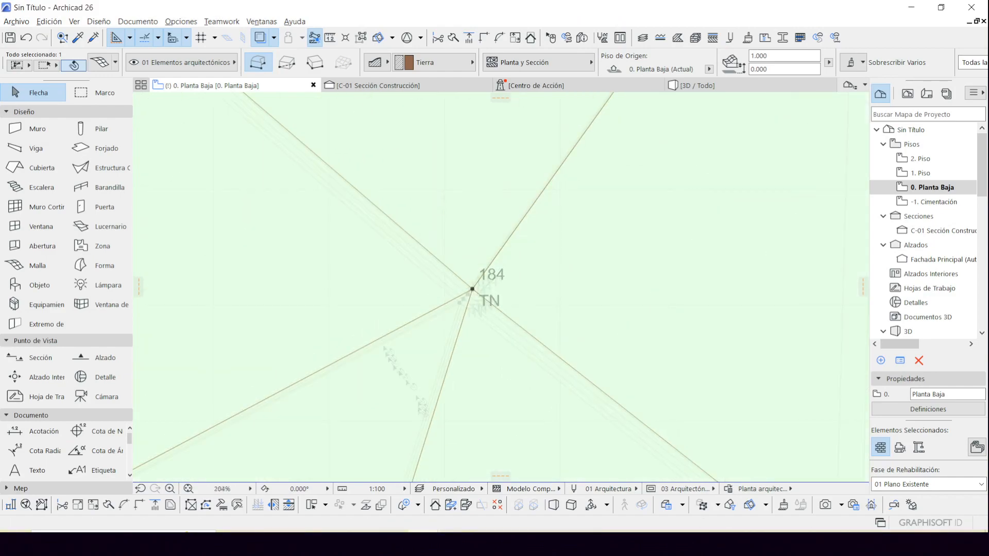
Set the Archicad mesh nodes at points 183 and 192 to the Z positions copied from their ZWCAD points.
click(413, 397)
click(921, 335)
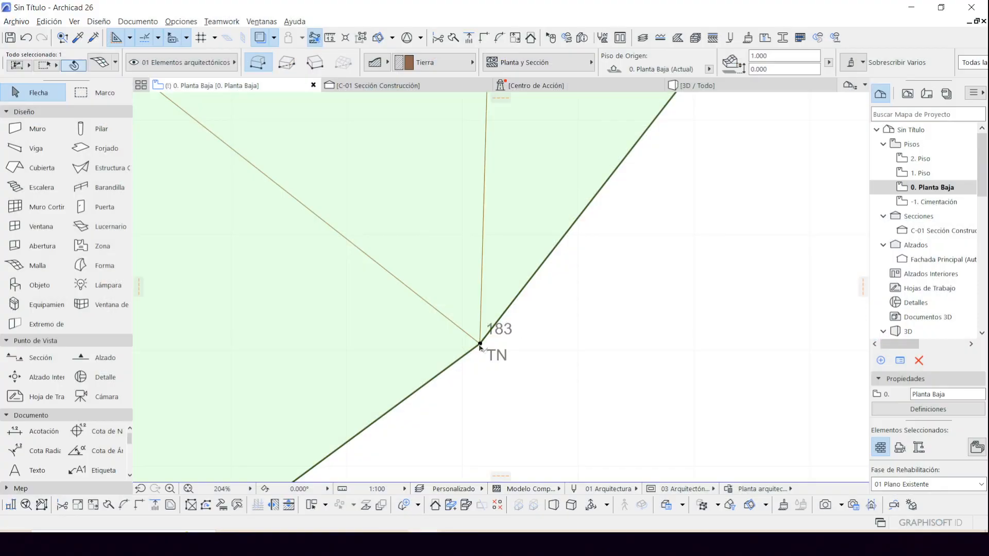
click(484, 337)
click(524, 240)
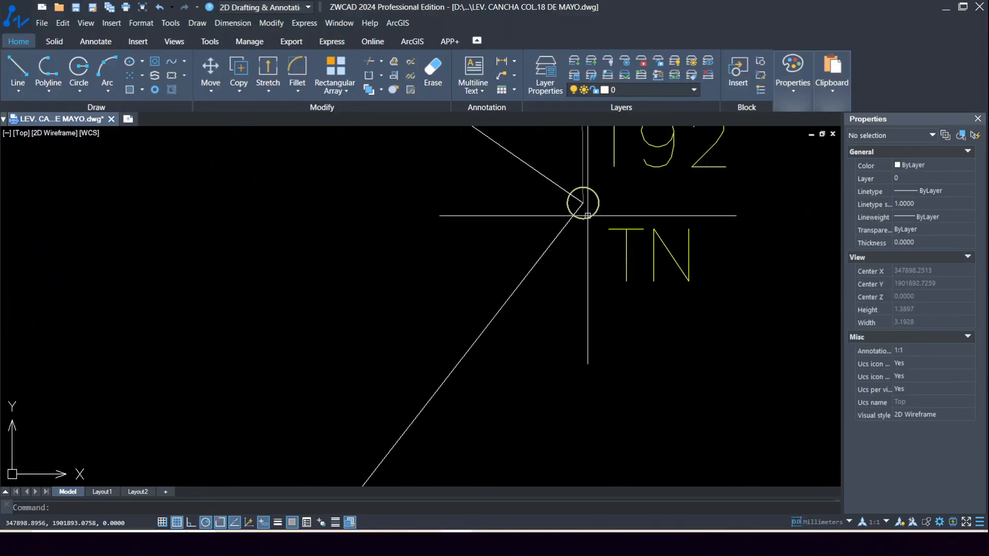
click(580, 205)
click(922, 338)
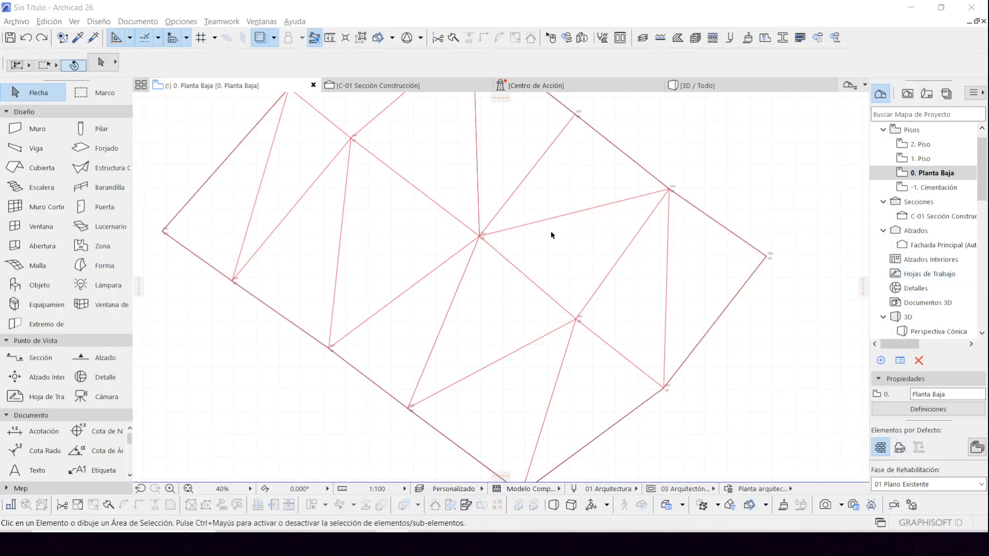
In the 3D view, move the survey mesh vertically from its upper corner down to the project origin level at the small terrain.
scroll(551, 360, down, 4)
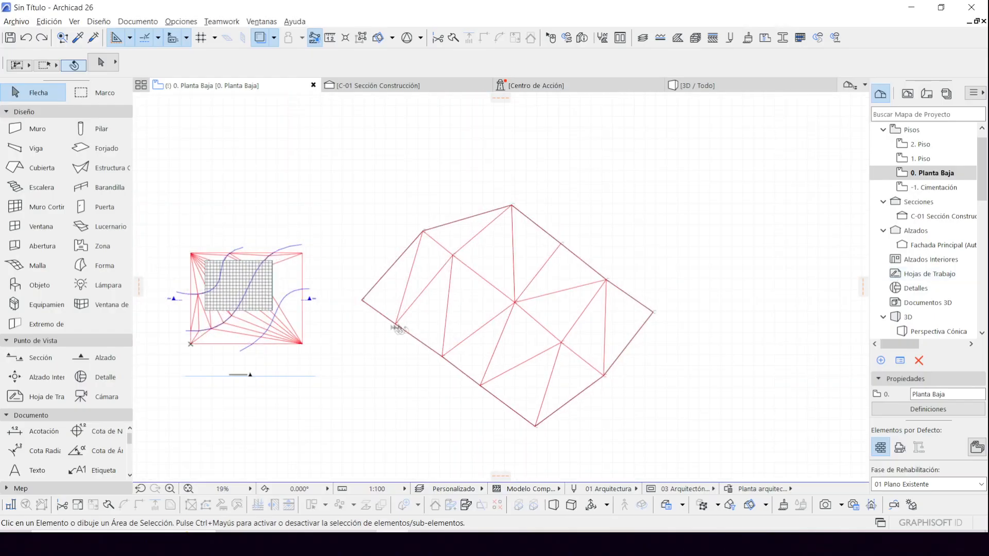
middle_drag(397, 326, 430, 346)
click(695, 85)
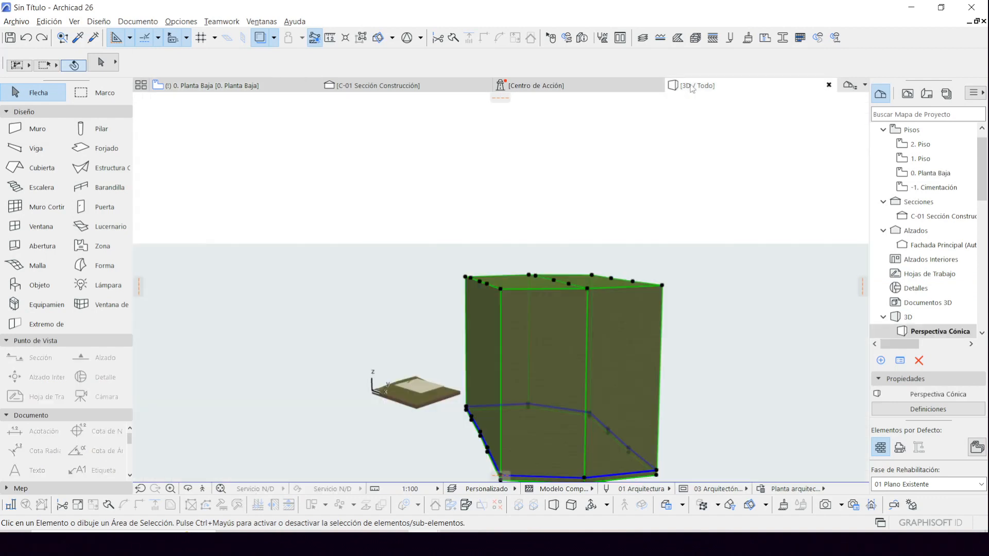
middle_drag(488, 348, 539, 340)
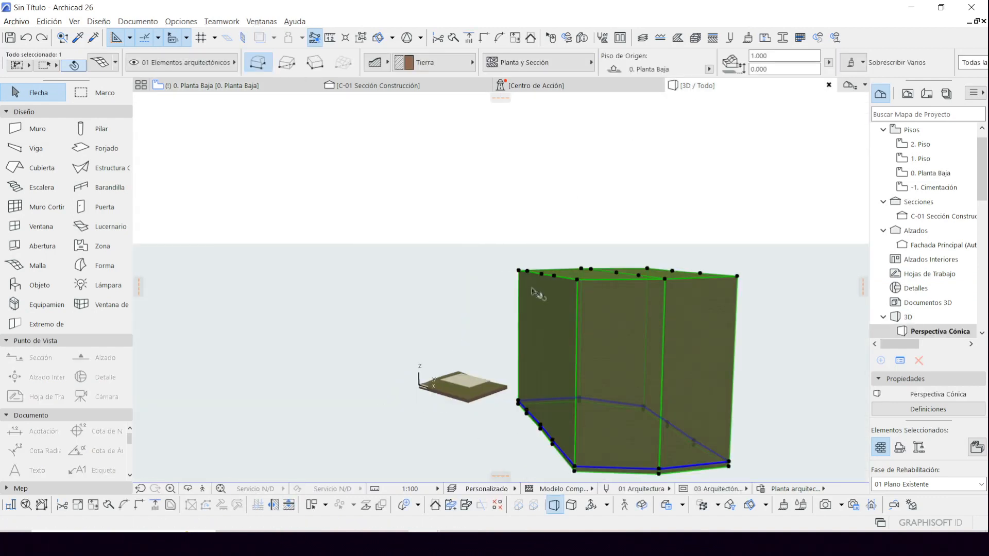
scroll(512, 315, up, 3)
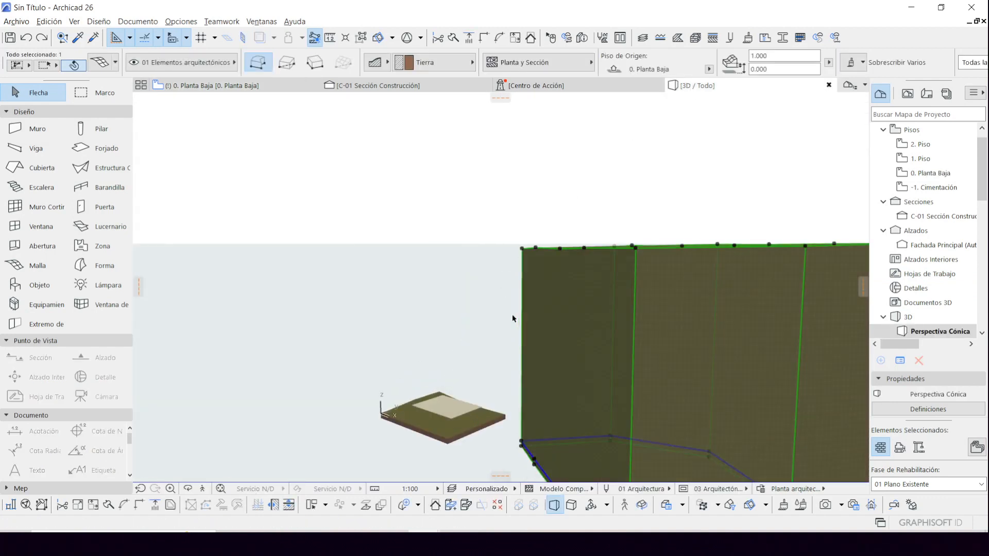
shift+middle_drag(500, 325, 640, 346)
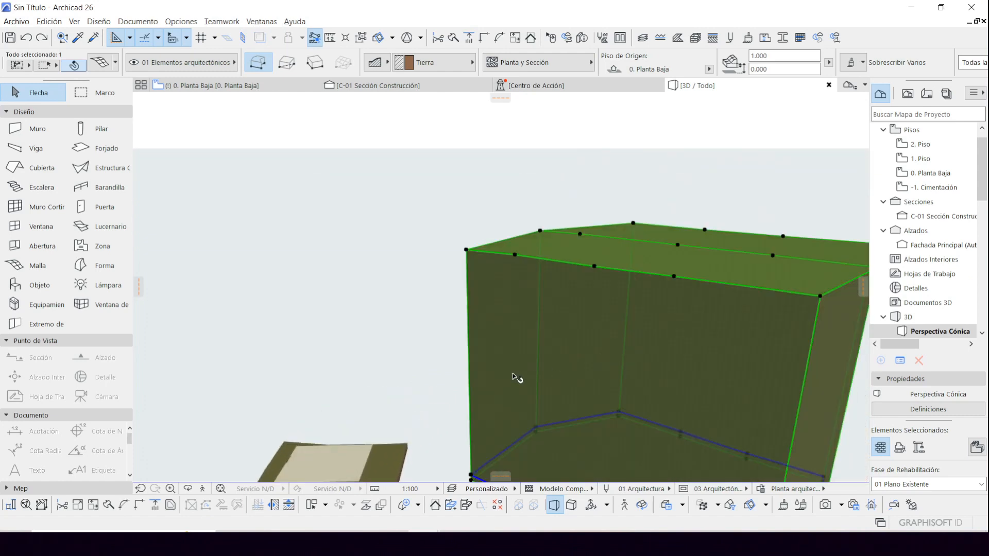
shift+middle_drag(516, 377, 563, 292)
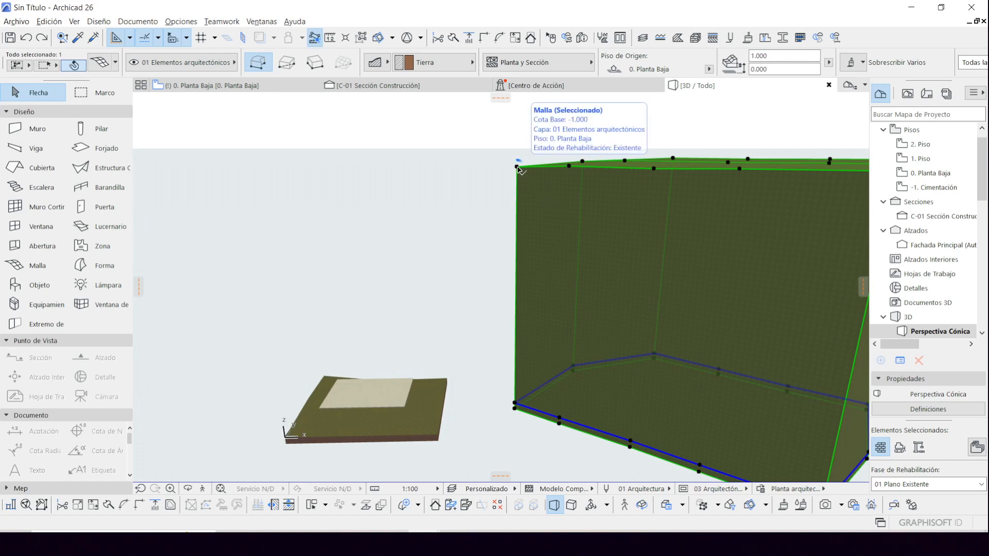
key(ctrl+d)
click(517, 167)
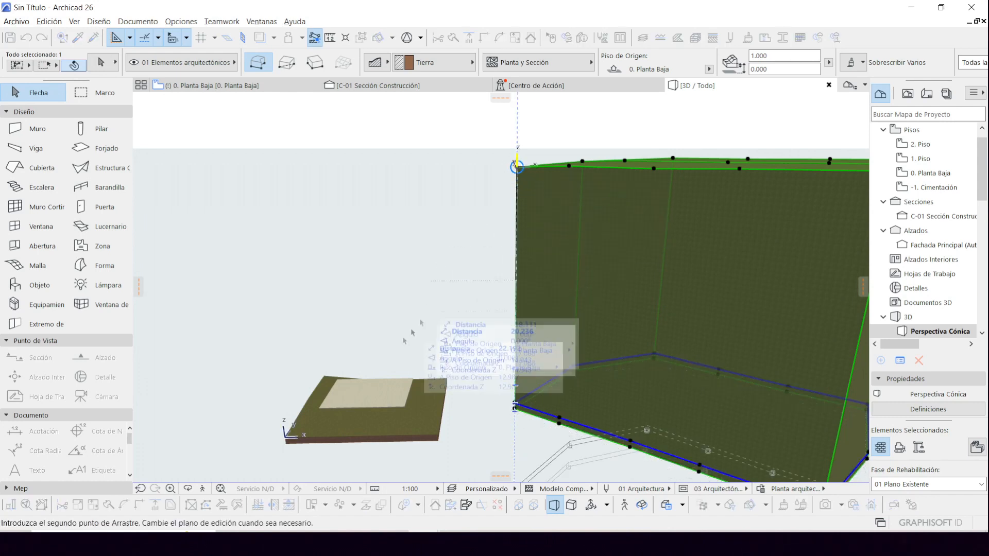
click(286, 441)
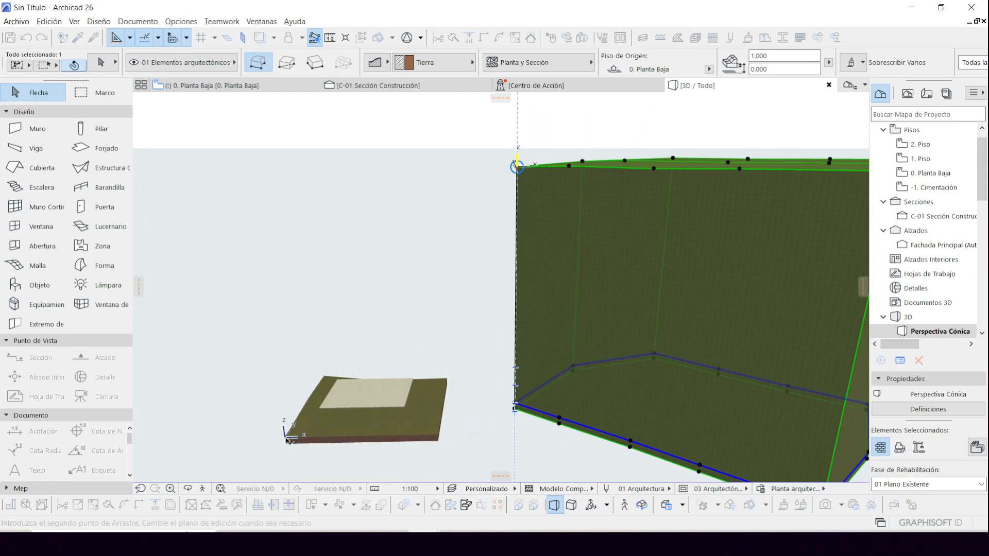
Examine the lowered mesh's surface relief from several angles in 3D, and return to the ground floor plan.
middle_drag(479, 419, 501, 338)
scroll(500, 336, up, 3)
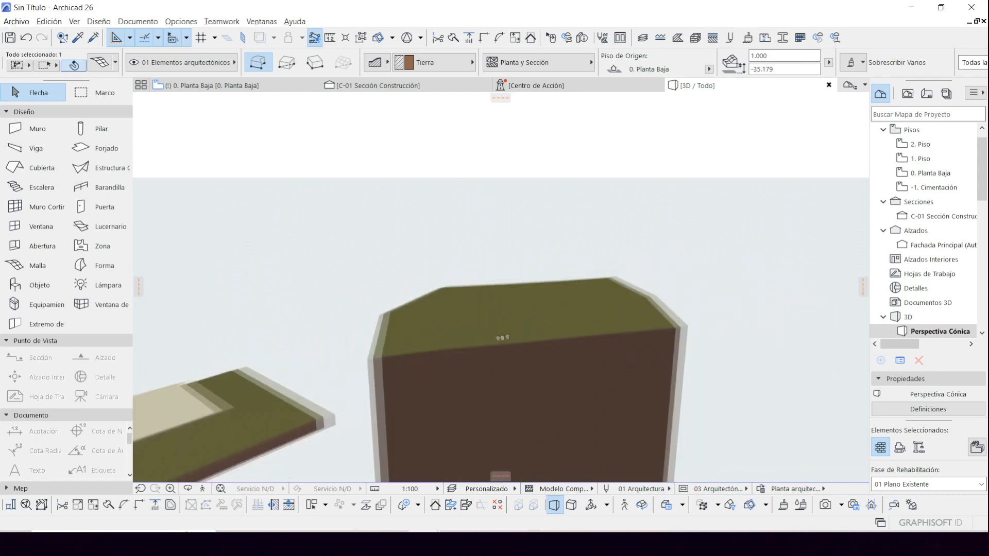
scroll(480, 308, up, 5)
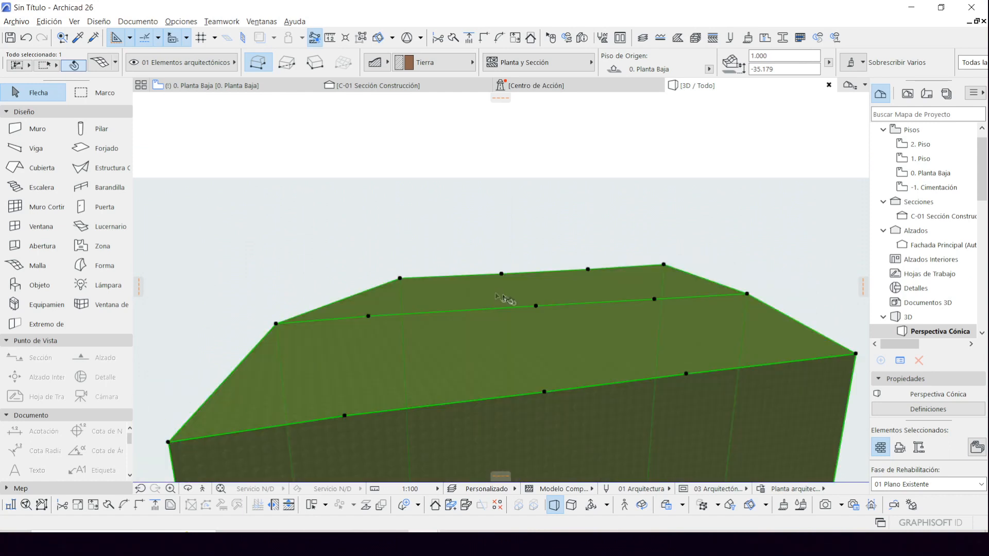
click(429, 230)
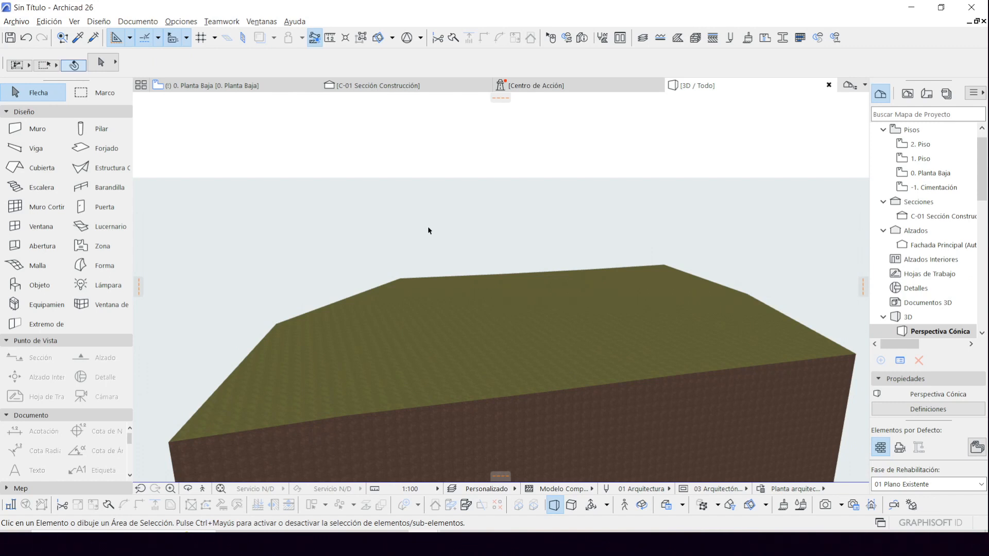
scroll(458, 235, down, 6)
mouse_move(417, 310)
shift+middle_down()
mouse_move(381, 342)
mouse_move(507, 326)
mouse_move(340, 338)
mouse_move(409, 293)
shift+middle_up()
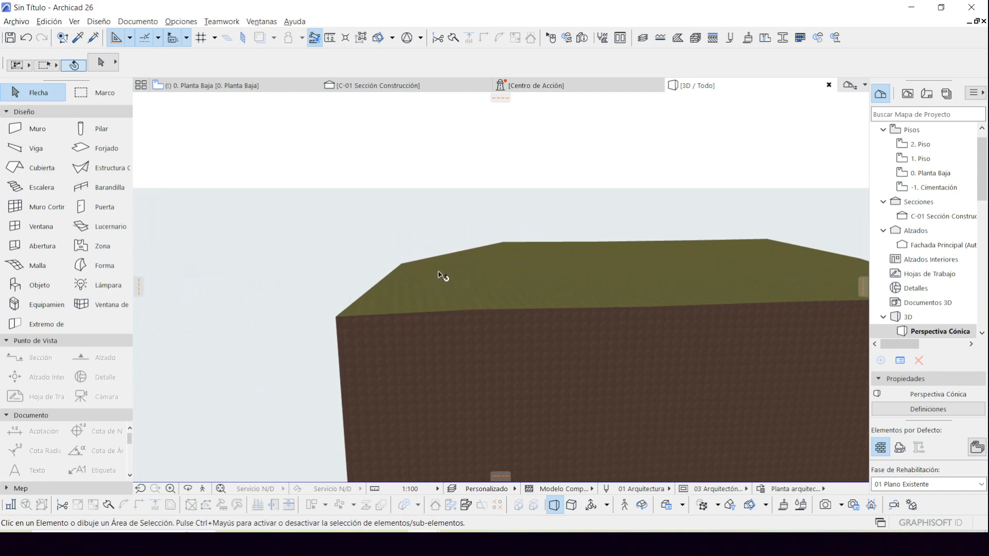
shift+middle_drag(612, 277, 531, 312)
shift+middle_drag(634, 308, 529, 306)
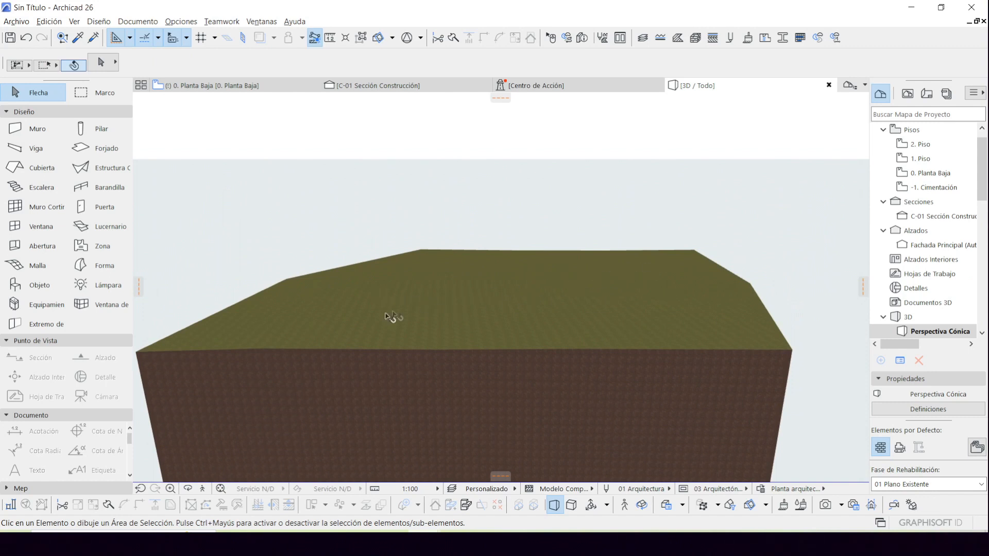
click(211, 85)
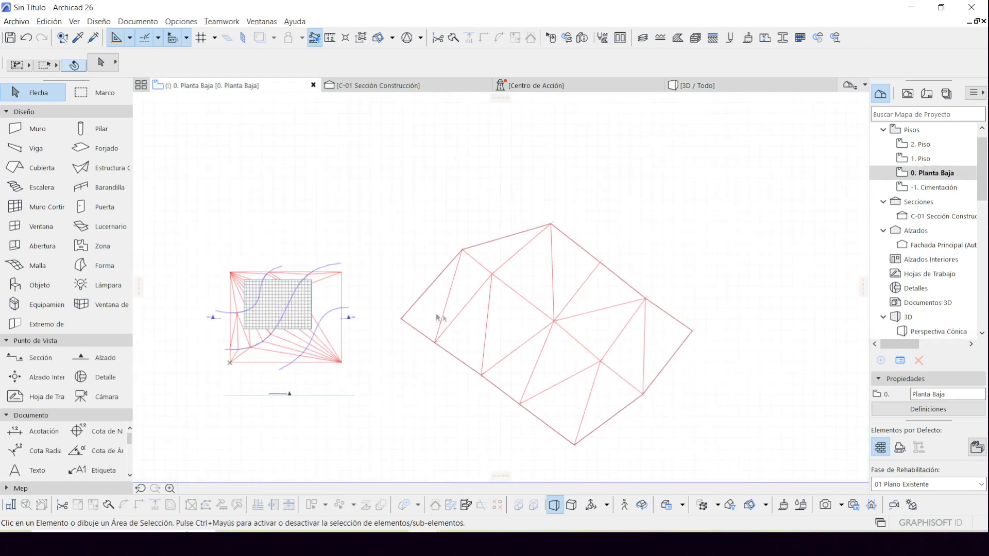
click(508, 328)
click(364, 220)
click(474, 304)
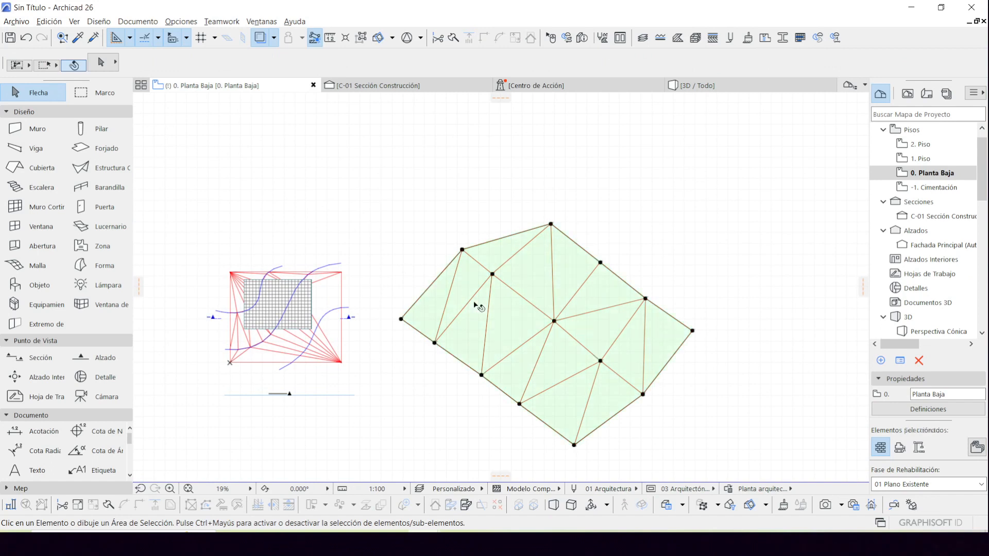
click(311, 254)
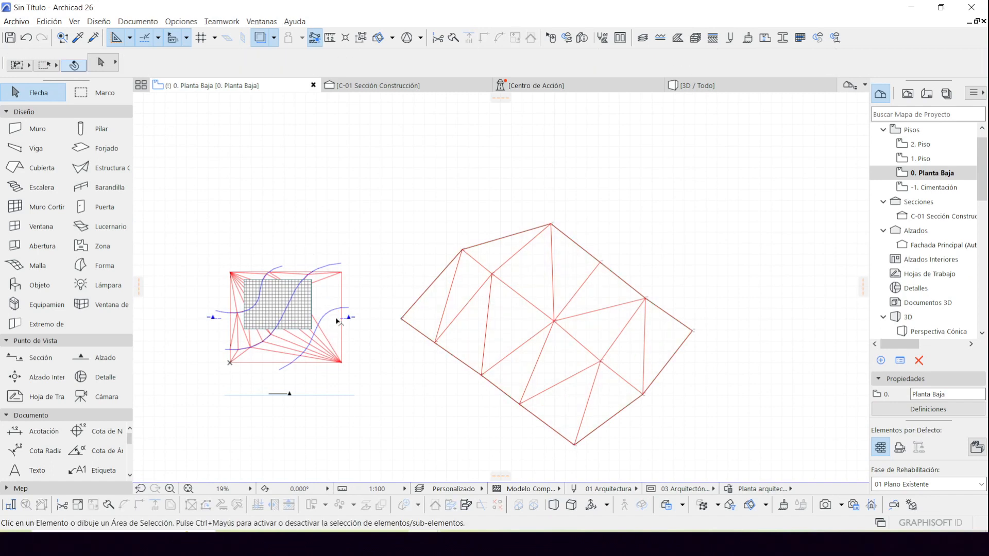
Stretch the end of section line C-01 horizontally across the survey mesh to just beyond its far corner.
drag(335, 318, 513, 323)
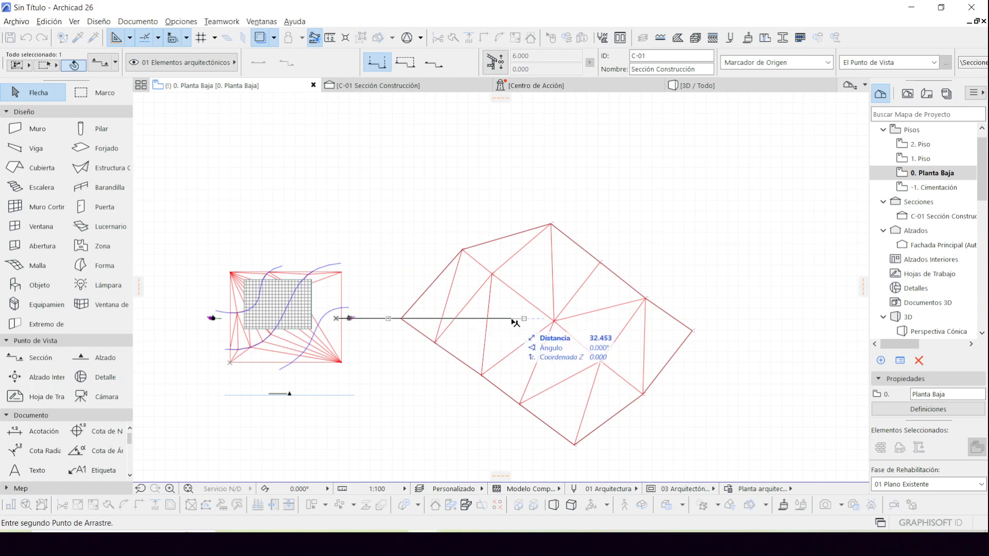
key(Escape)
click(349, 319)
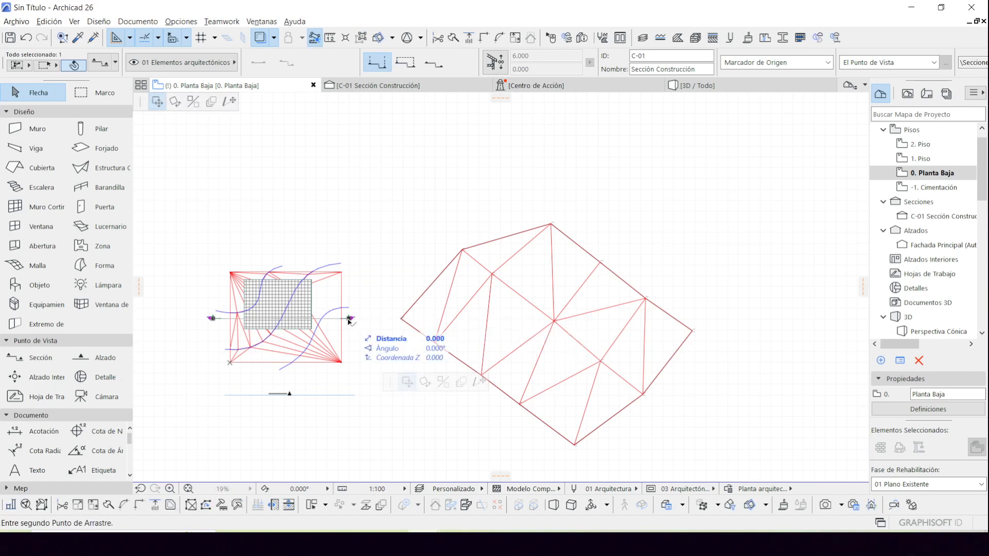
click(229, 101)
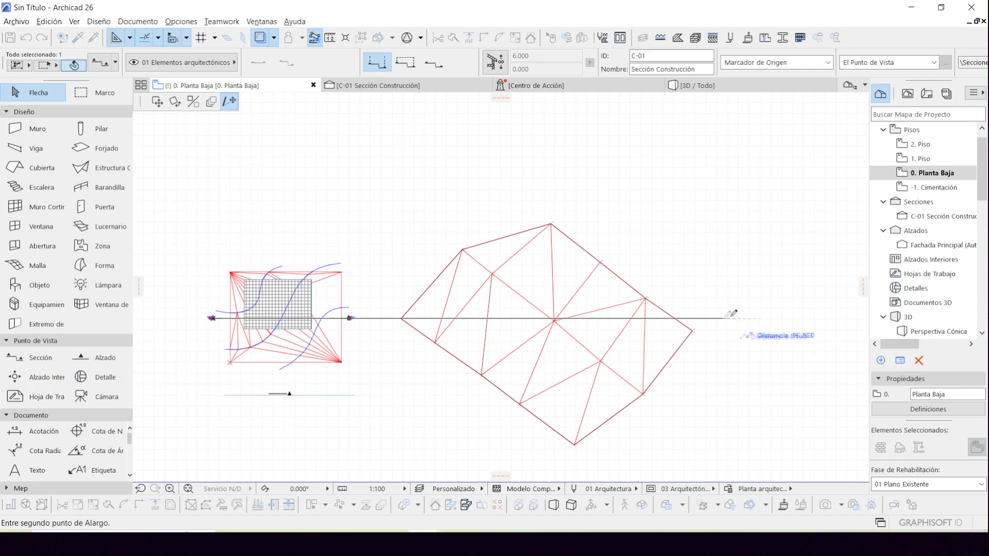
click(723, 318)
Open the C-01 section and inspect the survey mesh's cut profile out to its far end.
click(385, 87)
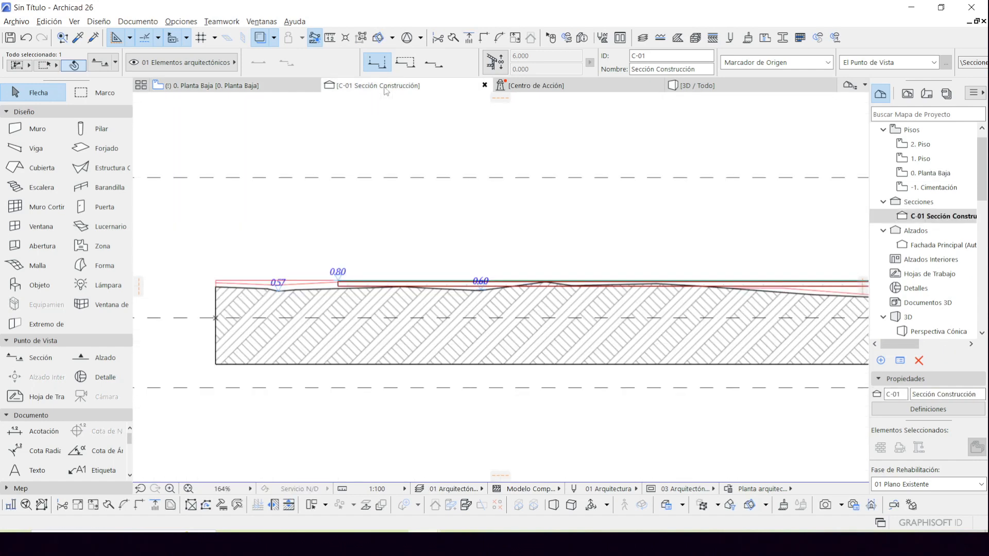
scroll(297, 312, down, 5)
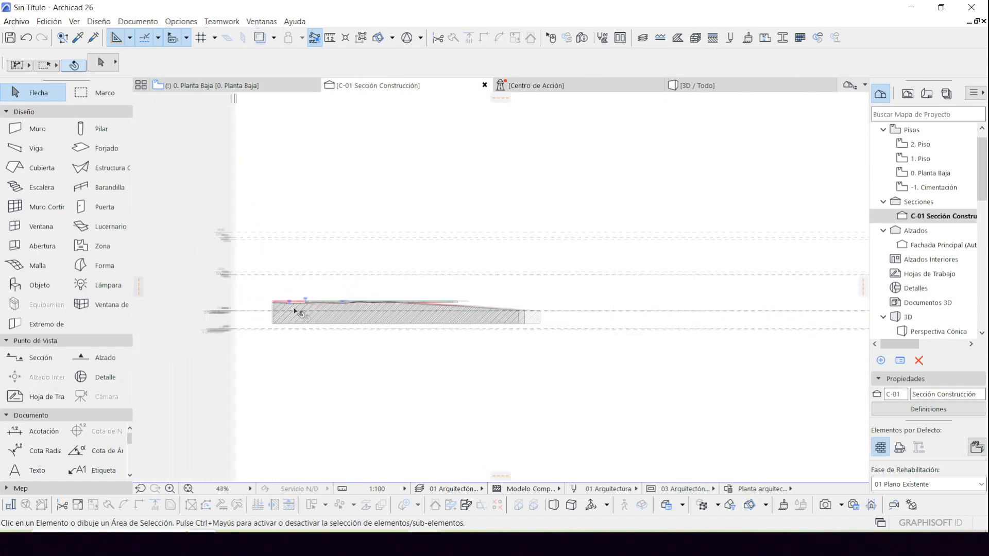
scroll(503, 320, up, 4)
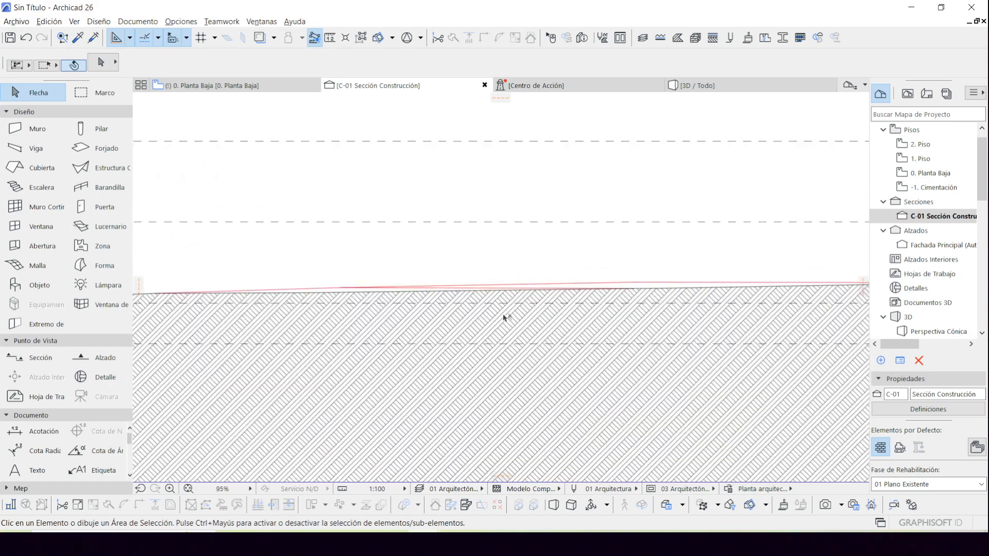
click(622, 289)
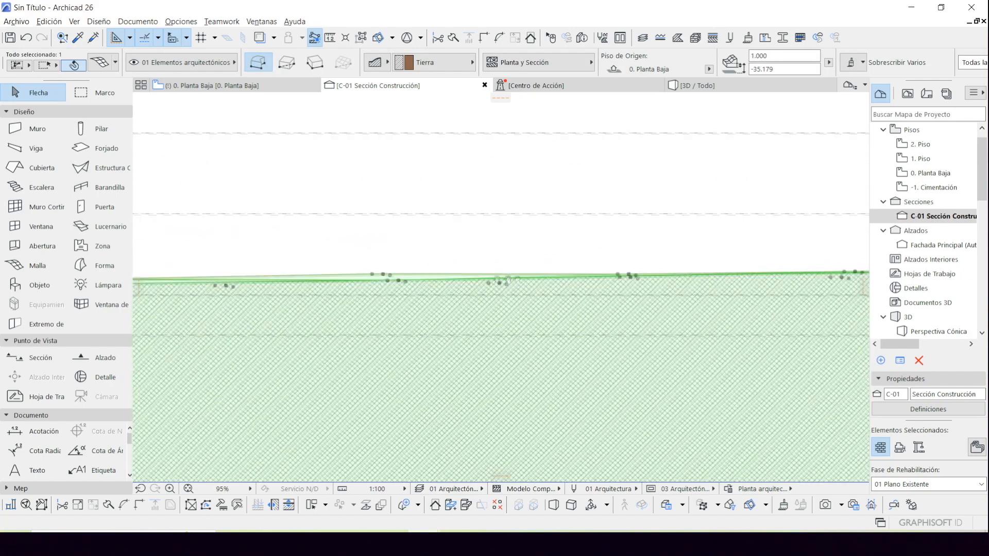
middle_drag(704, 289, 523, 270)
click(646, 225)
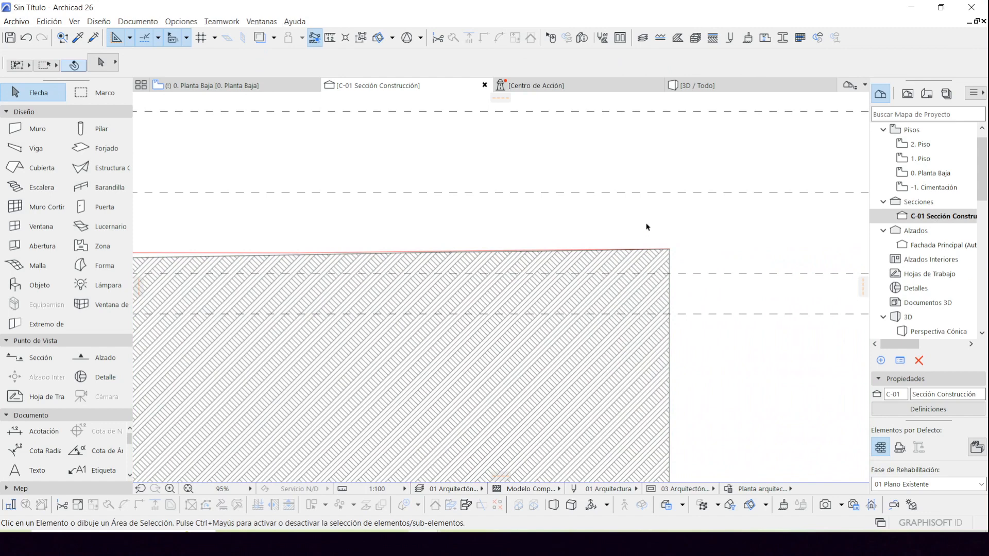
scroll(500, 271, down, 2)
scroll(500, 271, down, 2)
Place elevation dimensions on the mesh's upper corners at both ends of the C-01 section.
middle_drag(306, 292, 571, 295)
scroll(194, 273, up, 5)
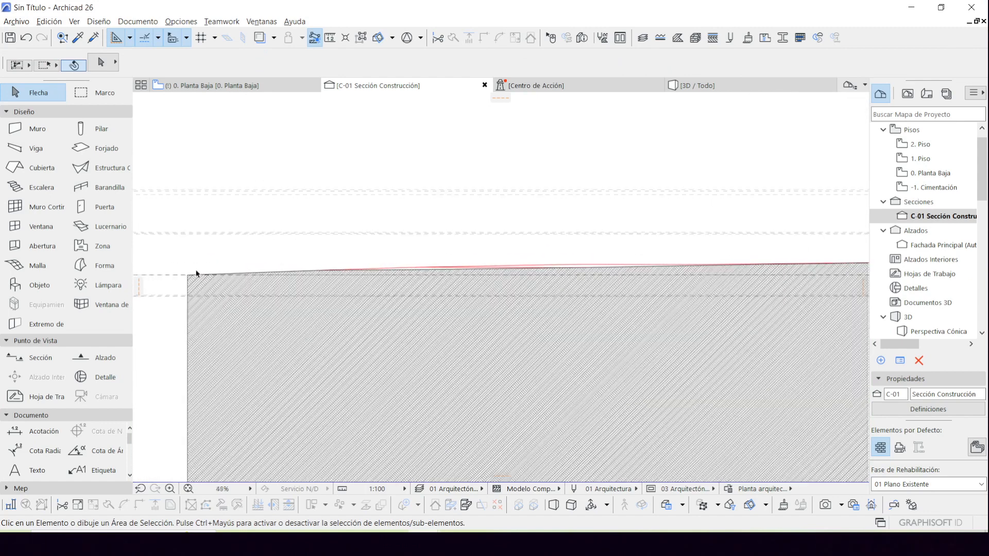
scroll(186, 285, up, 3)
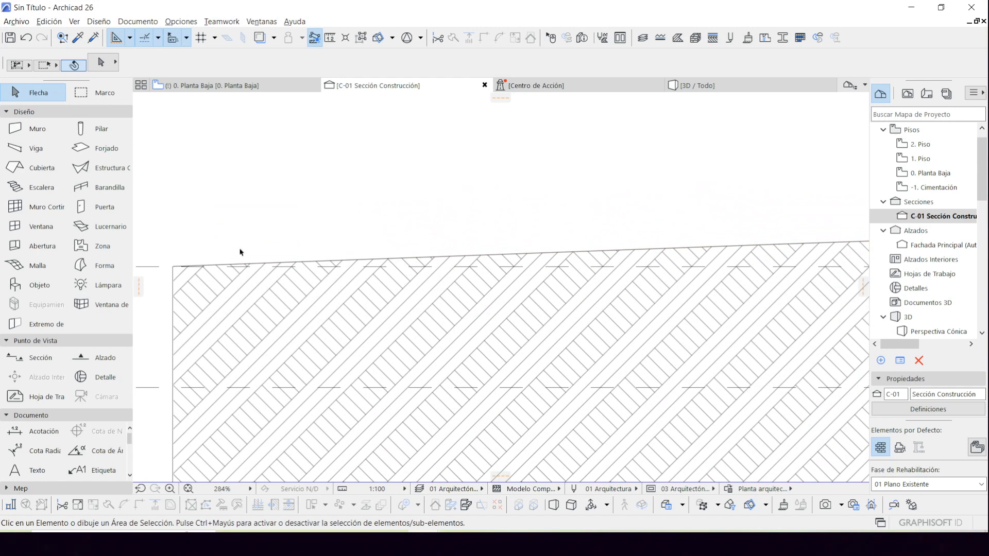
click(173, 267)
scroll(148, 281, down, 6)
scroll(559, 257, up, 7)
scroll(731, 277, down, 5)
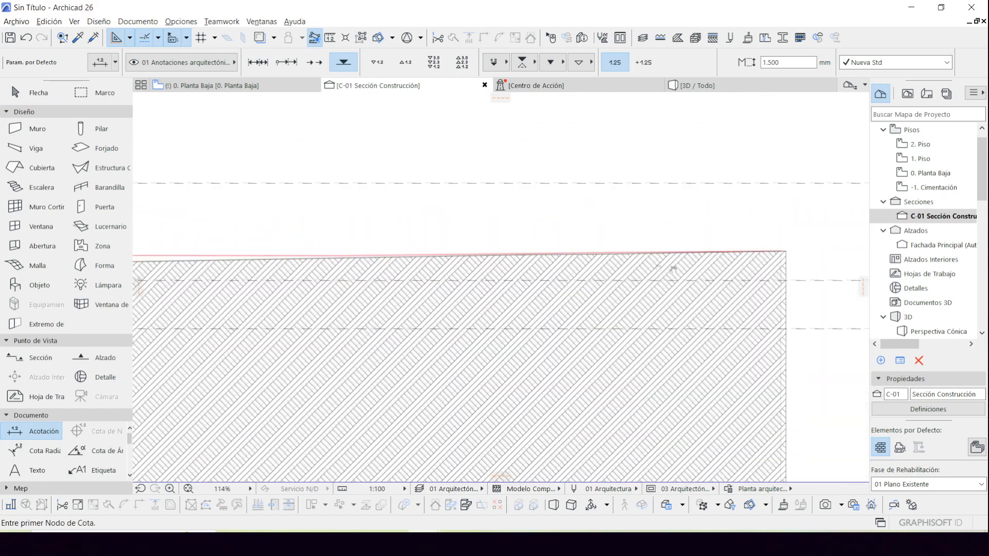
scroll(673, 268, up, 5)
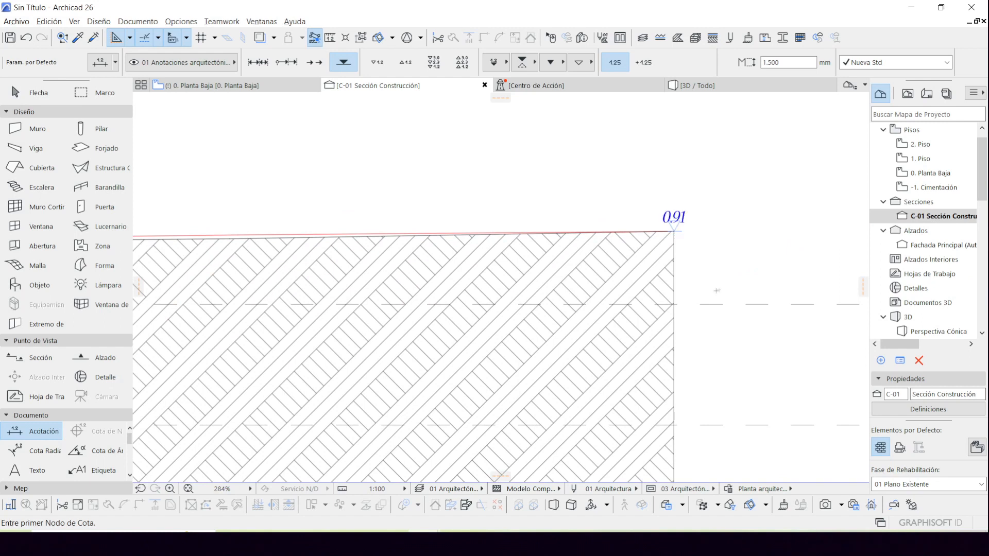
scroll(716, 291, down, 8)
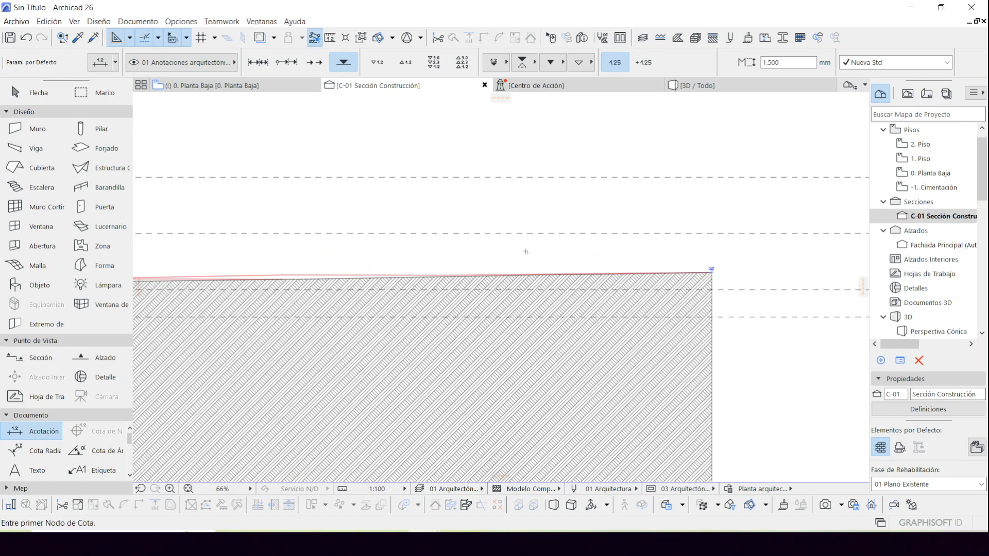
Place level dimensions at points inside the survey mesh on the ground floor plan to read its surface heights.
click(289, 85)
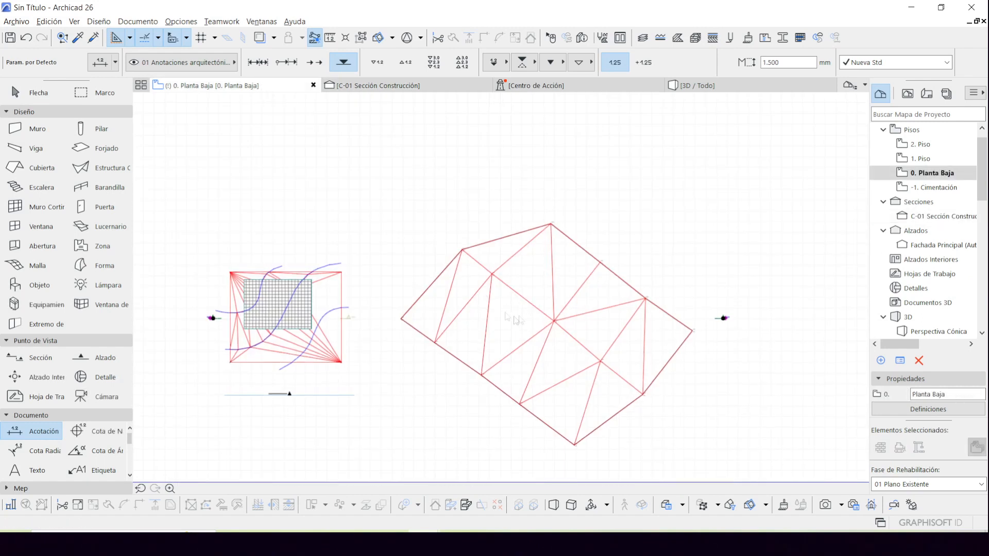
click(86, 431)
scroll(510, 317, up, 4)
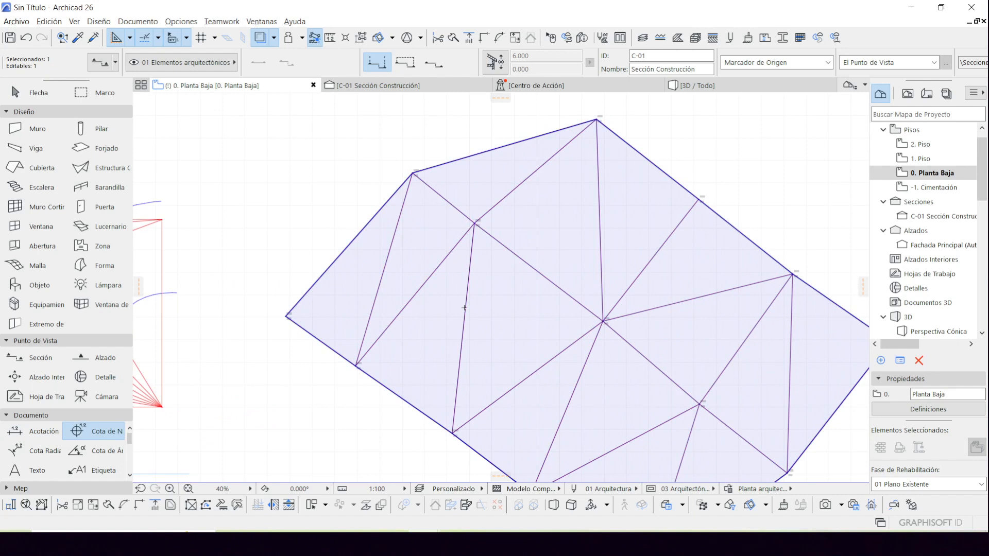
key(Escape)
scroll(471, 309, up, 4)
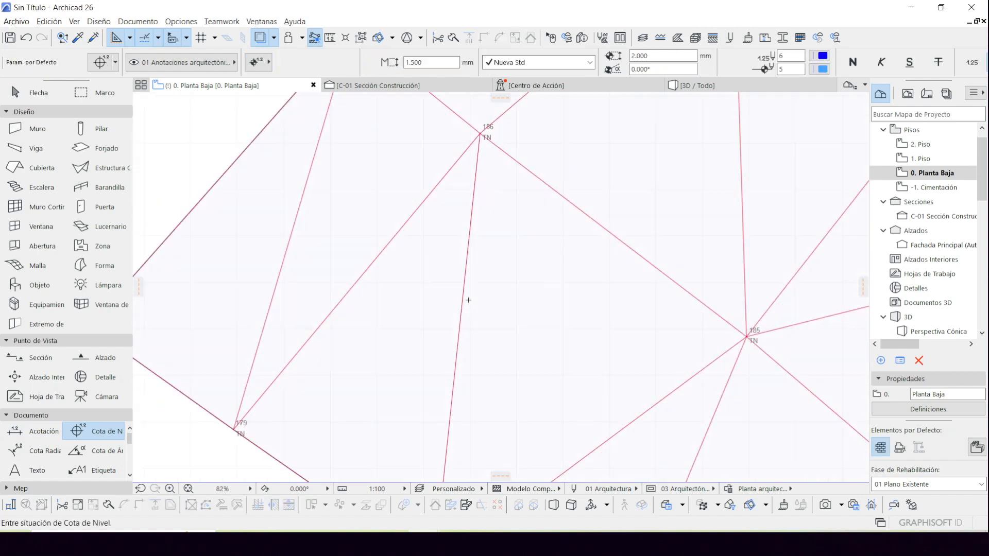
scroll(481, 301, up, 3)
scroll(481, 301, down, 8)
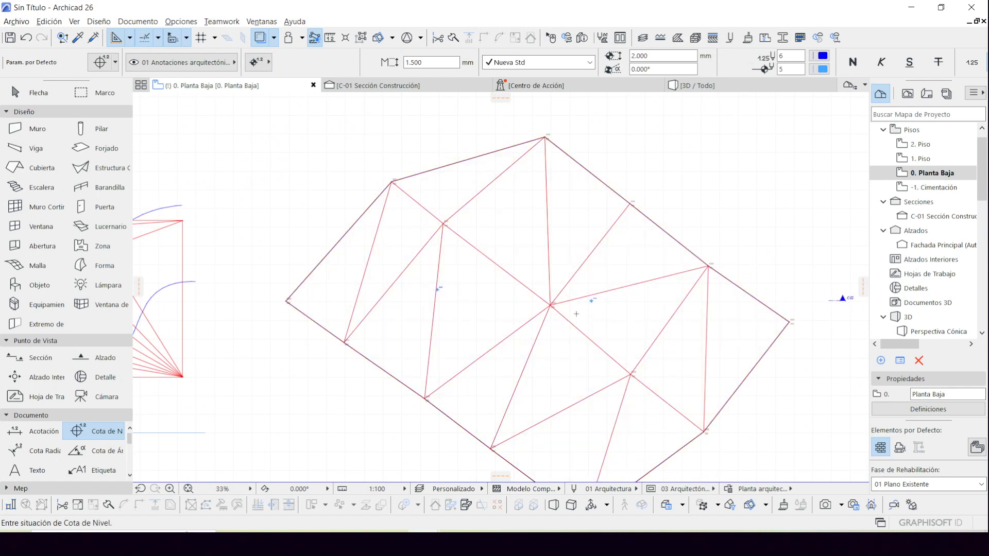
scroll(591, 299, up, 6)
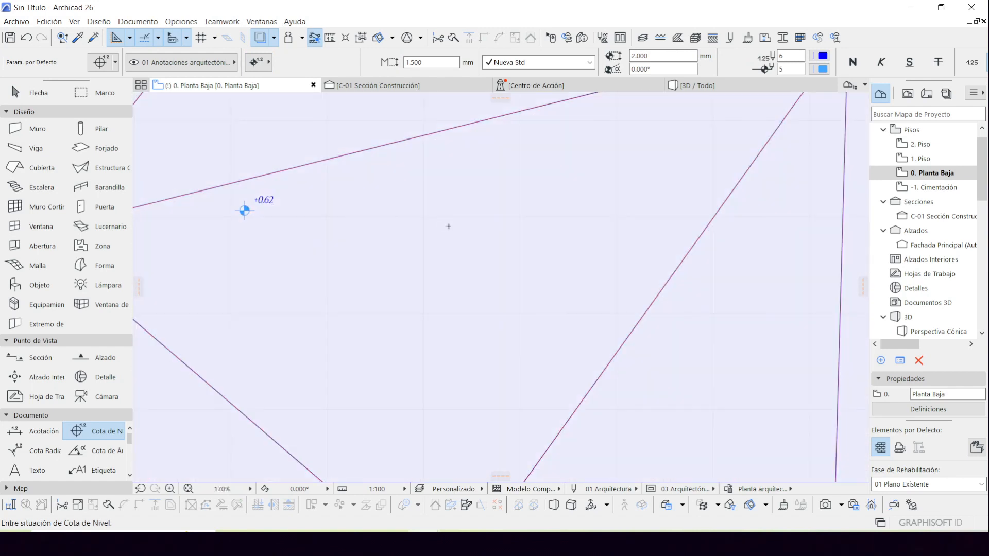
scroll(446, 225, down, 5)
key(Escape)
Move the gridded concrete slab from the small rectangular mesh onto the western part of the survey mesh.
scroll(372, 245, down, 3)
middle_drag(368, 245, 581, 258)
scroll(406, 224, up, 2)
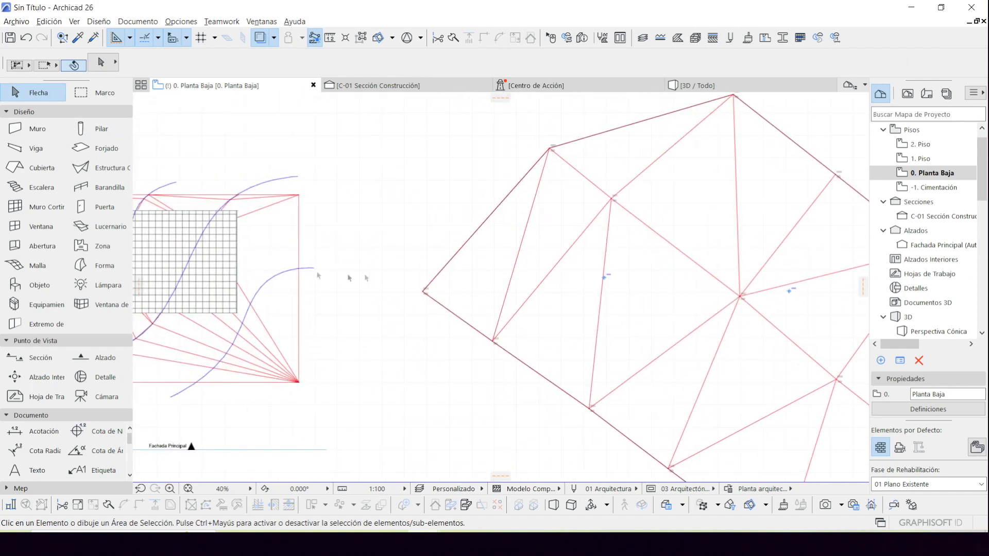
click(226, 255)
key(ctrl+d)
click(224, 255)
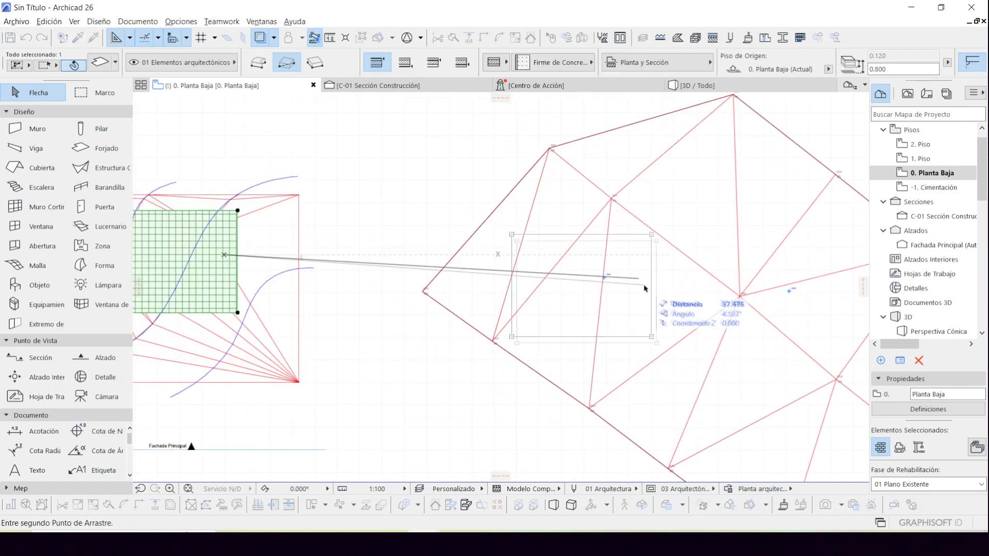
click(632, 257)
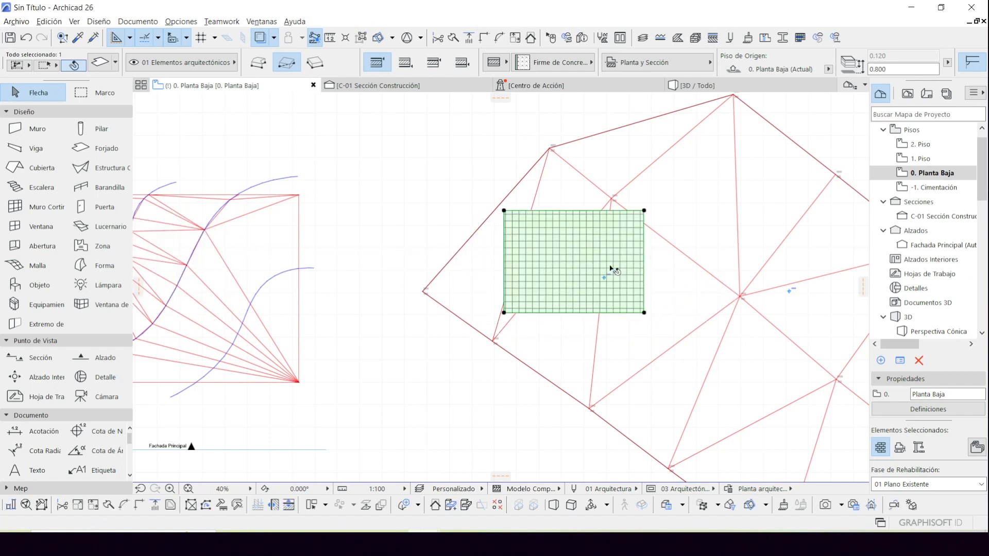
scroll(611, 268, up, 5)
key(Escape)
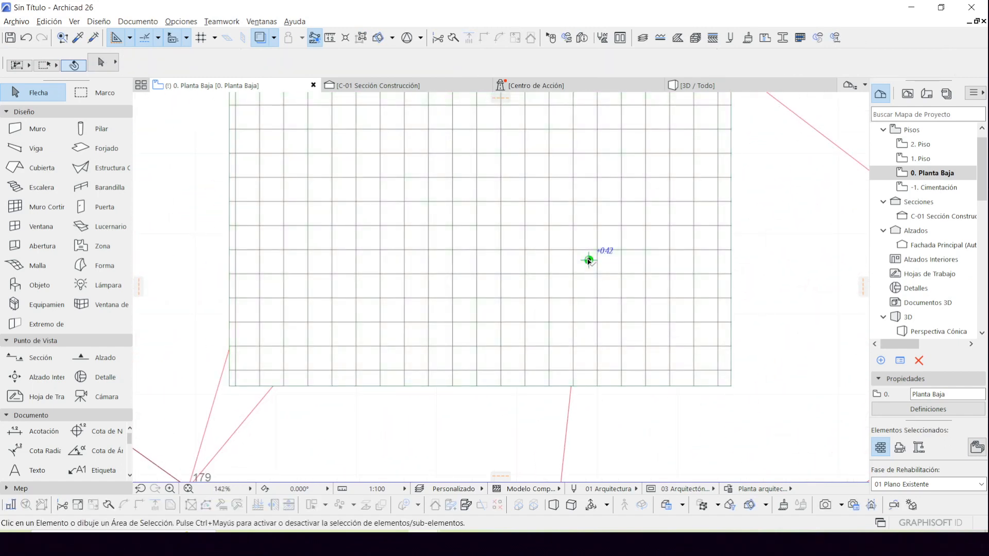
Delete the mesh level dimension covered by the slab and place a level dimension on the slab's lower-left corner.
click(588, 260)
click(785, 293)
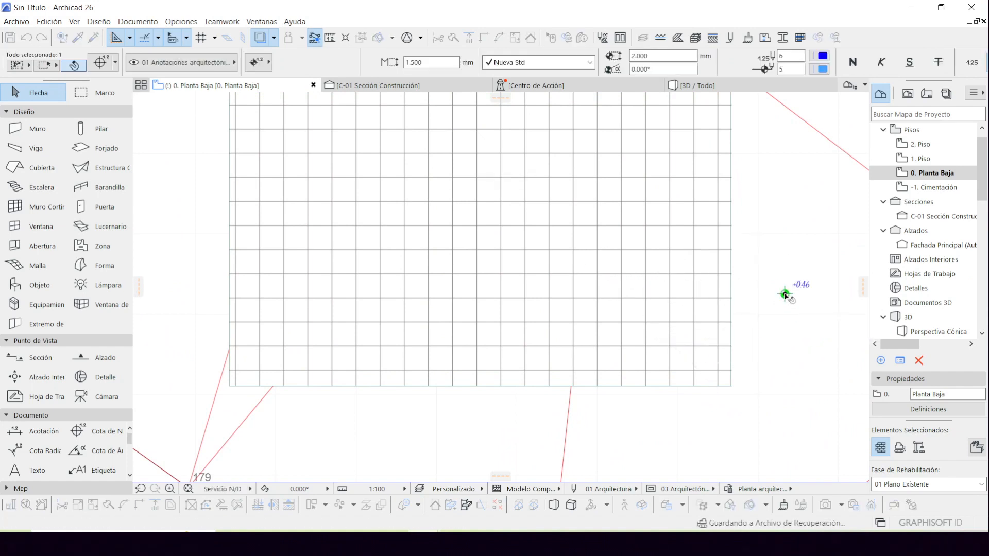
key(Delete)
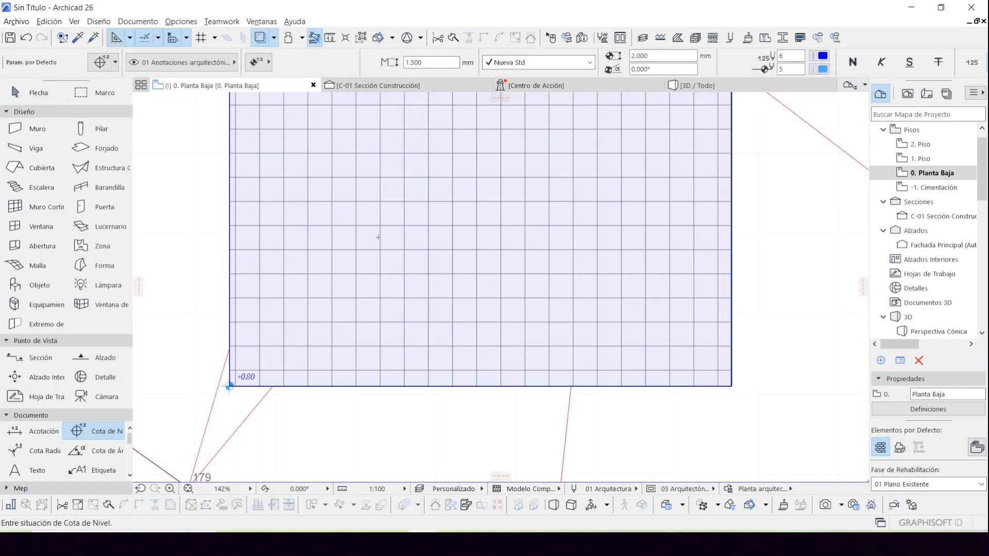
key(Escape)
In 3D, offset the concrete slab's short edge outward by about 21 m across the survey mesh and inspect where they intersect.
click(707, 87)
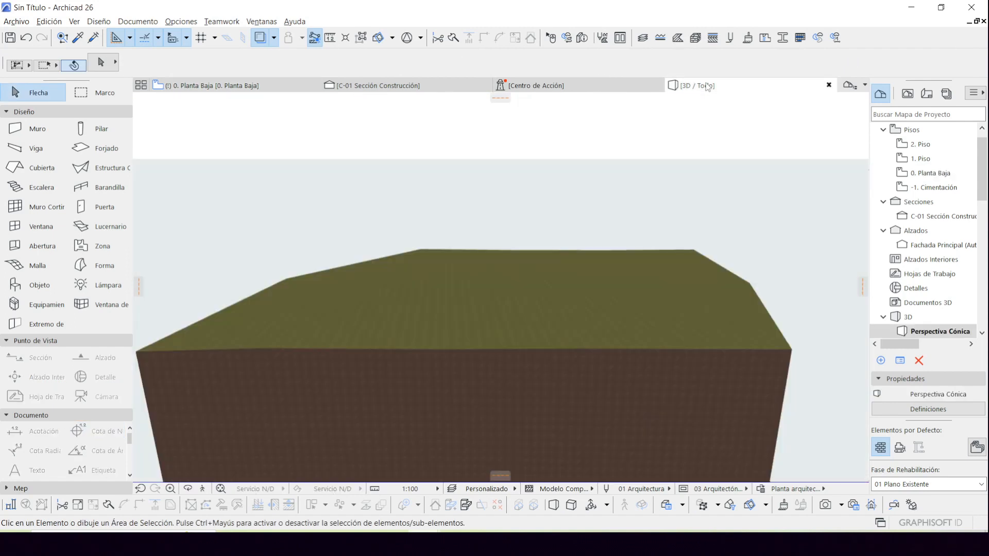
shift+middle_drag(227, 345, 378, 320)
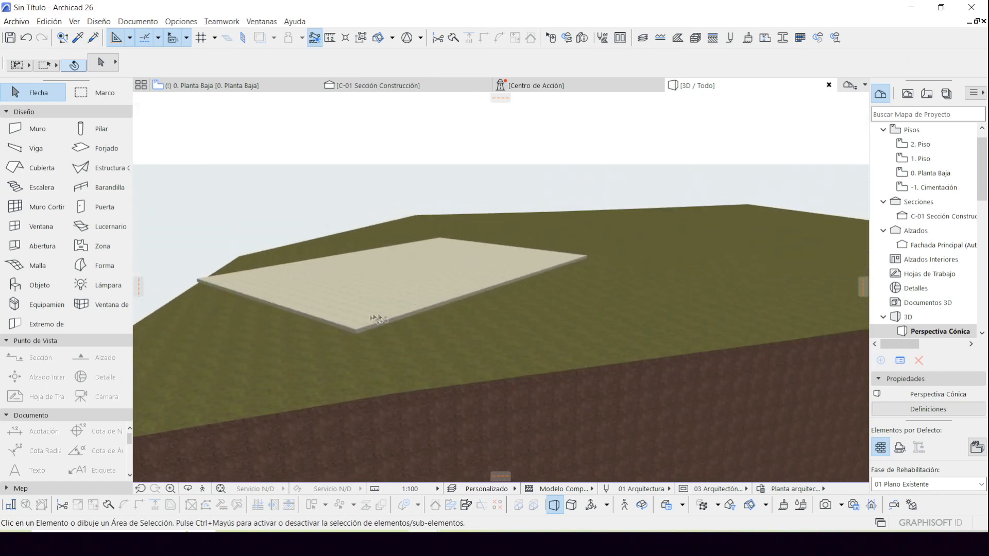
click(353, 330)
scroll(363, 337, up, 3)
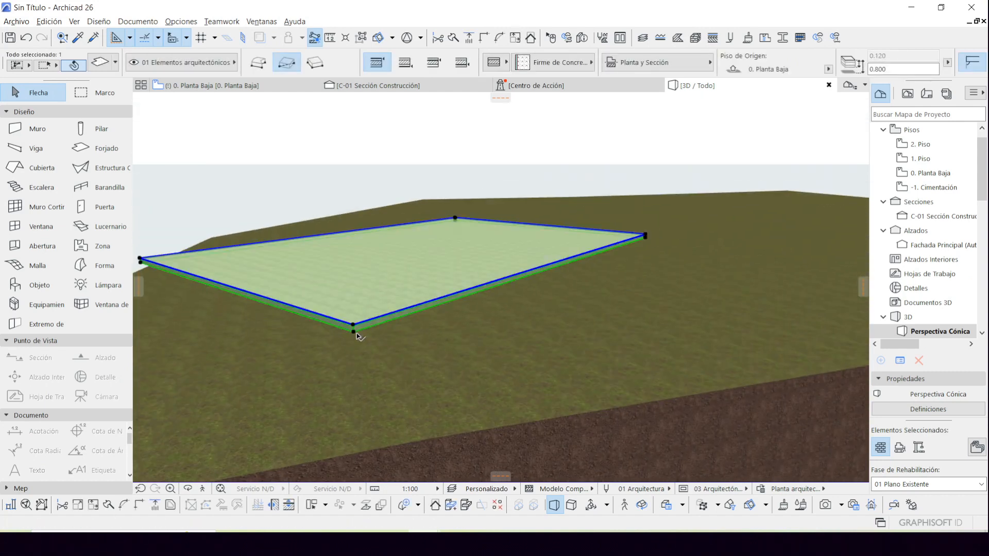
shift+middle_drag(566, 273, 453, 319)
scroll(457, 324, down, 3)
shift+middle_drag(623, 289, 443, 331)
click(427, 318)
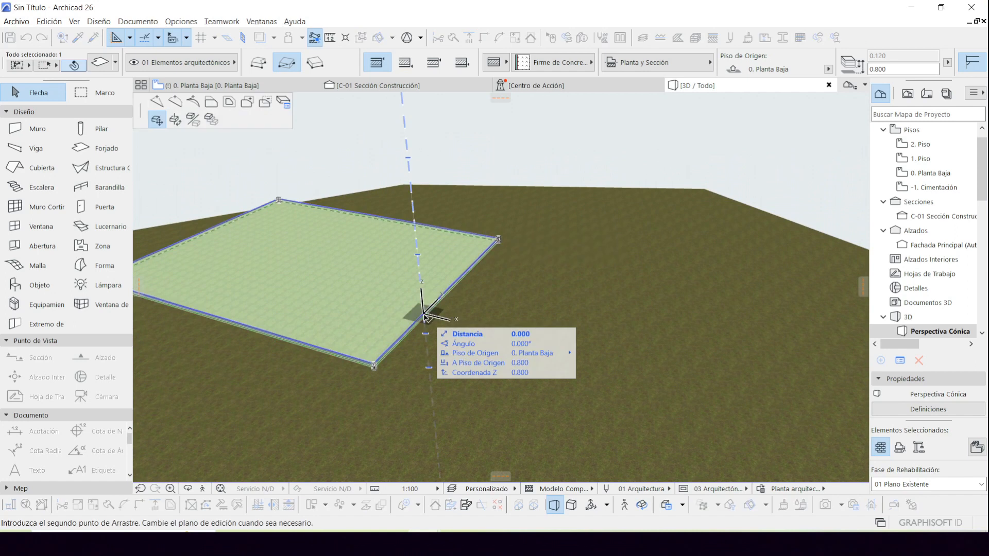
middle_drag(672, 361, 404, 274)
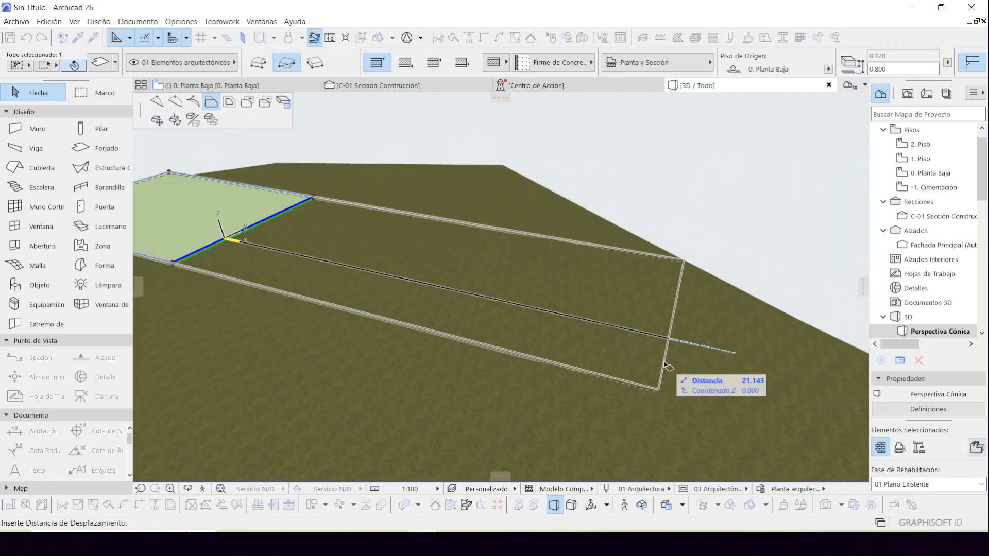
click(666, 368)
shift+middle_drag(474, 343, 639, 336)
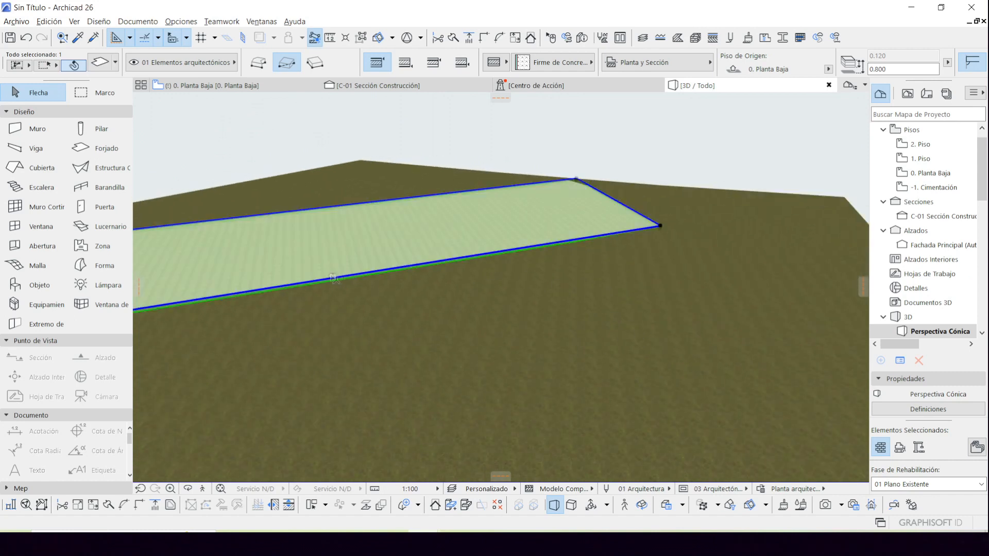
middle_drag(335, 278, 540, 271)
shift+middle_drag(426, 316, 473, 337)
key(Escape)
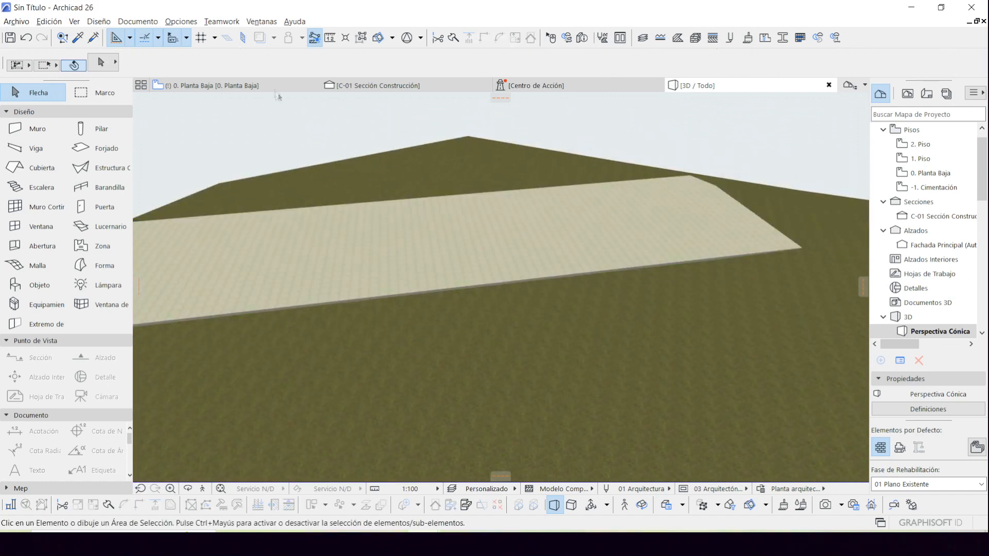
Set the survey mesh's uncut line pen and edge pen to white pen 207 in plan, and check the mesh in 3D.
key(F2)
scroll(619, 283, up, 5)
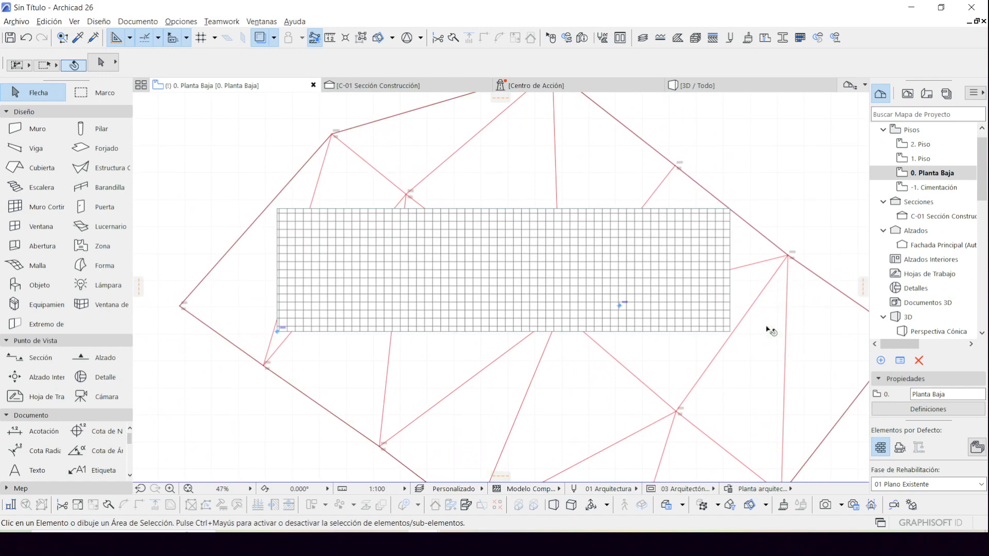
click(770, 332)
click(591, 63)
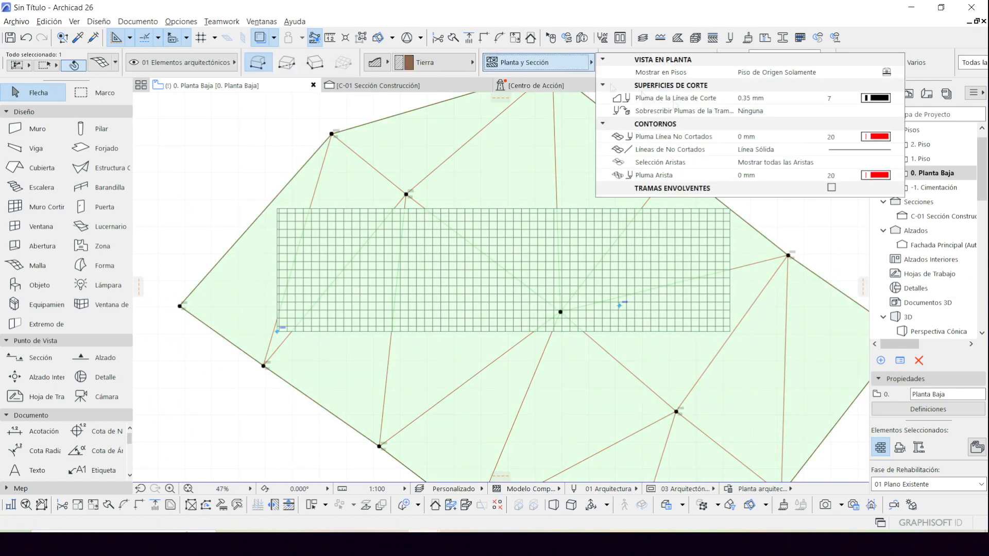
click(865, 137)
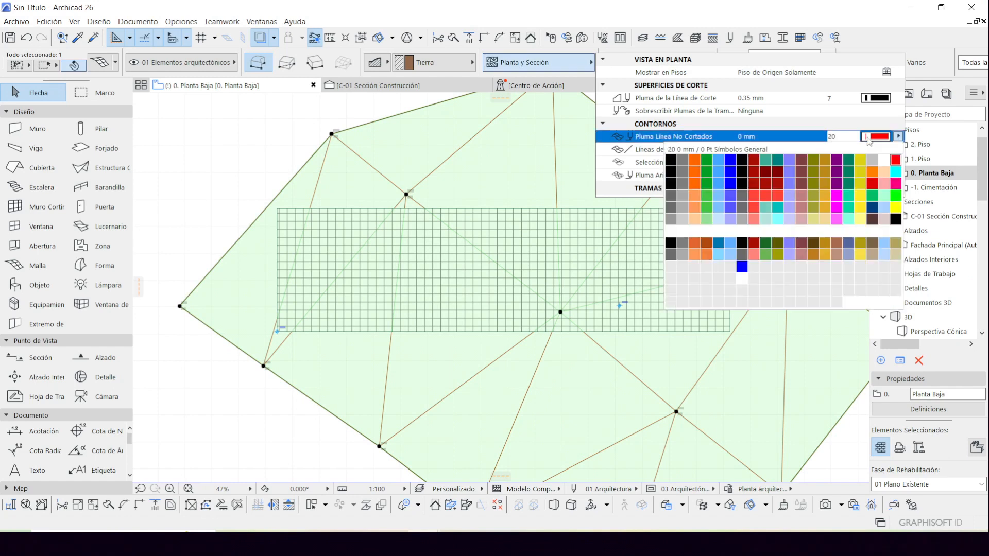
click(742, 280)
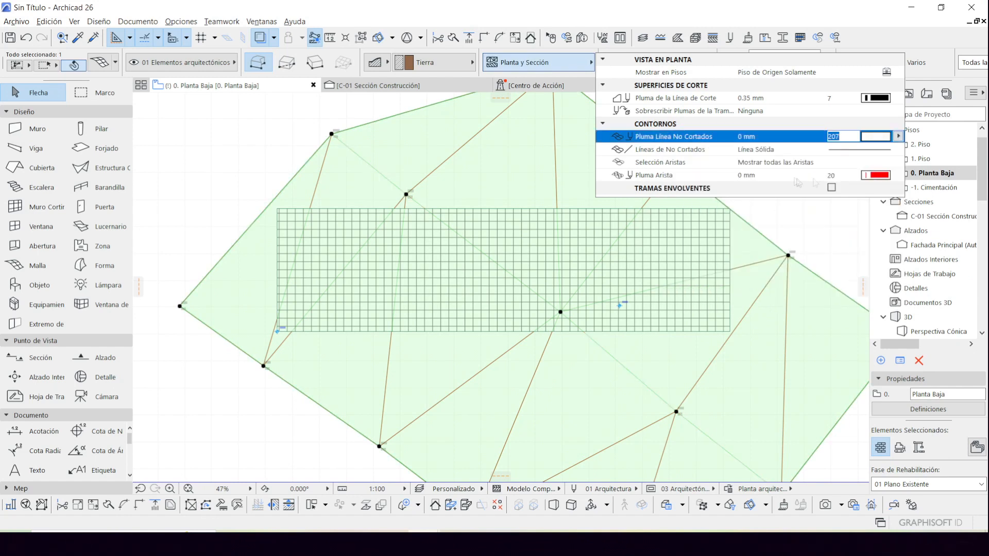
click(878, 175)
click(740, 315)
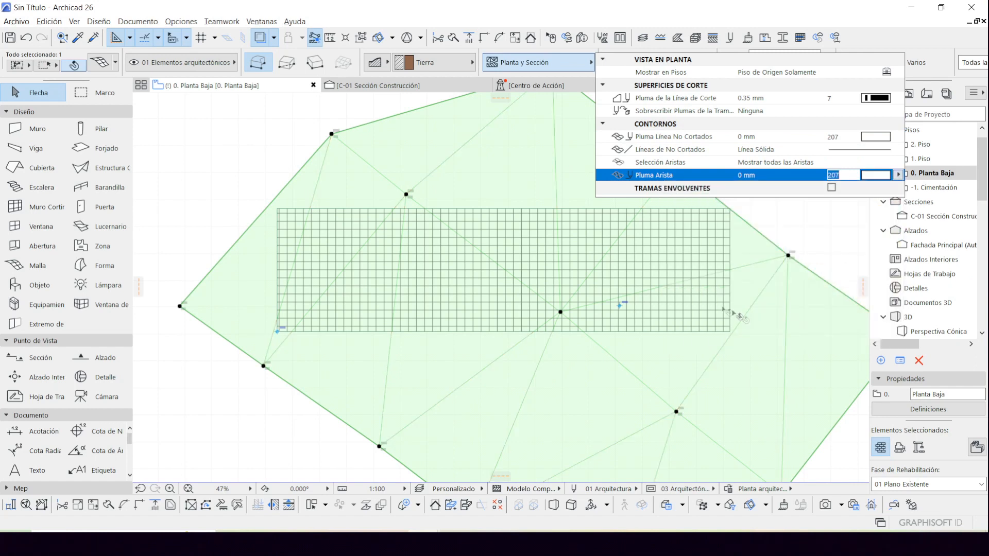
click(263, 174)
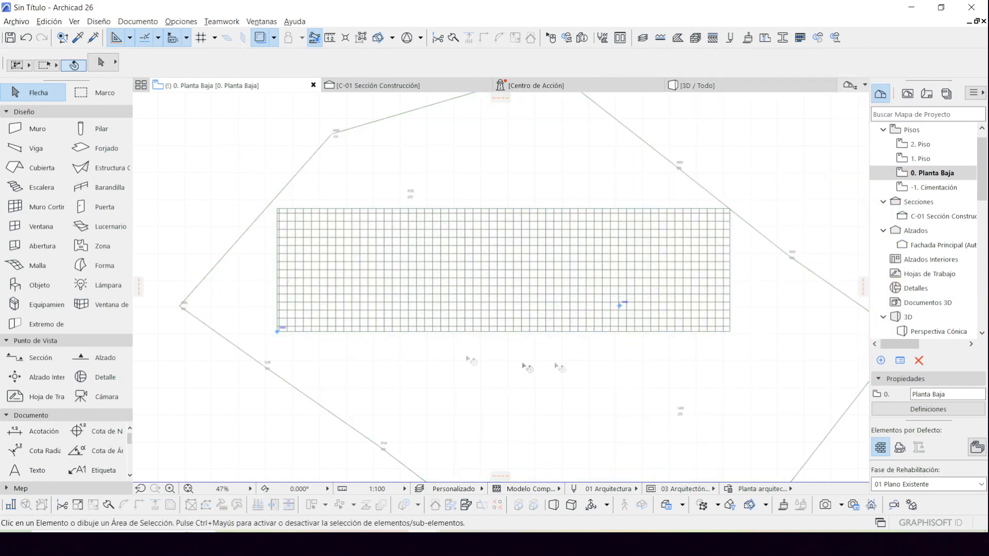
scroll(463, 232, down, 3)
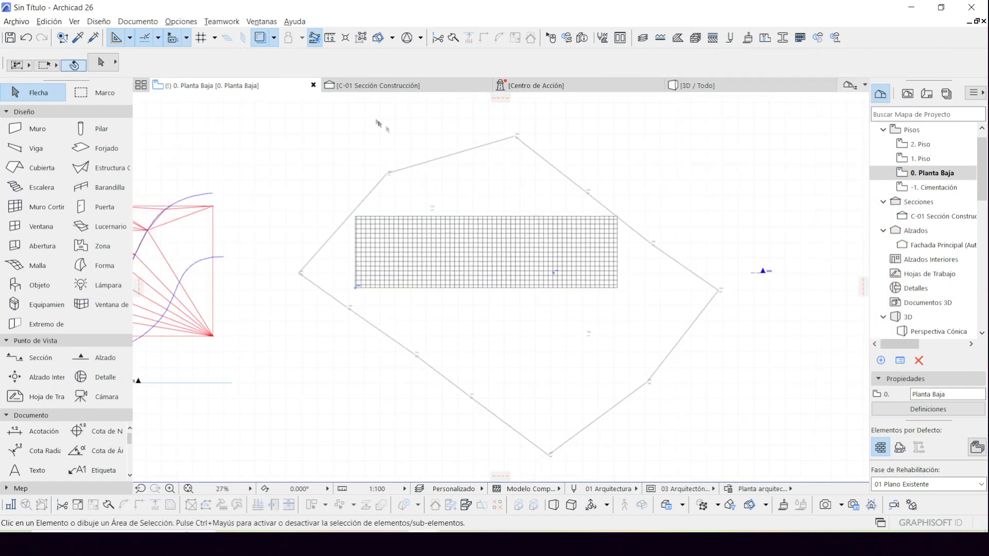
click(701, 85)
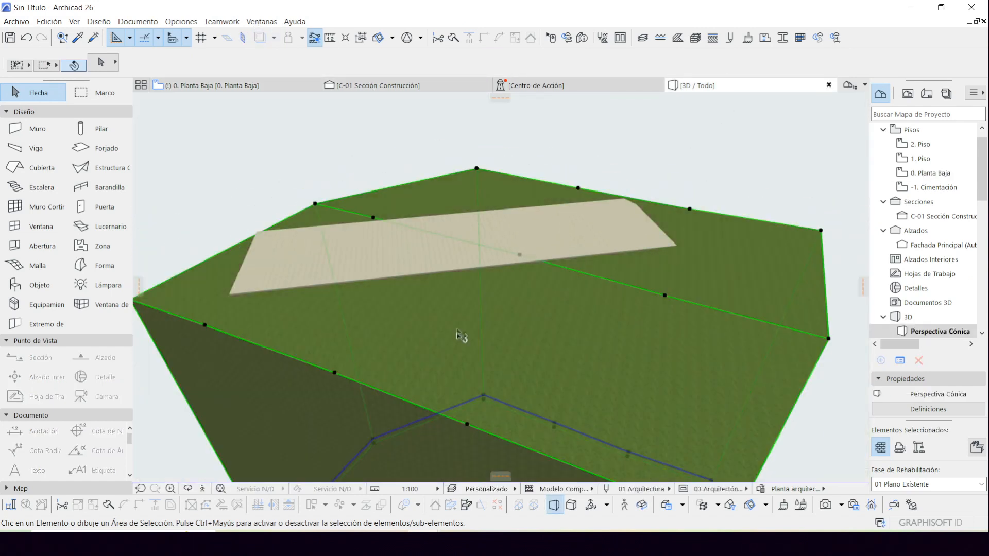
click(202, 91)
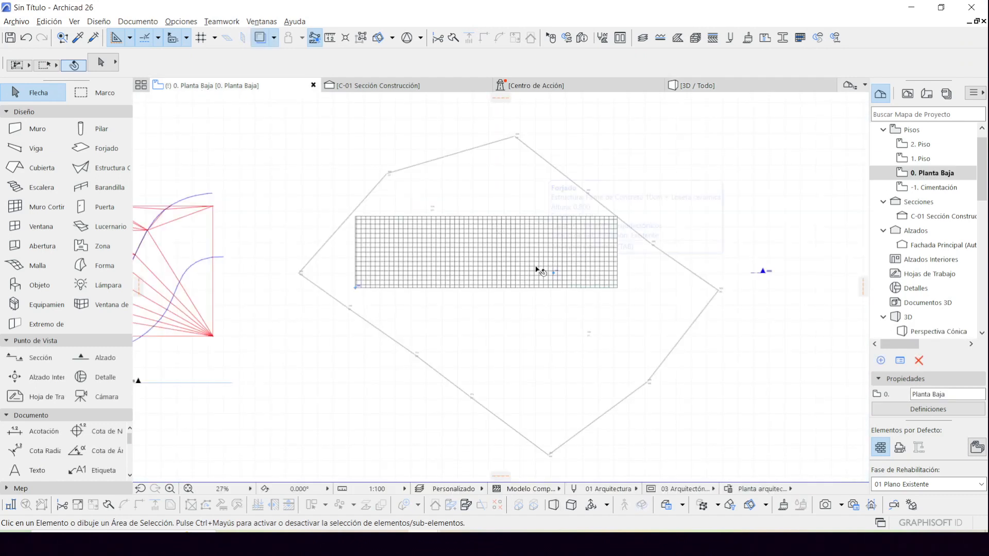
Draw a closed four-sided polyline on the ground floor plan, inside the survey mesh just below the slab.
click(60, 115)
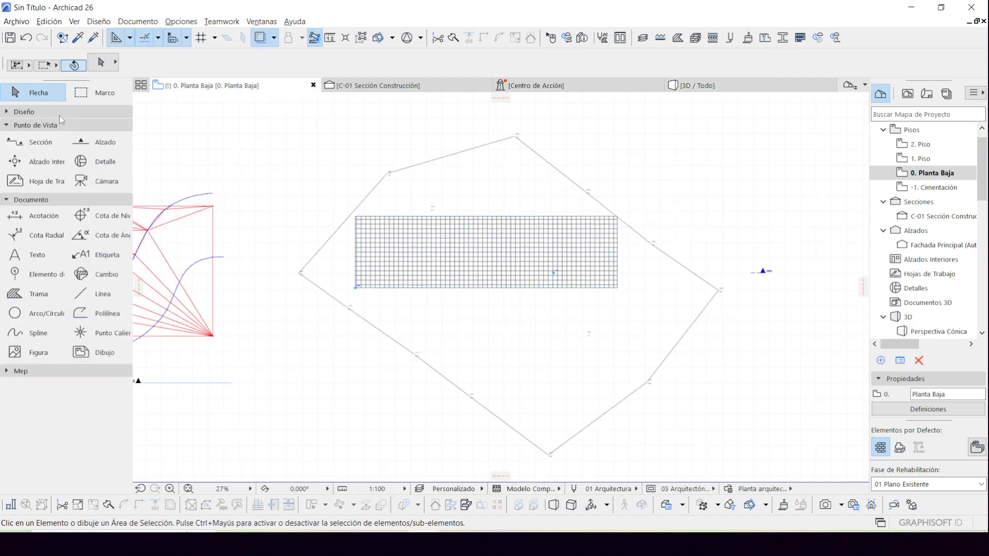
click(103, 314)
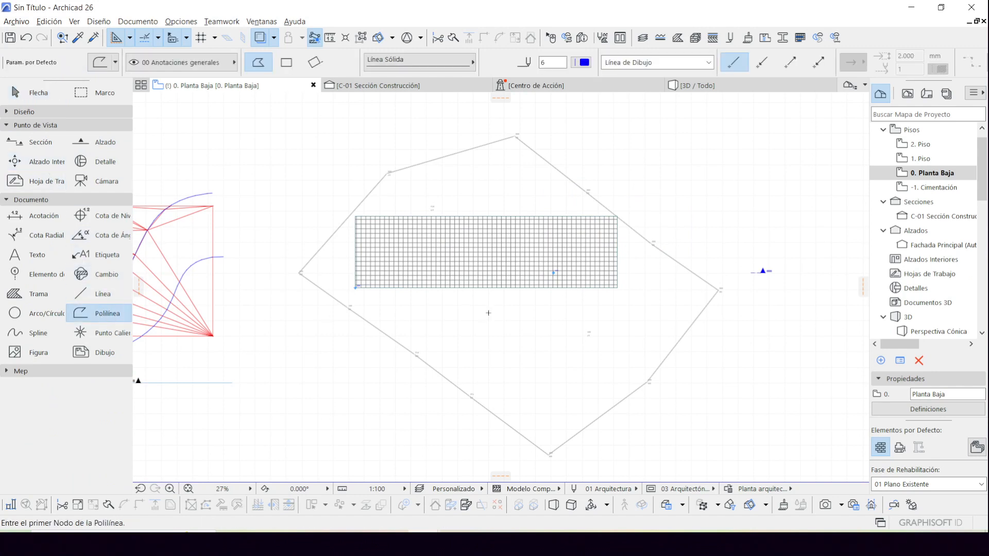
click(488, 313)
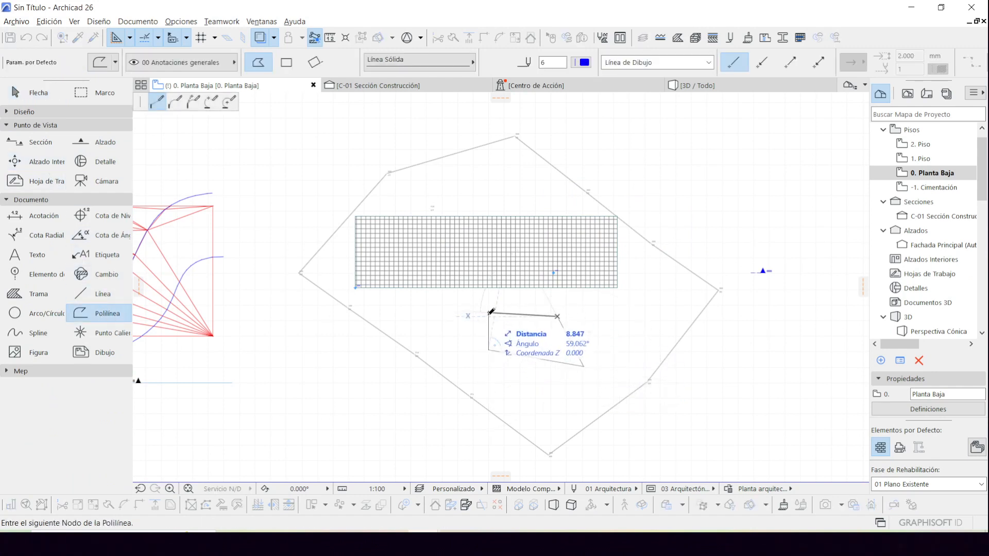
click(489, 312)
click(32, 93)
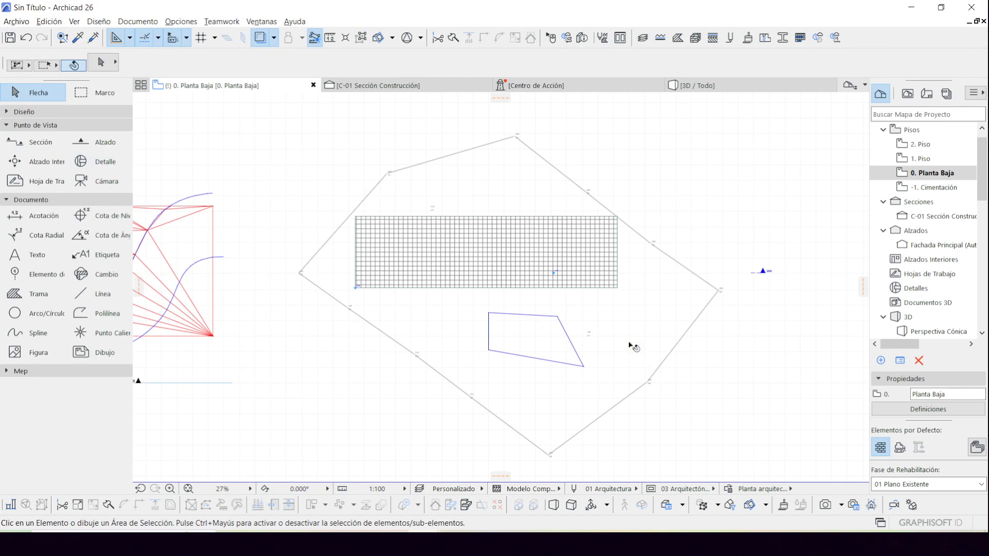
Cut a hole in the survey mesh that follows the closed four-sided polyline.
click(633, 347)
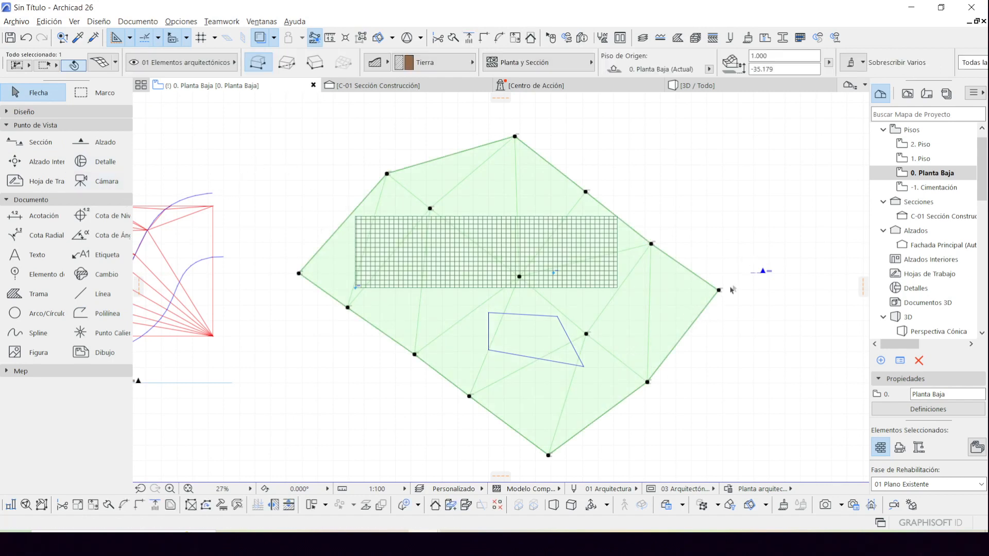
click(720, 292)
click(688, 352)
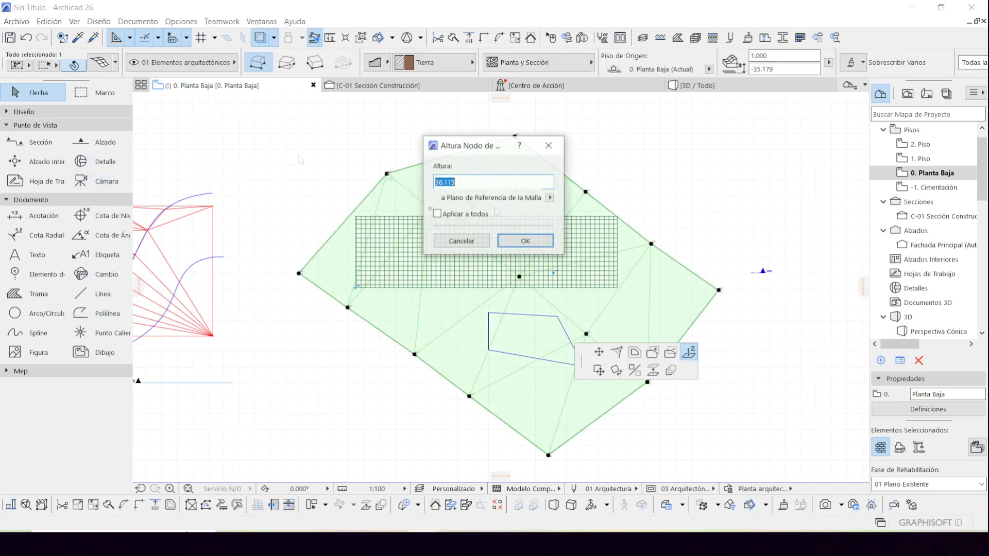
click(461, 241)
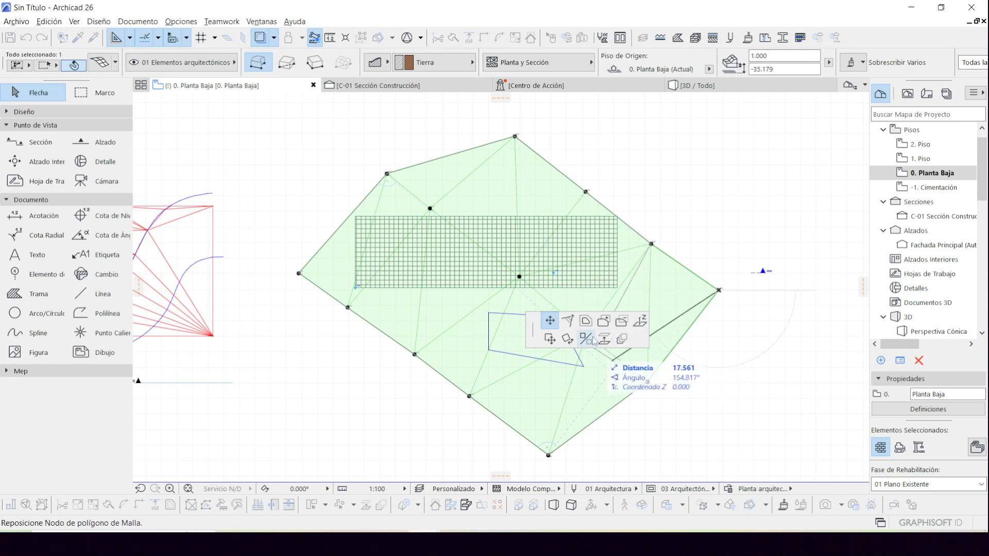
click(622, 325)
click(567, 335)
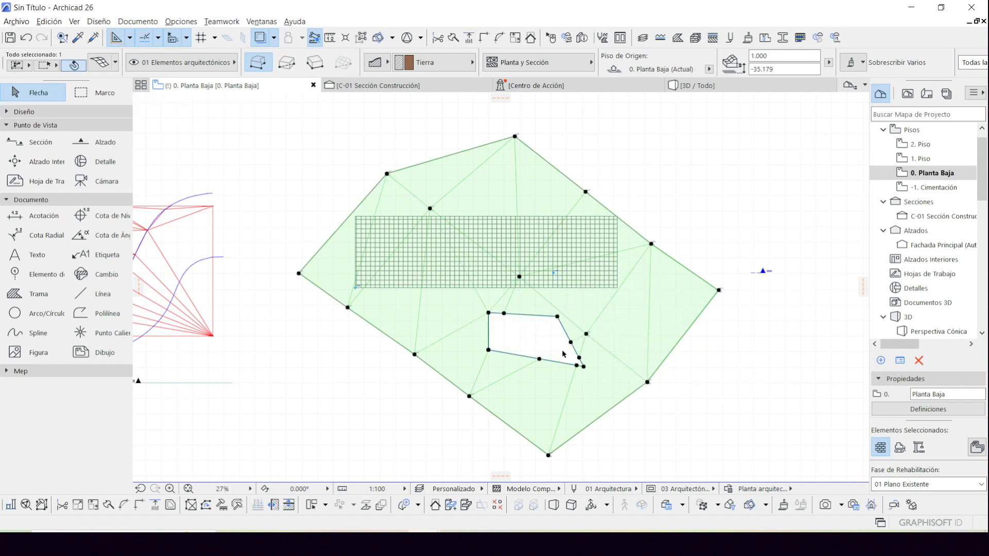
Check the survey mesh's cut-out in 3D, and undo both the mesh hole and the four-sided polyline.
key(Escape)
click(705, 87)
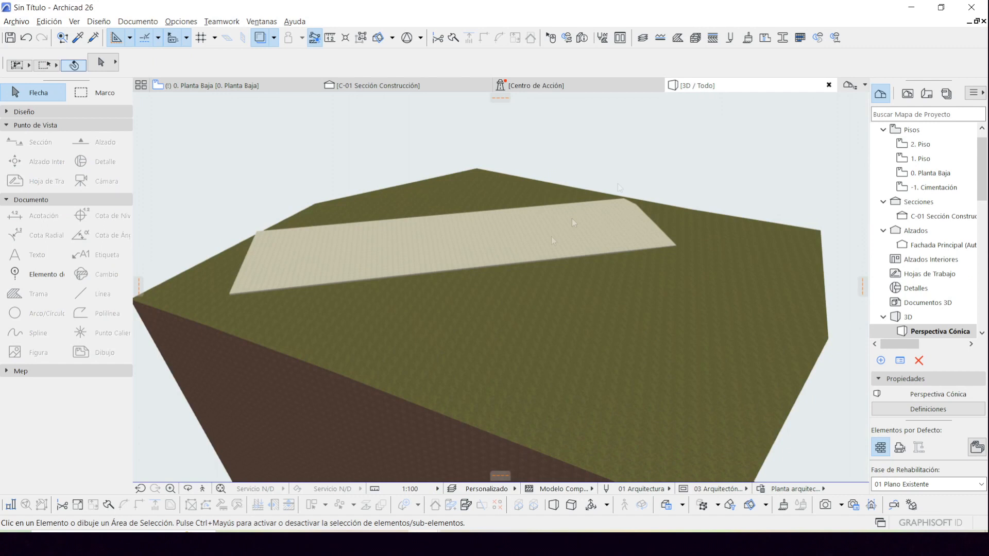
key(ctrl+z)
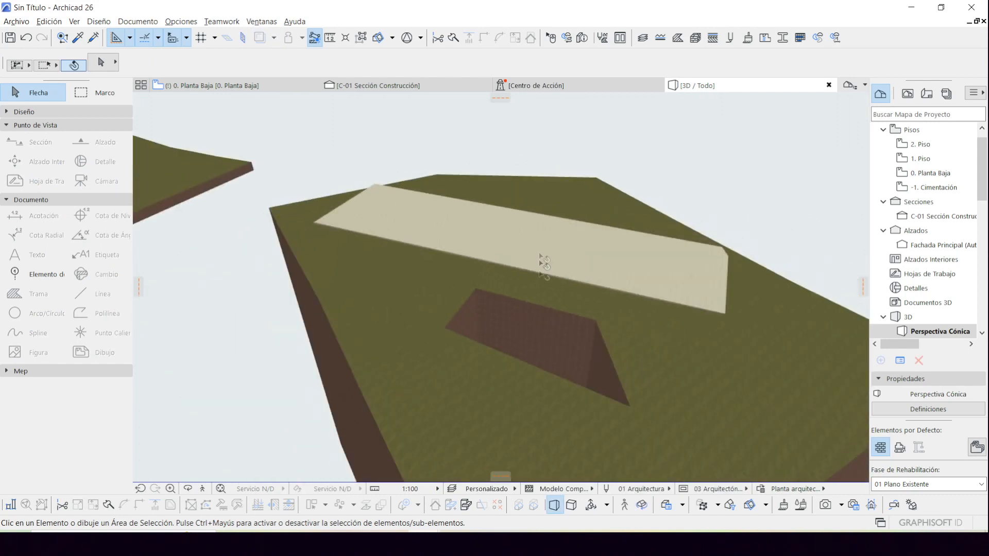
key(ctrl+z)
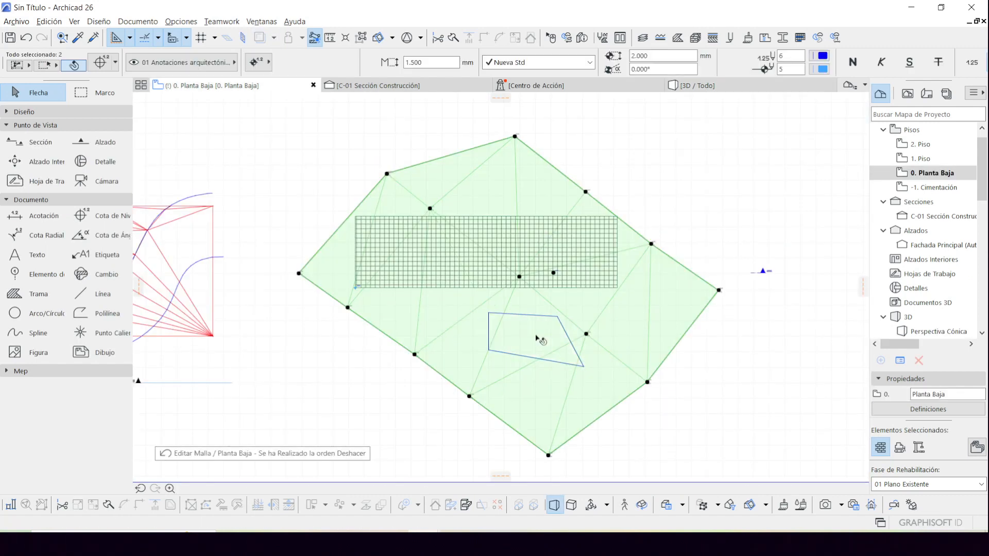
key(ctrl+z)
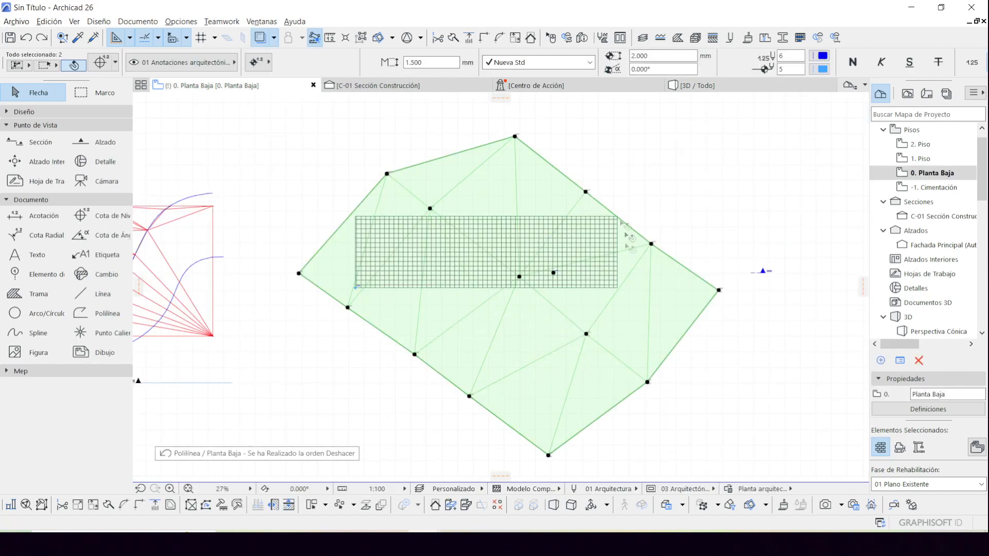
click(615, 138)
mouse_move(436, 251)
middle_down()
mouse_move(405, 218)
mouse_move(438, 252)
middle_up()
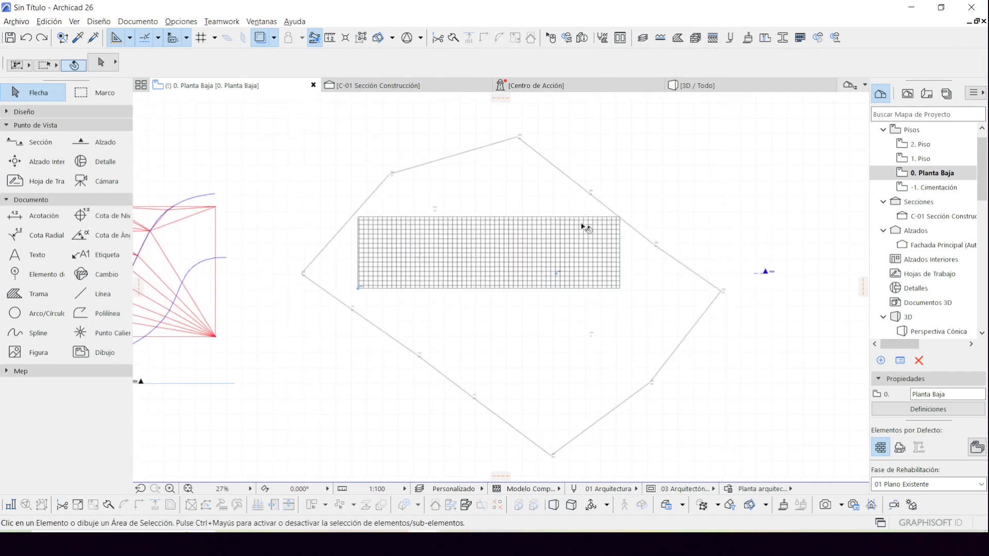
In 3D, set up a solid element operation with the survey mesh as target and the concrete slab as operator.
click(728, 92)
click(622, 247)
shift+middle_drag(683, 274, 677, 174)
key(Escape)
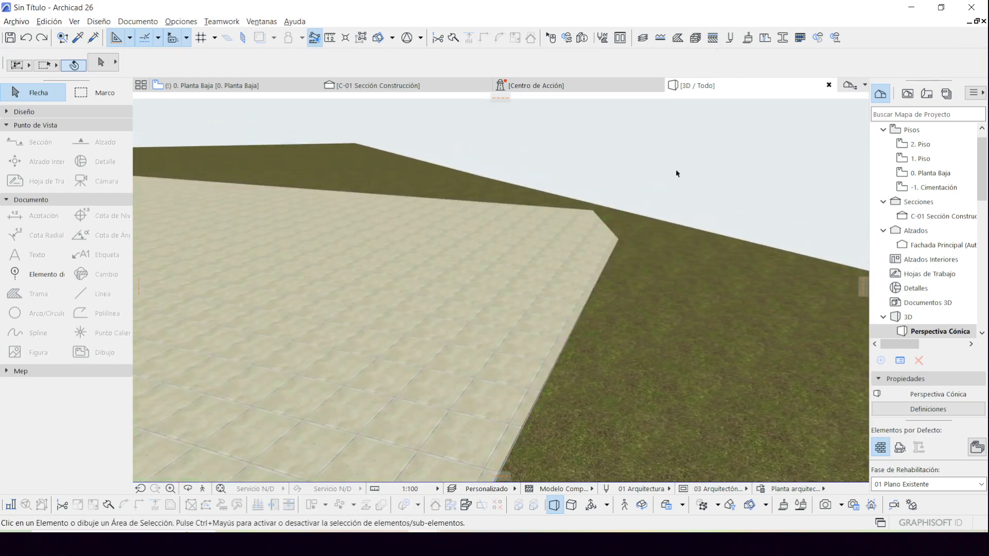
click(466, 505)
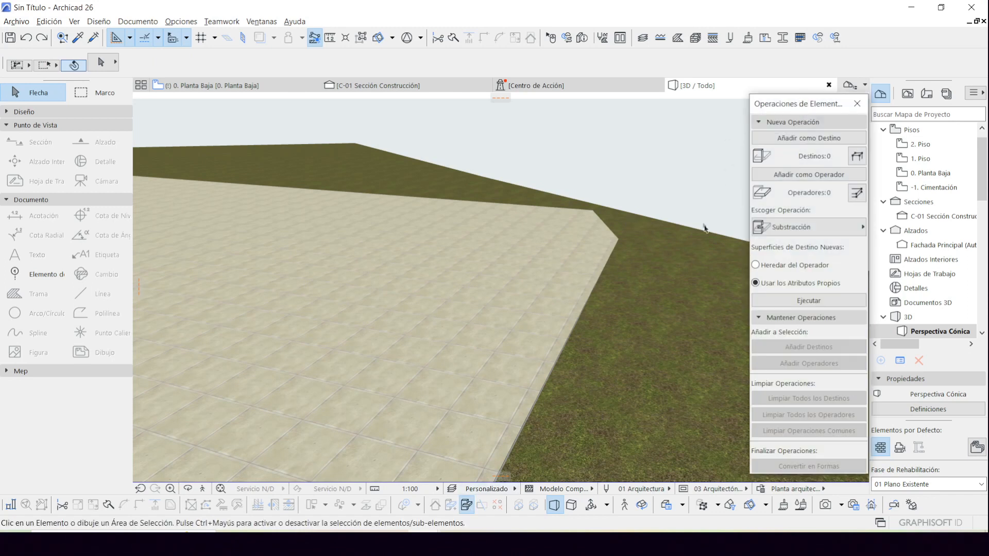
click(667, 264)
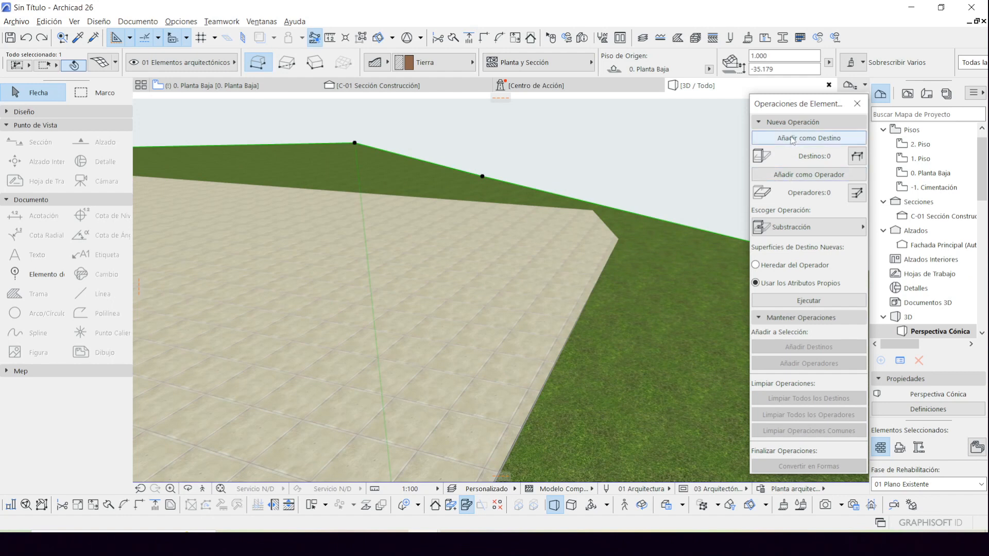
click(471, 275)
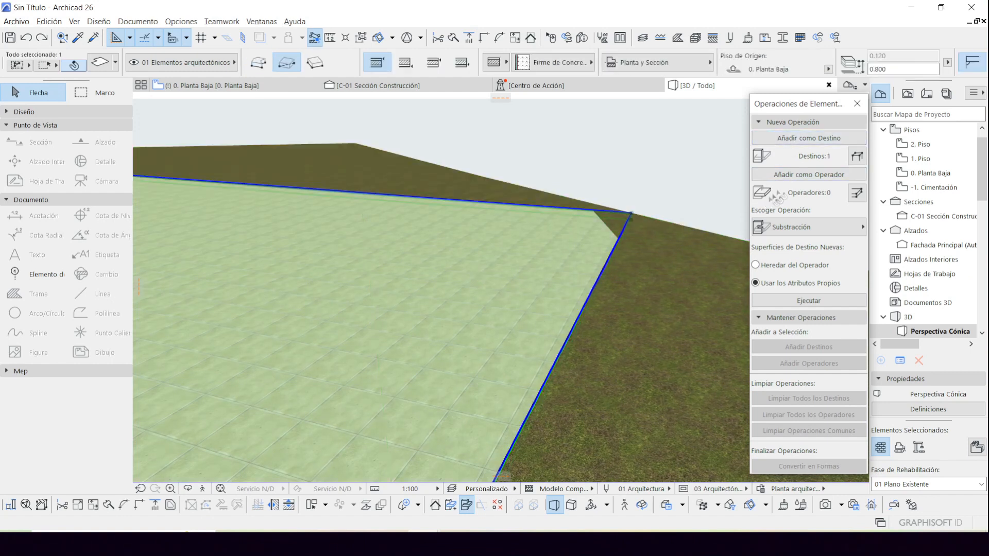
click(788, 177)
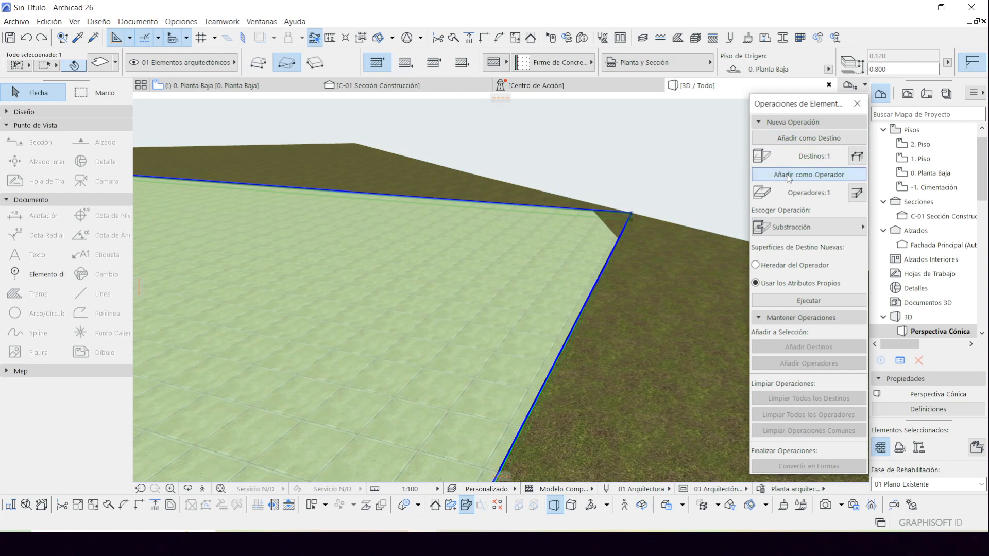
Execute a subtraction with upward extrusion to cut the survey mesh above the slab, and inspect the cut at the slab's corner.
click(795, 227)
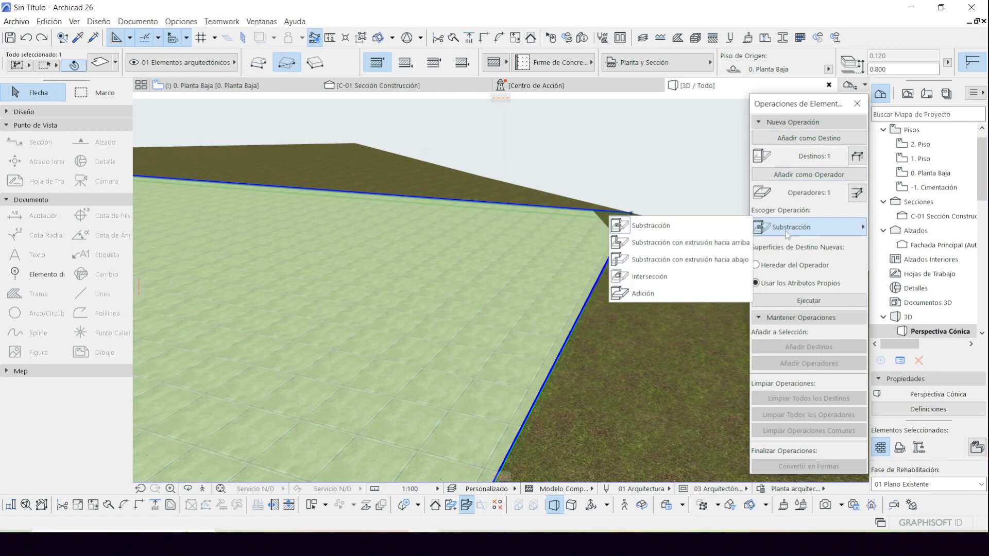
click(670, 243)
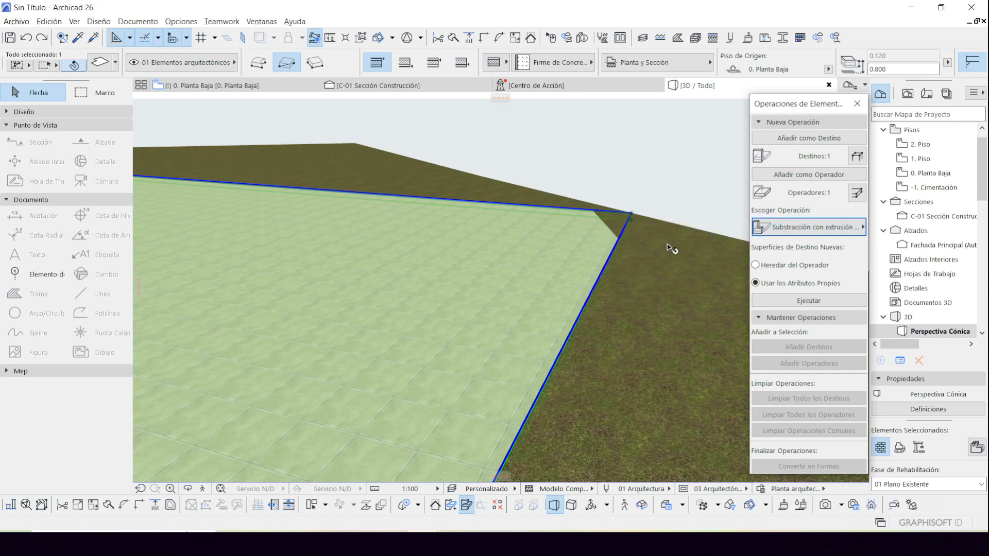
click(769, 315)
click(774, 302)
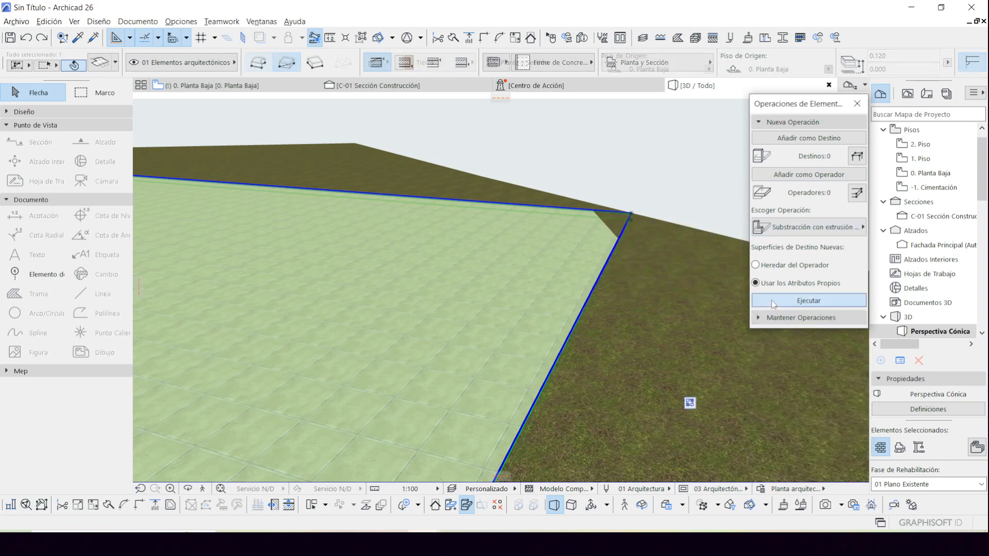
scroll(630, 216, up, 5)
scroll(631, 235, up, 1)
scroll(625, 238, down, 3)
scroll(610, 259, up, 3)
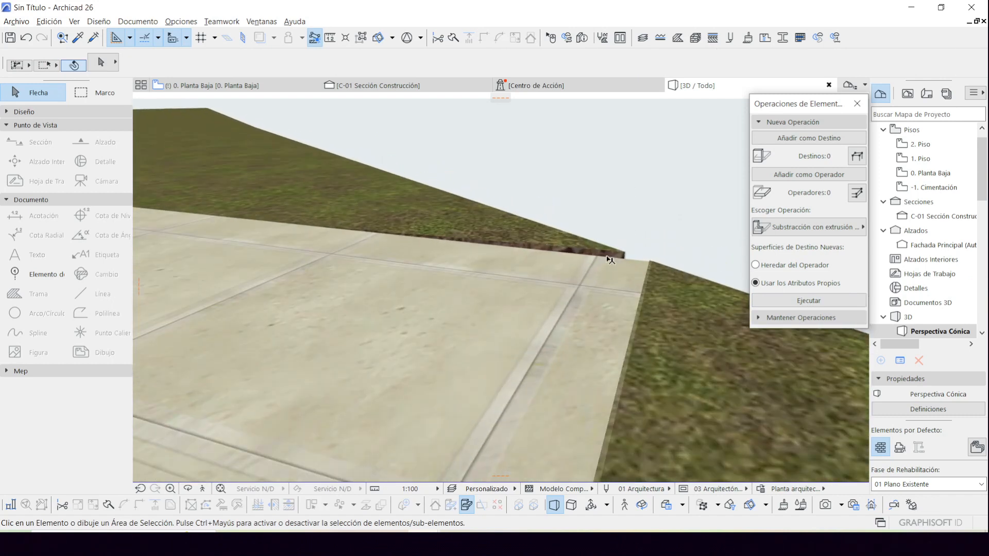
scroll(609, 258, up, 3)
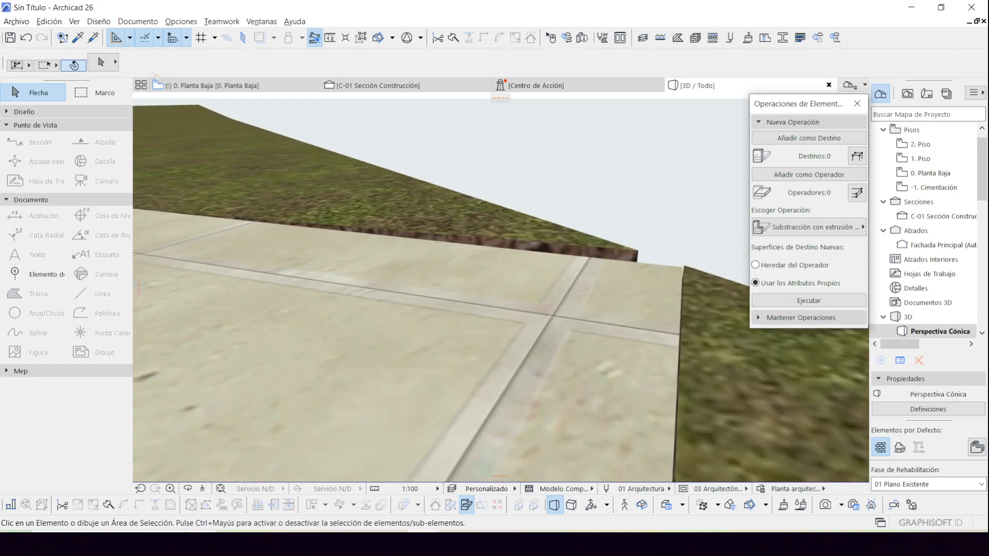
On the ground floor plan, create brick walls along the concrete slab's full outline, and check them in 3D.
click(154, 78)
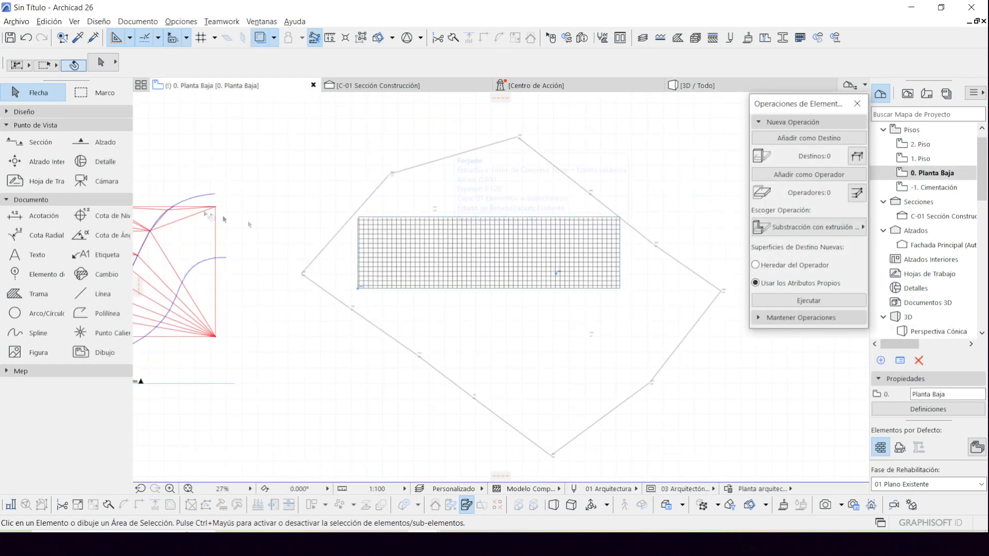
click(80, 112)
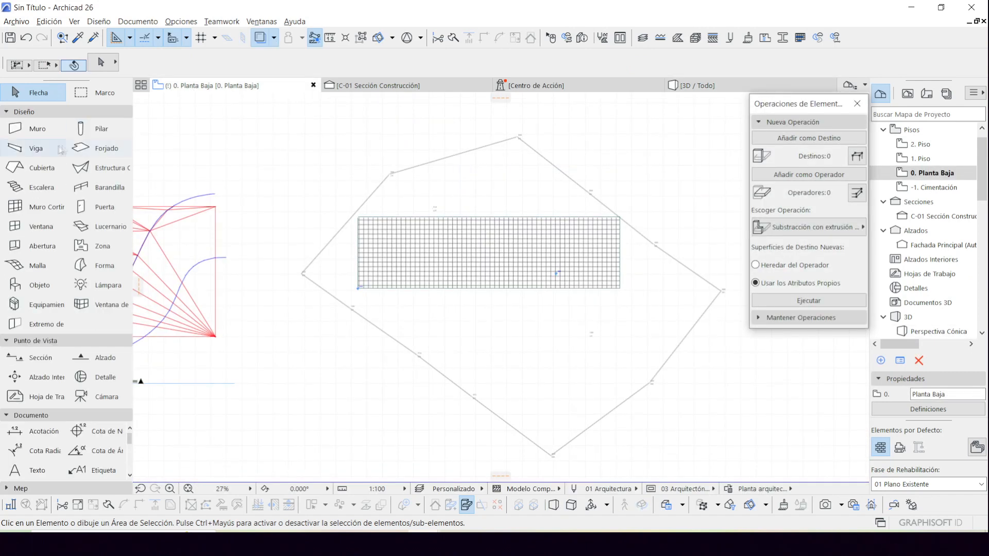
click(446, 220)
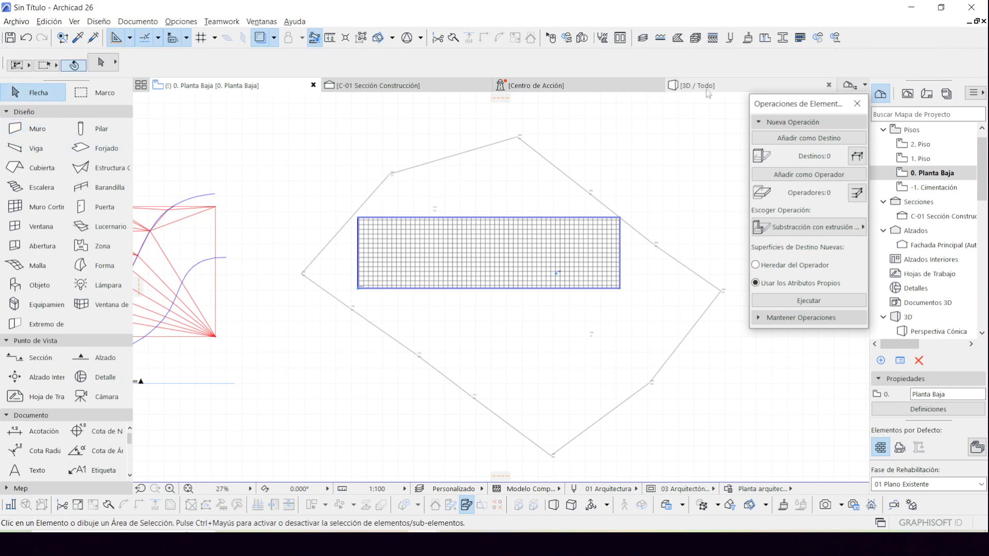
click(709, 90)
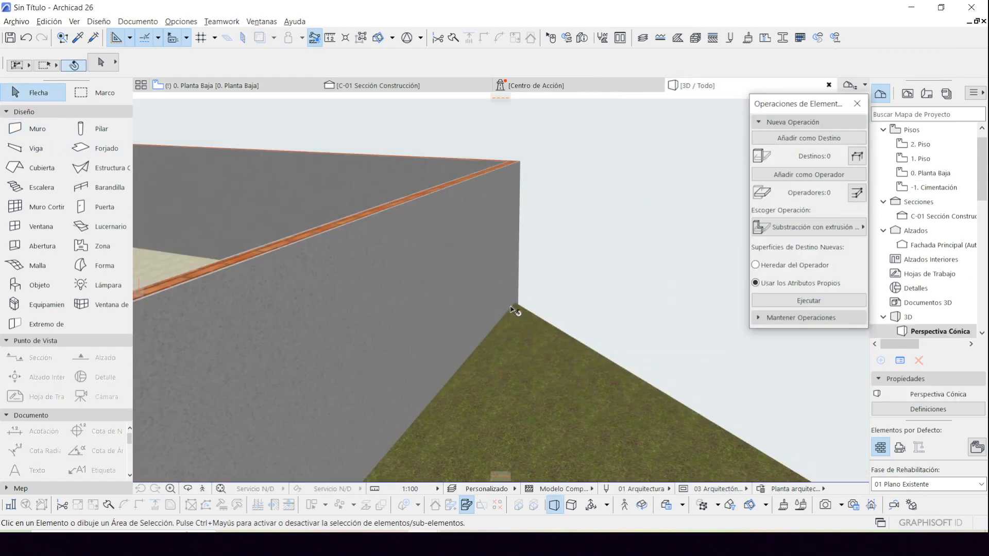
scroll(511, 310, down, 3)
shift+middle_drag(538, 293, 209, 268)
shift+middle_drag(371, 299, 473, 255)
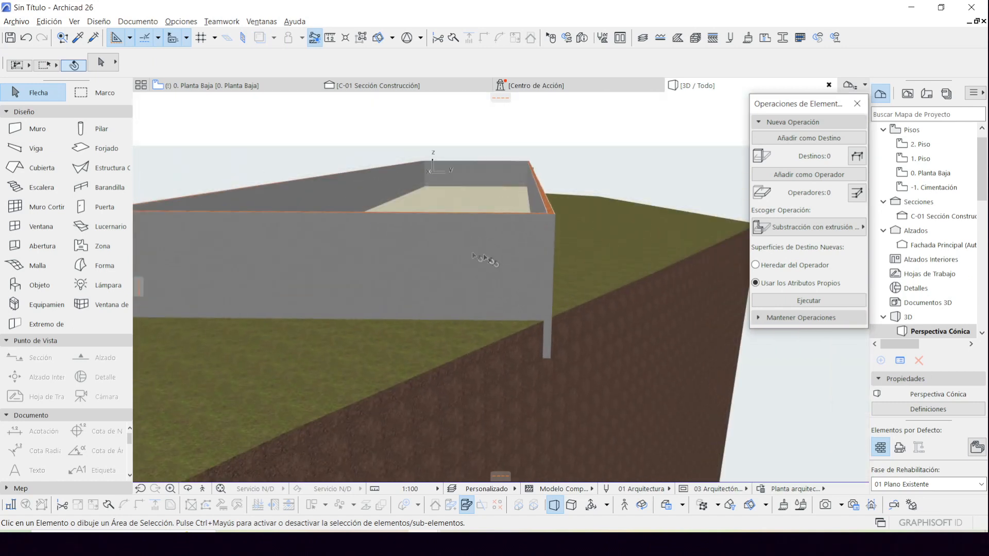
Select the four walls around the slab in 3D and examine how they meet the slab and terrain.
click(526, 242)
shift+click(399, 194)
shift+click(483, 183)
shift+middle_drag(438, 214, 683, 245)
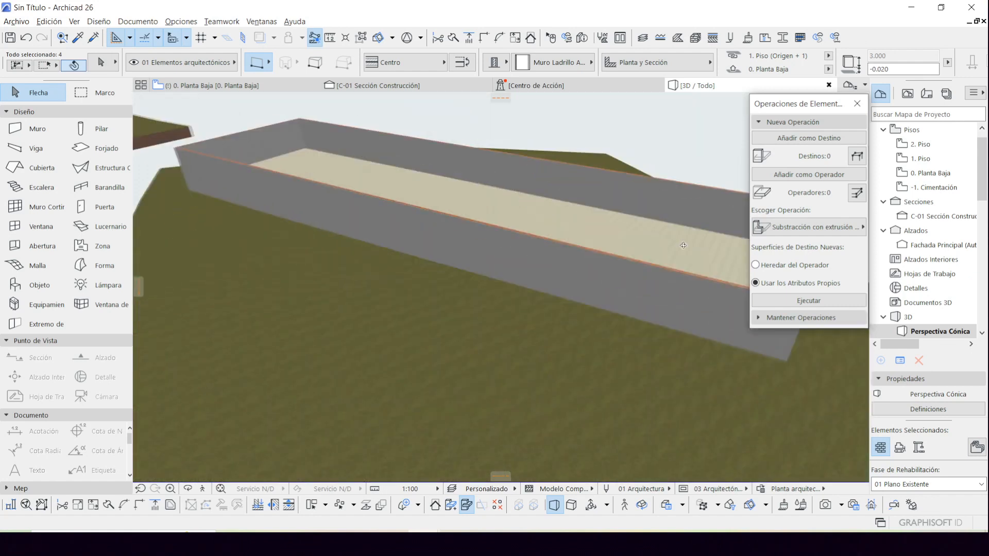
middle_drag(437, 192, 345, 303)
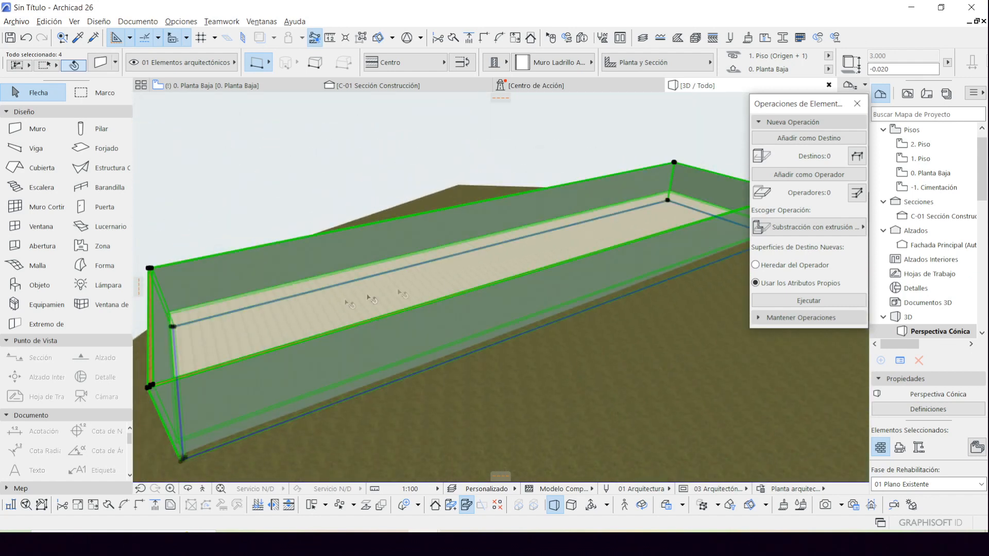
shift+middle_drag(265, 318, 409, 326)
Select the concrete slab together with the survey mesh and lower both vertically by 0.800 m, to slab level 0.000.
click(419, 323)
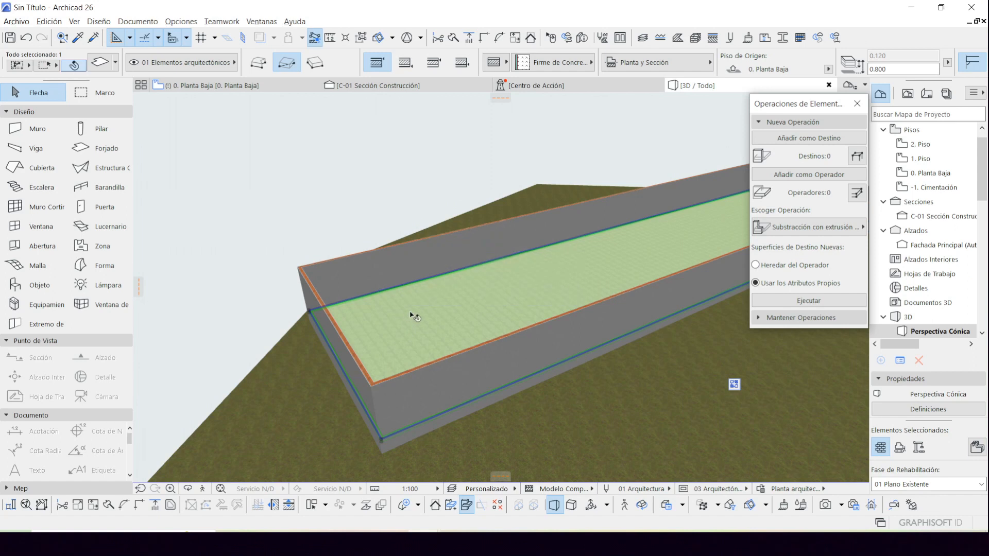
shift+middle_drag(340, 418, 336, 351)
scroll(397, 266, down, 4)
shift+middle_drag(397, 259, 400, 318)
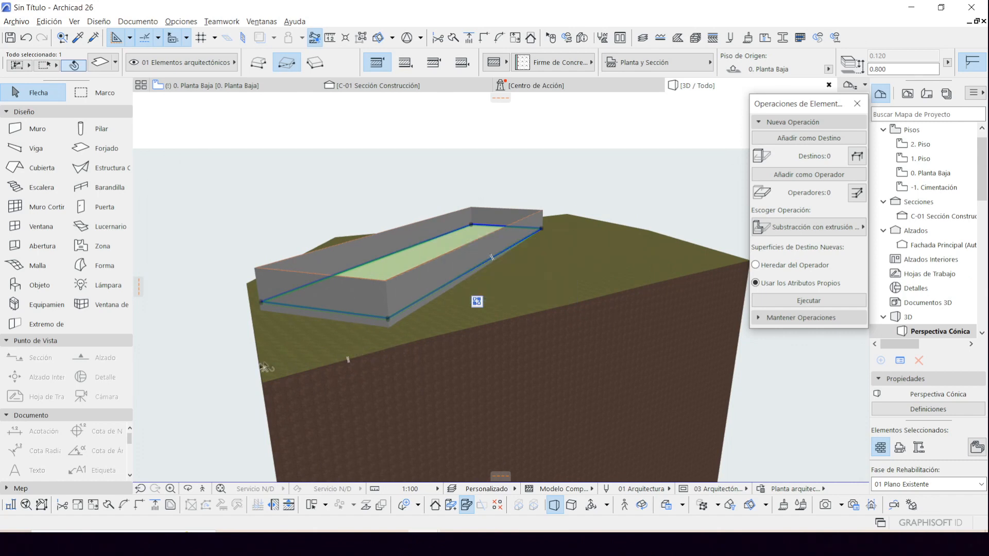
shift+click(443, 341)
scroll(390, 327, up, 5)
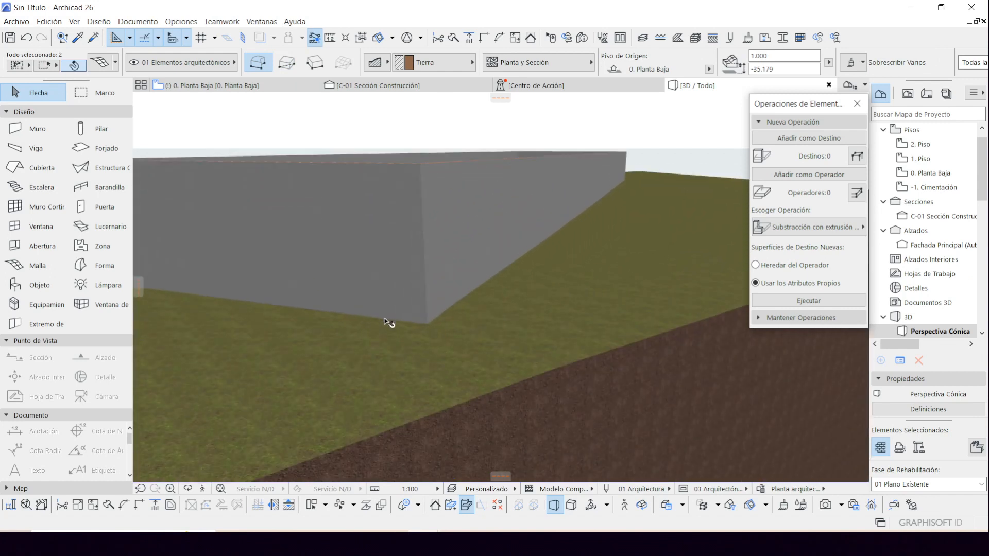
scroll(437, 290, up, 5)
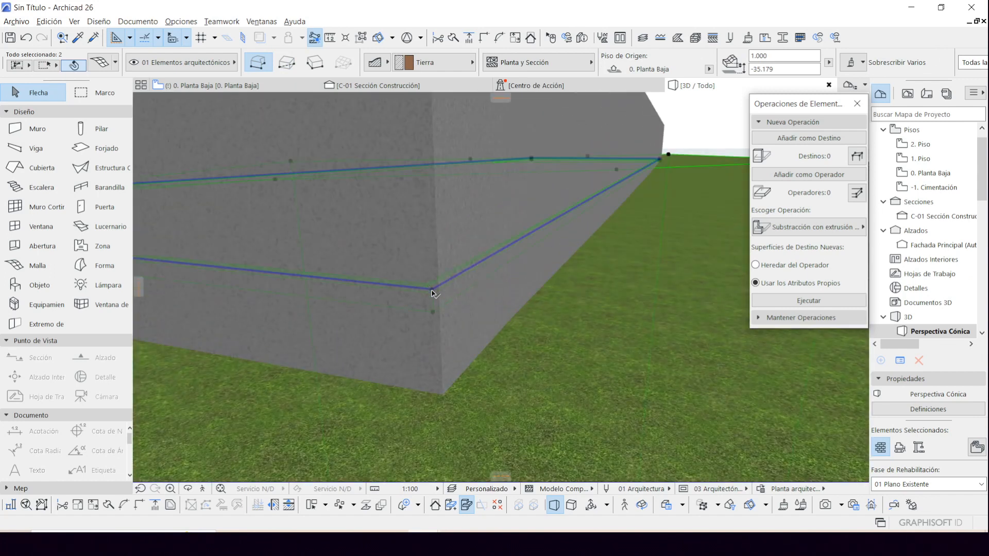
click(432, 290)
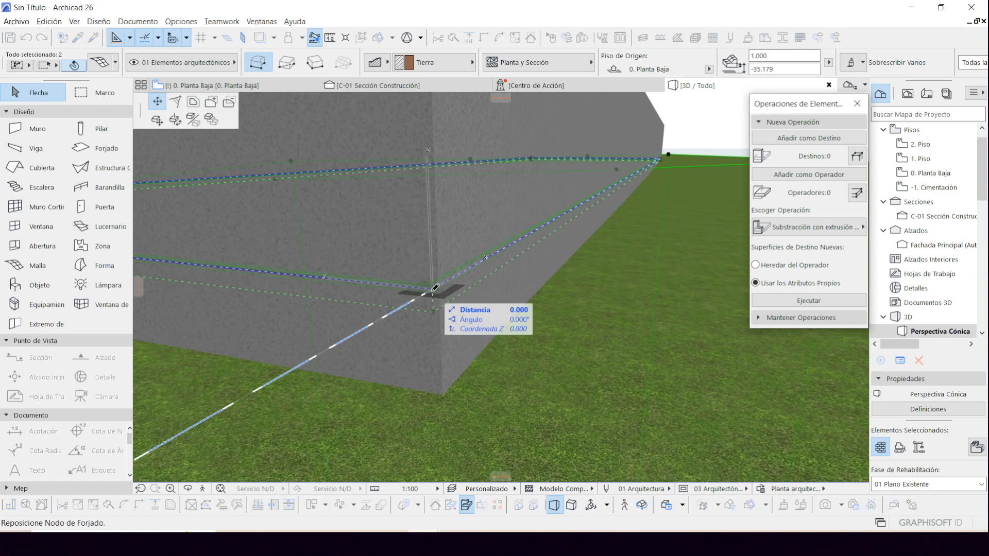
click(157, 121)
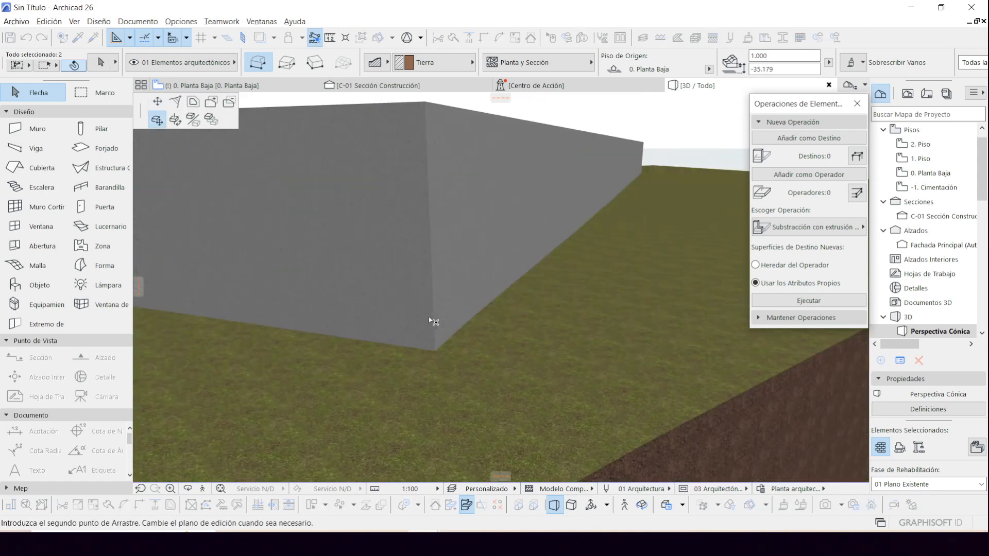
scroll(428, 317, down, 5)
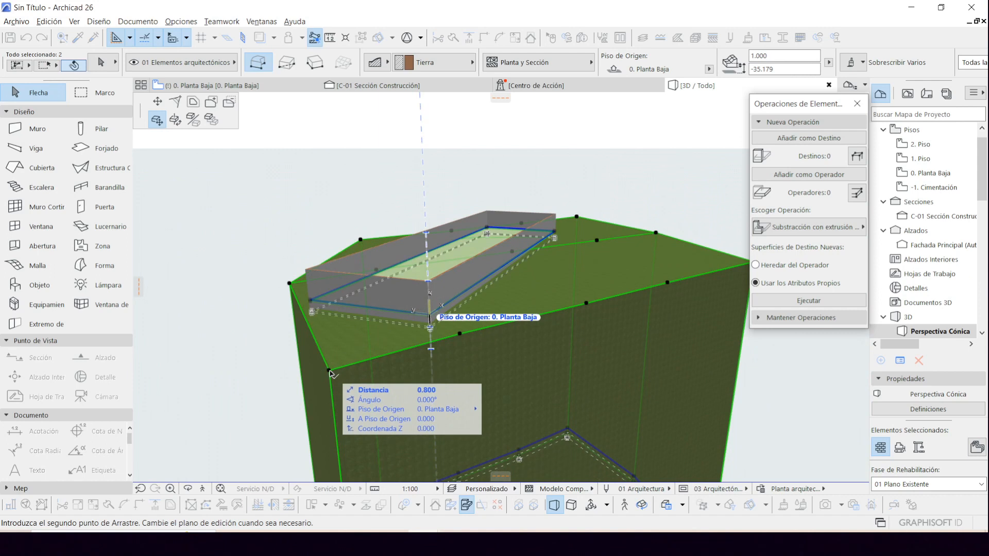
click(329, 371)
click(382, 208)
shift+middle_drag(406, 228, 565, 364)
Delete the 178 and TN labels at the survey mesh's westernmost vertex on the ground floor plan.
click(218, 92)
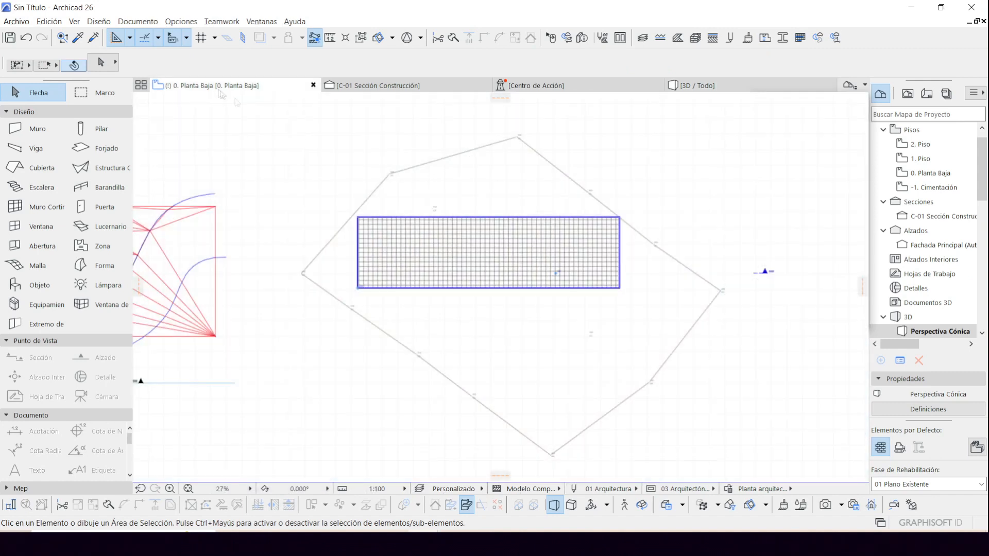
scroll(279, 295, up, 5)
scroll(279, 296, up, 3)
click(257, 311)
click(262, 314)
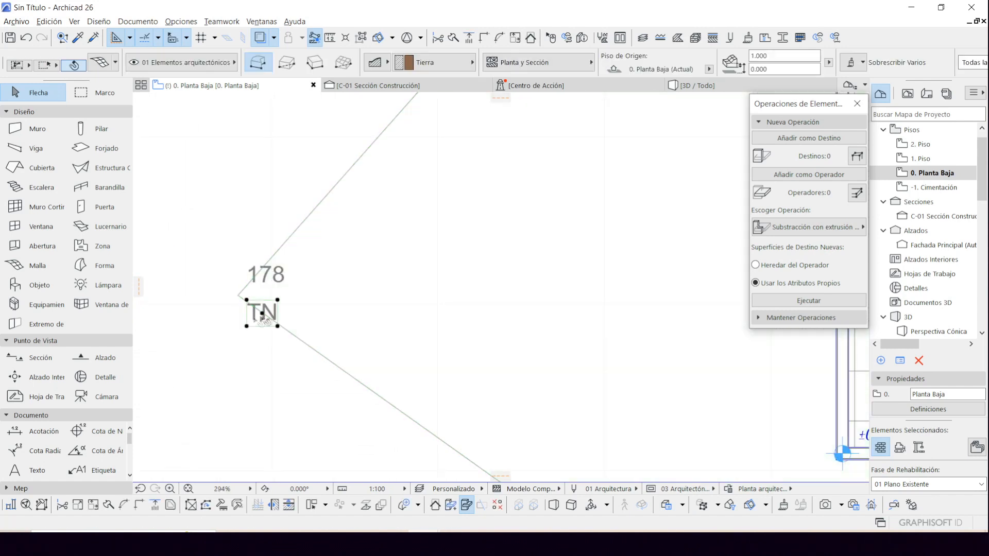
key(Delete)
key(Delete)
Place a level dimension on the survey mesh's westernmost vertex in plan.
scroll(331, 247, down, 10)
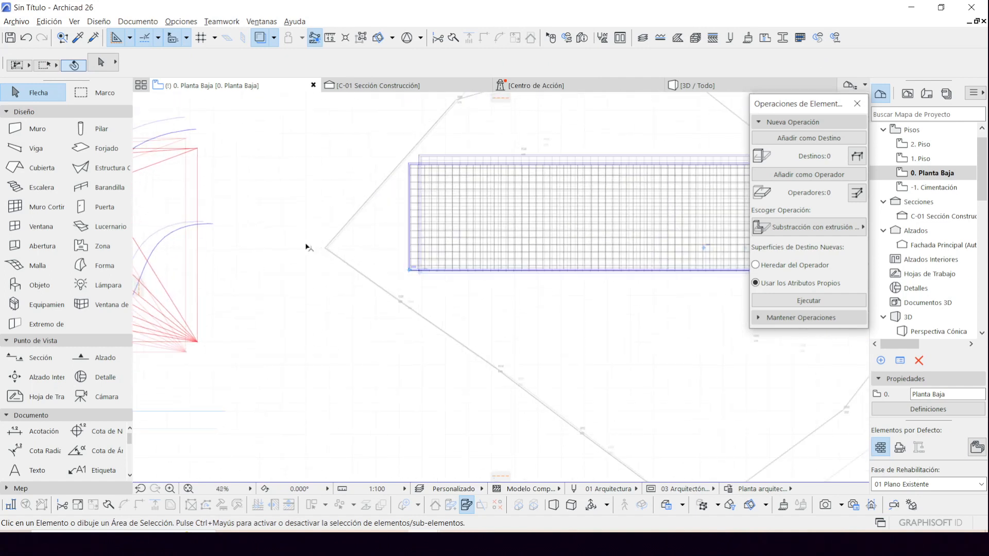
scroll(308, 248, up, 3)
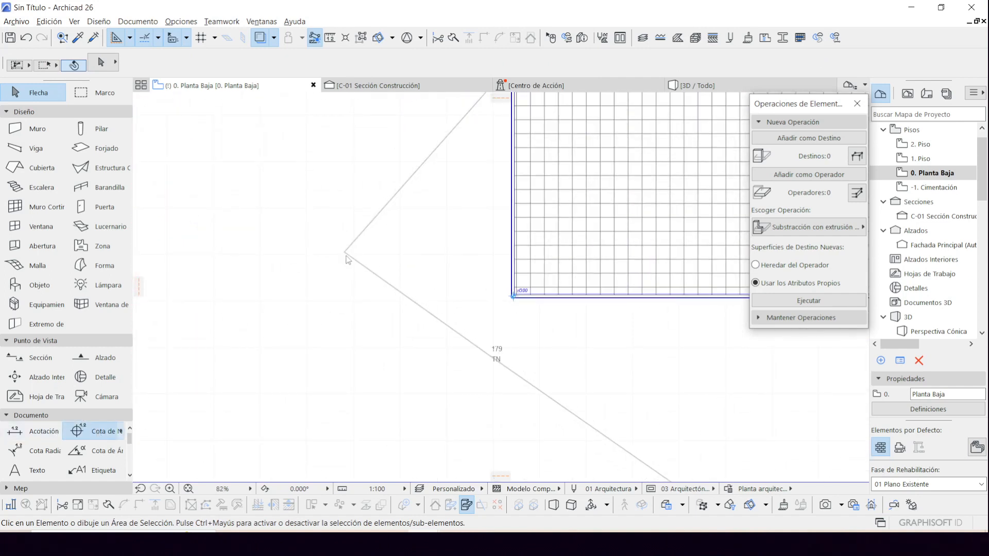
click(98, 431)
scroll(357, 255, up, 6)
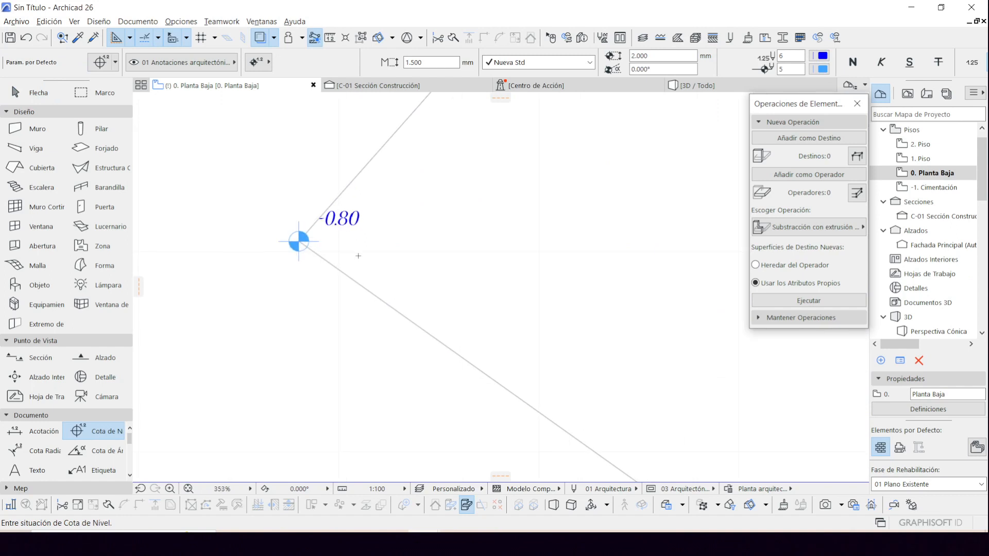
scroll(252, 270, down, 10)
scroll(379, 242, up, 6)
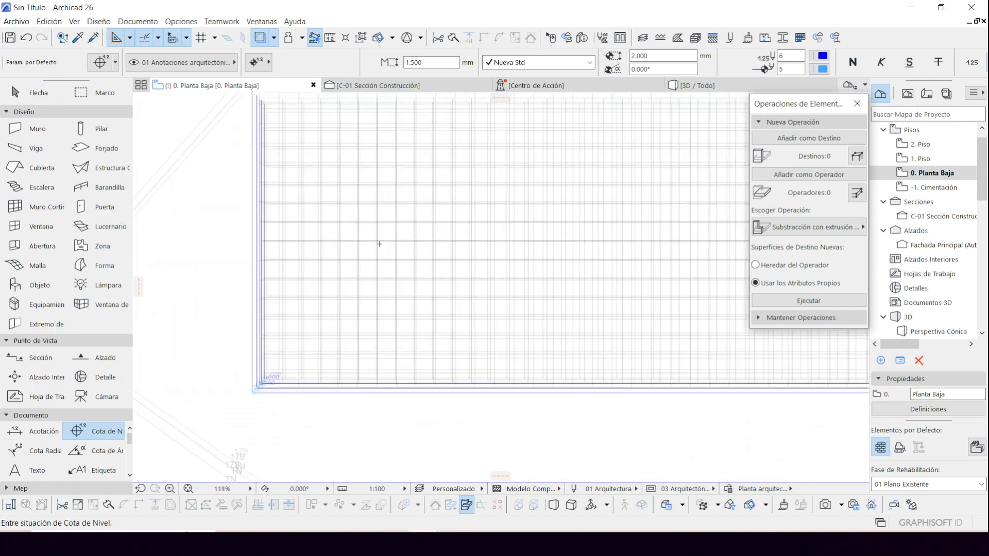
Place level dimensions on the slab and on the survey mesh's southwest edge beside the 179 vertex.
click(378, 242)
scroll(376, 240, up, 3)
scroll(372, 217, down, 4)
scroll(372, 218, down, 4)
scroll(337, 307, up, 5)
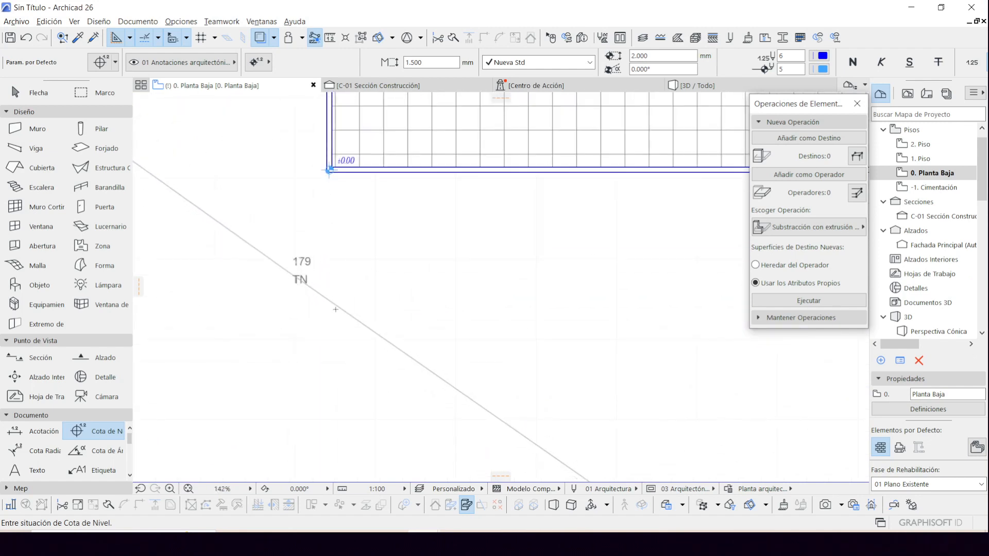
scroll(324, 308, down, 3)
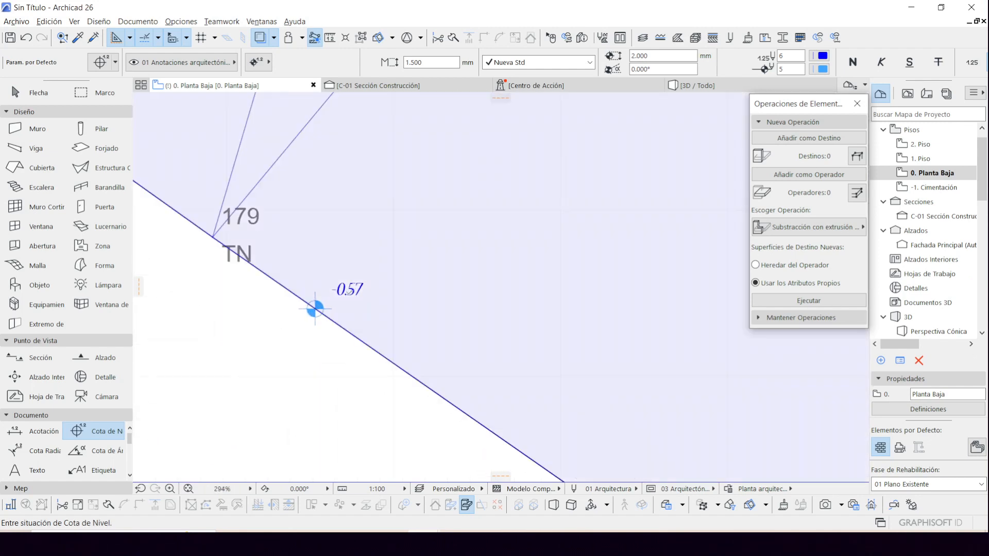
scroll(309, 304, down, 5)
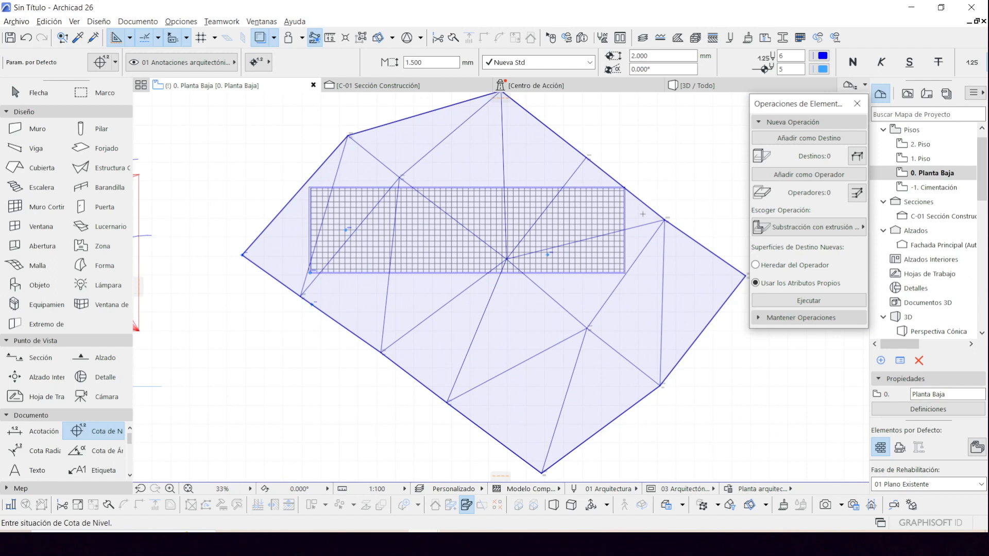
Place level dimensions on the survey mesh's 191 and 192 vertices along its eastern boundary.
scroll(658, 220, up, 10)
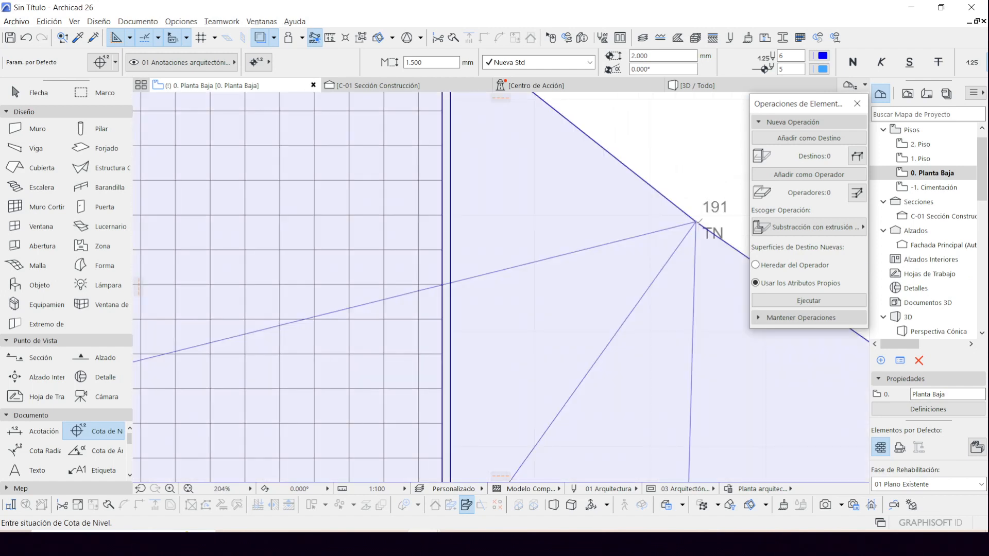
scroll(662, 228, up, 10)
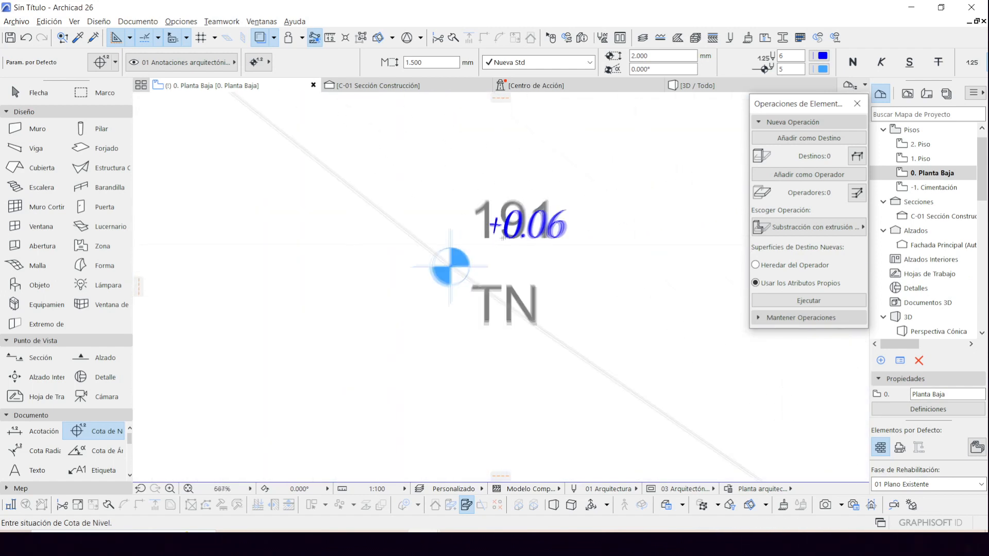
scroll(493, 230, down, 10)
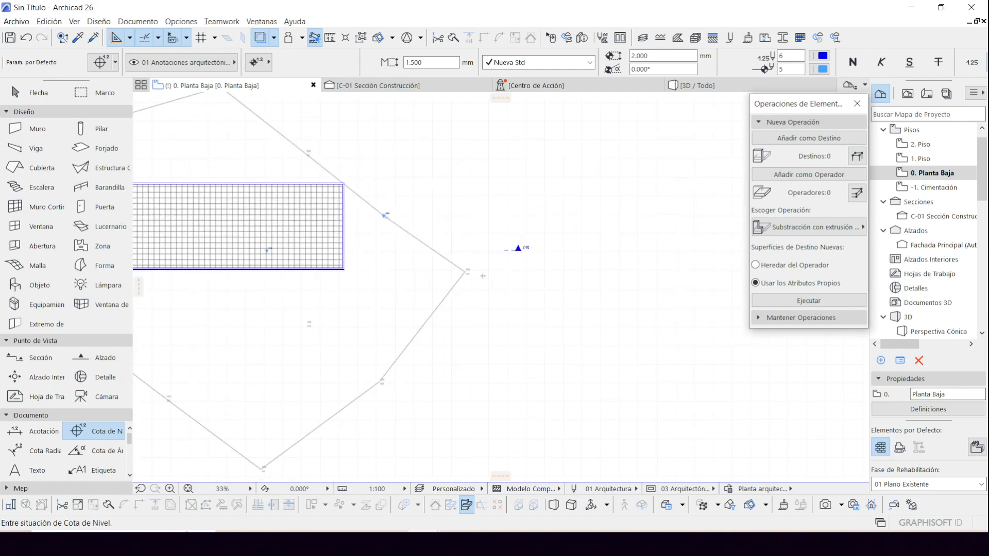
scroll(437, 261, up, 7)
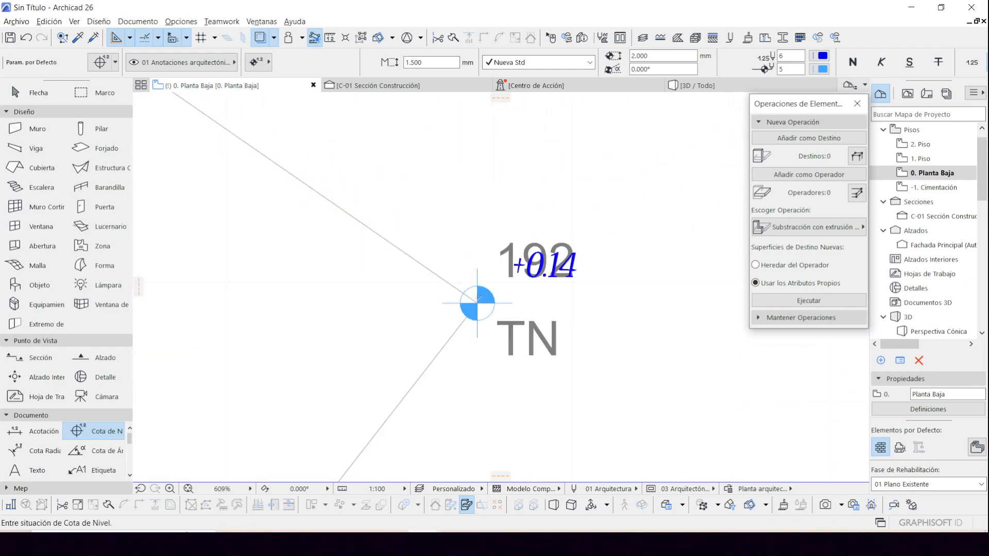
scroll(599, 382, down, 9)
click(380, 232)
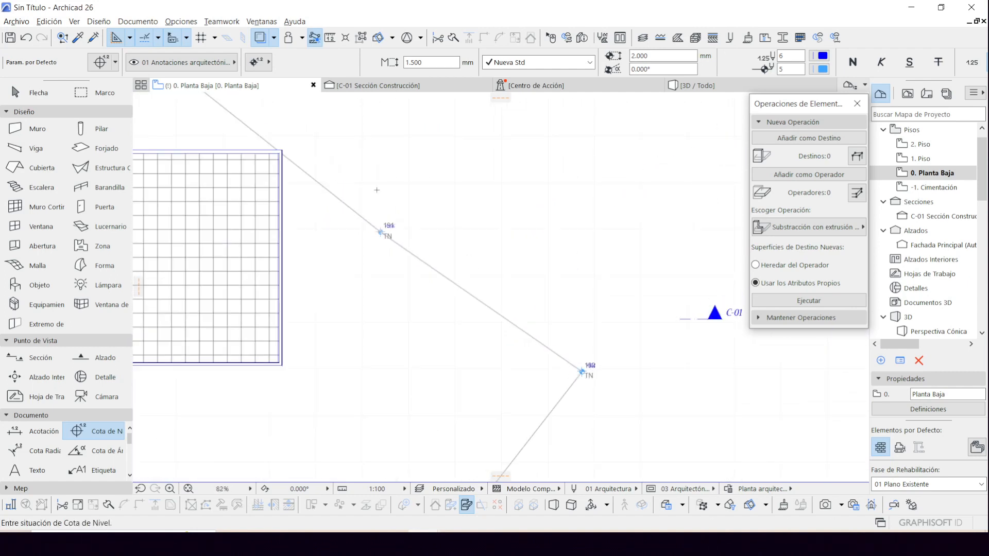
middle_drag(278, 160, 502, 337)
scroll(494, 337, down, 1)
middle_drag(307, 198, 390, 275)
scroll(331, 212, up, 5)
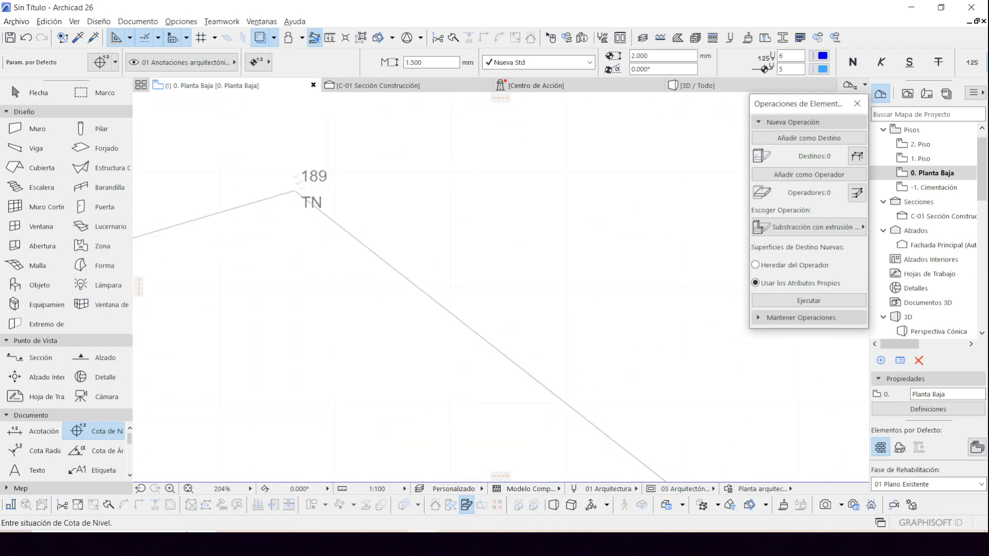
key(Escape)
drag(271, 149, 372, 252)
click(373, 253)
scroll(358, 215, down, 5)
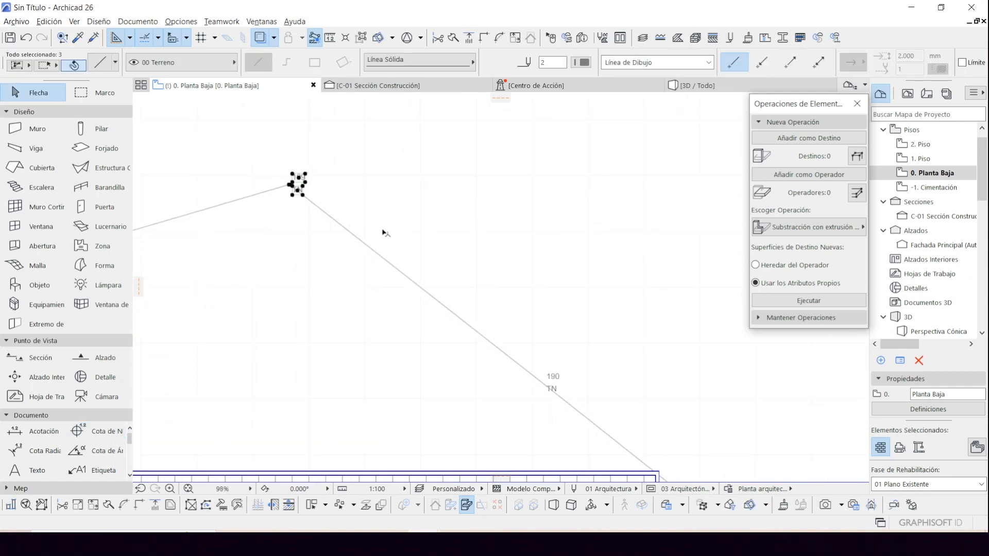
shift+drag(444, 265, 505, 333)
middle_drag(567, 374, 397, 222)
mouse_move(419, 237)
shift+mouse_down()
mouse_move(428, 261)
mouse_move(477, 304)
shift+mouse_up()
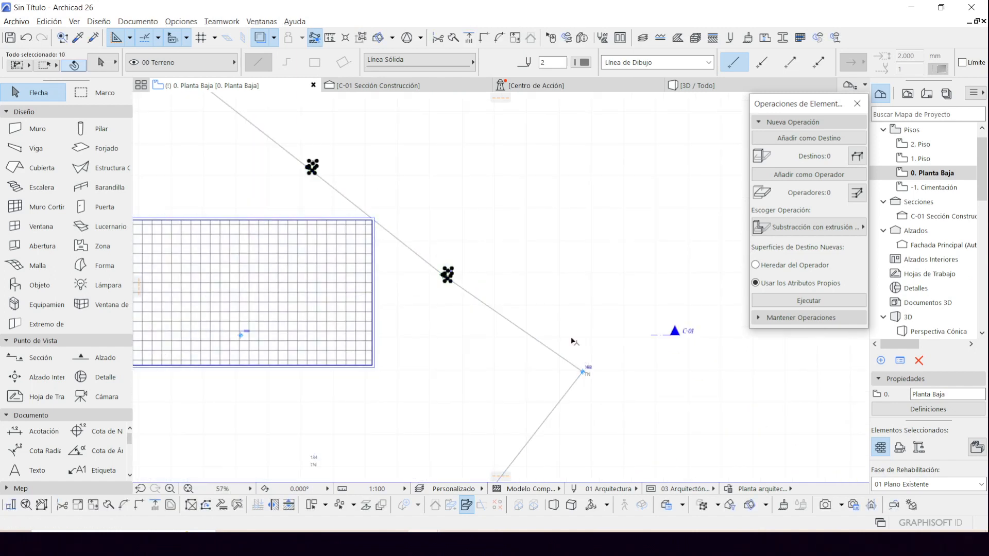
shift+click(619, 338)
shift+drag(572, 349, 587, 375)
scroll(590, 369, up, 8)
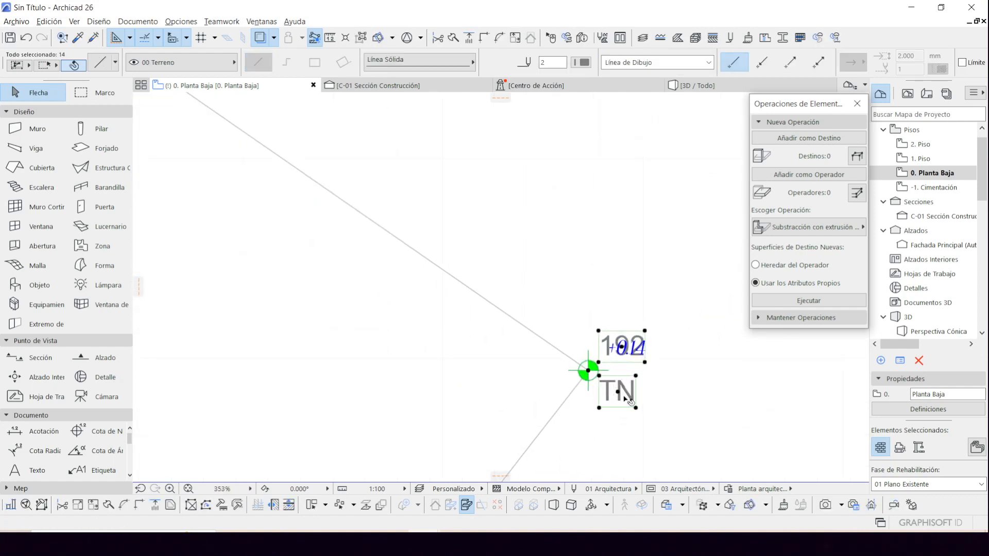
click(222, 304)
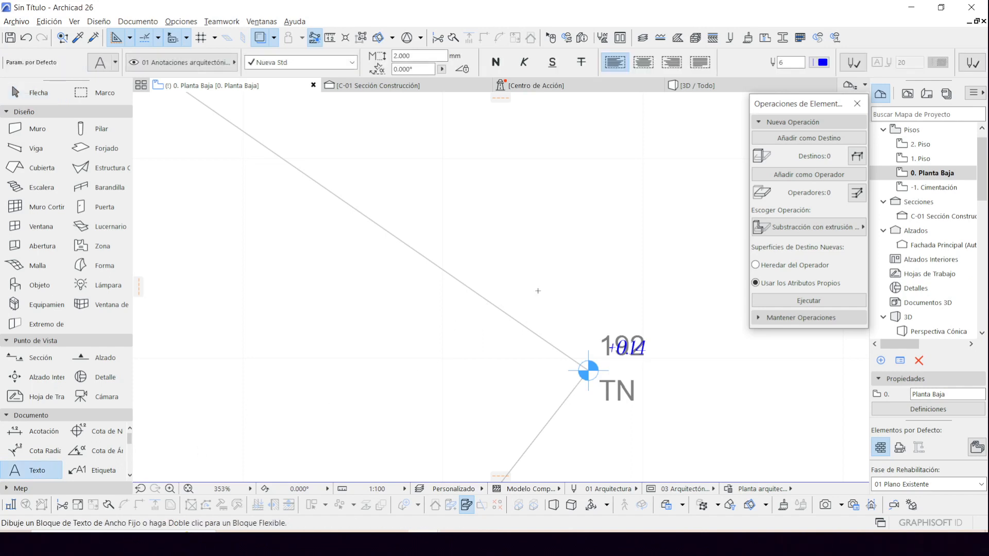
Select all survey text labels on the ground floor plan at once and delete them.
key(ctrl+a)
scroll(575, 332, down, 8)
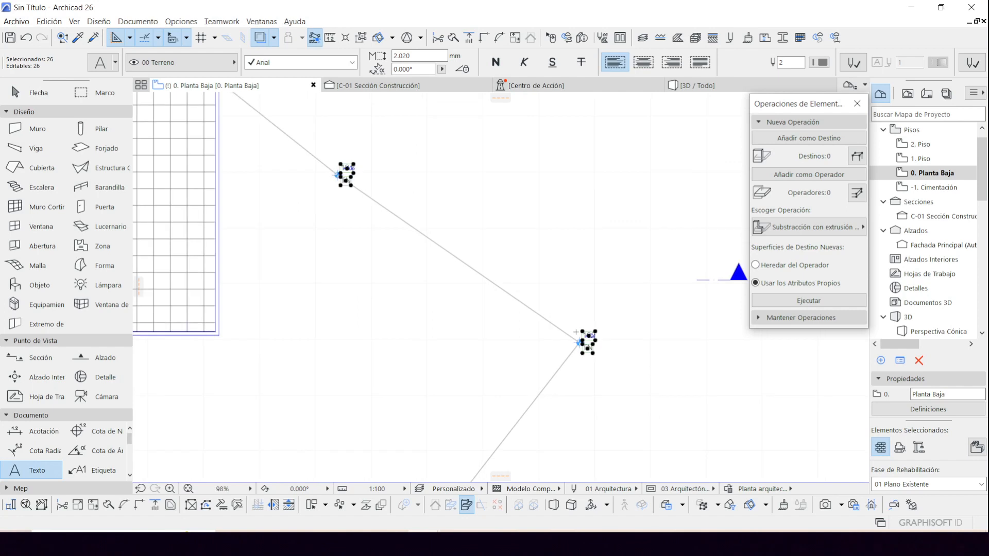
scroll(247, 216, up, 7)
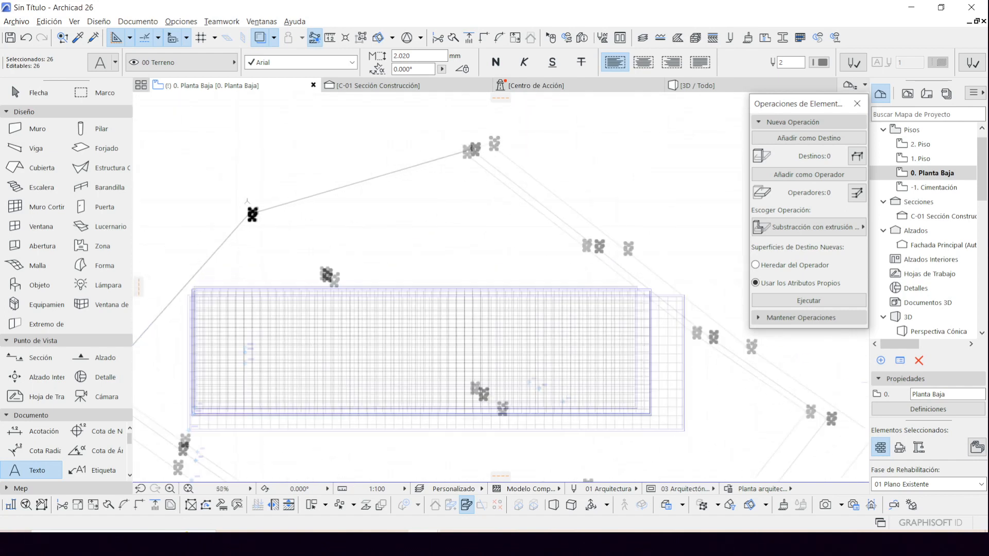
click(38, 98)
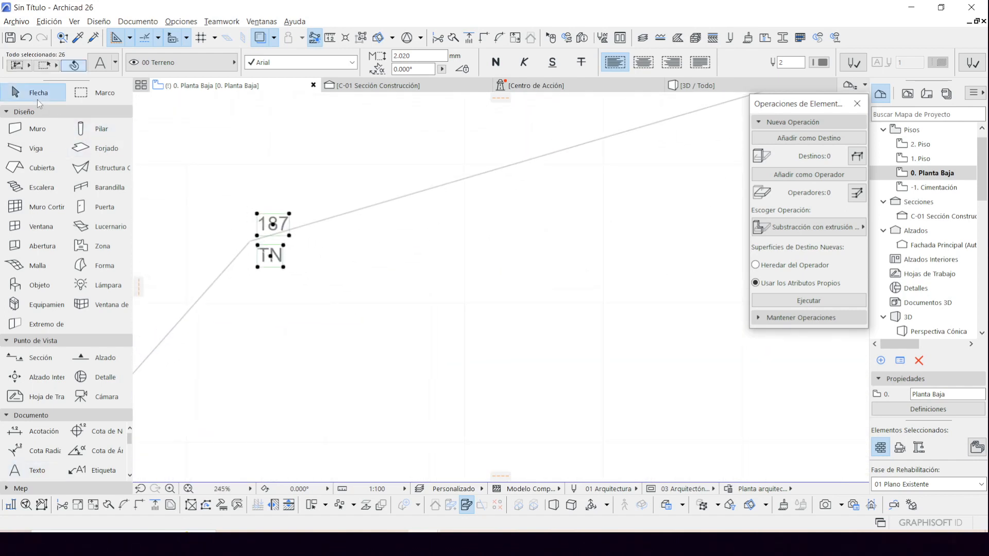
key(Delete)
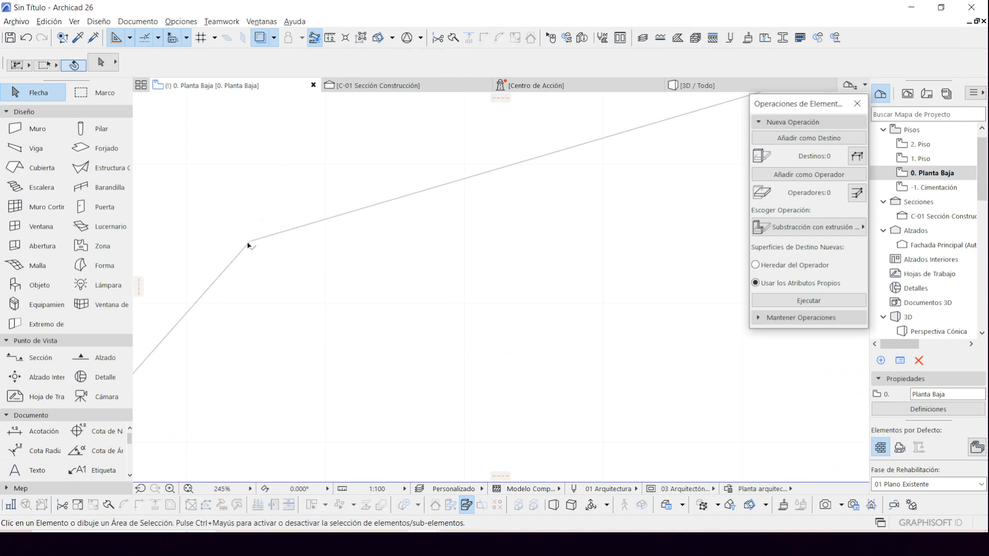
Select the survey mesh in plan and check its outline and vertices, leaving it deselected.
click(249, 246)
scroll(245, 238, up, 2)
click(229, 226)
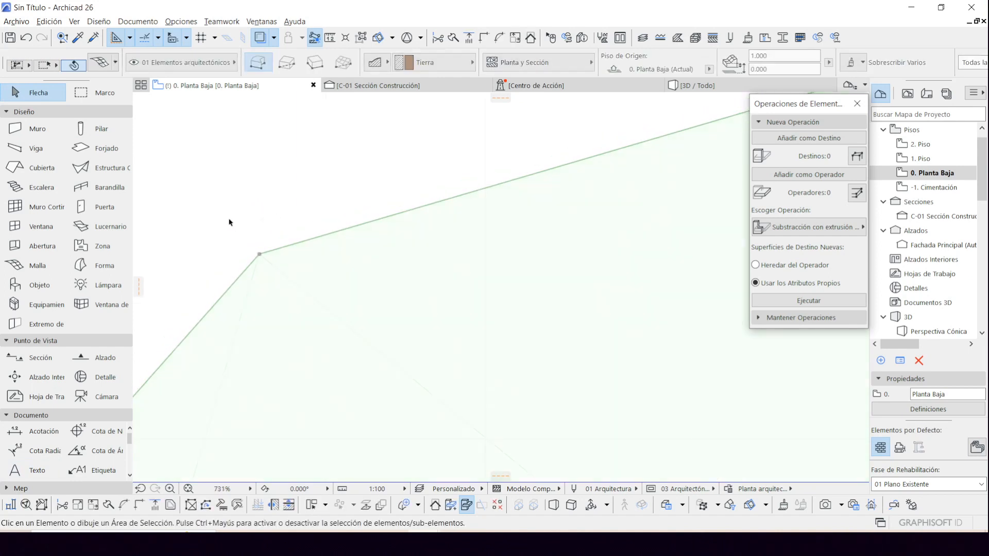
scroll(299, 236, down, 10)
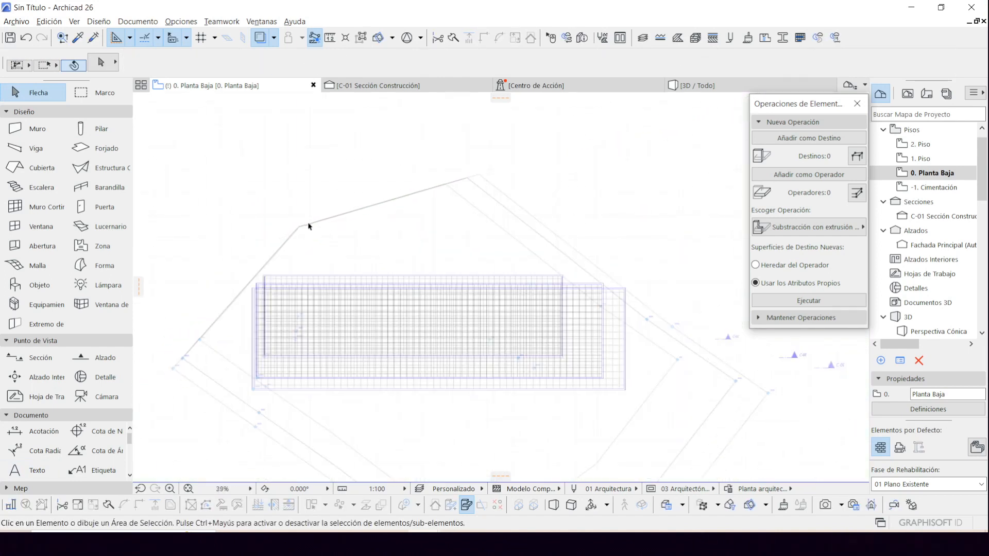
click(321, 235)
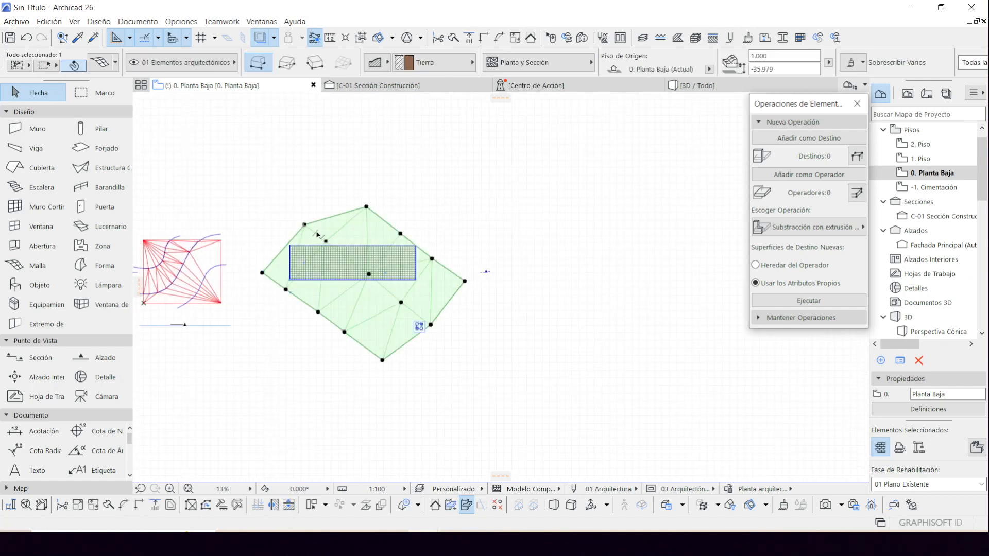
scroll(328, 222, up, 5)
click(526, 207)
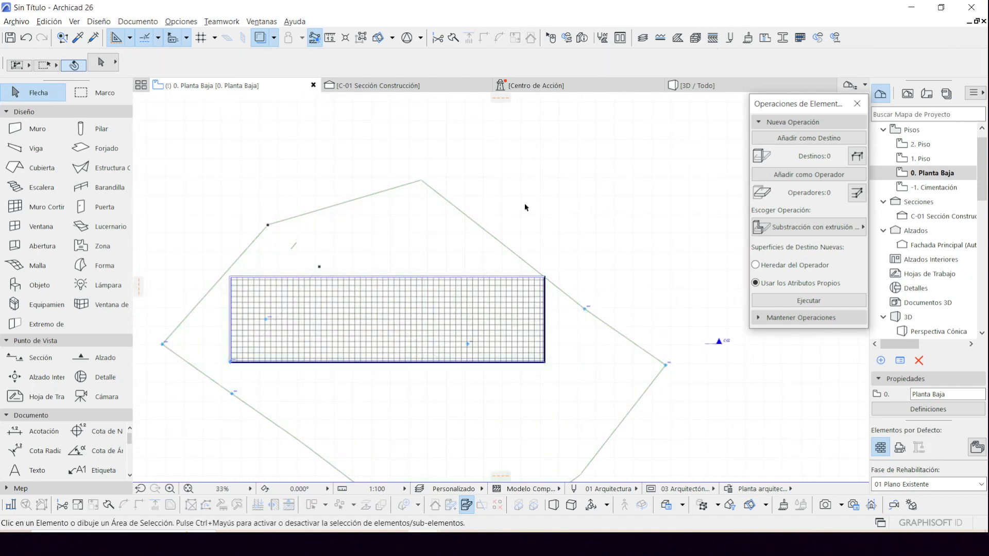
Locate the C-01 section line east of the mesh and open the C-01 Sección Construcción view.
middle_drag(502, 344, 446, 229)
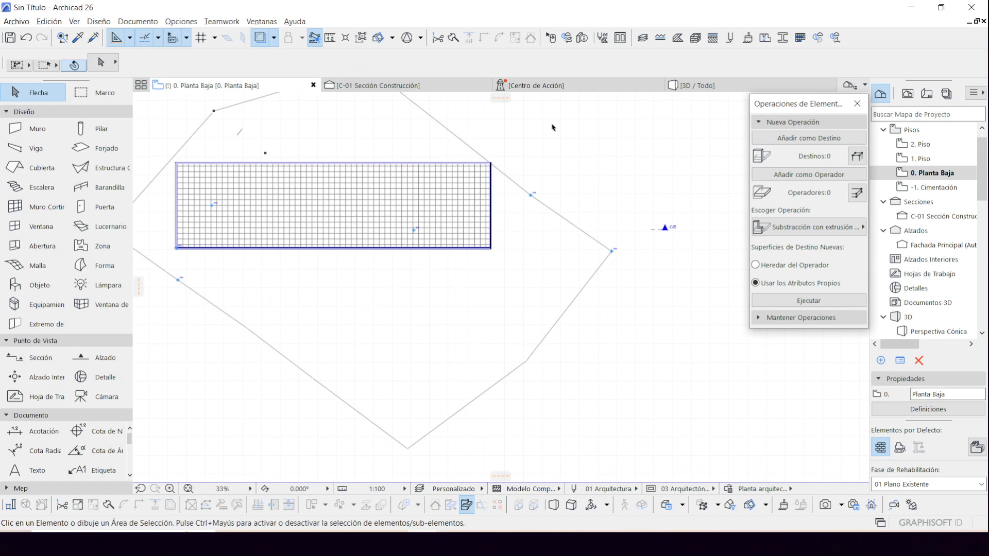
click(648, 229)
right_click(650, 230)
key(Escape)
click(412, 85)
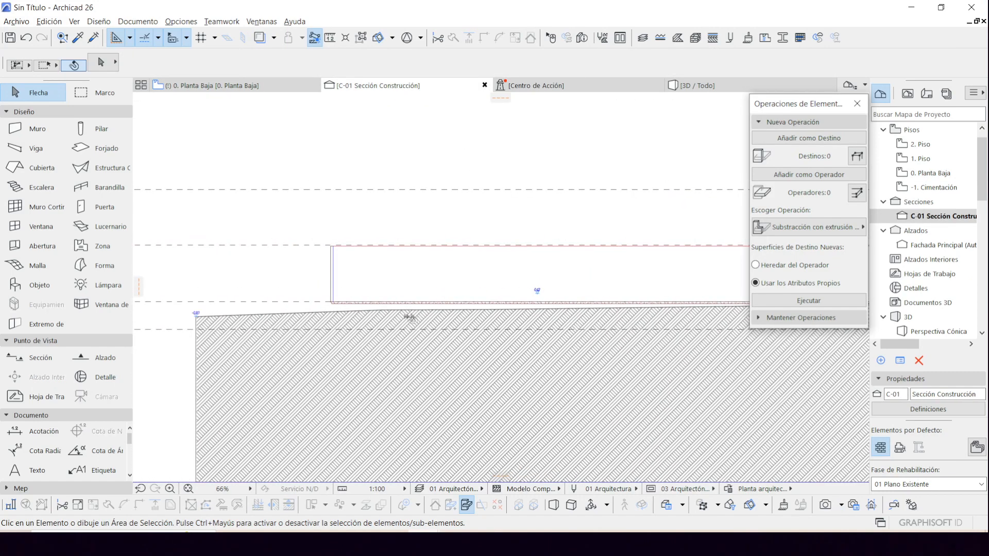
Examine in section C-01 the level marks and how the slab and wall bases sit relative to the sloping terrain.
scroll(500, 301, up, 2)
scroll(500, 300, up, 1)
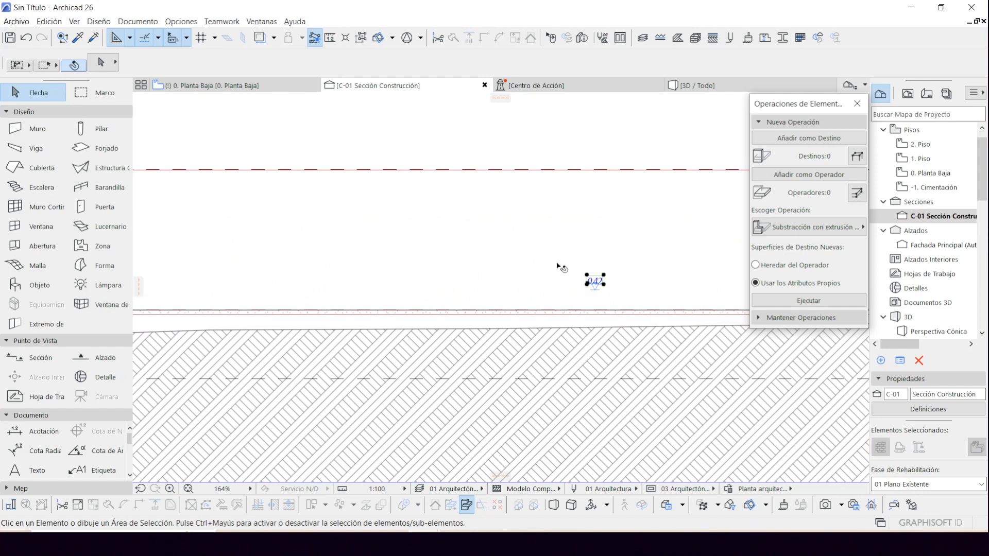
scroll(490, 238, down, 3)
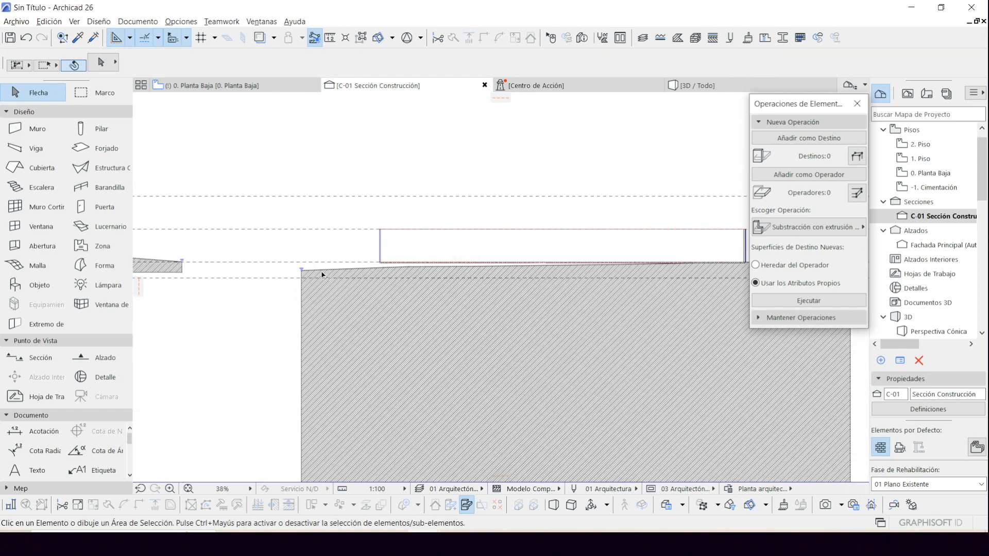
scroll(322, 274, up, 2)
scroll(427, 260, up, 4)
scroll(451, 270, up, 12)
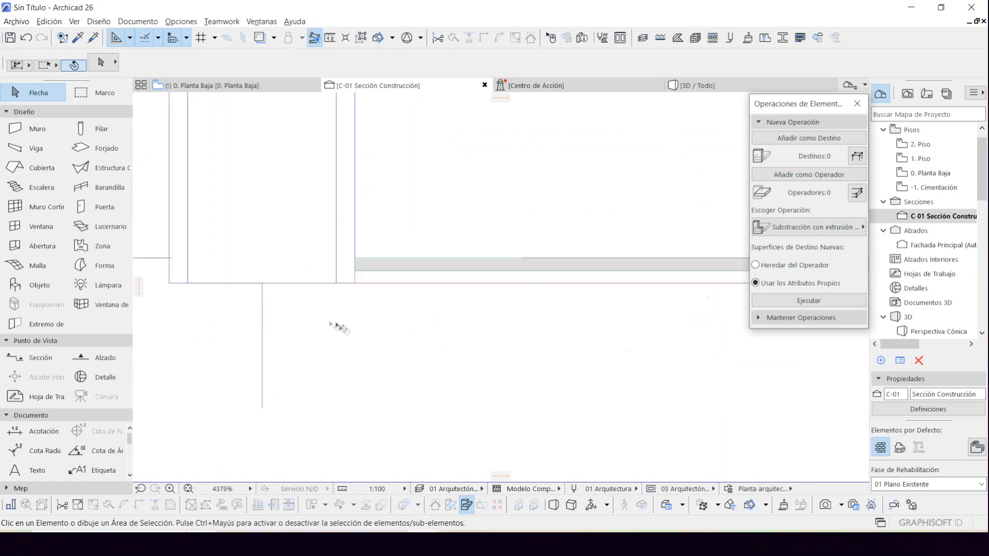
scroll(286, 256, down, 2)
scroll(292, 328, down, 15)
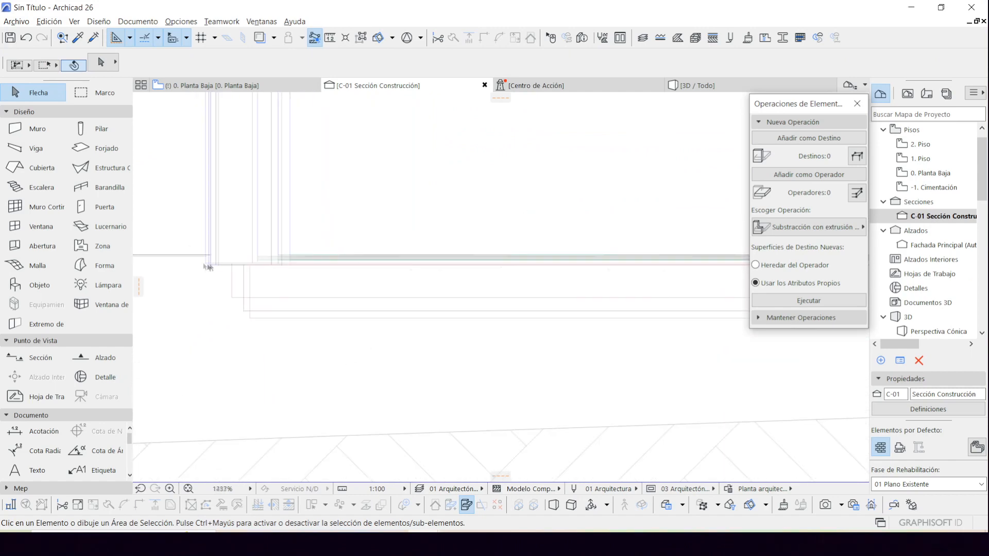
scroll(229, 304, down, 10)
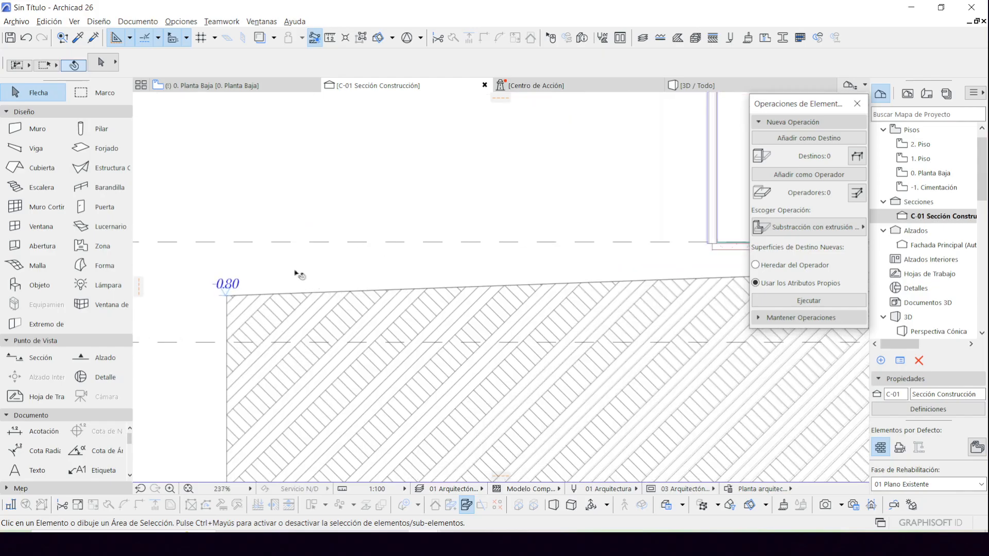
scroll(451, 292, up, 8)
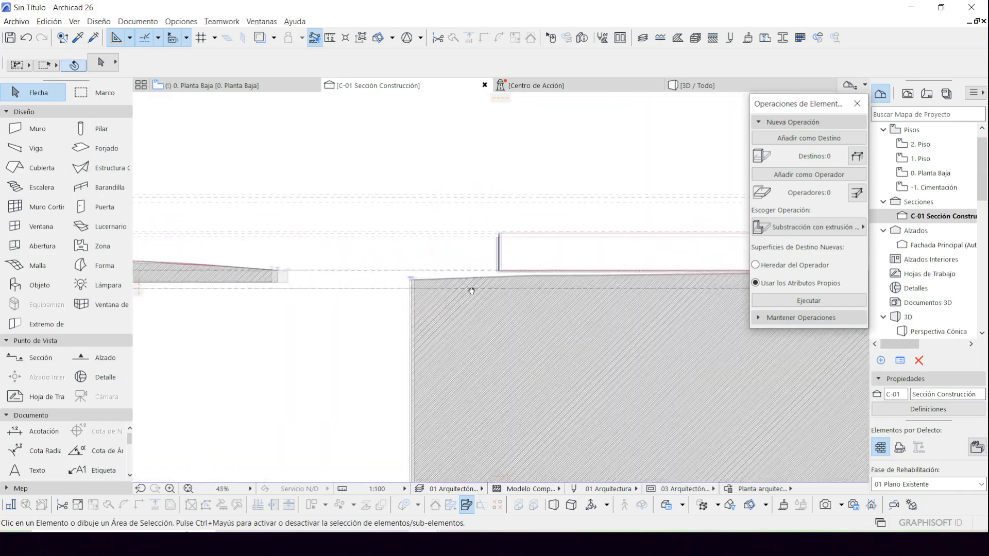
scroll(605, 279, up, 10)
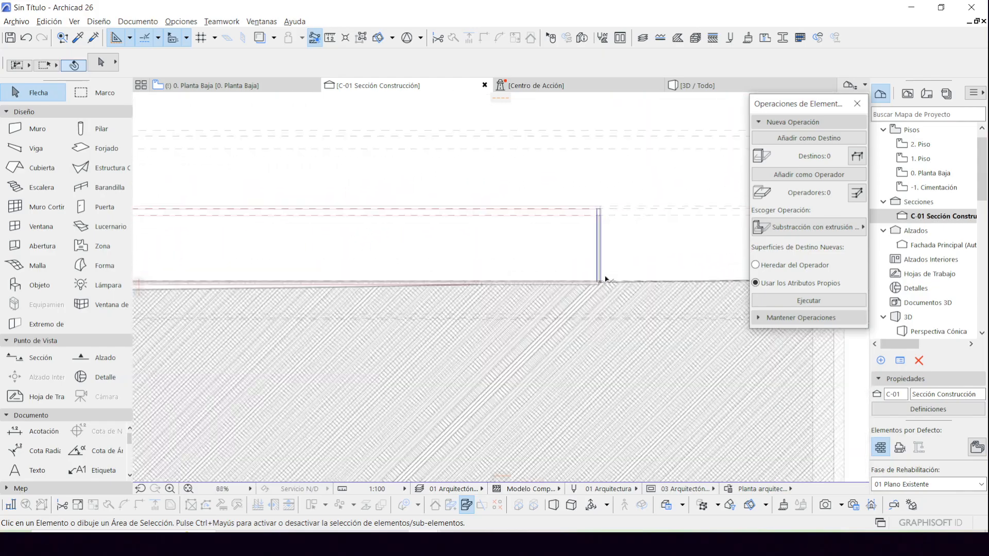
scroll(605, 300, down, 6)
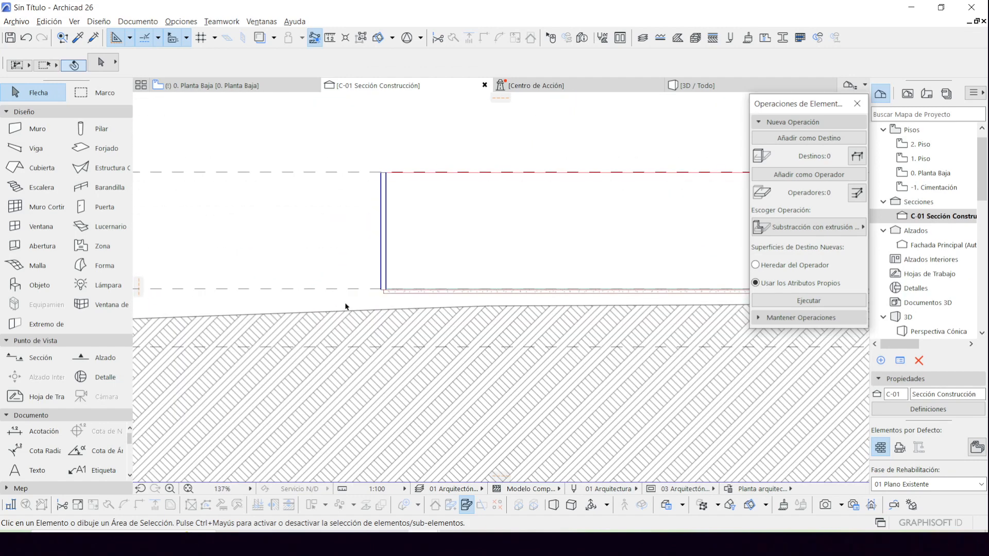
Switch to the 0 Parque 18 de Mayo project and examine the park's paths and terrain in the 3D perspective.
click(427, 529)
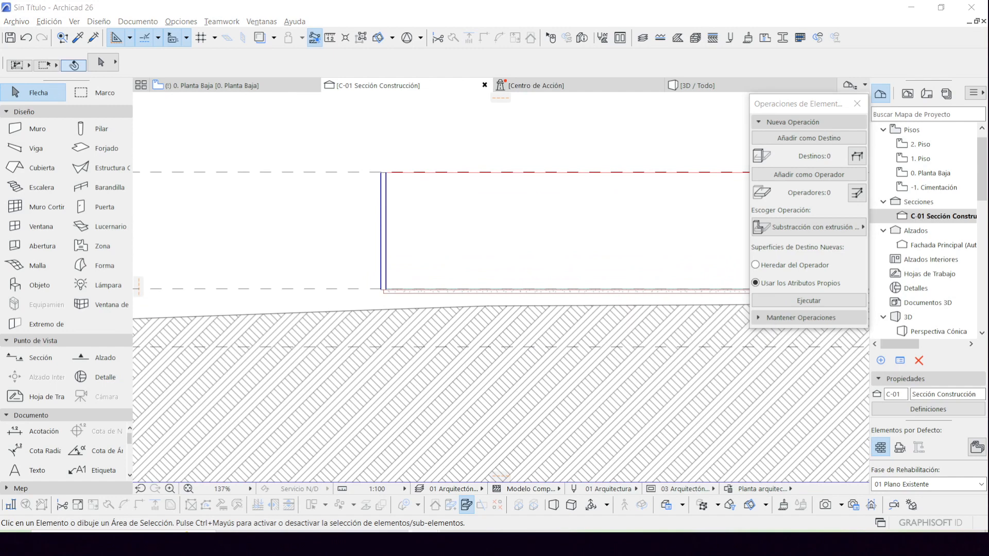
click(486, 493)
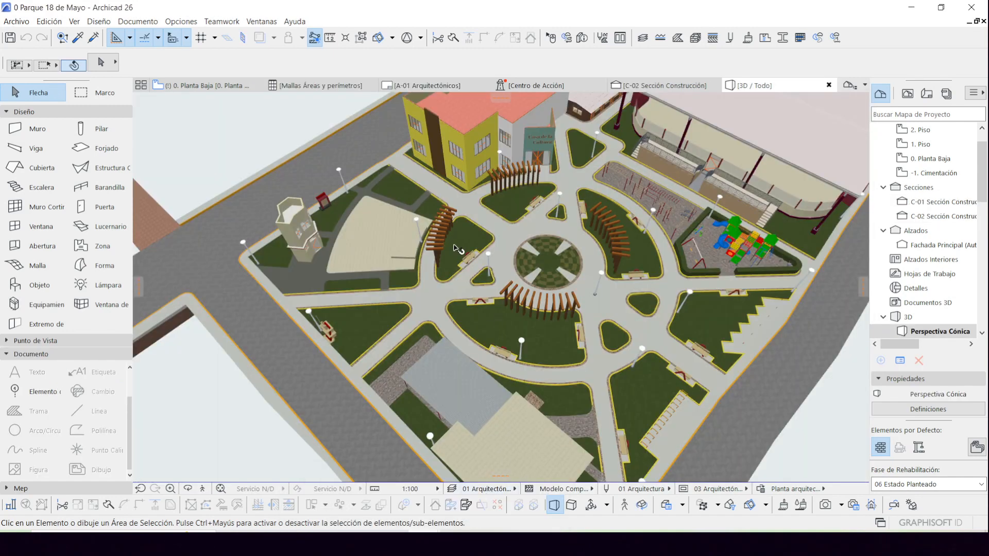
scroll(374, 255, down, 2)
shift+middle_drag(309, 277, 472, 361)
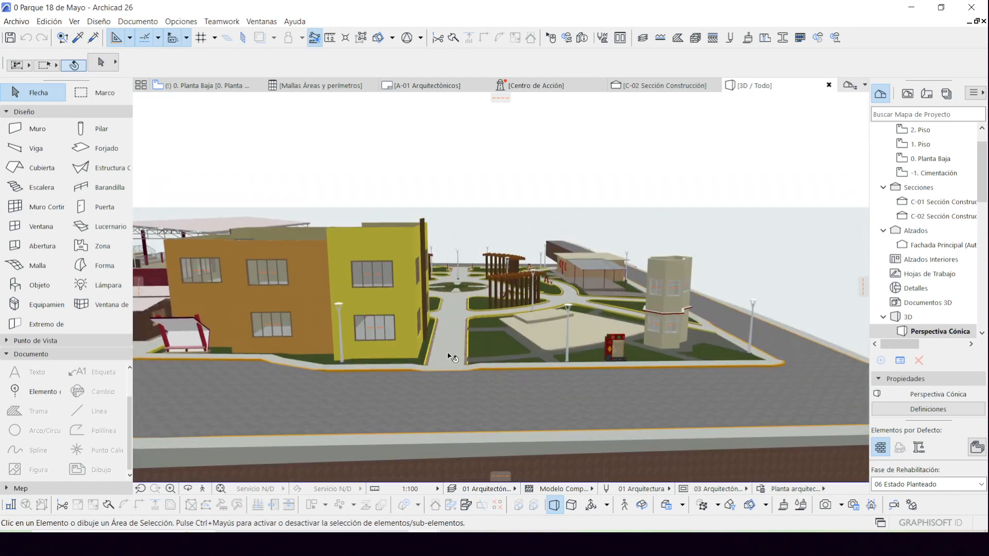
scroll(452, 348, up, 5)
scroll(455, 348, up, 3)
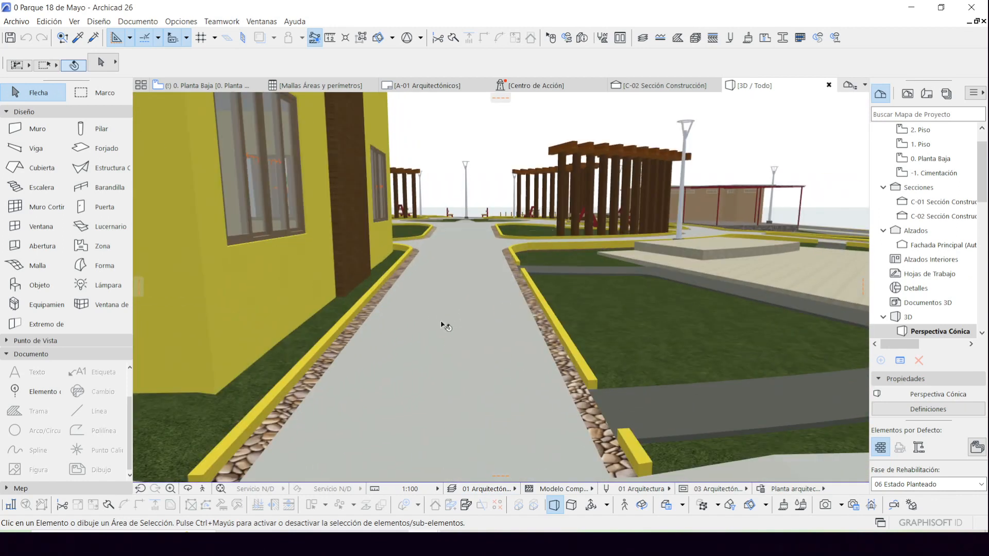
Check the central path's mesh by selecting it, clear the selection, and follow the path in 3D to the circular checkered garden.
click(449, 335)
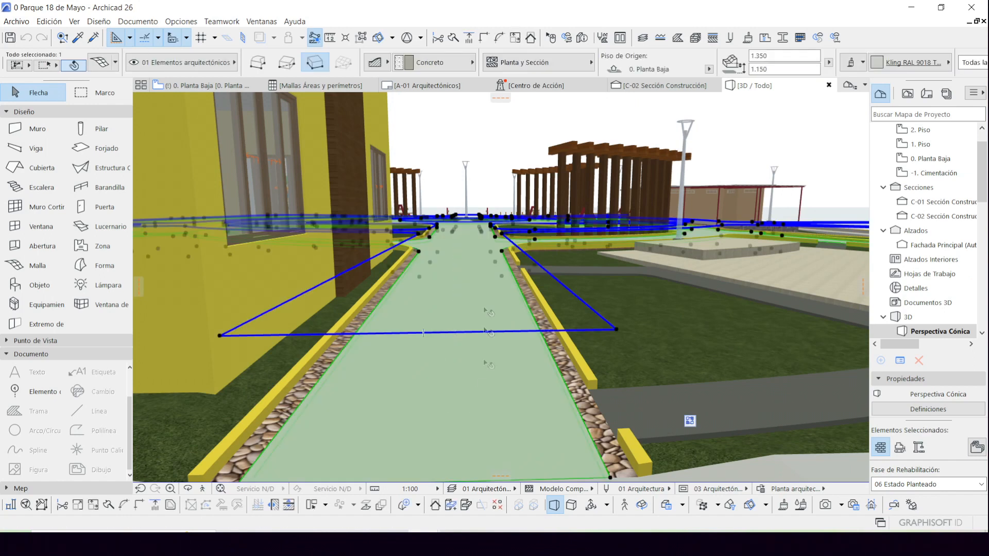
click(488, 169)
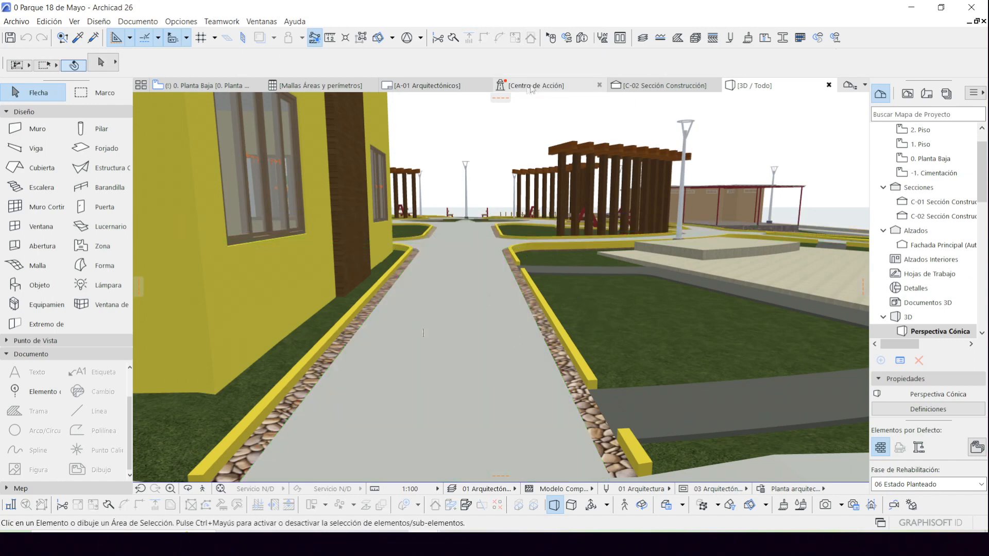
scroll(506, 286, up, 5)
middle_drag(505, 287, 621, 298)
scroll(481, 202, up, 5)
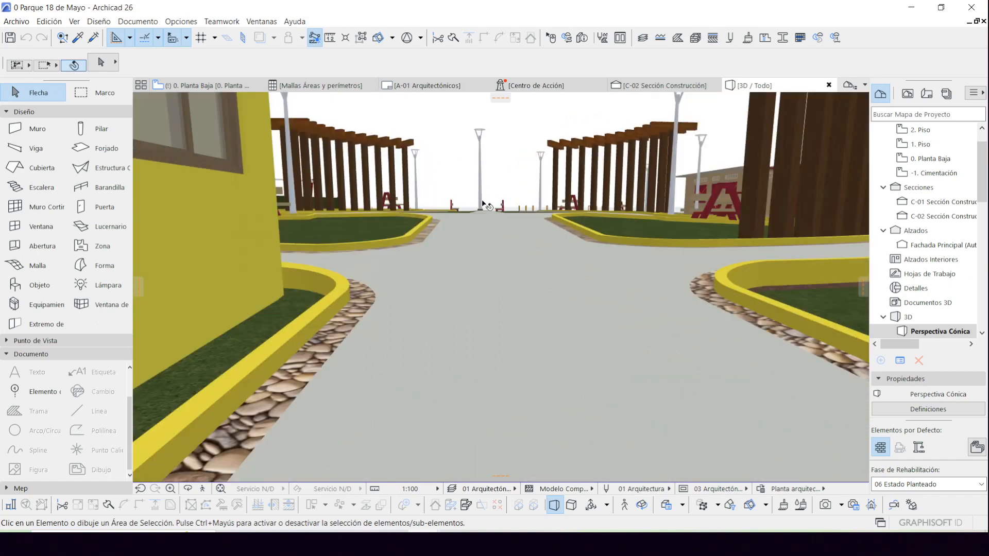
scroll(482, 202, up, 5)
middle_drag(435, 235, 435, 354)
middle_drag(281, 317, 379, 337)
scroll(380, 338, up, 3)
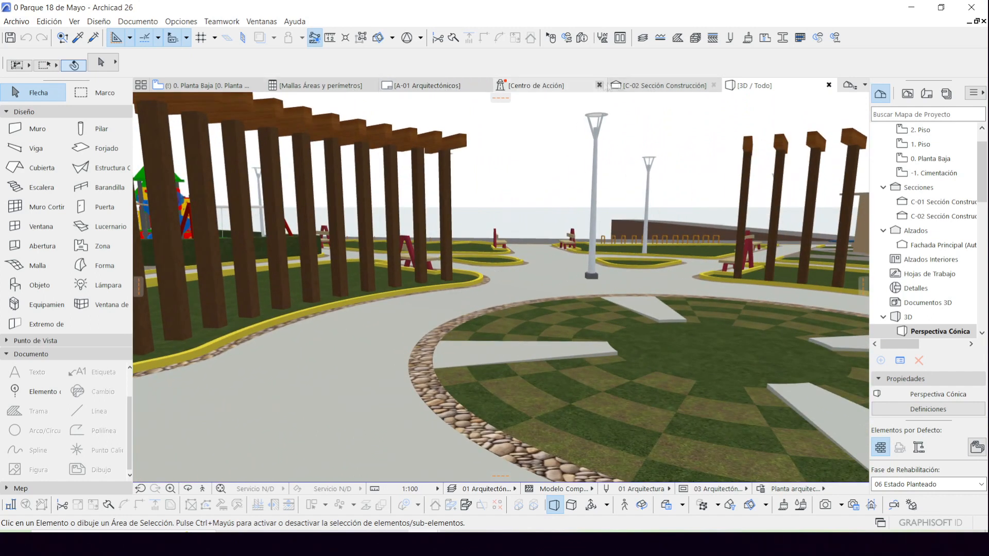
Open the C-02 Sección Construcción view and inspect the concrete path mesh and its edge curbs, leaving nothing selected.
click(664, 85)
scroll(571, 362, up, 6)
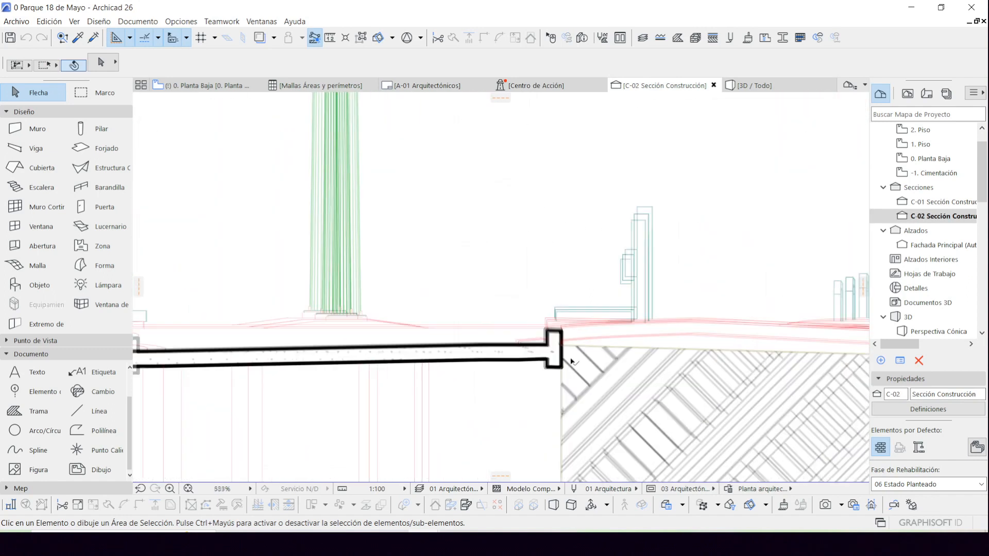
scroll(572, 362, up, 4)
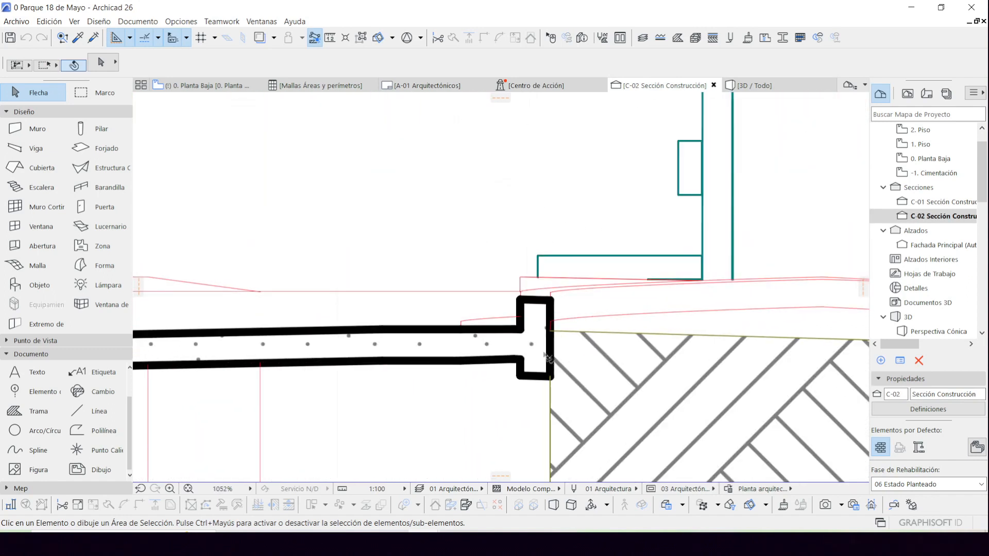
click(536, 299)
click(441, 350)
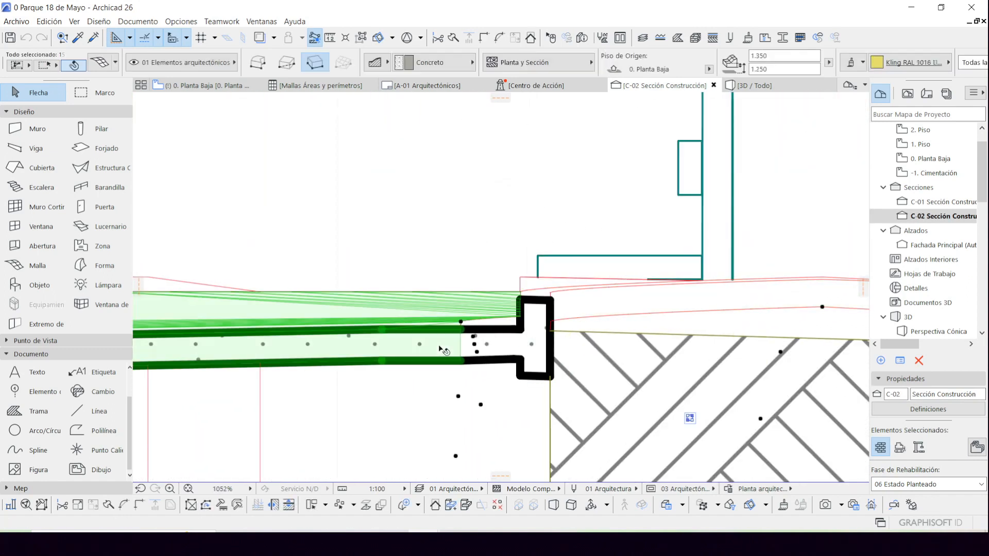
middle_drag(198, 348, 595, 355)
mouse_move(387, 355)
middle_down()
mouse_move(664, 366)
mouse_move(511, 388)
middle_up()
scroll(436, 381, down, 3)
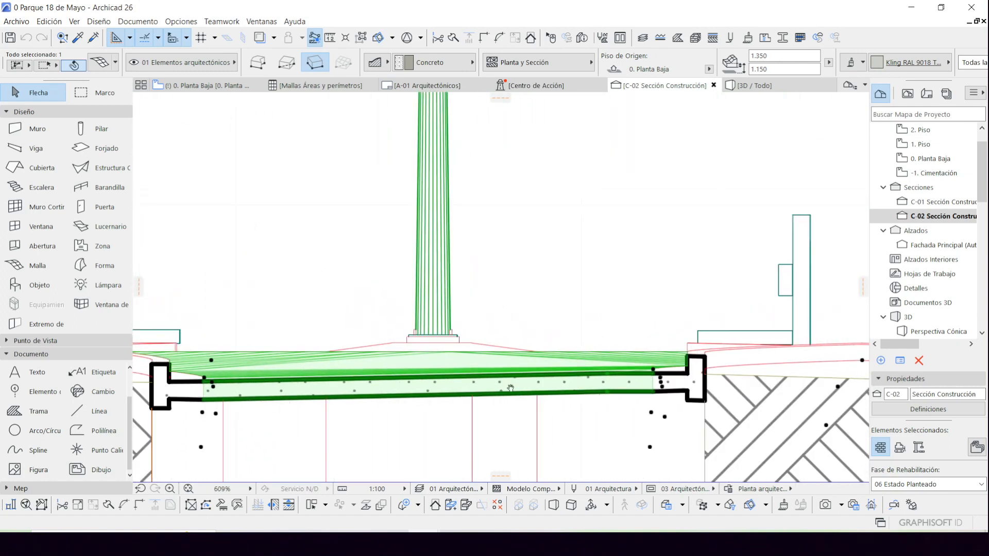
middle_drag(412, 374, 552, 399)
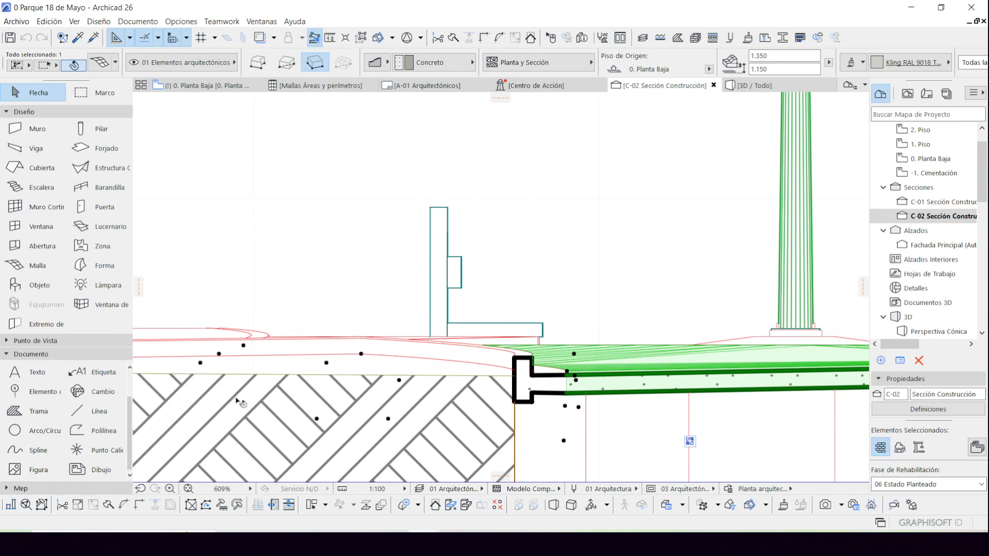
middle_drag(239, 402, 623, 407)
key(Escape)
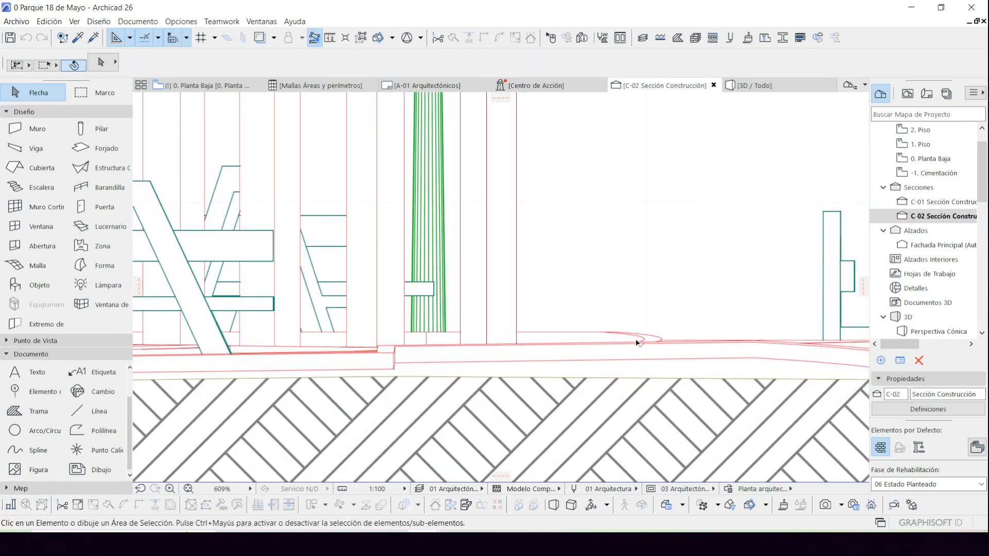
Examine section C-02 from the picnic benches to the playground, checking how the path meshes and curbs meet the terrain.
scroll(500, 356, down, 5)
middle_drag(302, 392, 566, 385)
scroll(300, 386, up, 3)
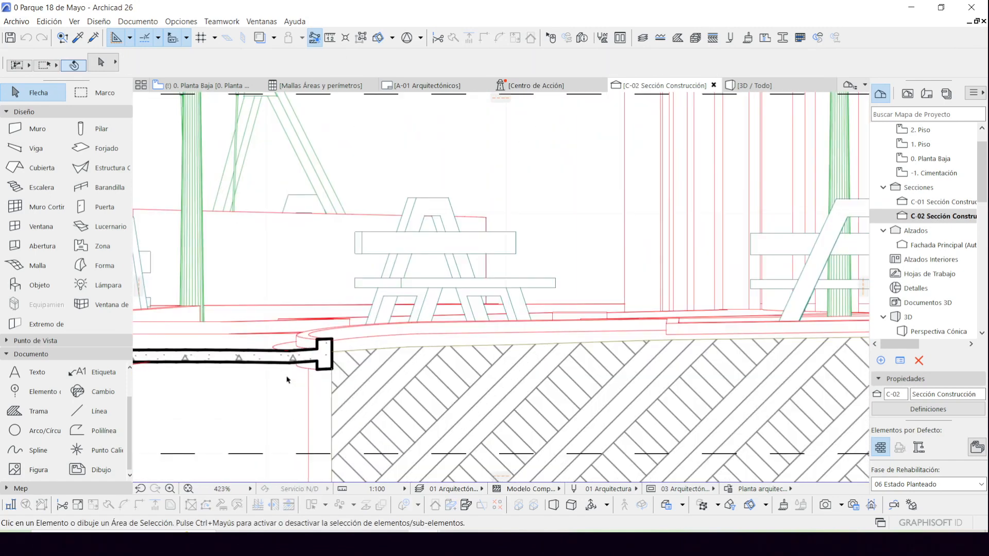
middle_drag(286, 379, 662, 392)
scroll(370, 368, down, 2)
middle_drag(369, 368, 517, 379)
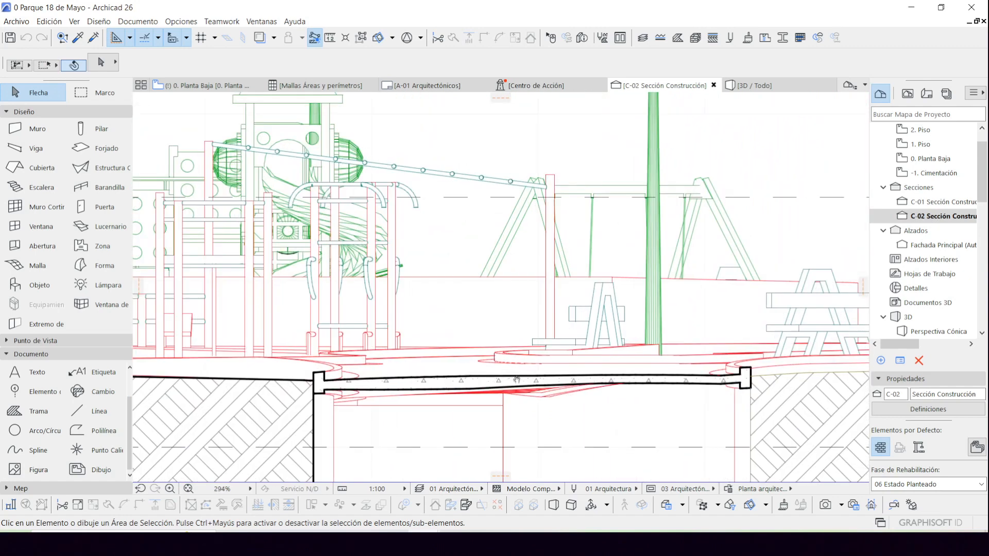
Return to the 3D perspective and examine the playground, the roofed sports court and the adjoining street.
click(744, 85)
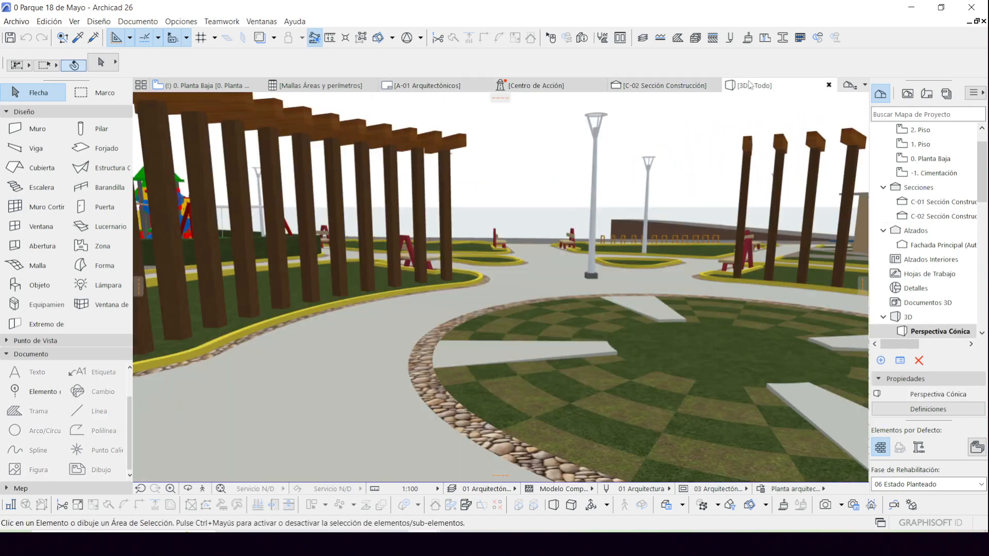
scroll(473, 314, down, 5)
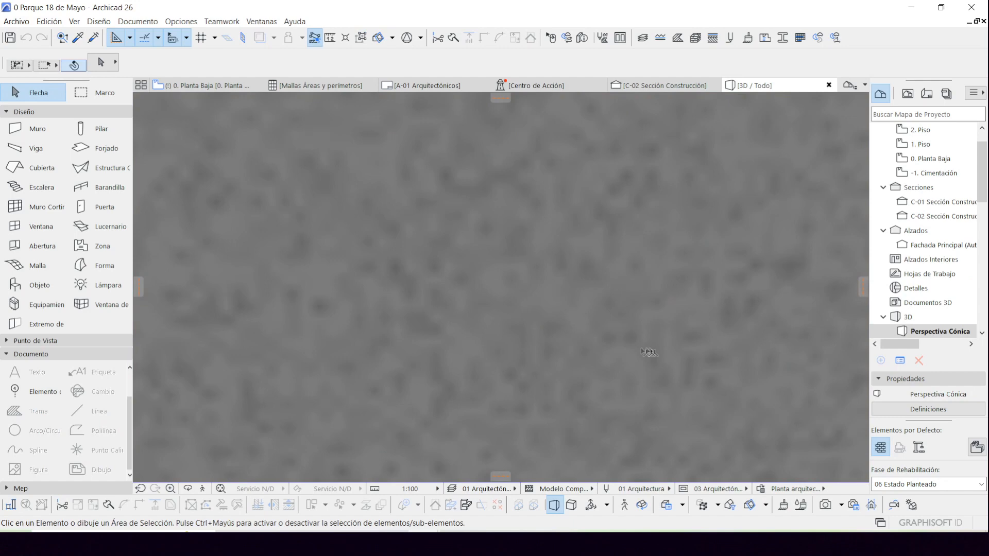
scroll(273, 297, down, 4)
shift+middle_drag(529, 318, 211, 320)
scroll(534, 197, up, 8)
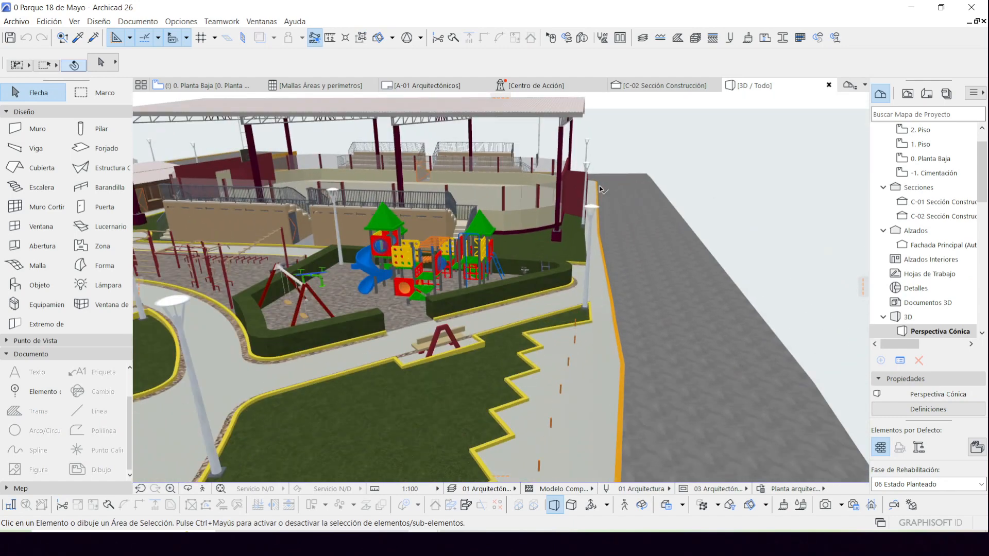
scroll(534, 197, down, 4)
shift+middle_drag(534, 197, 490, 245)
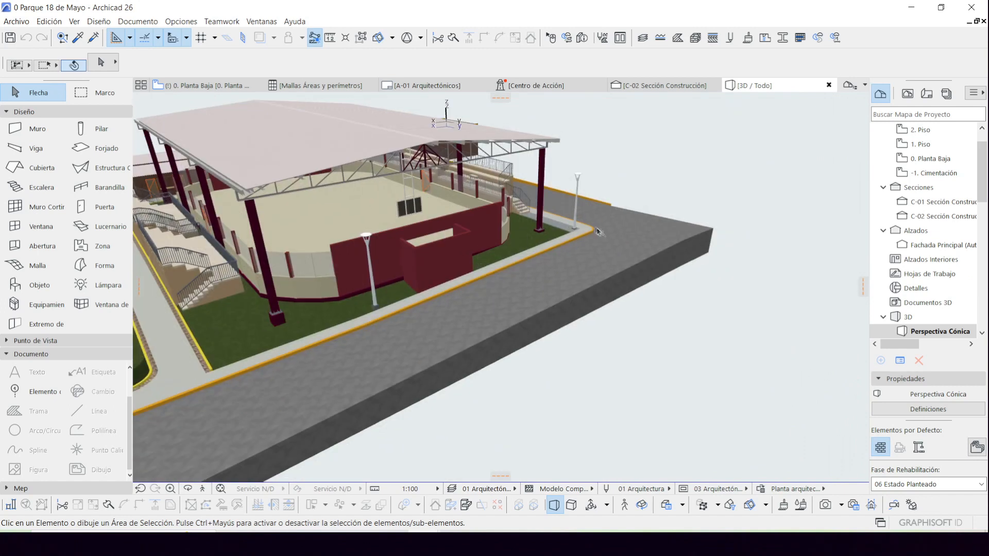
Select the paved street mesh beside the court and examine its edge along the park, leaving it deselected.
click(294, 385)
shift+middle_drag(293, 385, 586, 359)
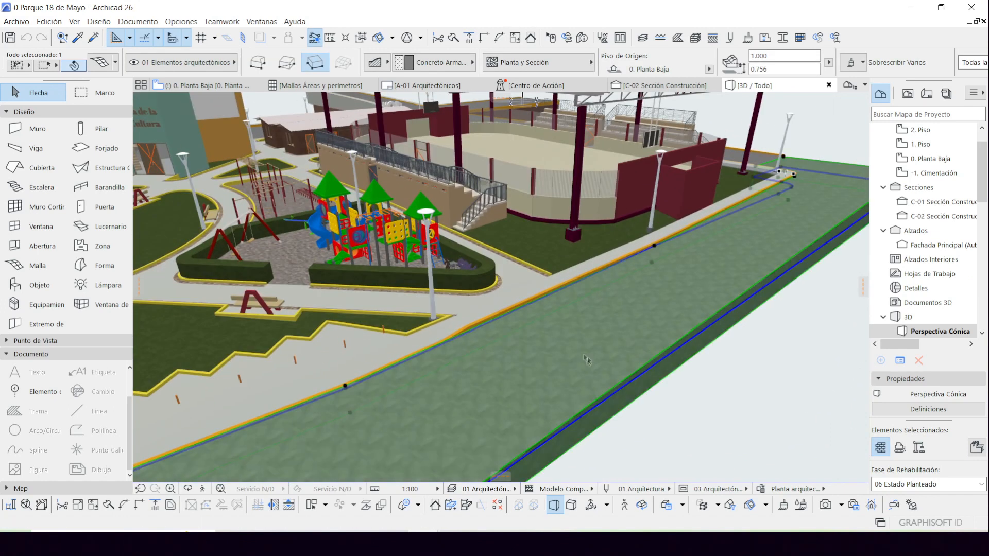
middle_drag(524, 359, 649, 335)
middle_drag(494, 390, 632, 333)
scroll(460, 290, up, 2)
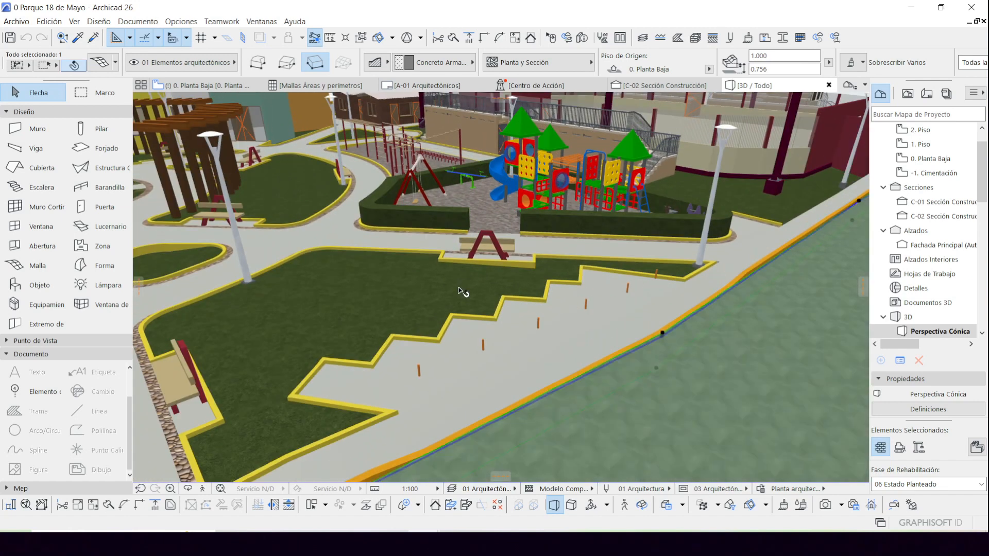
key(Escape)
Select the orange curb mesh along the street and inspect its vertices and level changes, leaving it deselected.
scroll(278, 332, down, 6)
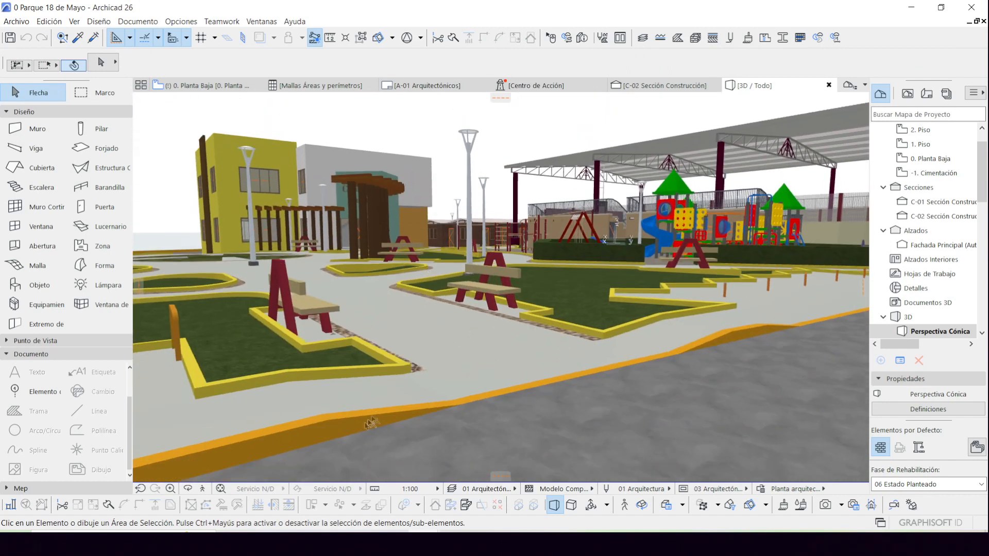
click(371, 423)
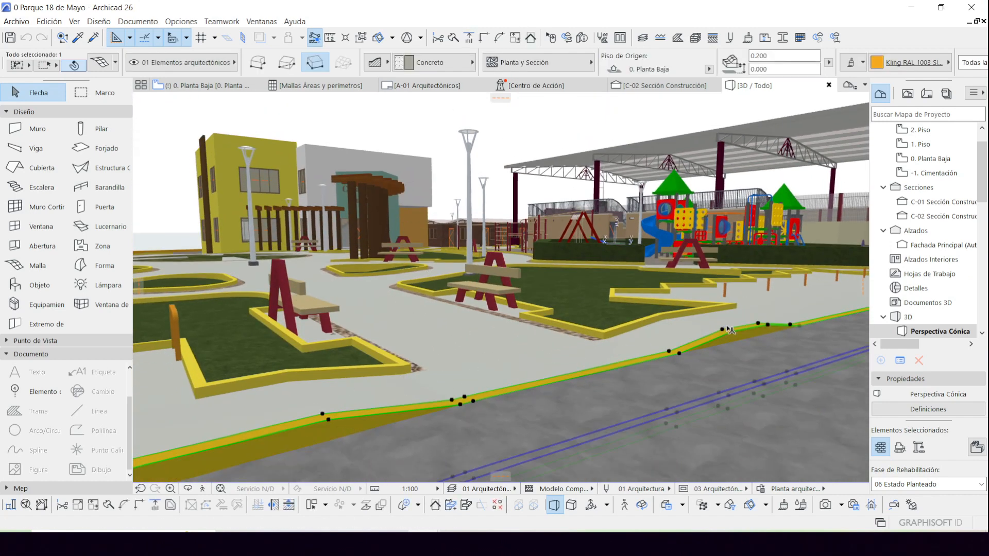
middle_drag(769, 323, 485, 369)
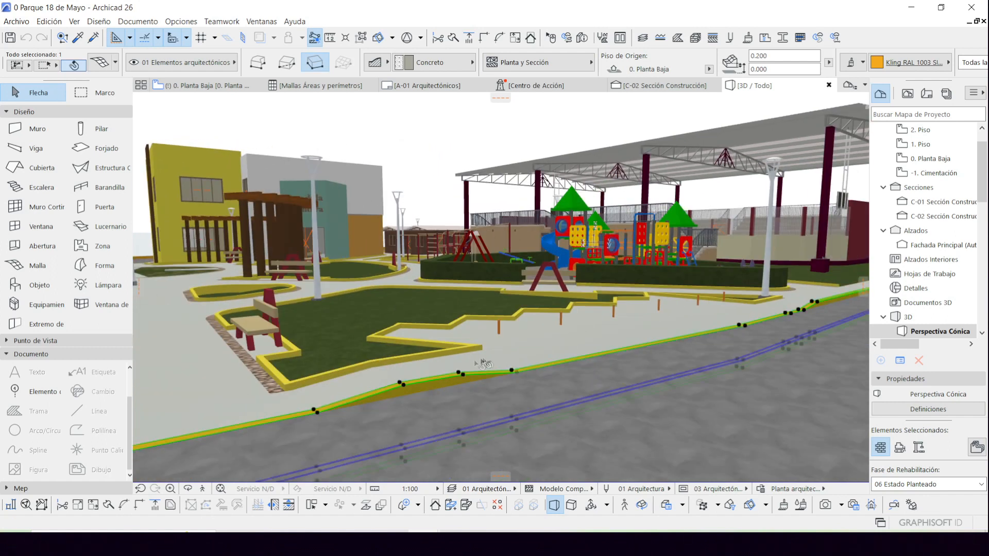
middle_drag(281, 394, 609, 376)
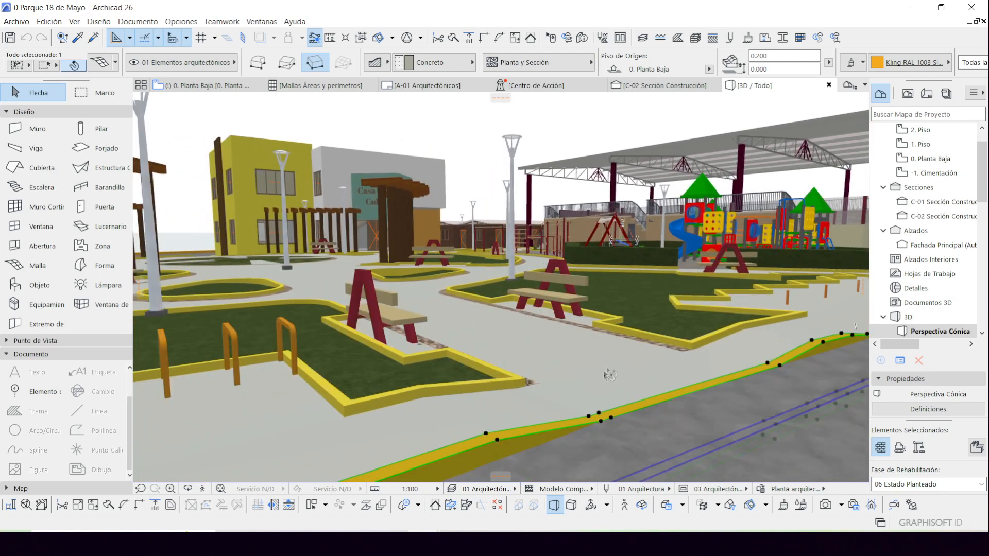
click(599, 394)
key(Escape)
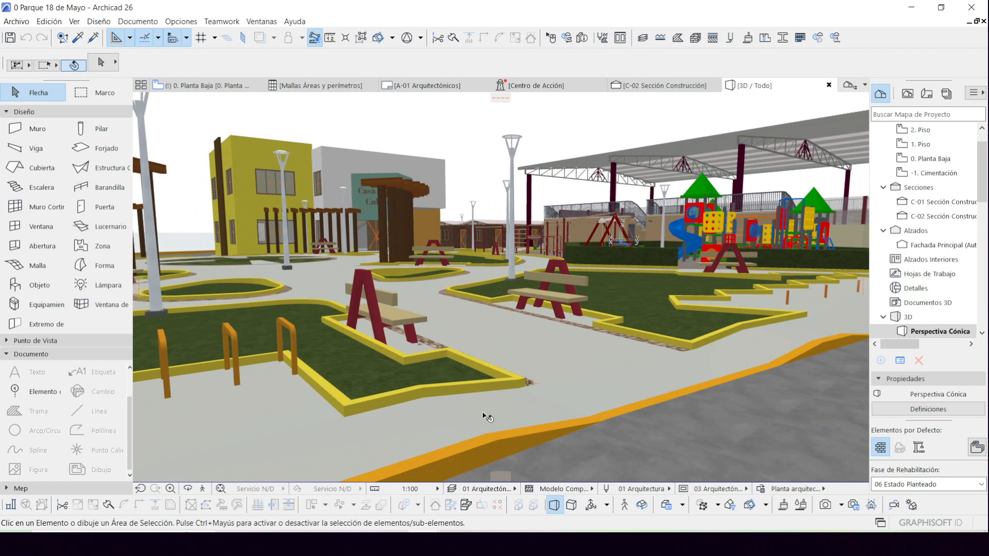
Select the sidewalk mesh next to the orange curb, clear the selection, and examine the bike rack area.
click(487, 417)
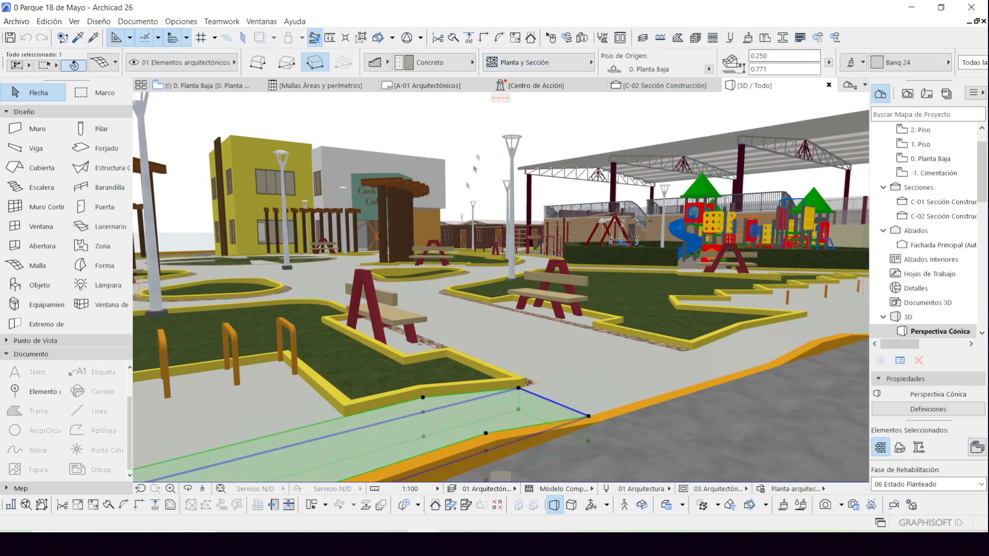
key(Escape)
middle_drag(267, 371, 470, 375)
middle_drag(331, 410, 638, 366)
scroll(637, 365, down, 3)
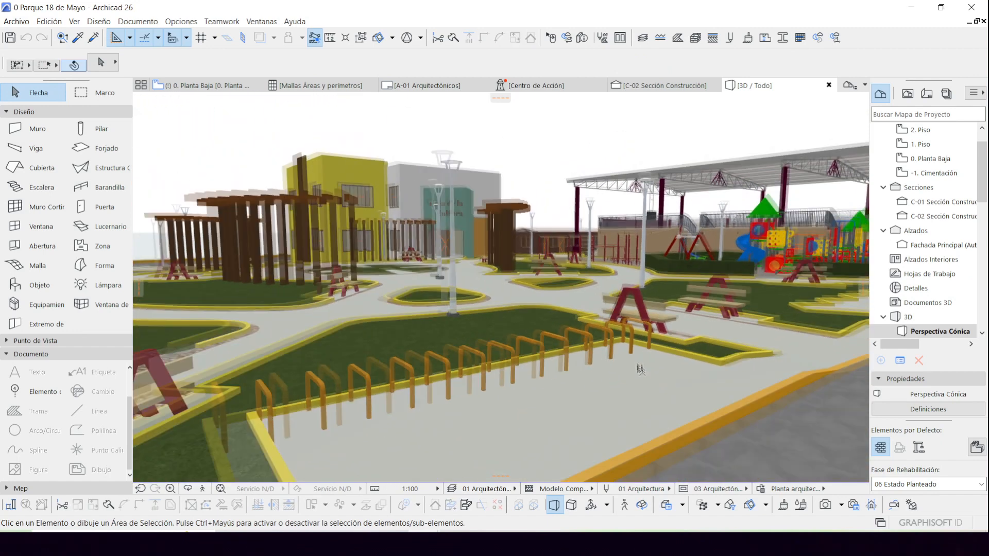
Examine the park's paths, planting areas, street corners and surrounding roads from raised 3D viewpoints.
scroll(638, 367, down, 3)
middle_drag(376, 381, 580, 328)
shift+middle_drag(577, 279, 604, 153)
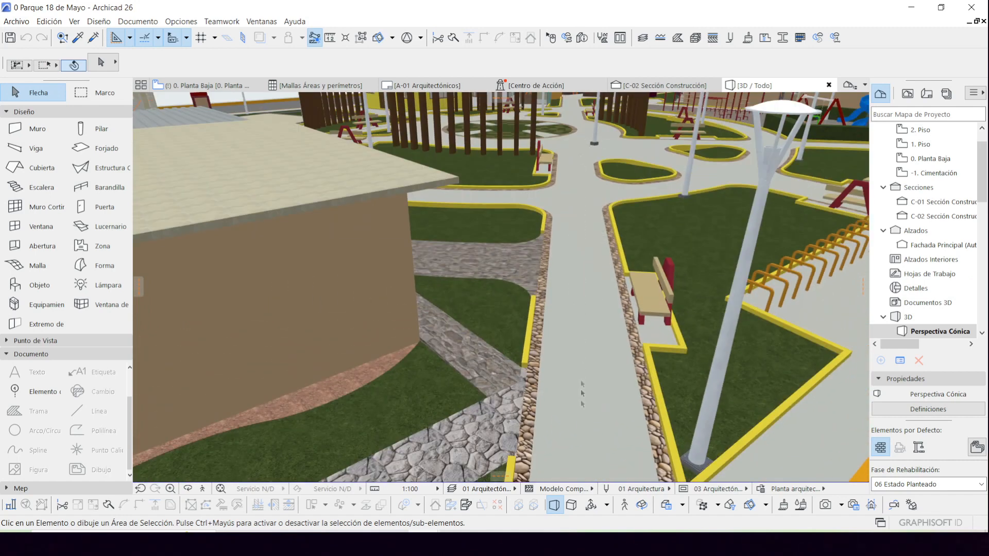
scroll(562, 324, down, 2)
middle_drag(572, 285, 463, 246)
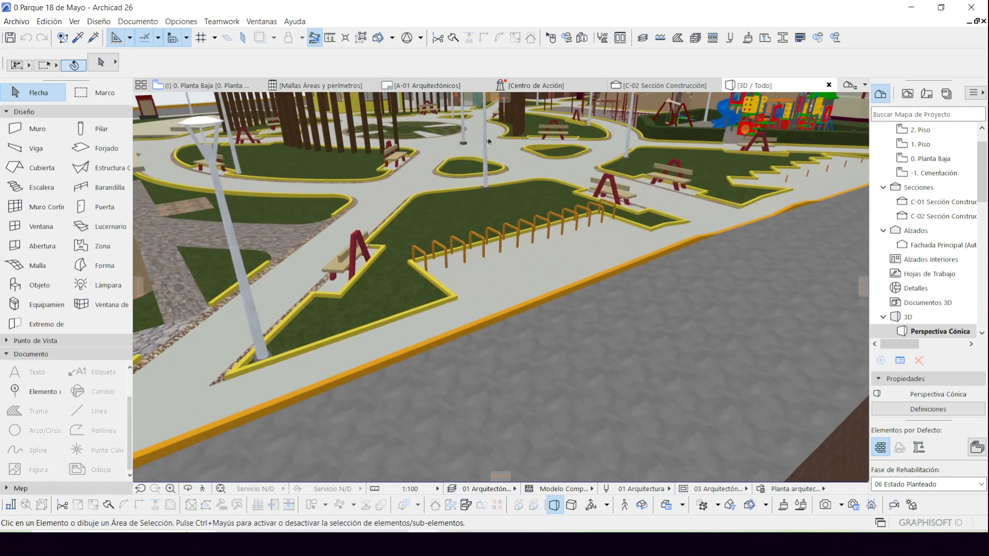
shift+middle_drag(675, 222, 580, 228)
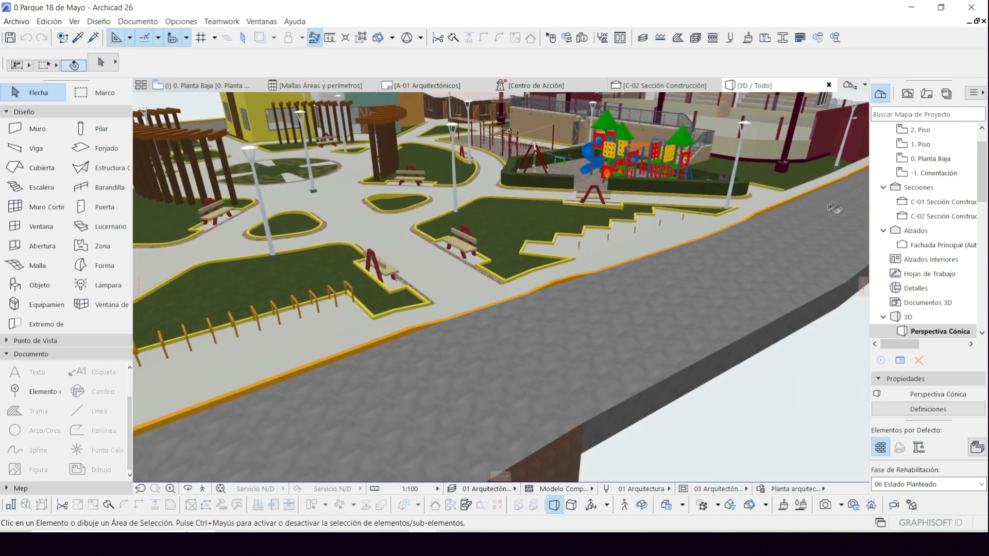
shift+middle_drag(417, 421, 435, 344)
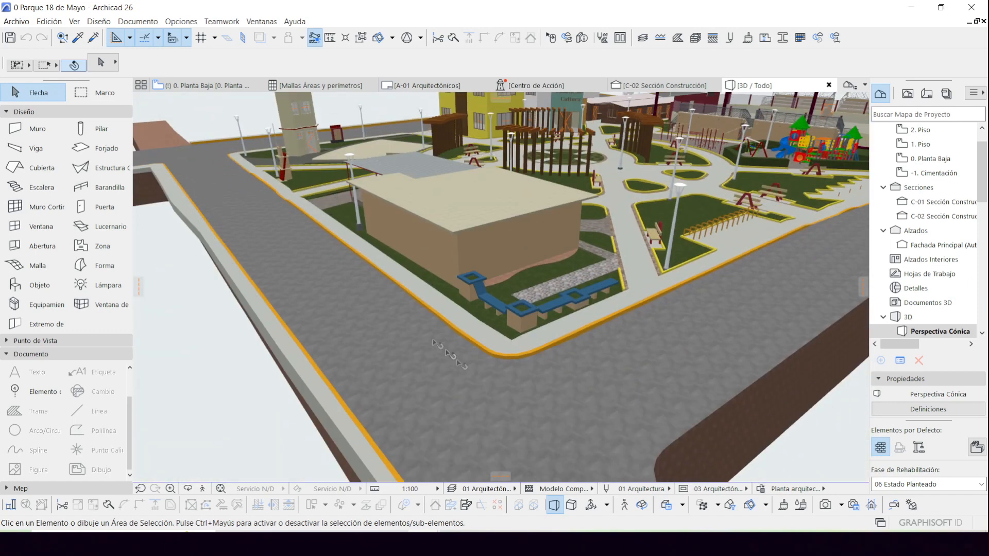
shift+middle_drag(219, 154, 564, 252)
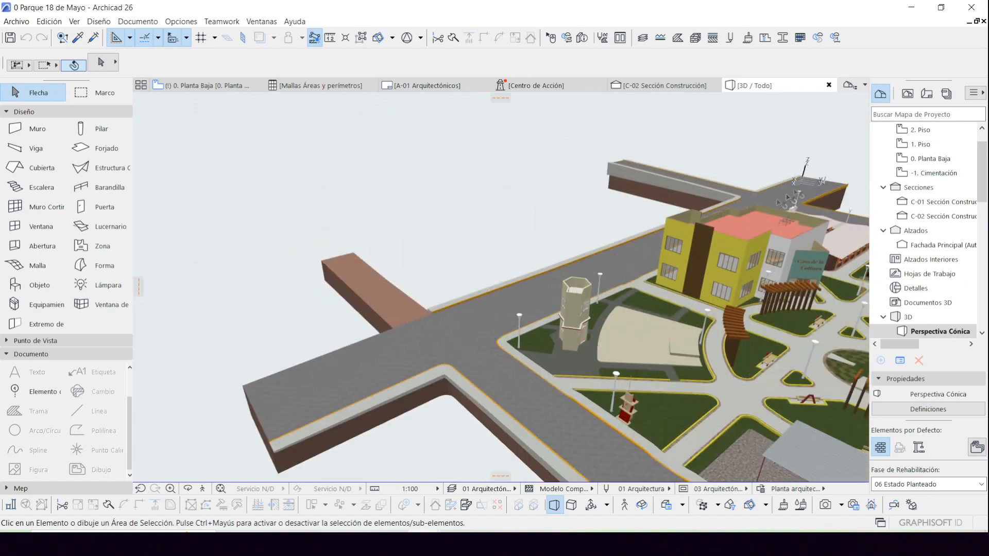
shift+middle_drag(322, 379, 550, 349)
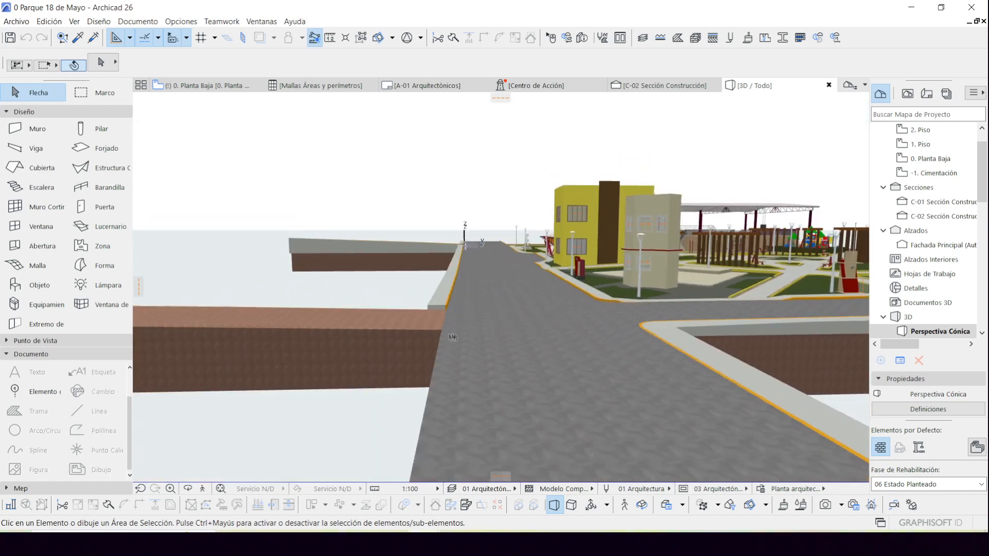
Follow the perimeter street in 3D past the yellow building to the bus shelter, examining the sloping pavement and curbs.
scroll(507, 272, up, 5)
middle_drag(454, 278, 594, 409)
scroll(625, 250, up, 2)
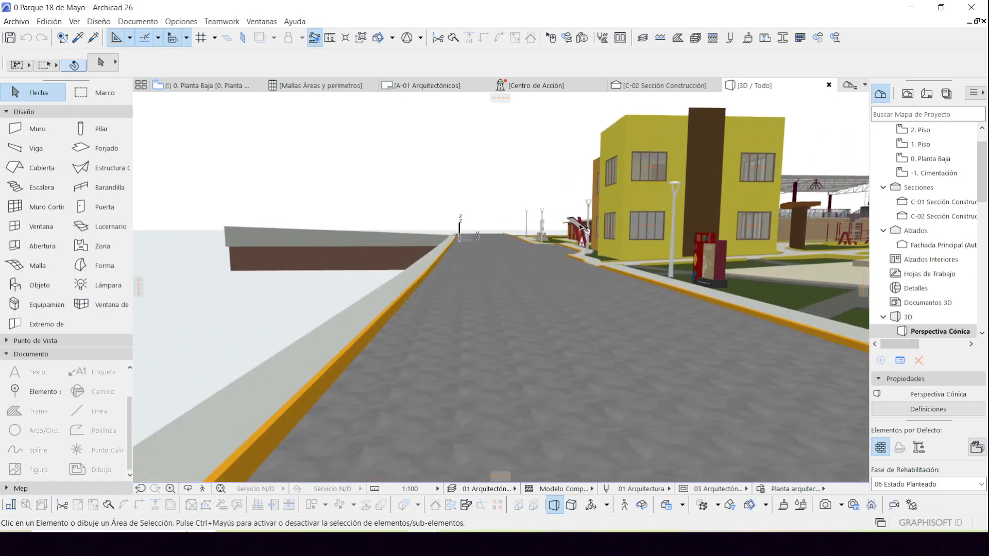
scroll(580, 227, up, 3)
shift+middle_drag(579, 228, 659, 309)
middle_drag(353, 307, 706, 339)
middle_drag(393, 336, 693, 345)
middle_drag(423, 343, 669, 327)
scroll(548, 351, up, 2)
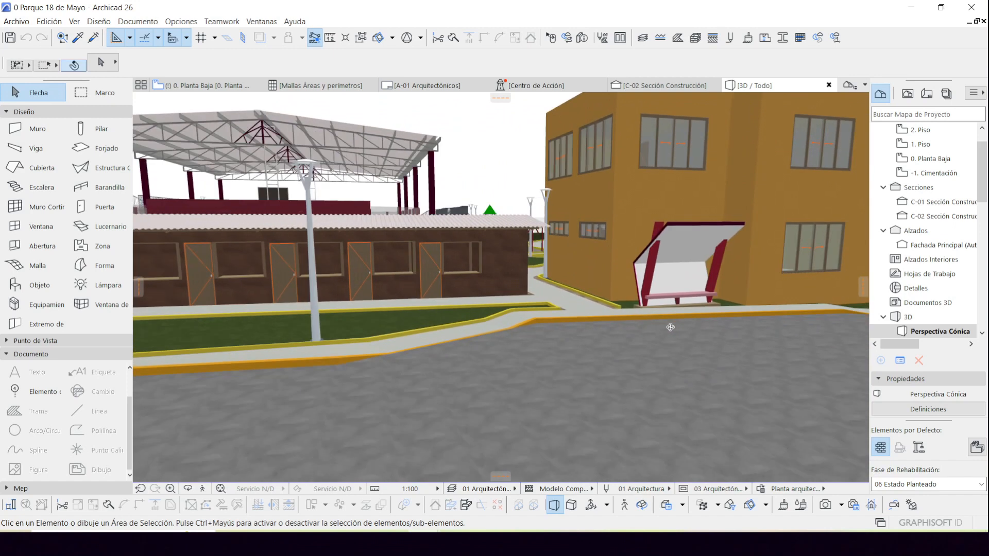
Select the bus shelter beside the orange building and review the external content commands for saving a selection as a linked module.
middle_drag(491, 359, 334, 367)
click(674, 284)
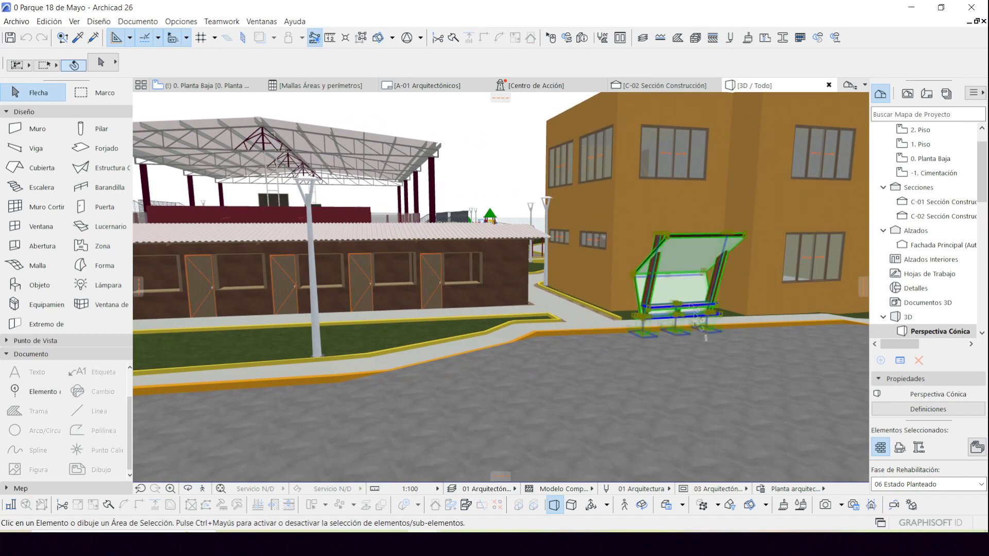
click(15, 21)
mouse_move(89, 214)
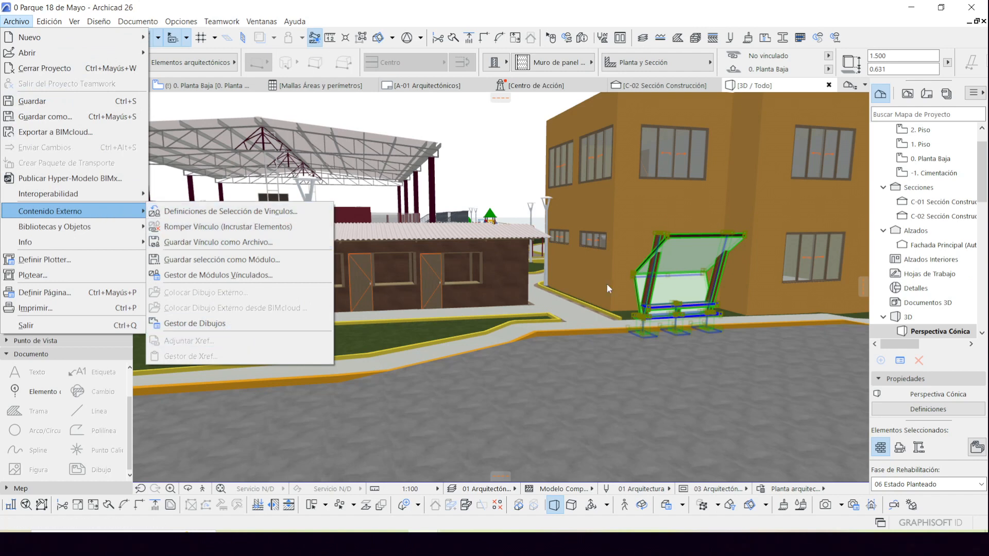
click(508, 156)
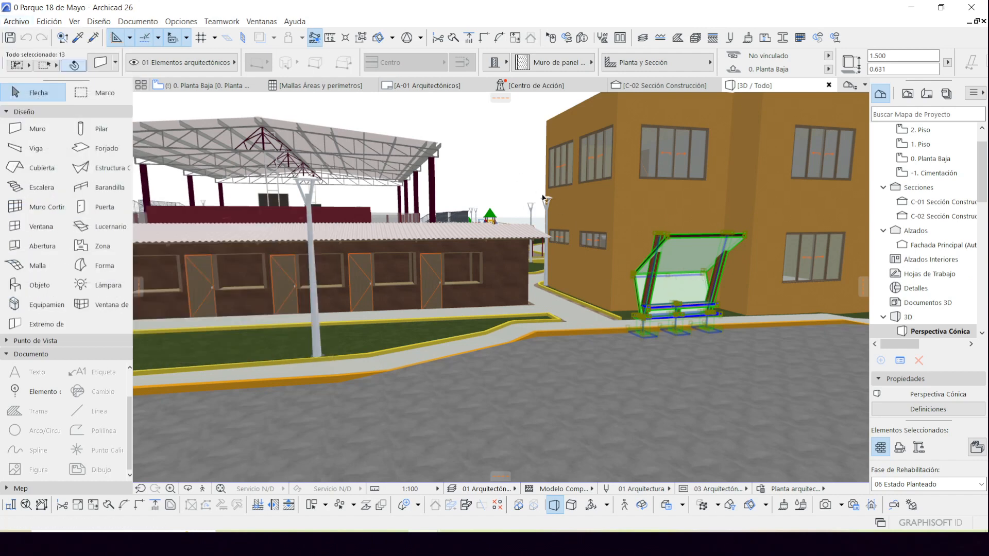
Select the brick shop row and the 18 de Mayo sign in turn to inspect each as a module, leaving both deselected.
click(494, 253)
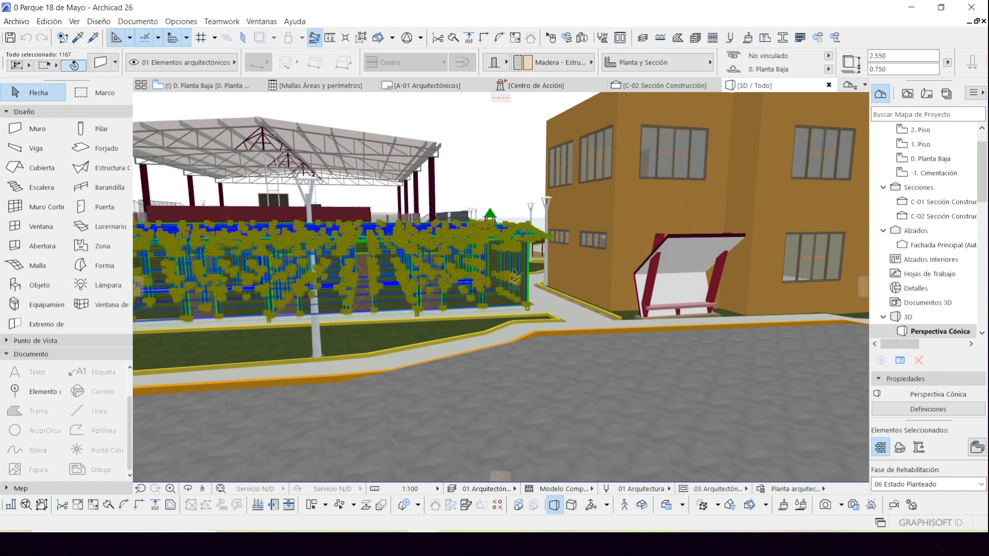
click(511, 148)
middle_drag(328, 296, 671, 281)
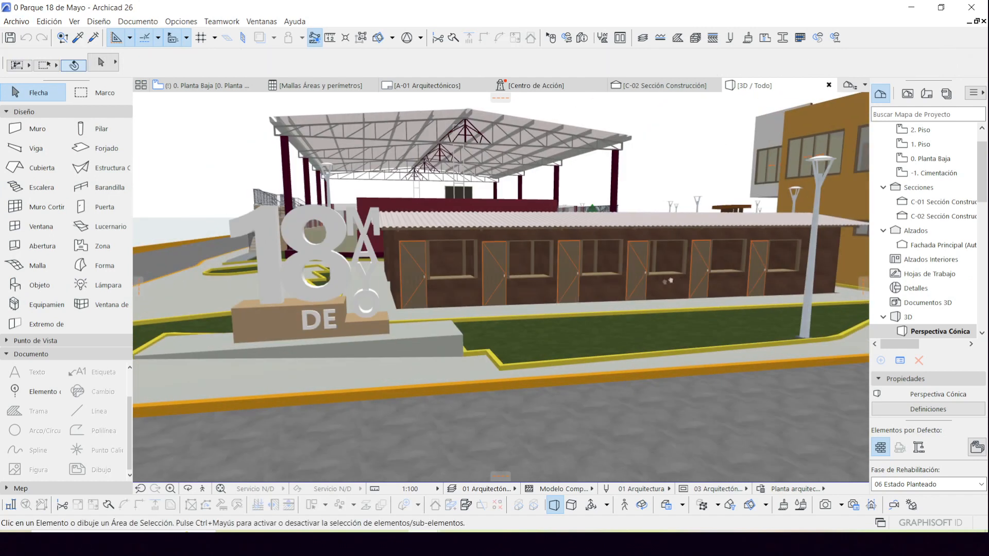
click(347, 325)
middle_drag(539, 333, 433, 333)
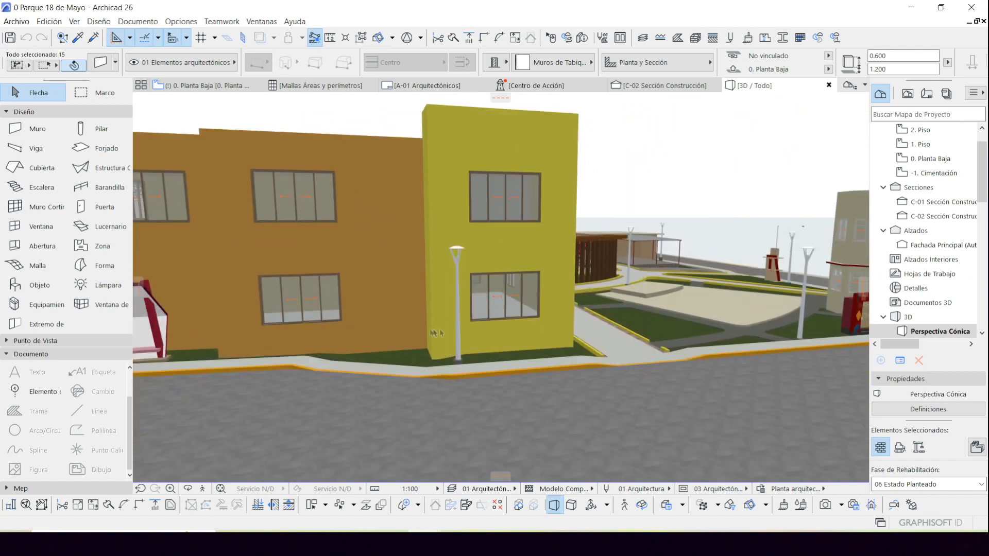
click(649, 176)
Select the whole yellow building module in 3D and inspect its elements from the plaza side.
shift+middle_drag(650, 333, 469, 330)
shift+middle_drag(707, 289, 457, 247)
scroll(526, 328, up, 3)
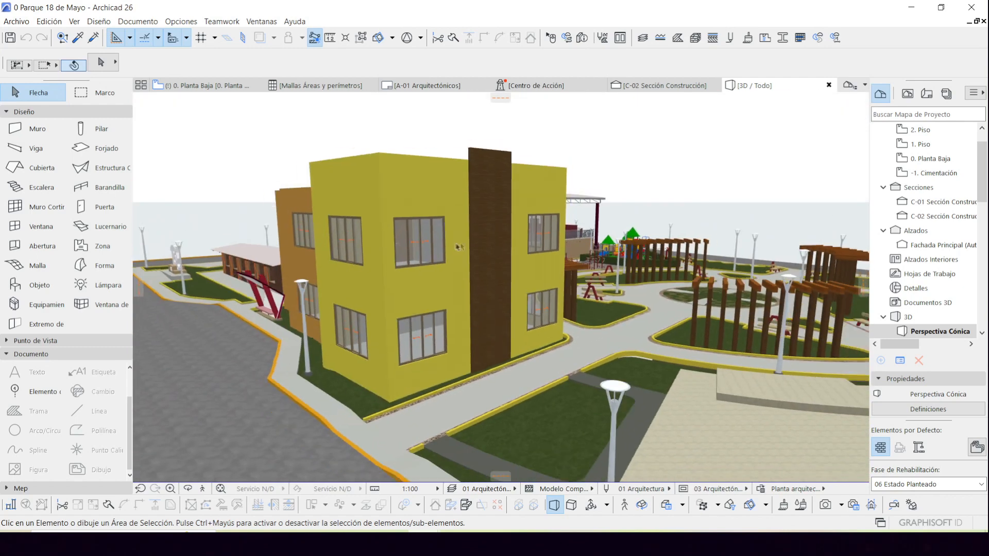
click(458, 245)
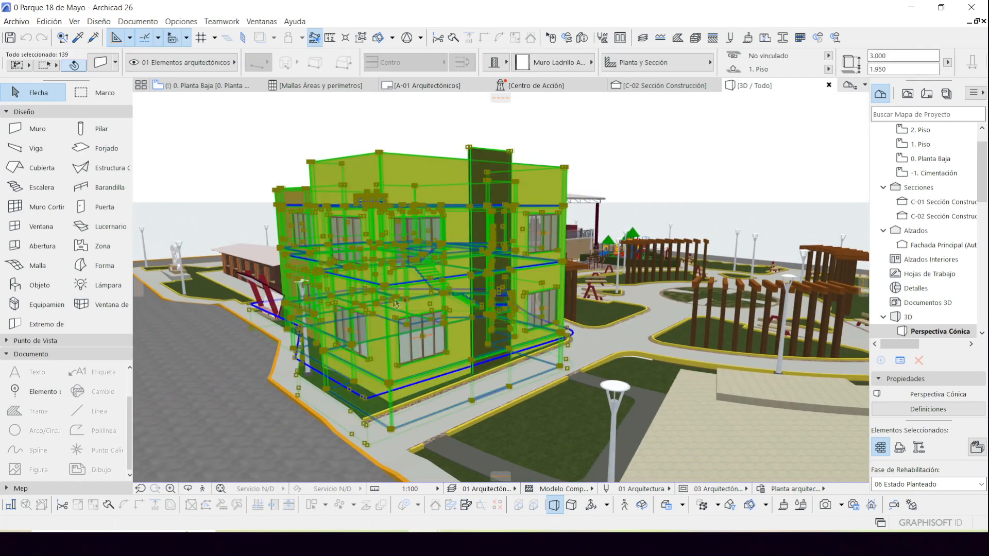
shift+middle_drag(411, 341, 481, 332)
middle_drag(685, 335, 402, 350)
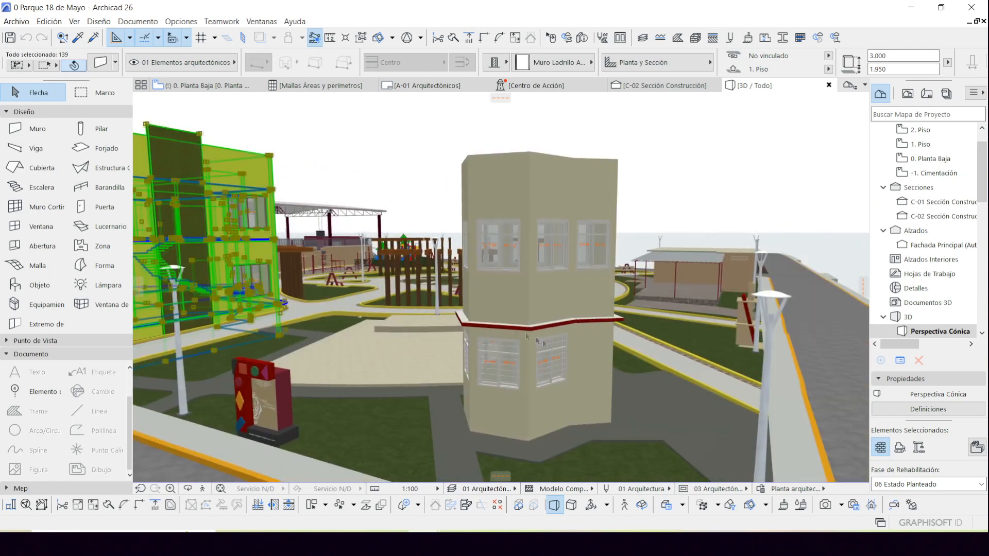
Select the beige tower and plaza module, then the red totem by the street, examine their surroundings, and clear the selection.
click(559, 357)
scroll(664, 315, down, 7)
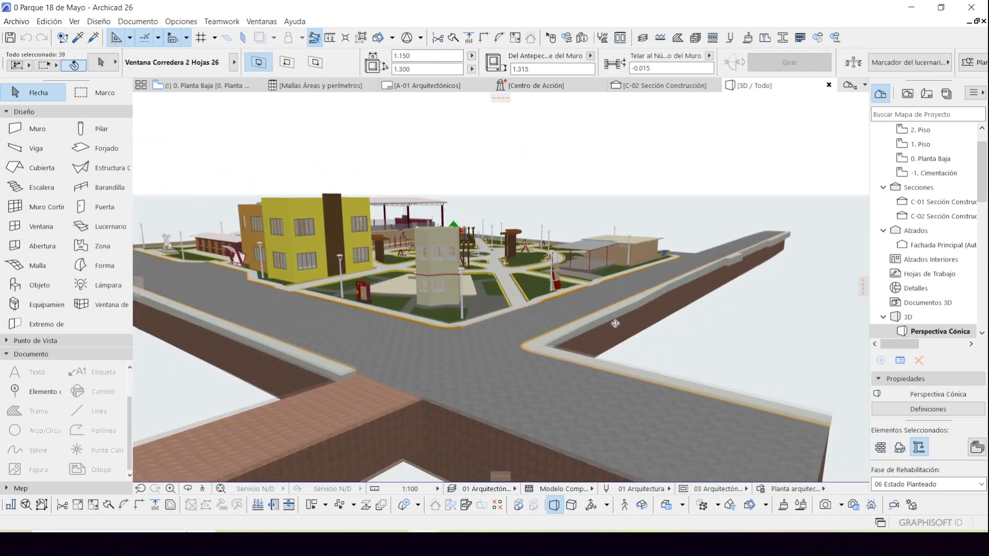
scroll(573, 249, up, 1)
scroll(572, 249, up, 4)
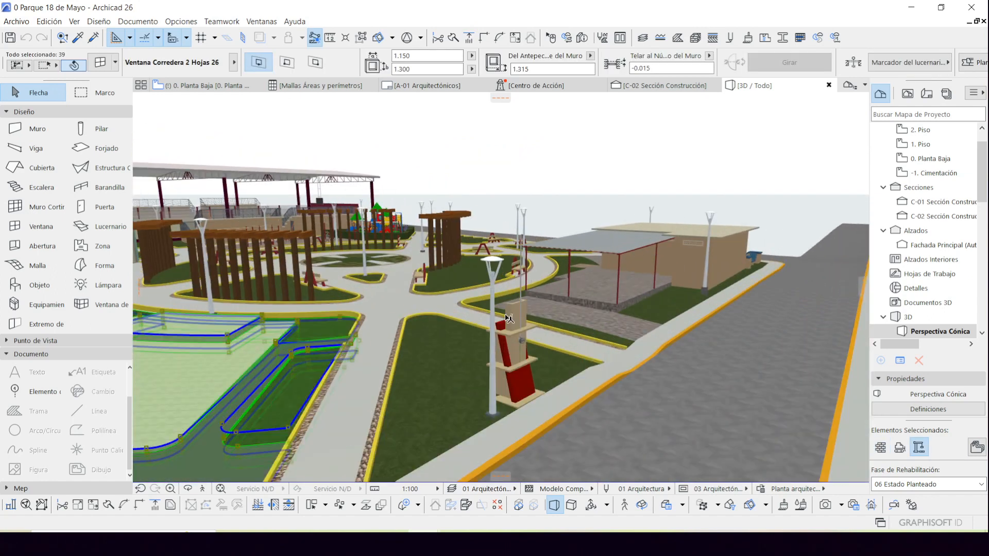
click(510, 309)
key(Escape)
Examine the plaza, paths and sidewalk around the yellow building from several 3D viewpoints.
scroll(521, 311, up, 5)
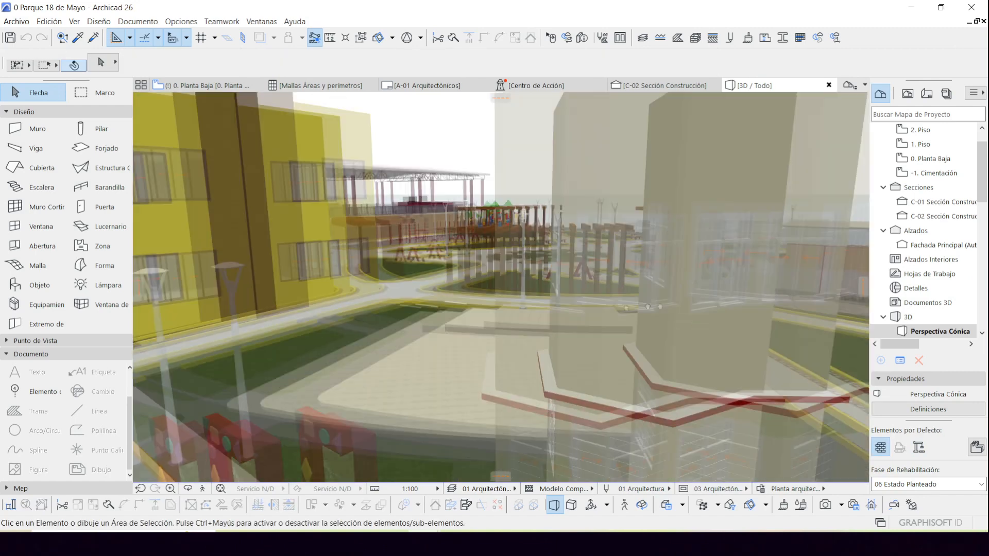
shift+middle_drag(521, 311, 638, 304)
shift+middle_drag(560, 302, 594, 298)
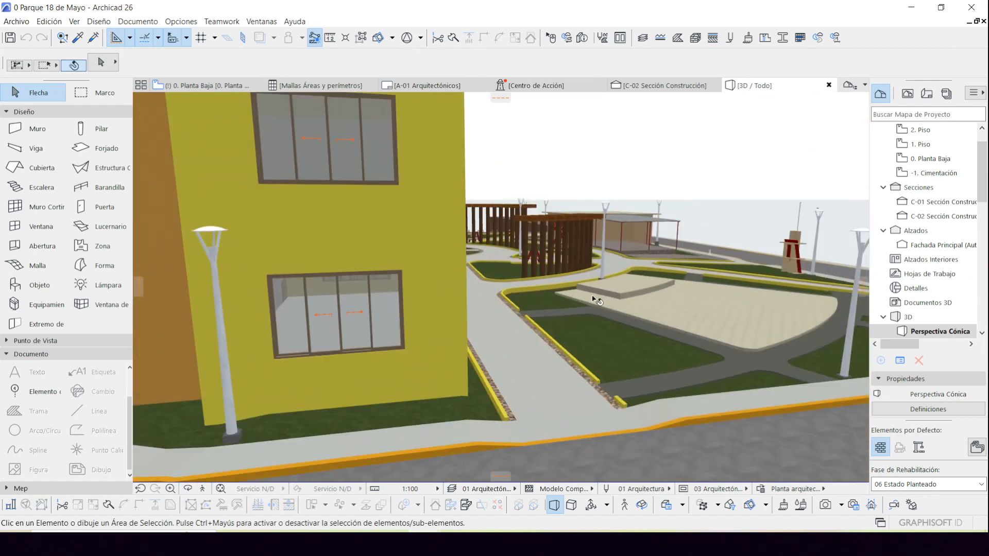
scroll(594, 298, down, 5)
middle_drag(216, 350, 596, 360)
scroll(265, 231, up, 4)
Examine the covered sports court, its roof trusses and bleachers, and the adjoining playground and exercise area in 3D.
scroll(265, 232, up, 6)
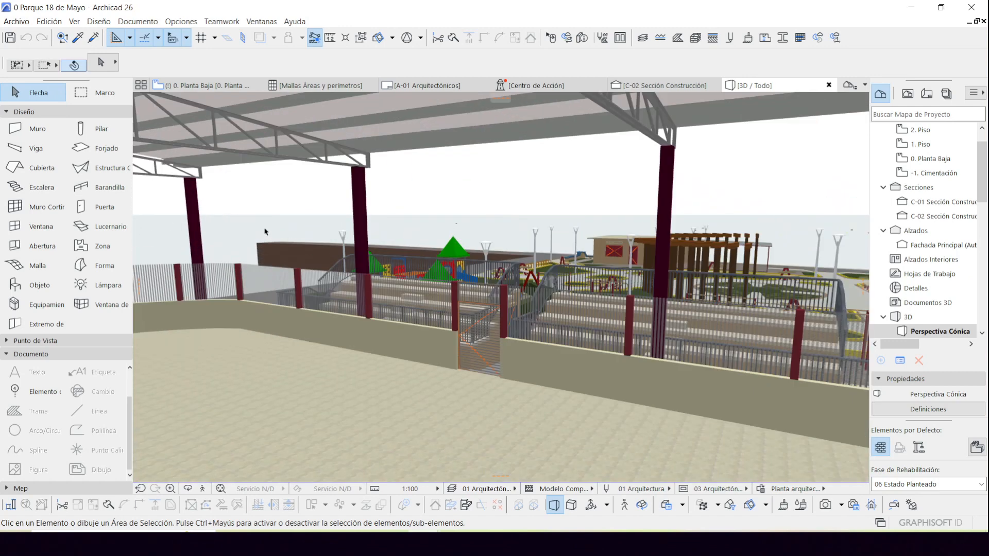
scroll(281, 233, up, 2)
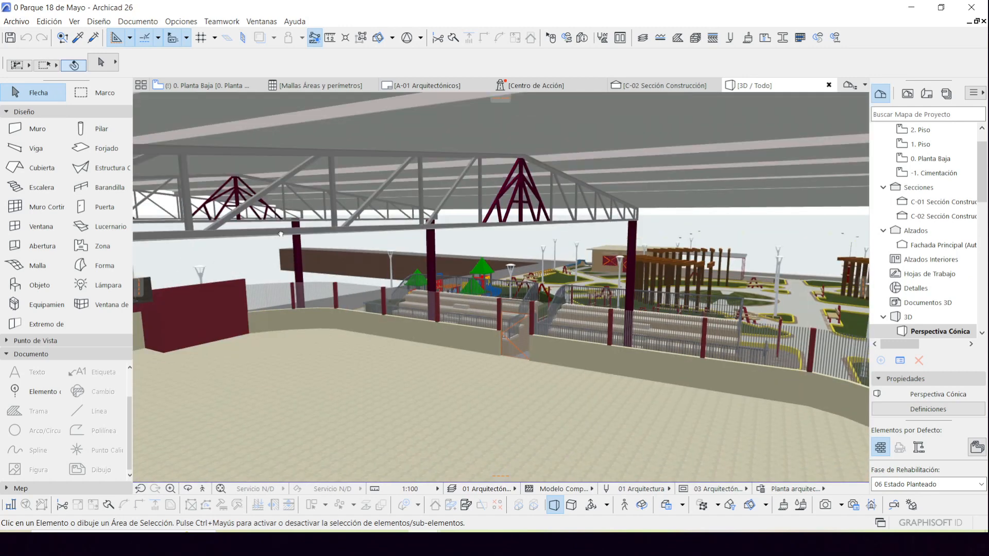
scroll(293, 258, down, 5)
scroll(421, 293, up, 8)
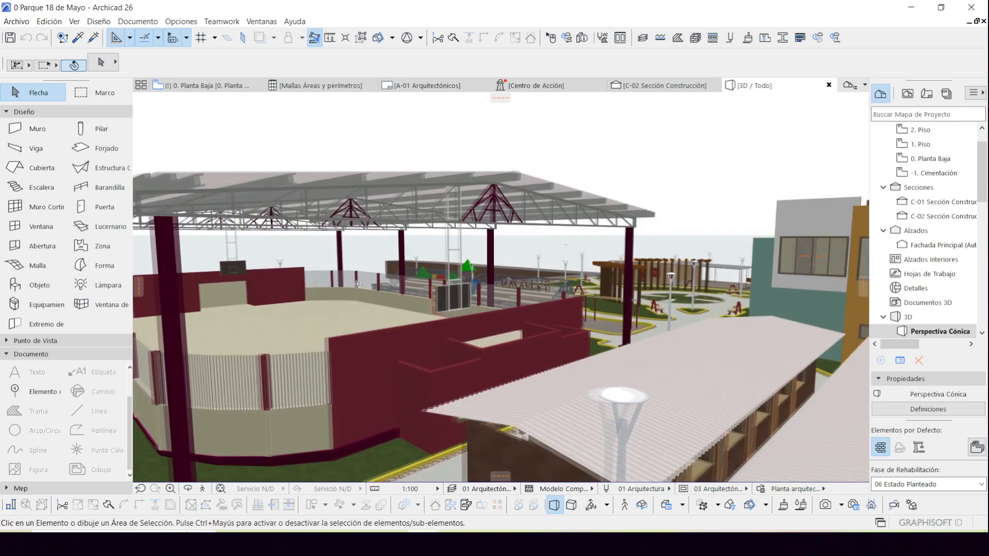
scroll(458, 233, up, 3)
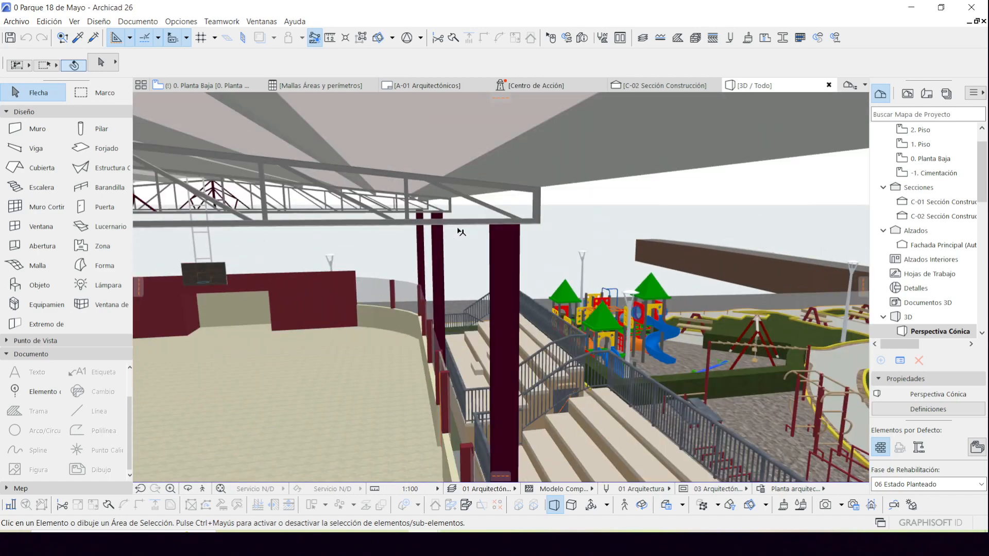
middle_drag(500, 220, 260, 226)
shift+middle_drag(412, 224, 370, 263)
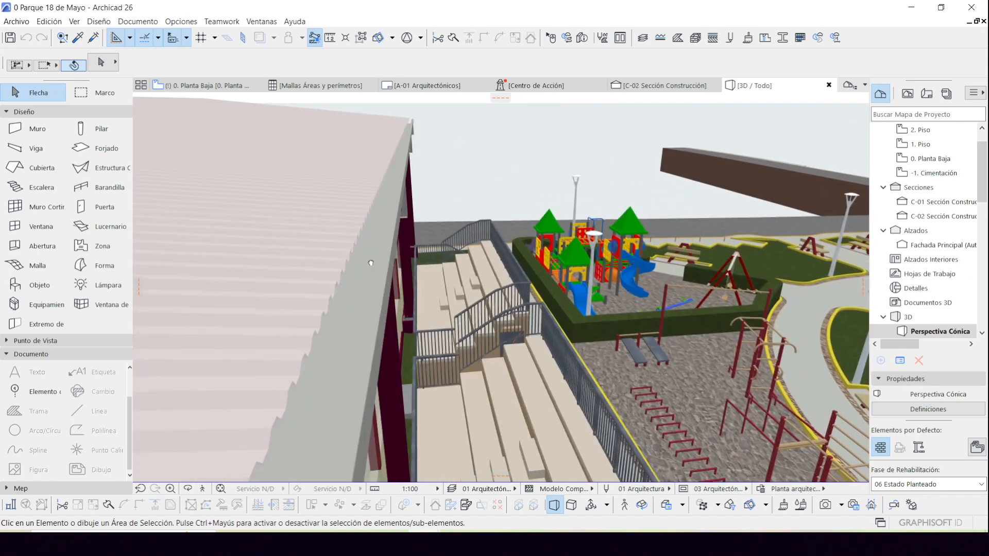
shift+middle_drag(383, 298, 466, 334)
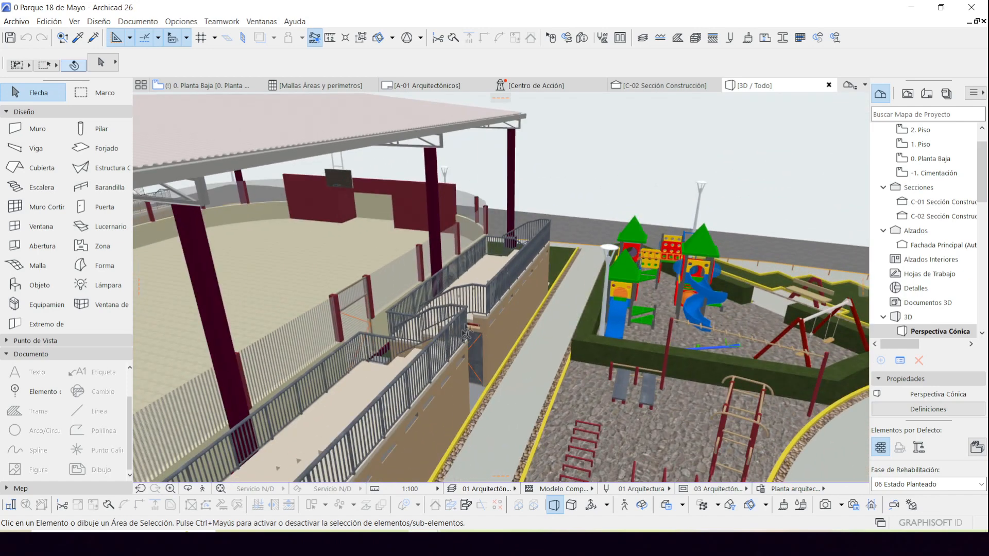
shift+middle_drag(520, 366, 427, 255)
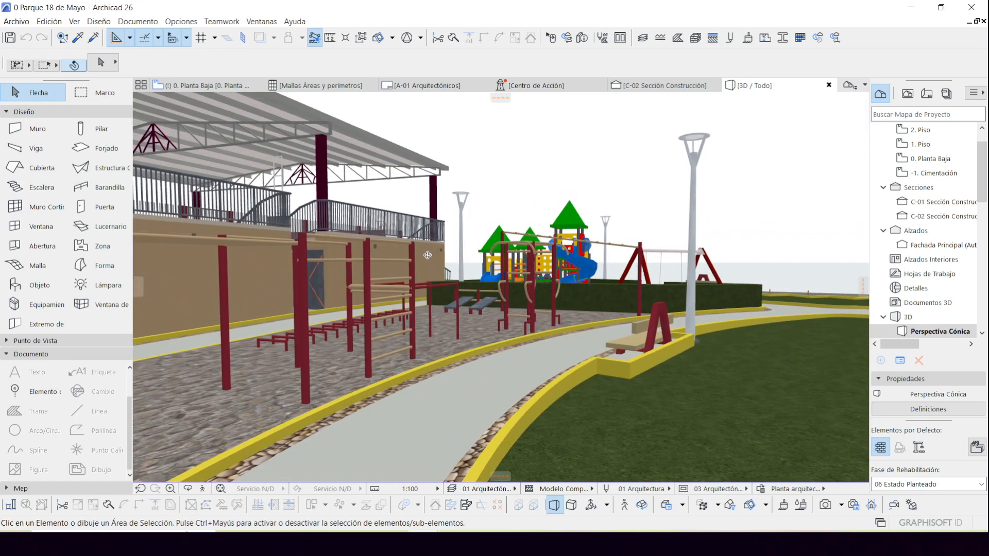